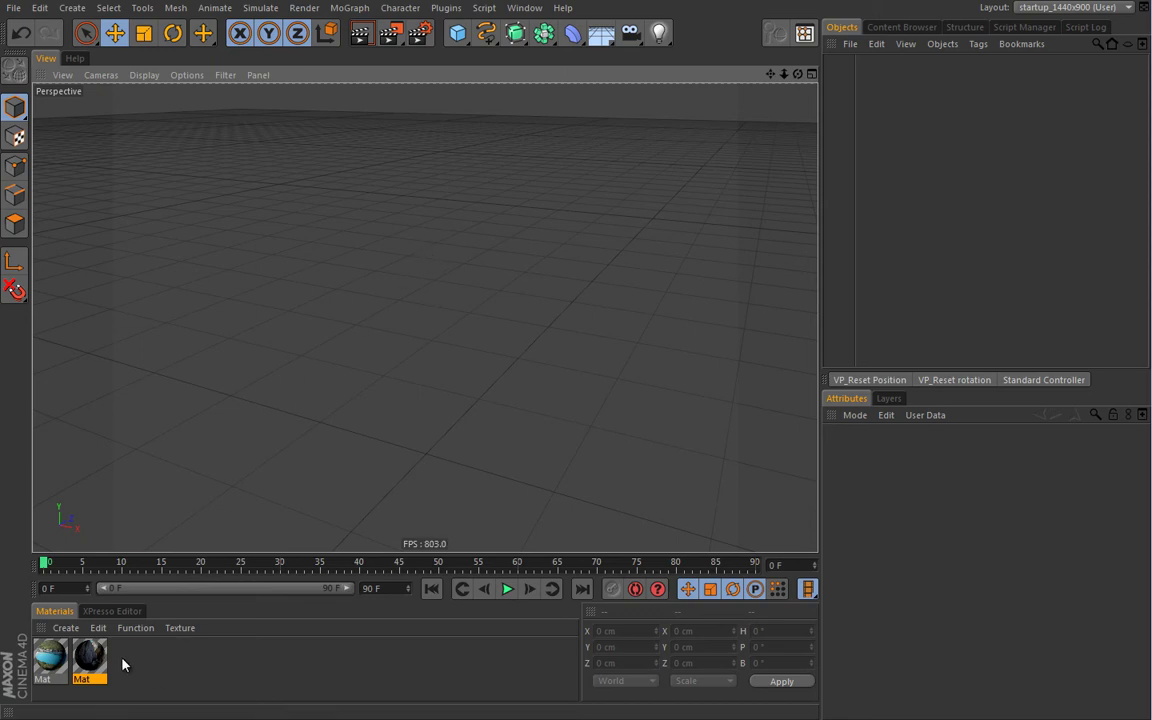
Step: Inspect the first material's colour texture in the Material Editor and close it again
double_click(58, 652)
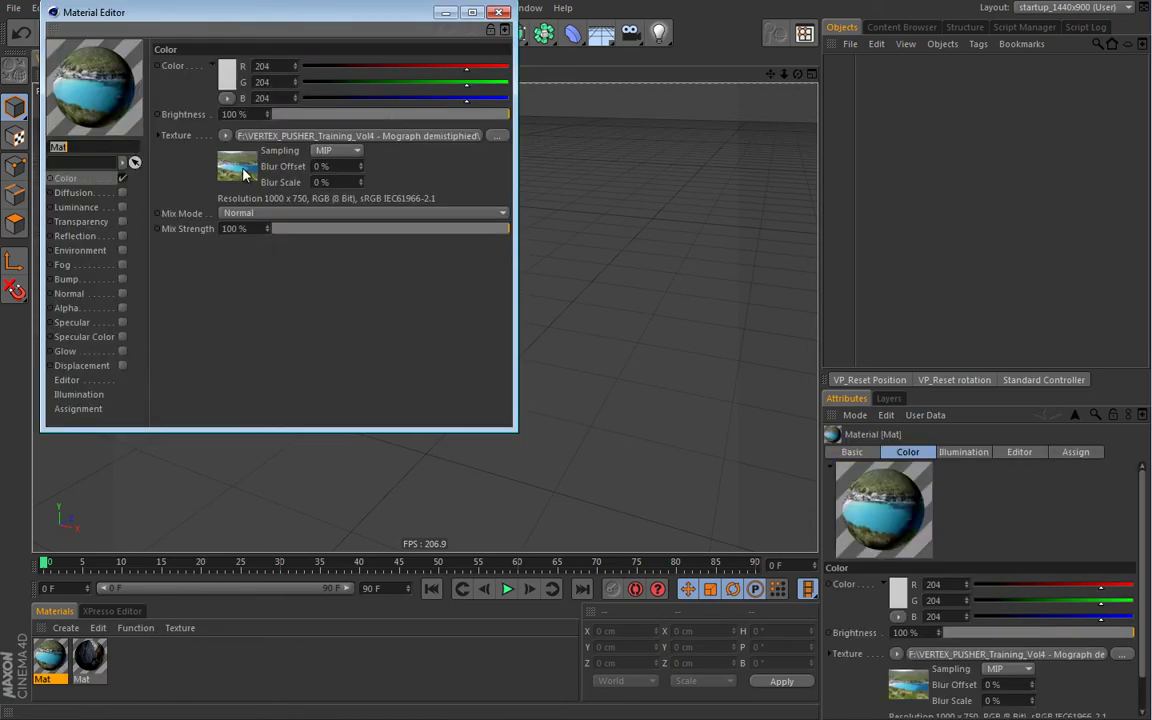
click(500, 12)
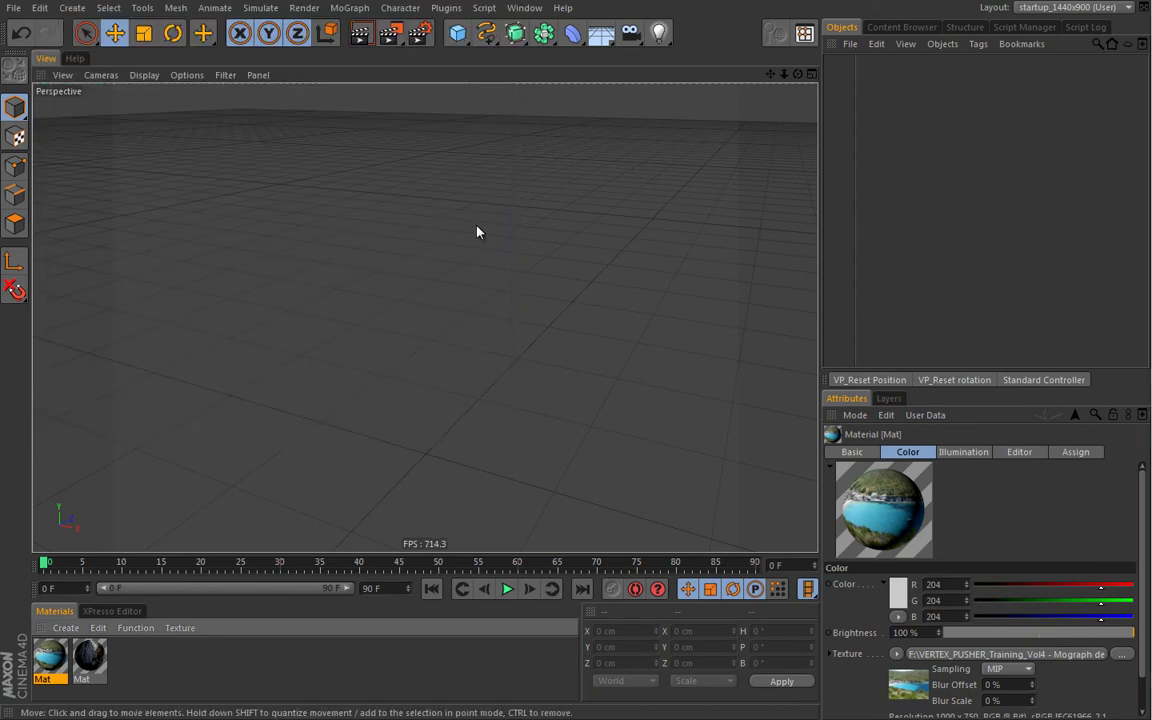
Step: Sketch a rough rectangular panel outline in the perspective view with Doodle Paint
key(v)
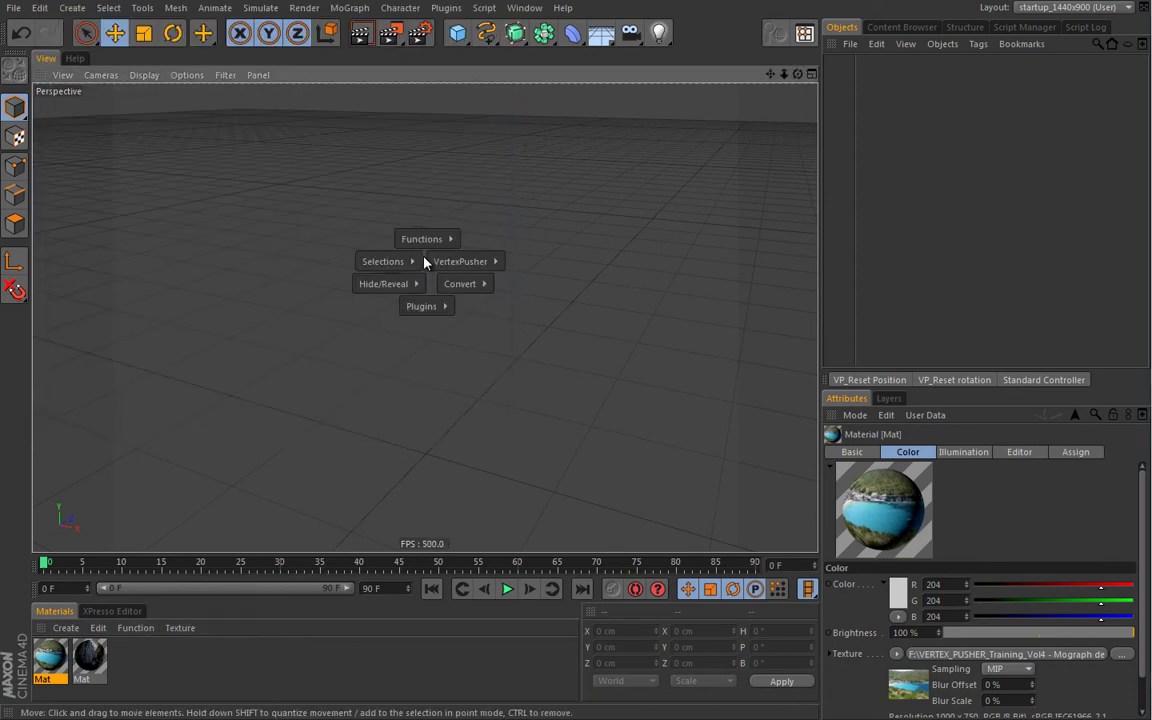
mouse_move(421, 239)
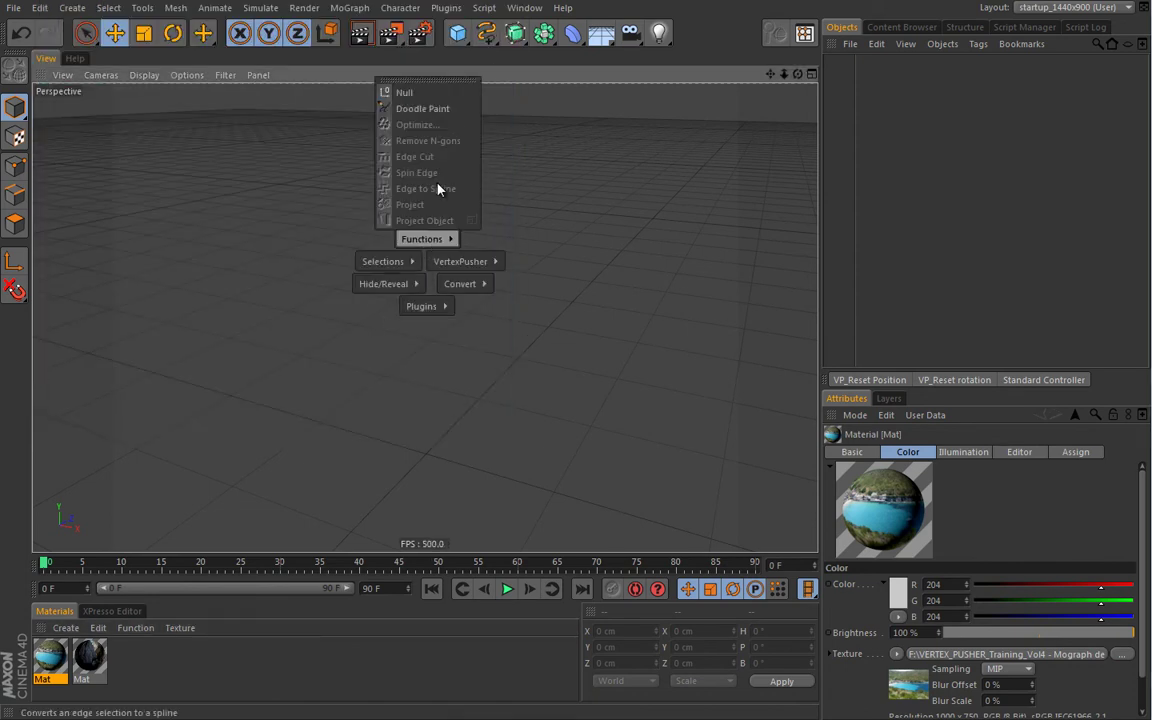
click(438, 110)
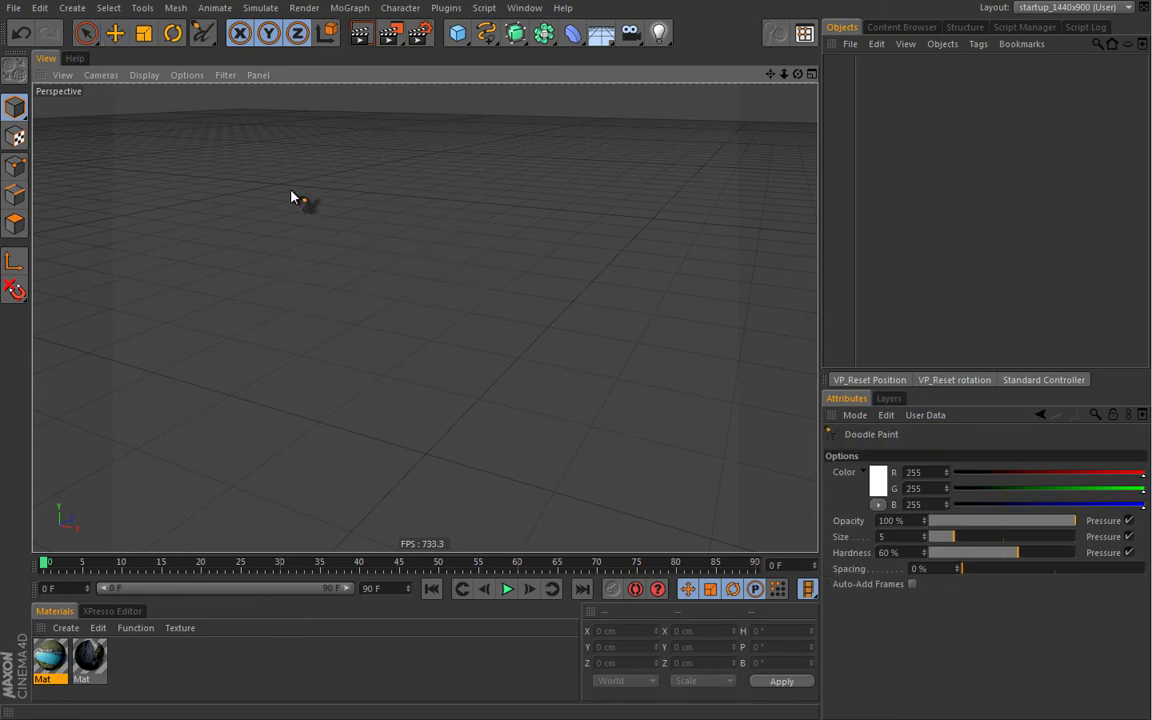
drag(290, 218, 296, 392)
drag(336, 438, 592, 480)
drag(315, 185, 460, 203)
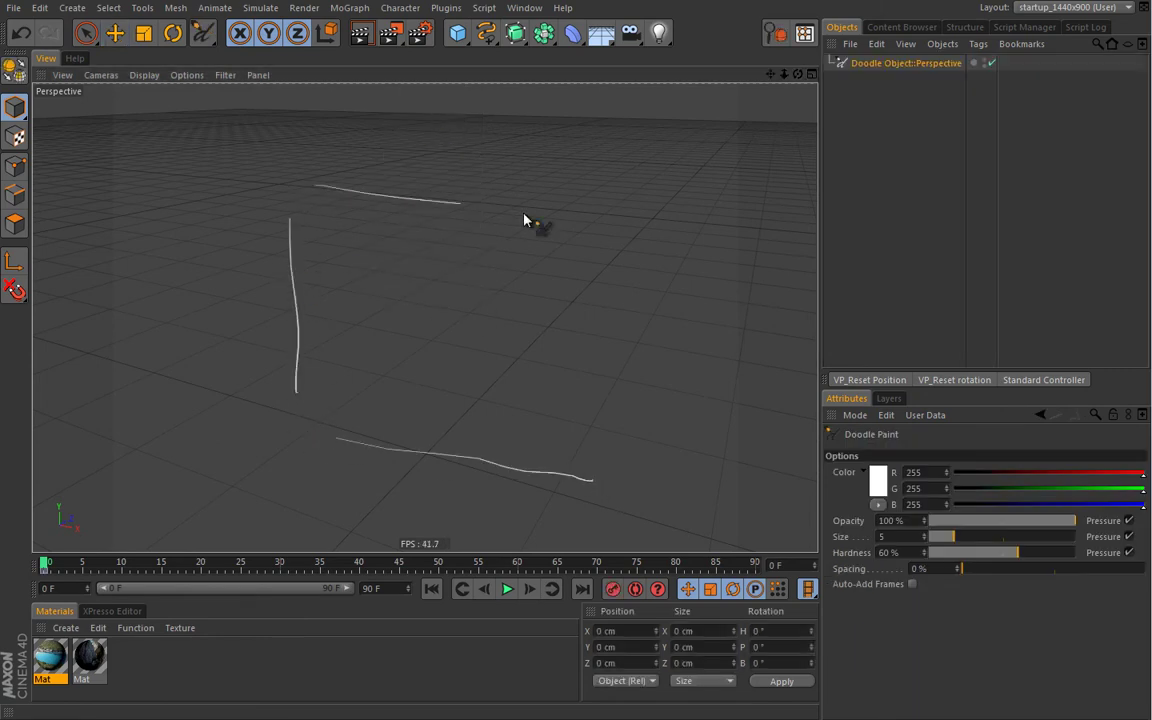
drag(603, 238, 594, 478)
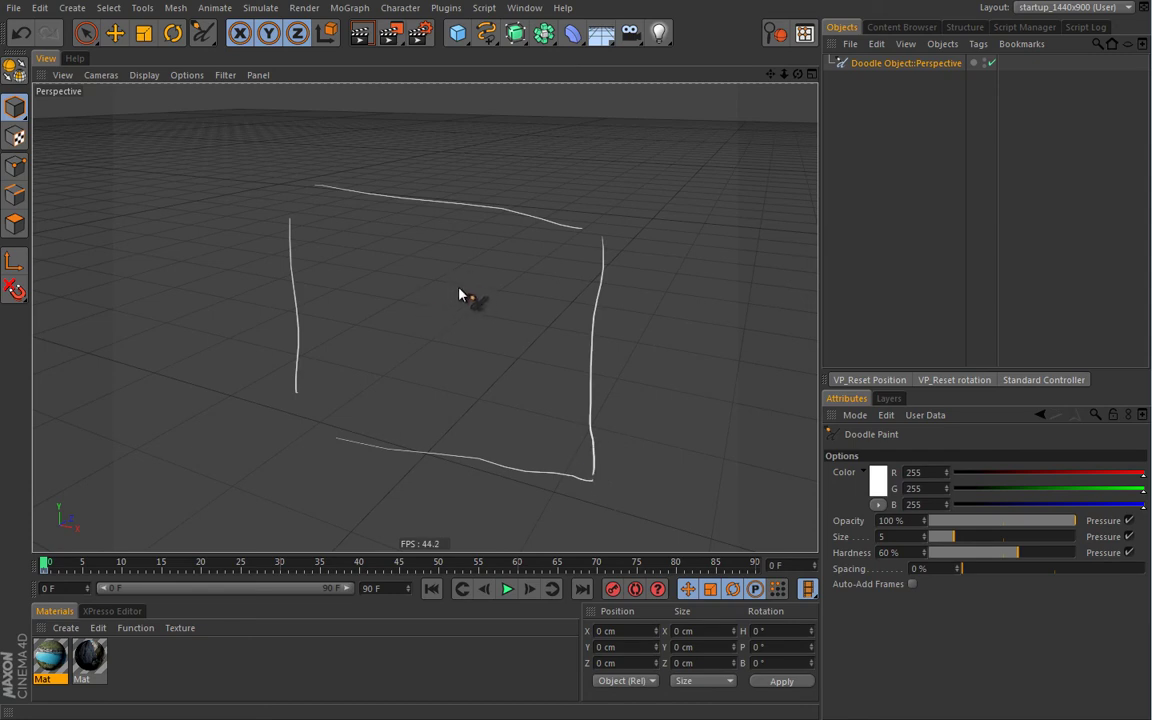
Step: Annotate the sketch with F and B side labels, a flip arrow, a circled axis, a left-to-right direction arrow and small corner tiles
mouse_move(55, 655)
mouse_down()
mouse_move(437, 303)
mouse_move(419, 321)
mouse_move(416, 306)
mouse_move(594, 298)
mouse_move(605, 340)
mouse_move(620, 301)
mouse_move(607, 301)
mouse_up()
mouse_move(607, 353)
mouse_down()
mouse_move(608, 370)
mouse_move(605, 357)
mouse_up()
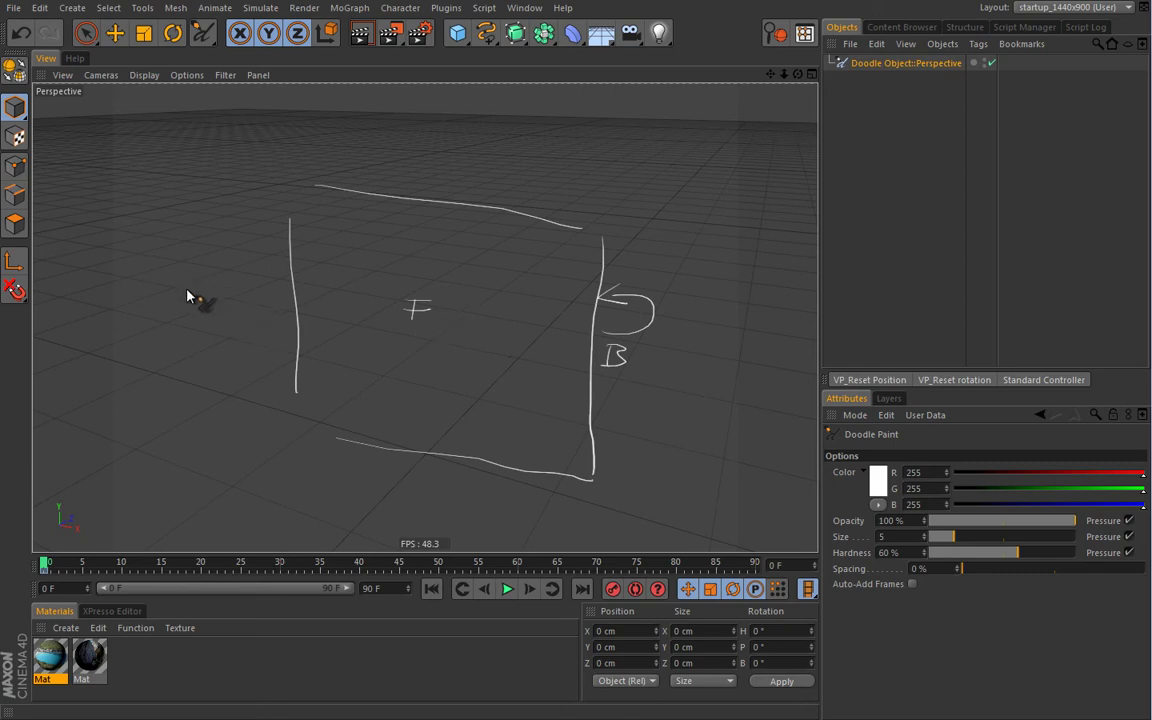
mouse_move(185, 247)
mouse_down()
mouse_move(189, 291)
mouse_move(209, 282)
mouse_move(192, 291)
mouse_move(229, 298)
mouse_up()
drag(180, 258, 240, 300)
mouse_move(197, 236)
mouse_down()
mouse_move(168, 268)
mouse_move(195, 238)
mouse_up()
mouse_move(285, 308)
mouse_down()
mouse_move(625, 352)
mouse_move(656, 342)
mouse_move(641, 360)
mouse_up()
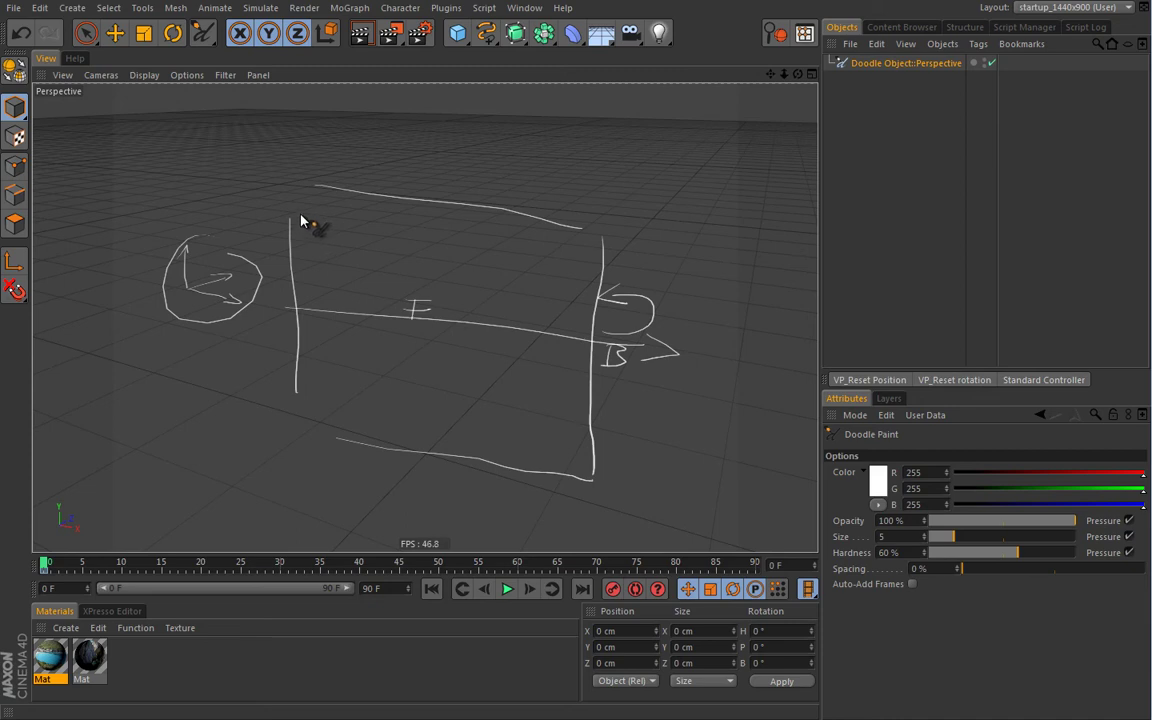
mouse_move(300, 216)
mouse_down()
mouse_move(302, 228)
mouse_move(324, 228)
mouse_up()
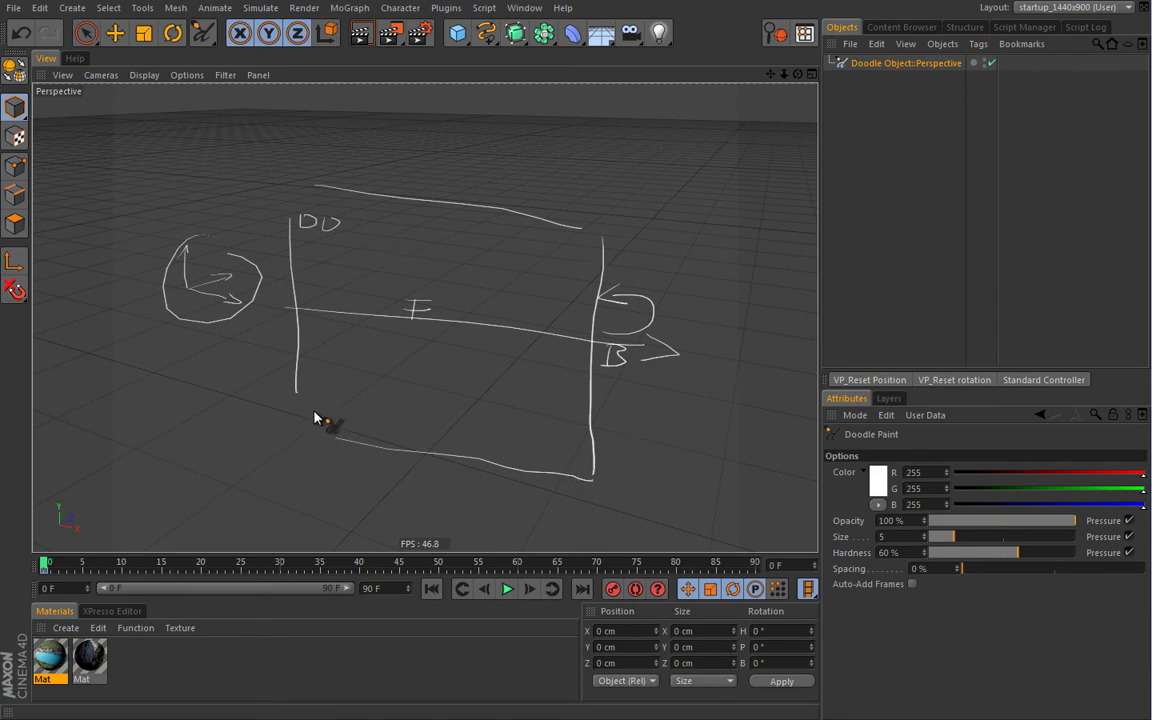
Step: Delete the doodle object holding the sketch
click(889, 66)
key(Delete)
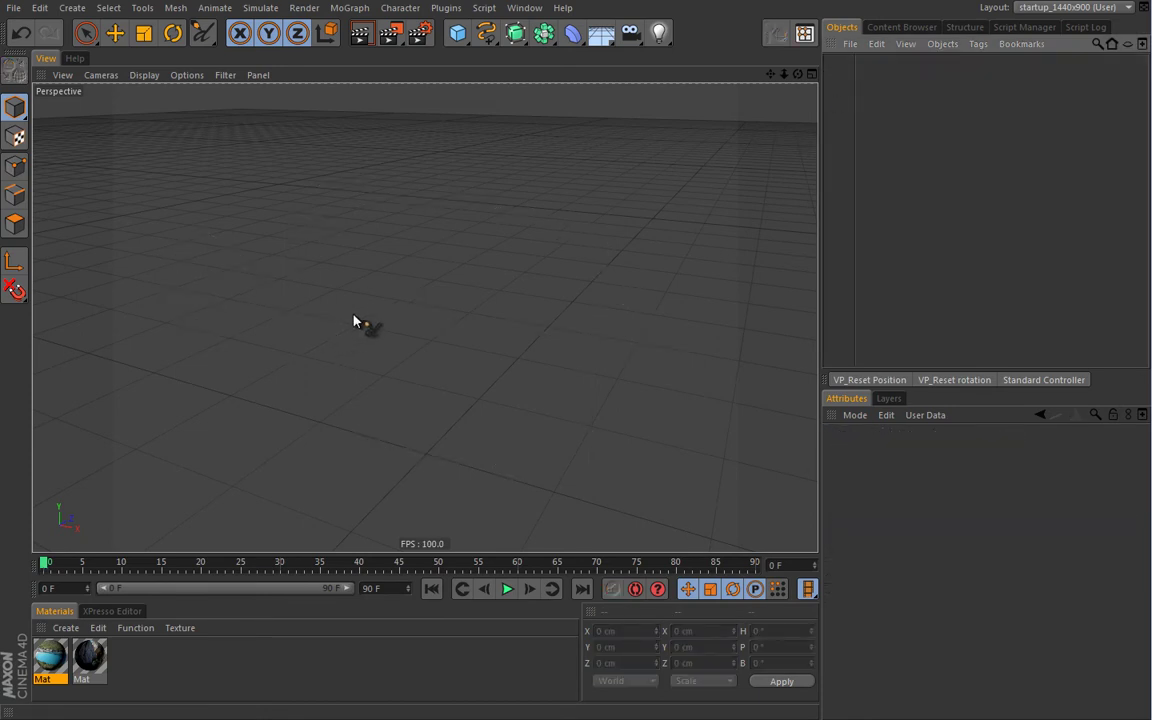
Step: Add a plane primitive with a width of 300 cm and a height of 200 cm
drag(457, 33, 578, 85)
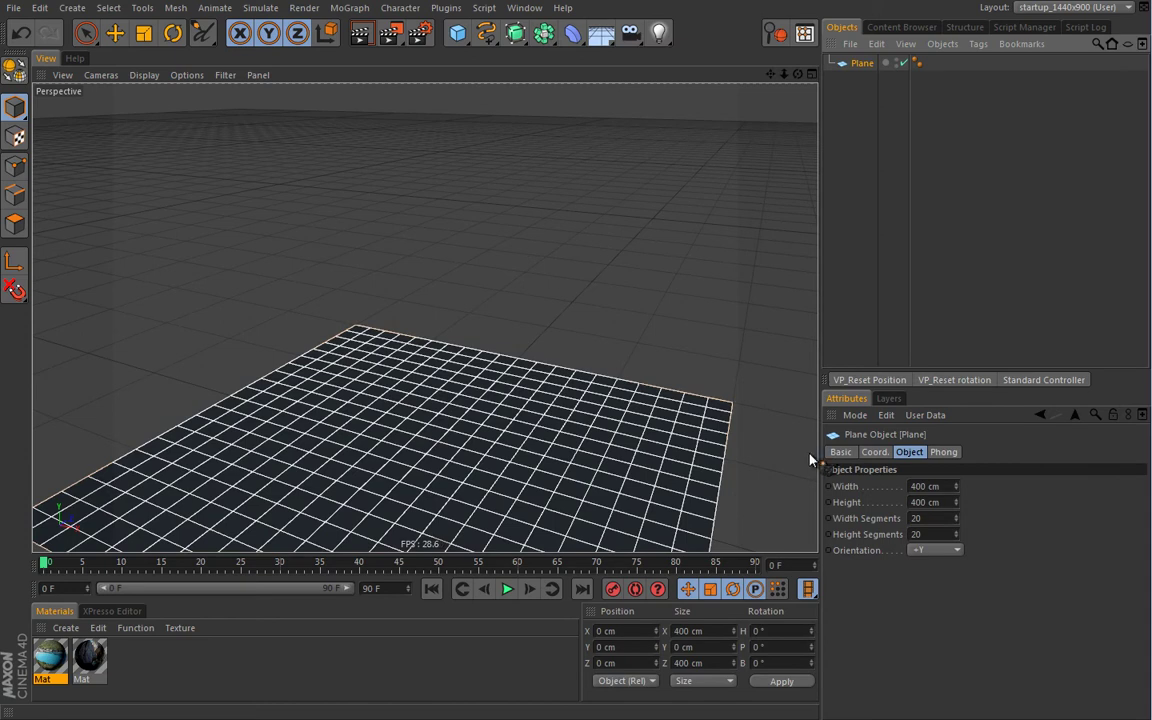
click(945, 487)
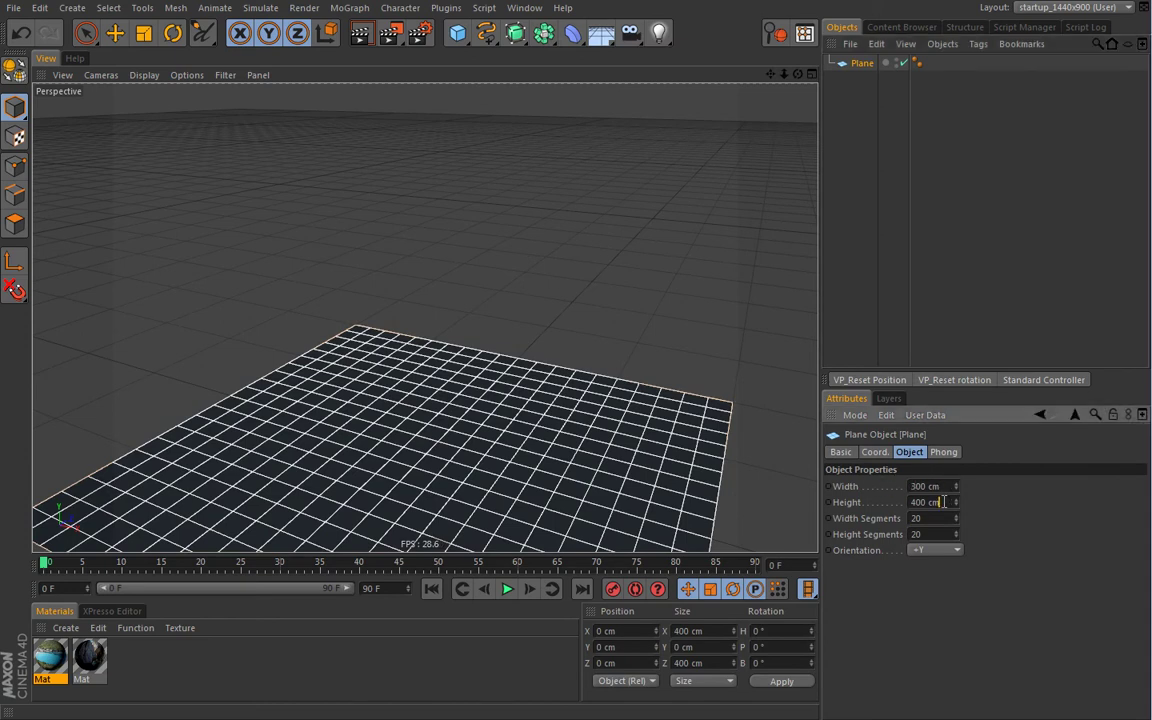
text(200)
key(Return)
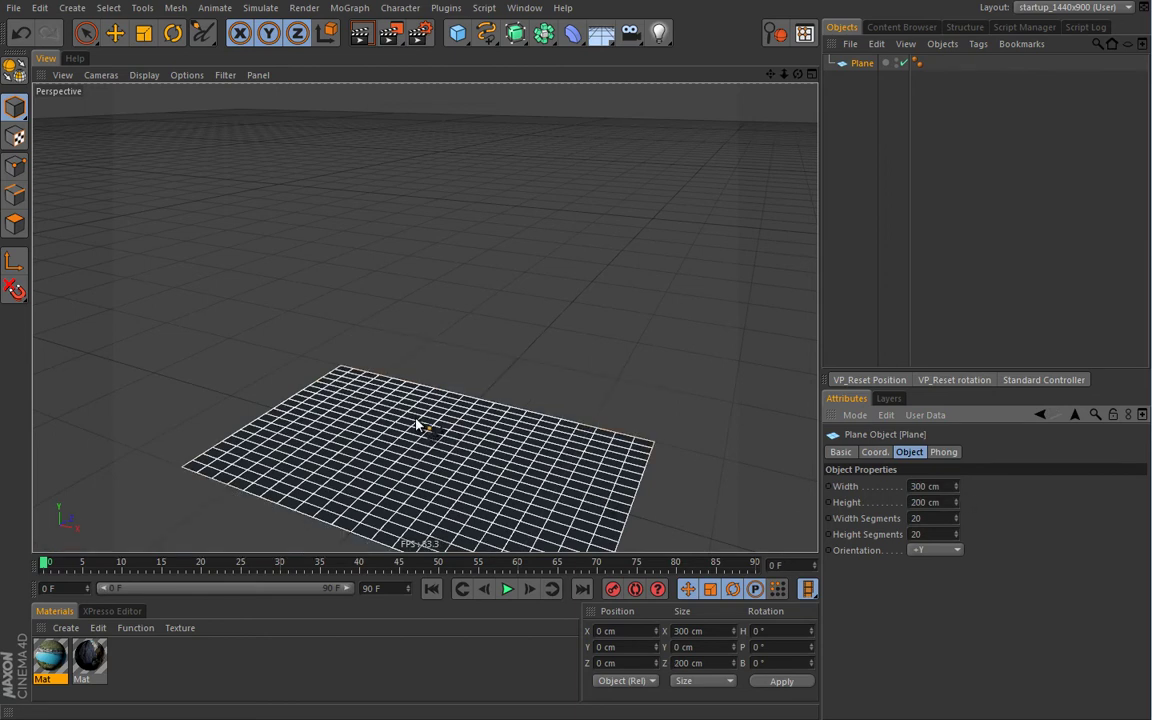
Step: Rotate the plane to a 90° pitch so it stands upright and raise it to about 130 cm in Y
key(r)
drag(430, 392, 400, 508)
key(e)
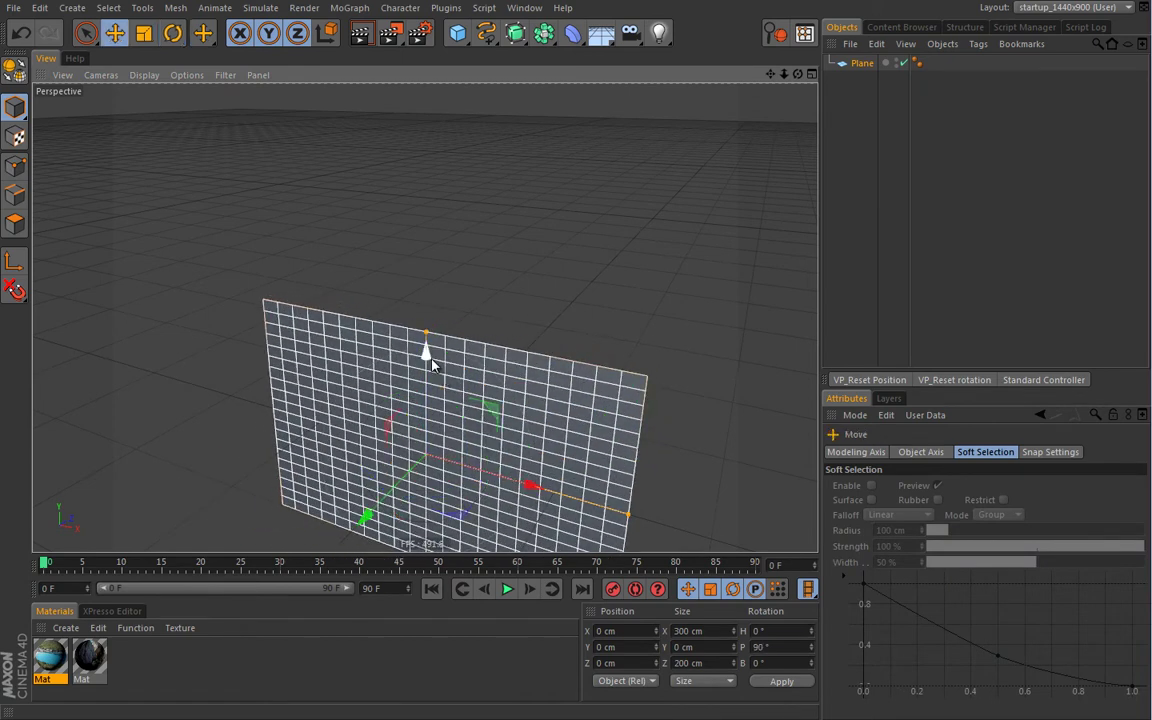
drag(426, 355, 420, 191)
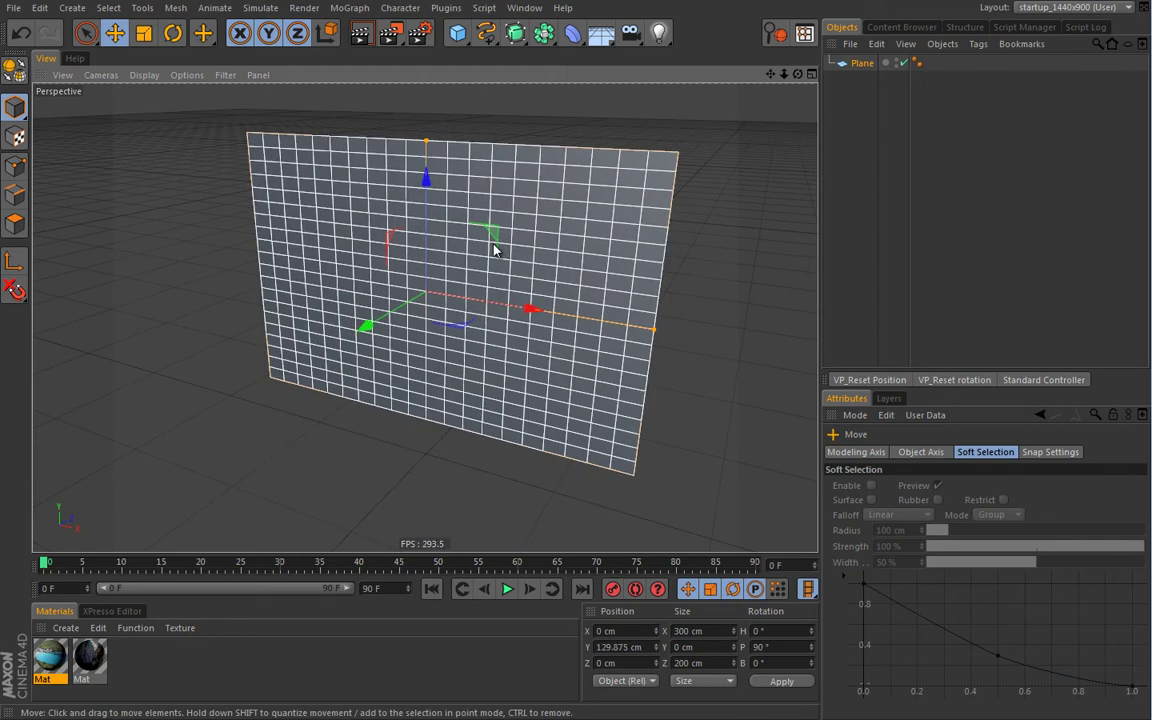
Step: Convert the upright plane into an editable polygon object
scroll(483, 252, down, 3)
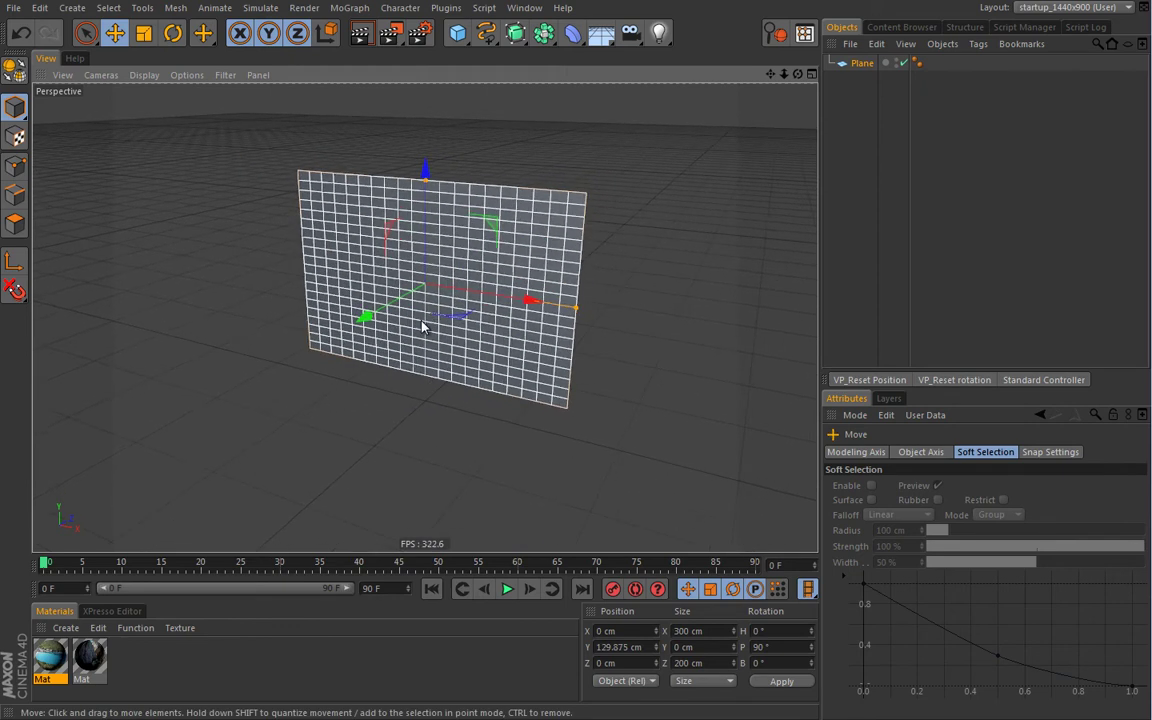
alt+drag(422, 327, 453, 308)
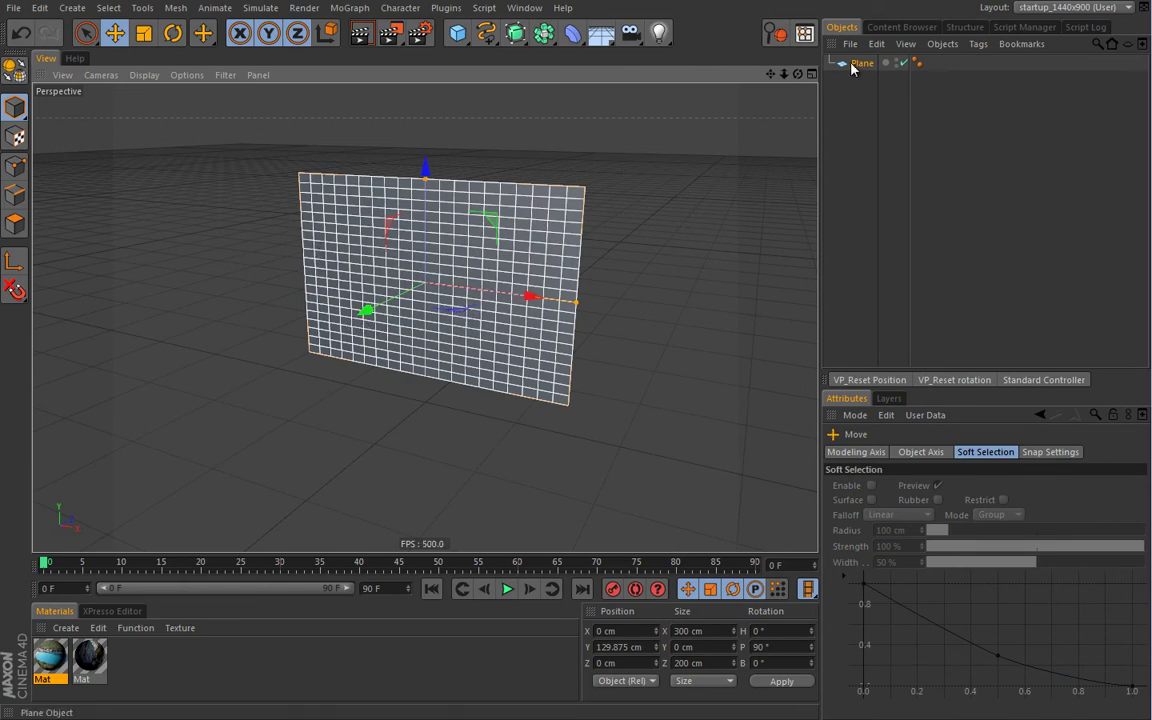
click(392, 245)
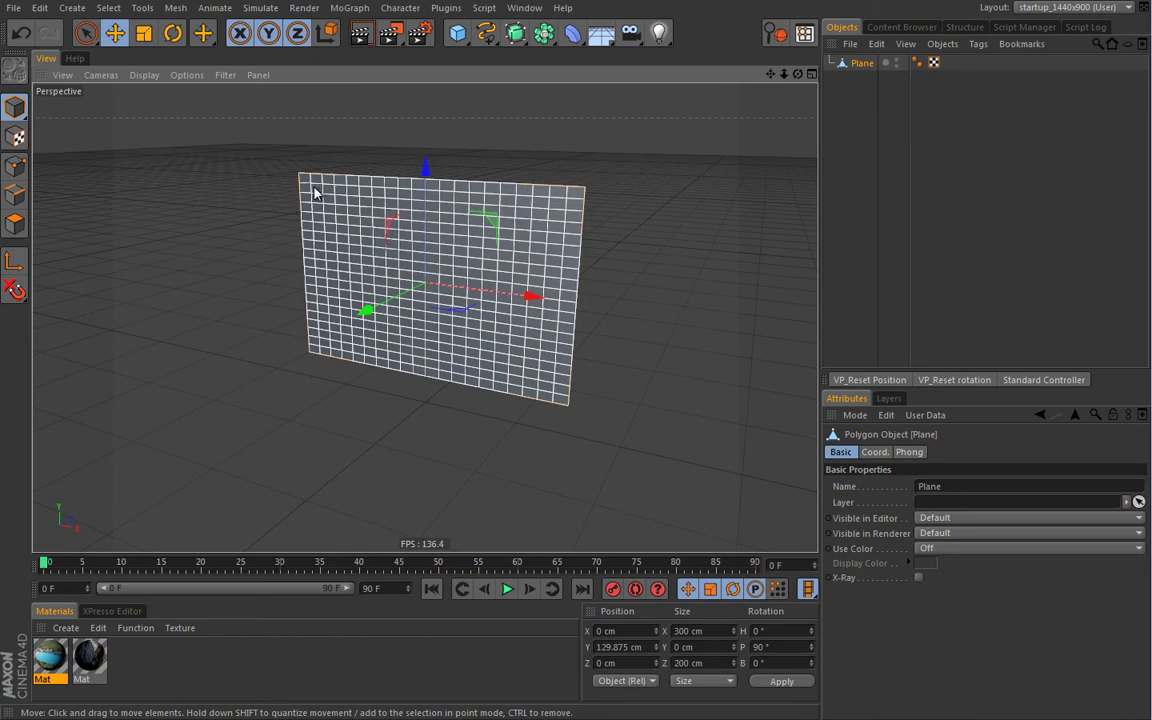
Step: Add a MoGraph PolyFX object as a child of the plane
click(349, 8)
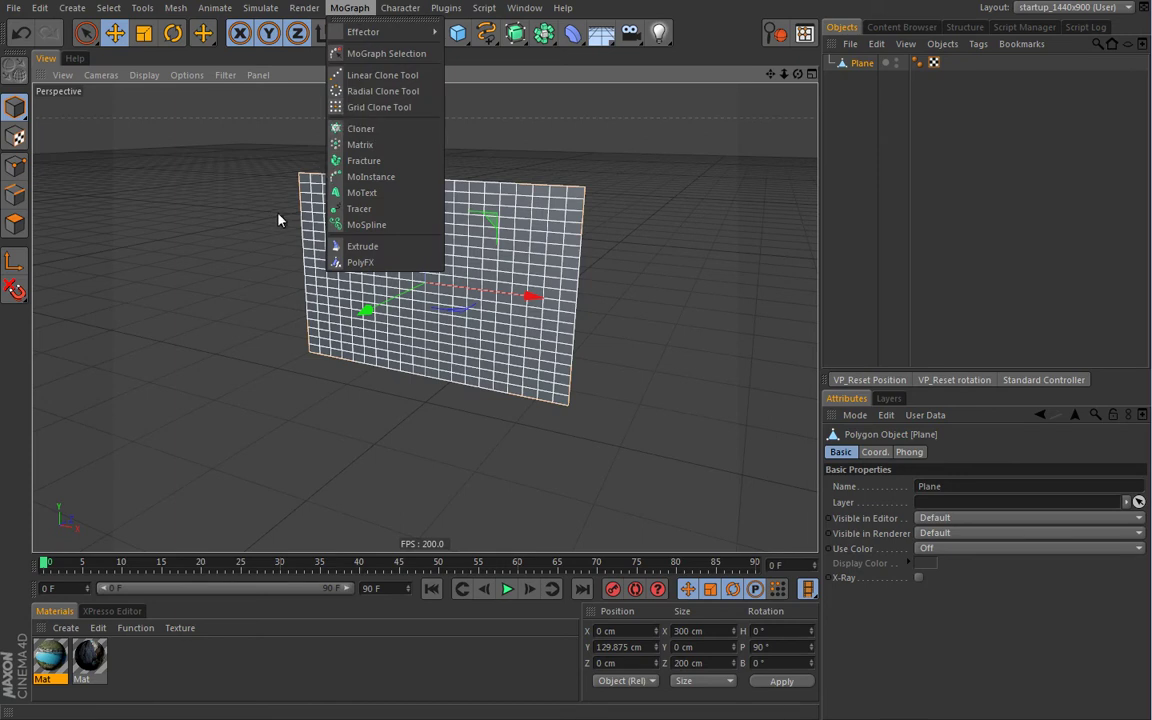
click(612, 288)
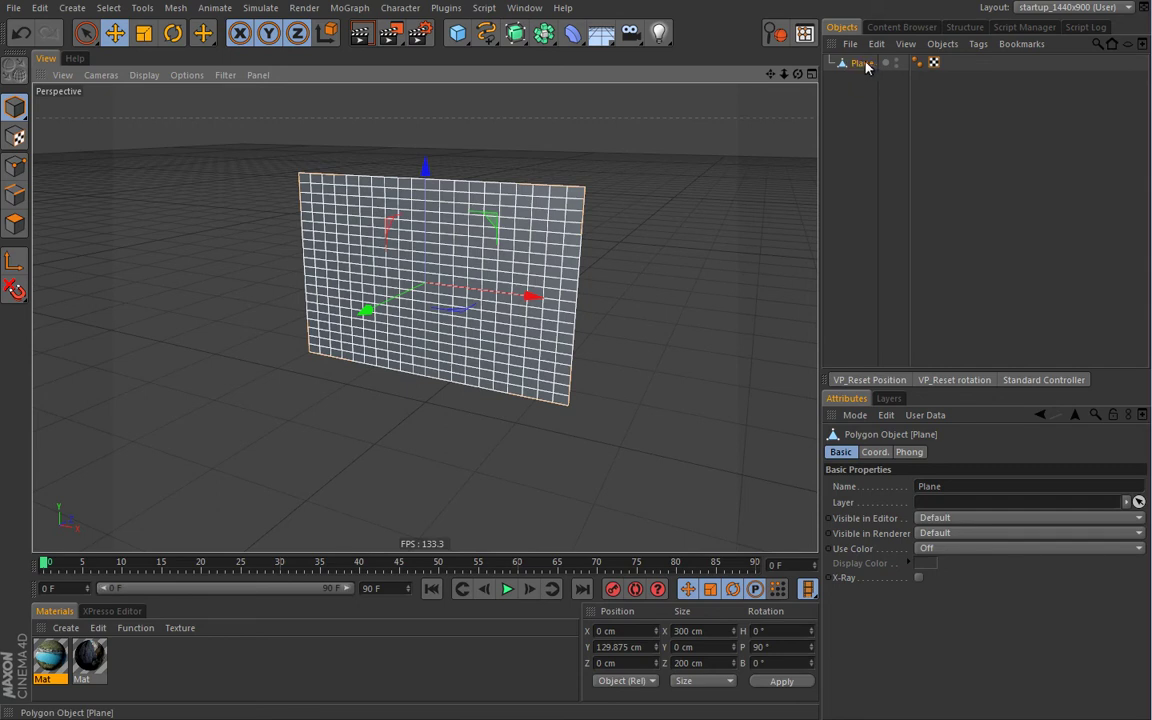
click(340, 8)
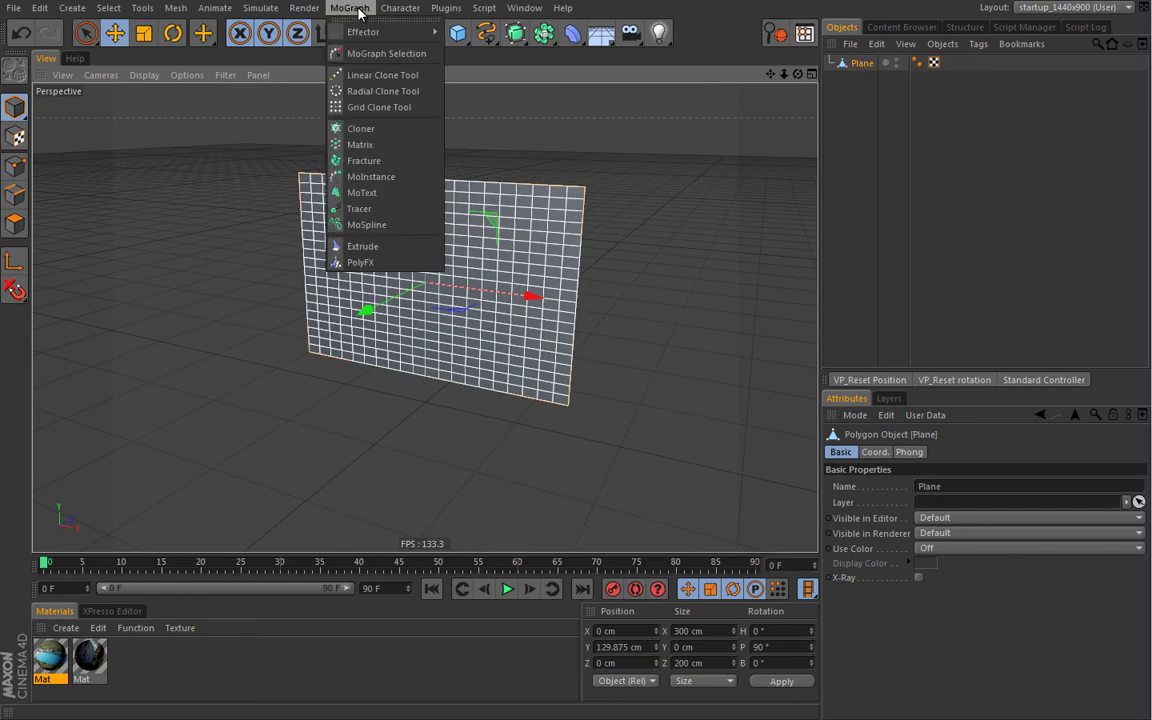
click(360, 263)
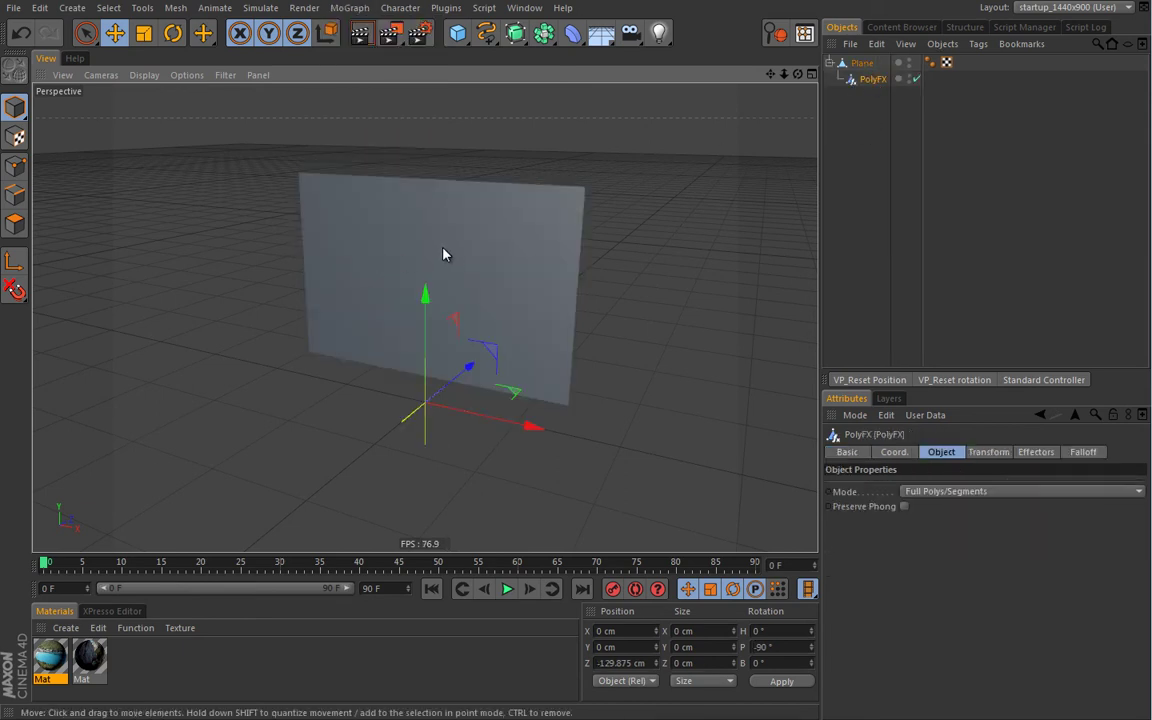
Step: Switch the perspective view's display mode to Gouraud Shading (Lines)
key(n)
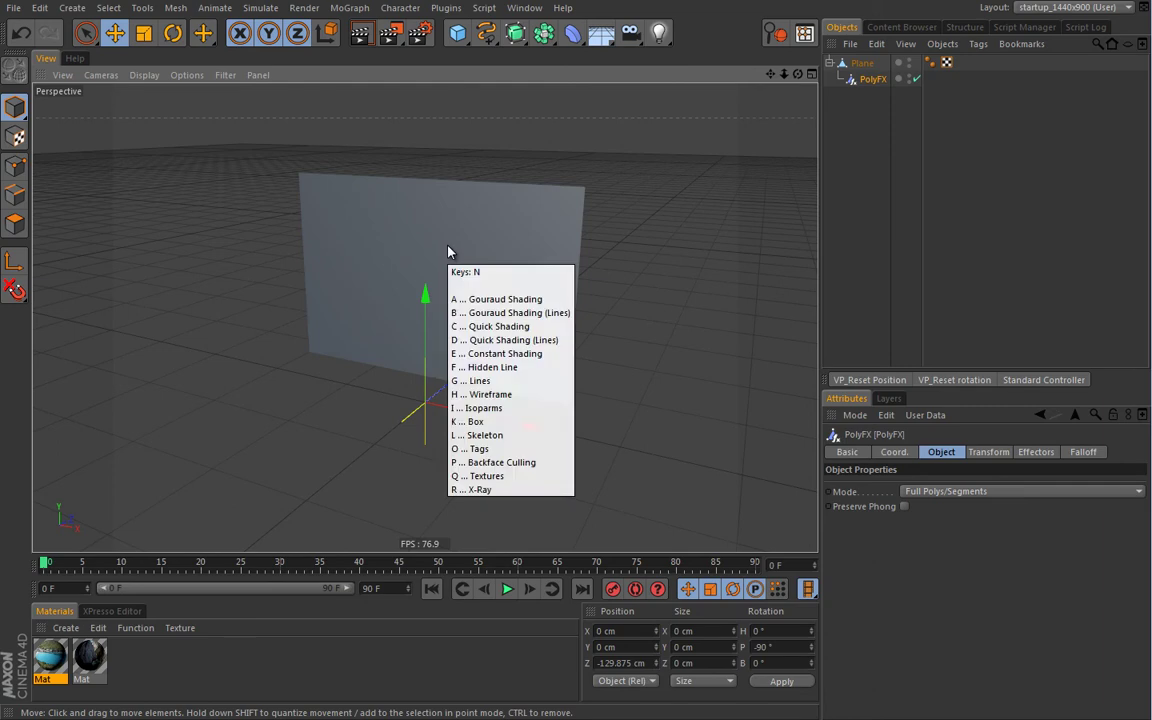
key(b)
click(140, 75)
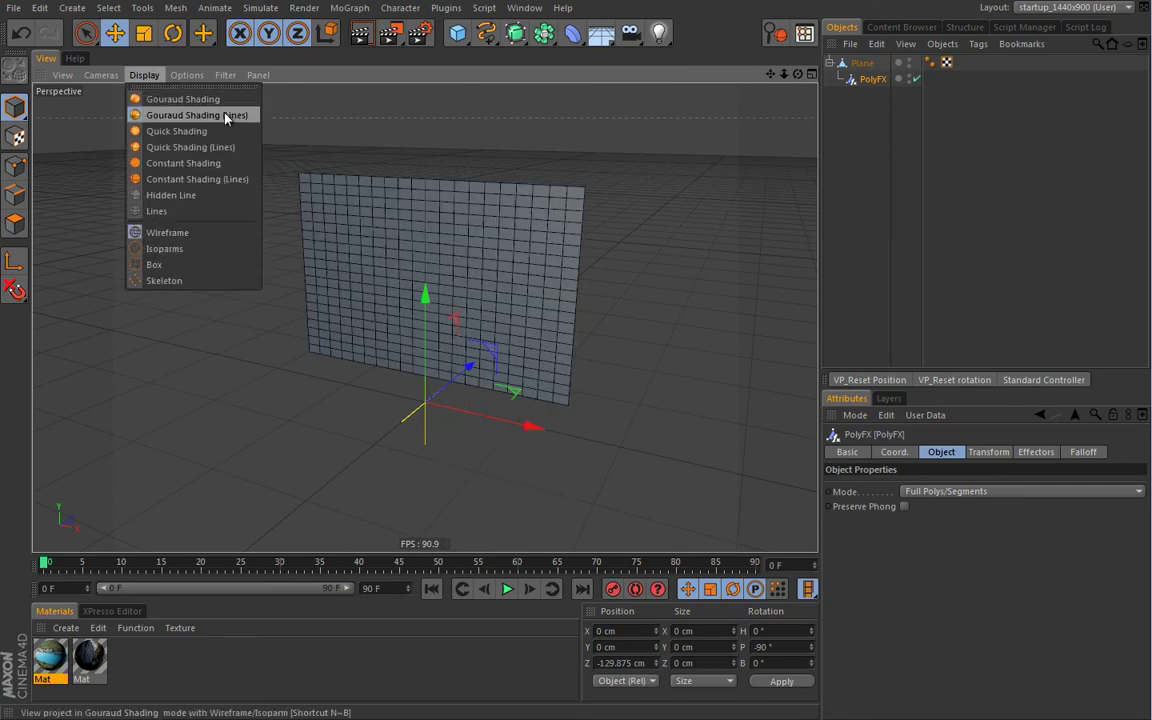
click(427, 147)
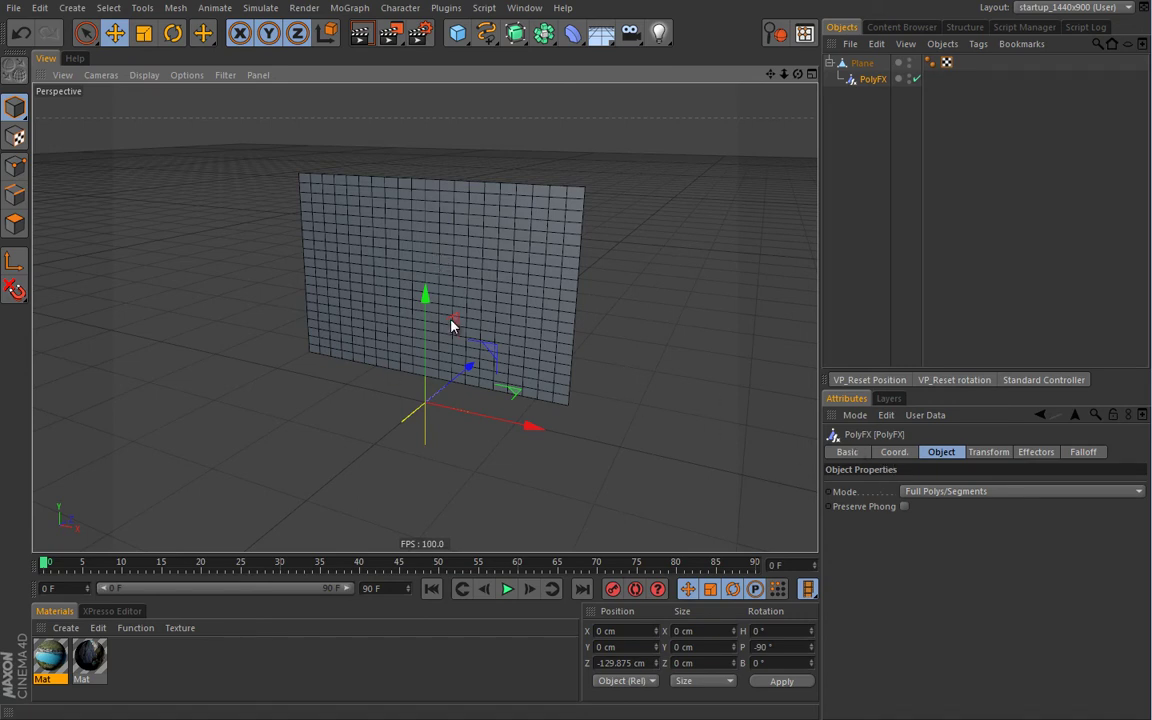
Step: Apply both materials to the plane, with the turquoise bay texture limited to the Front side and the rocky cliff texture to the Back side
drag(48, 665, 870, 62)
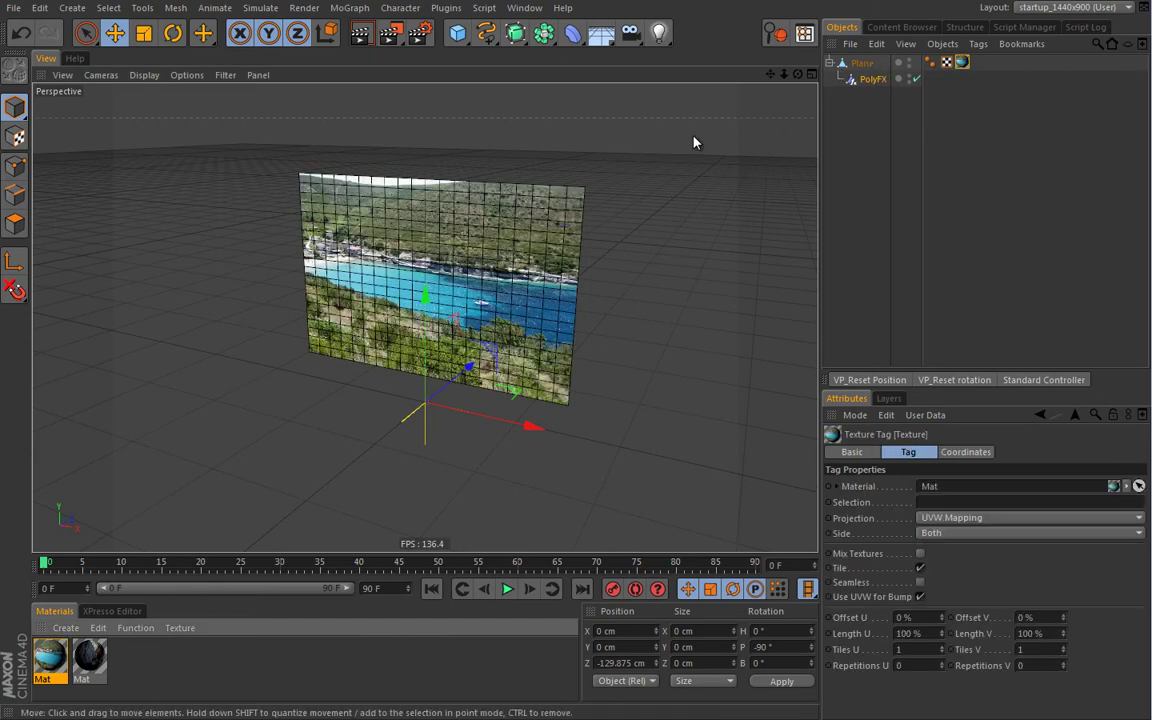
drag(89, 655, 876, 66)
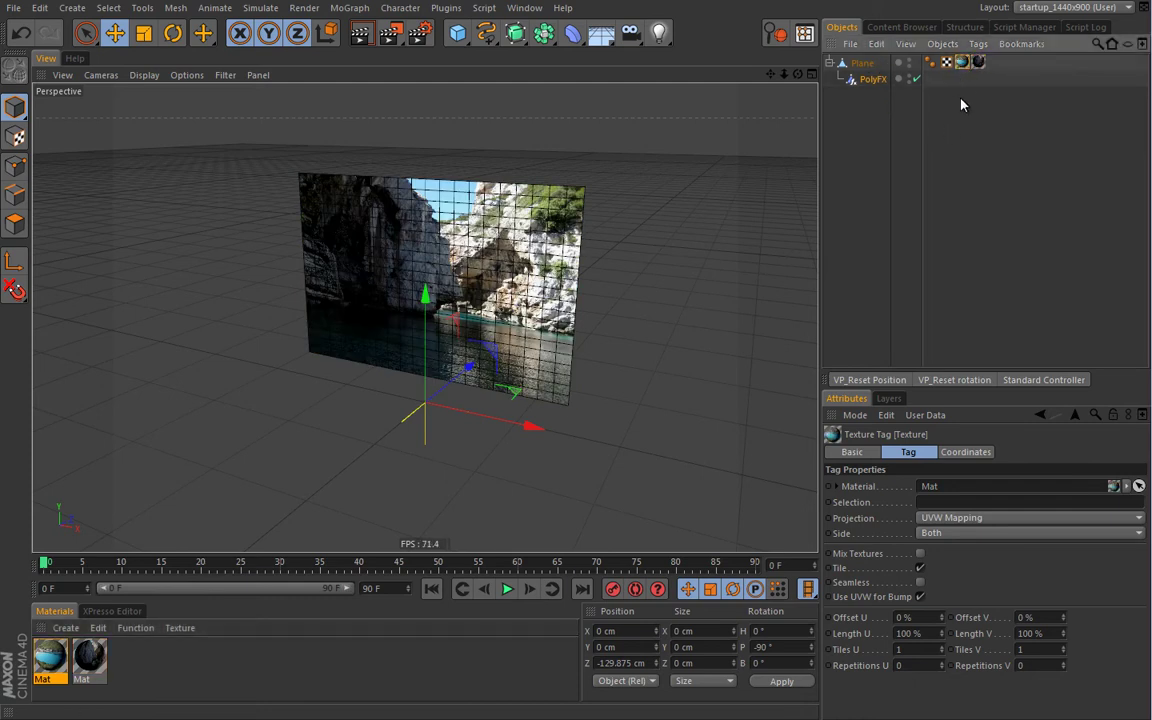
click(935, 533)
click(941, 567)
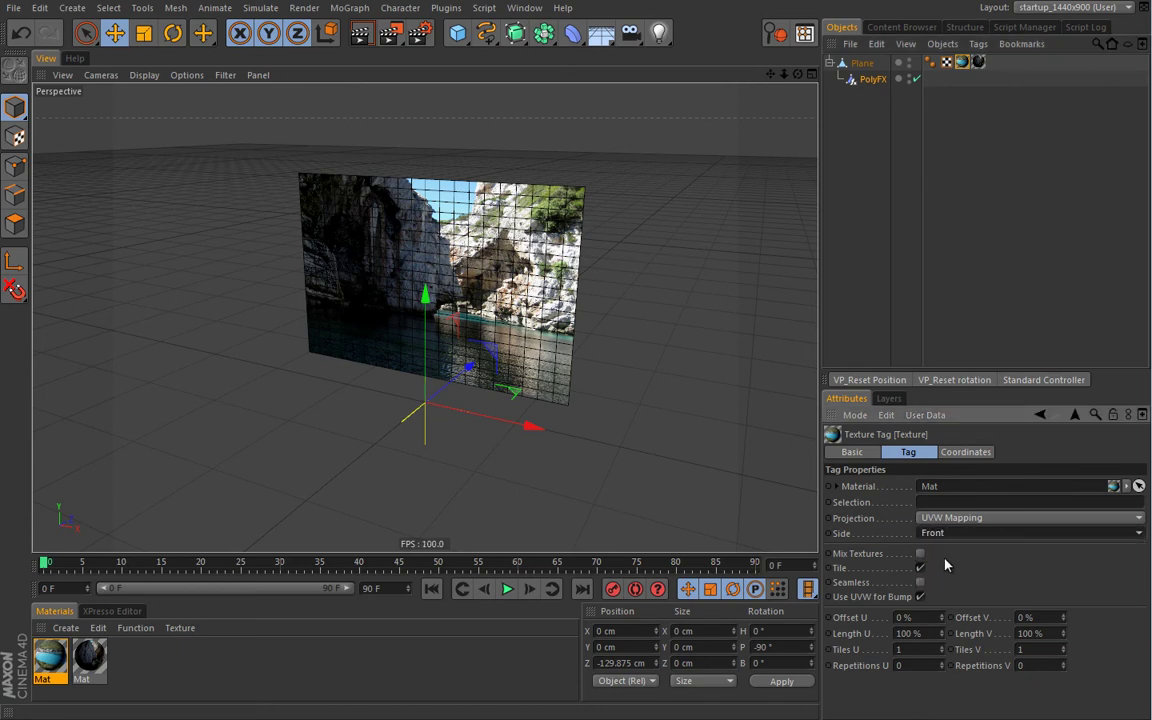
key(ctrl+z)
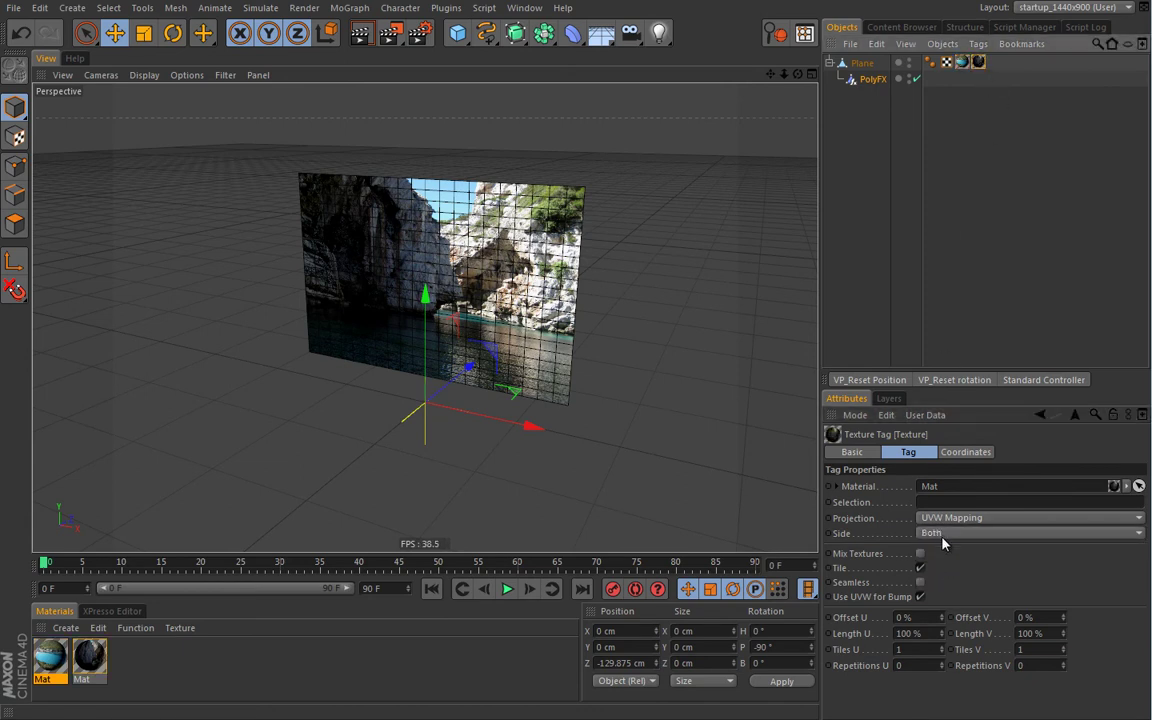
click(945, 533)
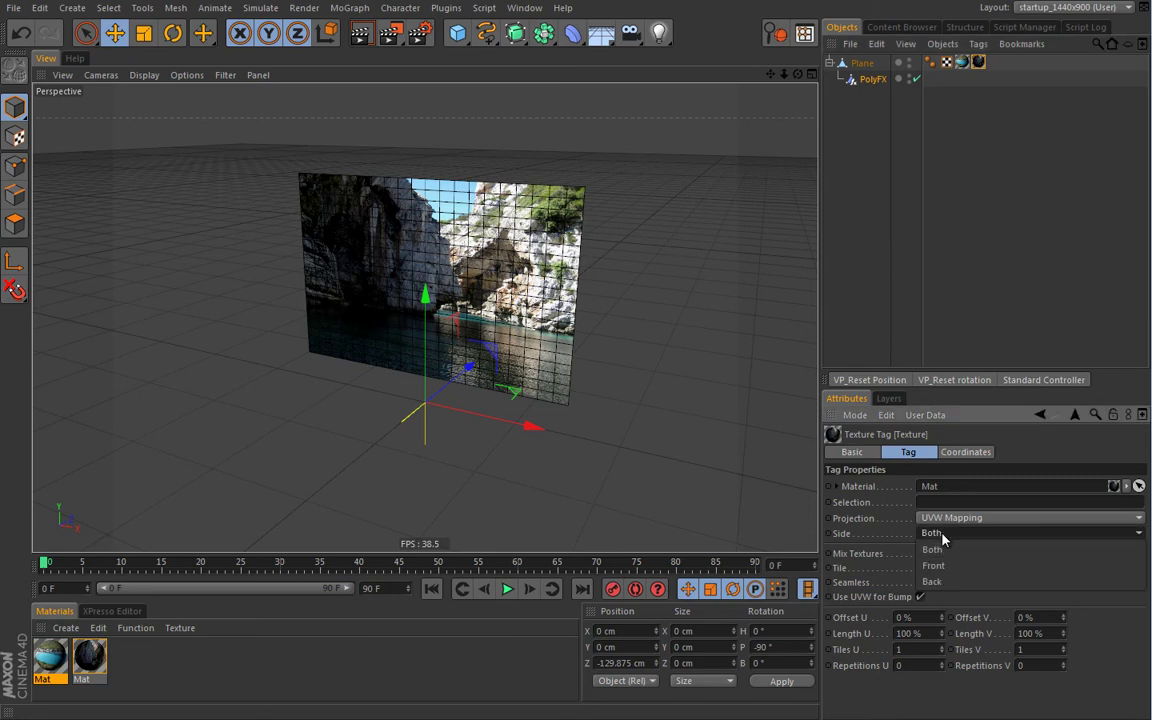
click(946, 582)
alt+drag(630, 337, 550, 321)
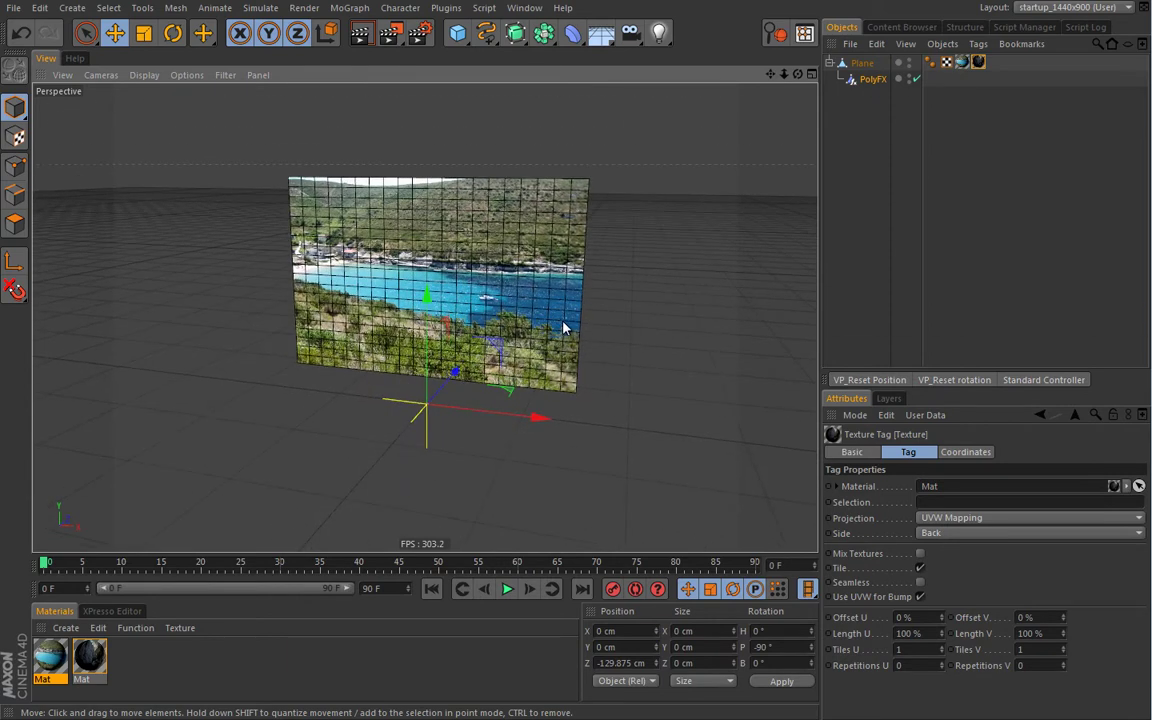
Step: Add a MoGraph Plain effector to the PolyFX object's effectors
click(872, 82)
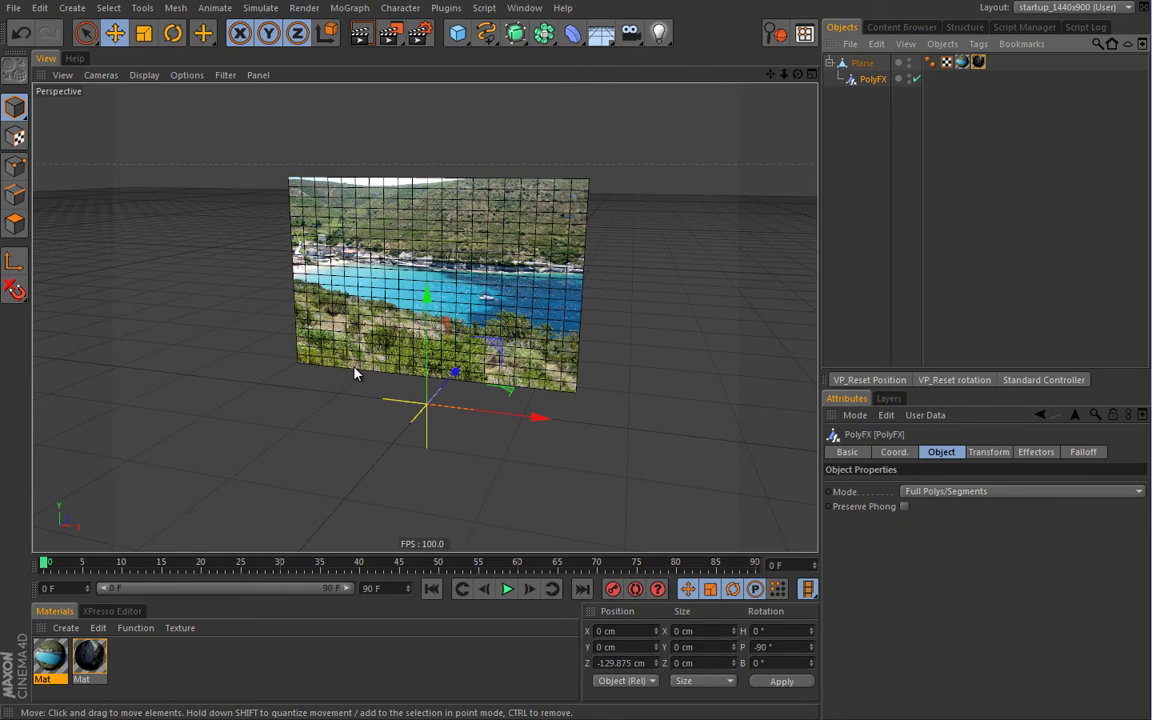
click(1035, 452)
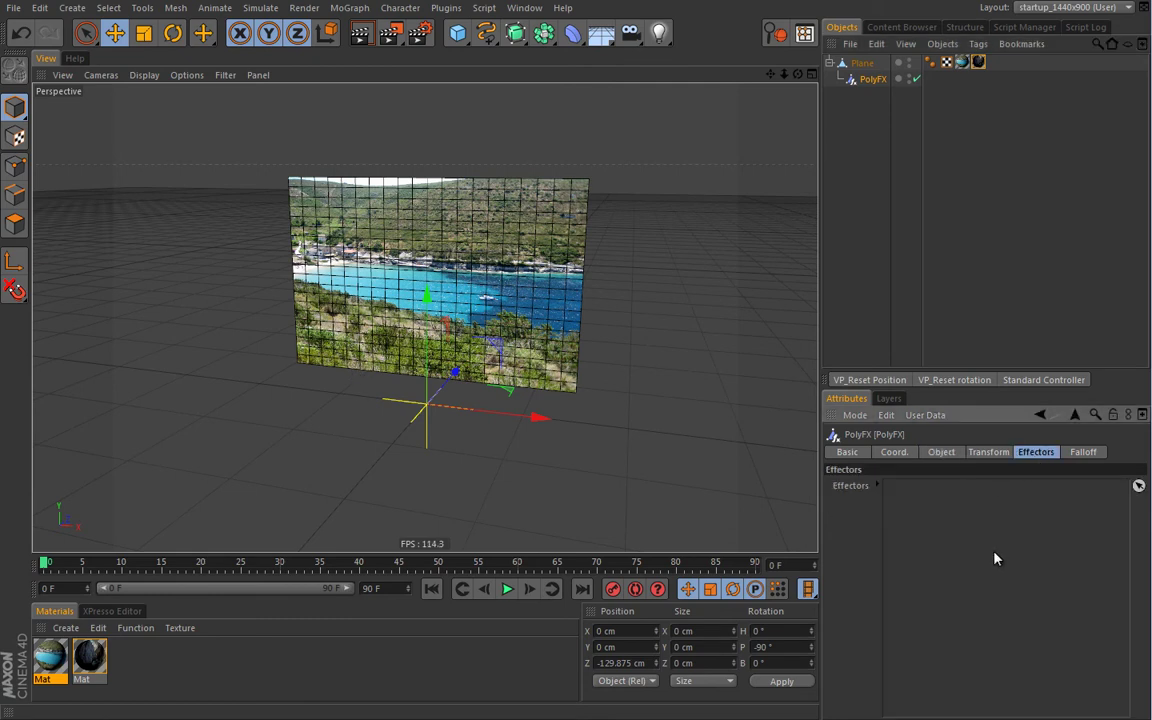
click(349, 8)
mouse_move(380, 32)
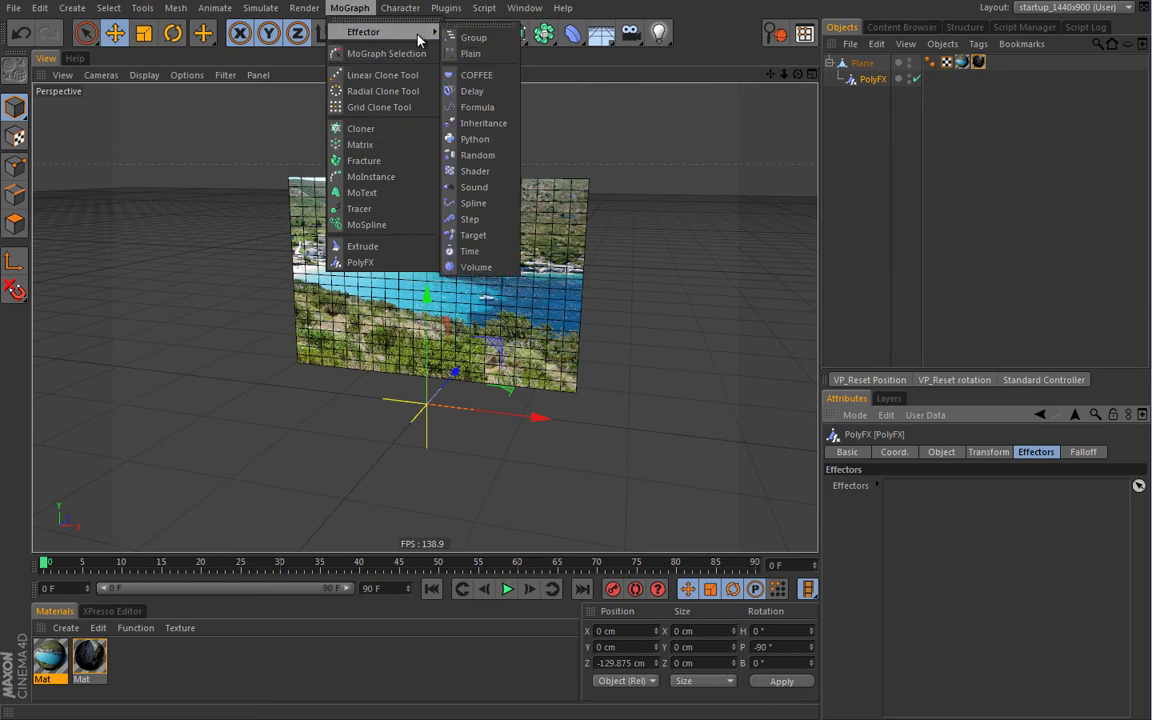
click(473, 54)
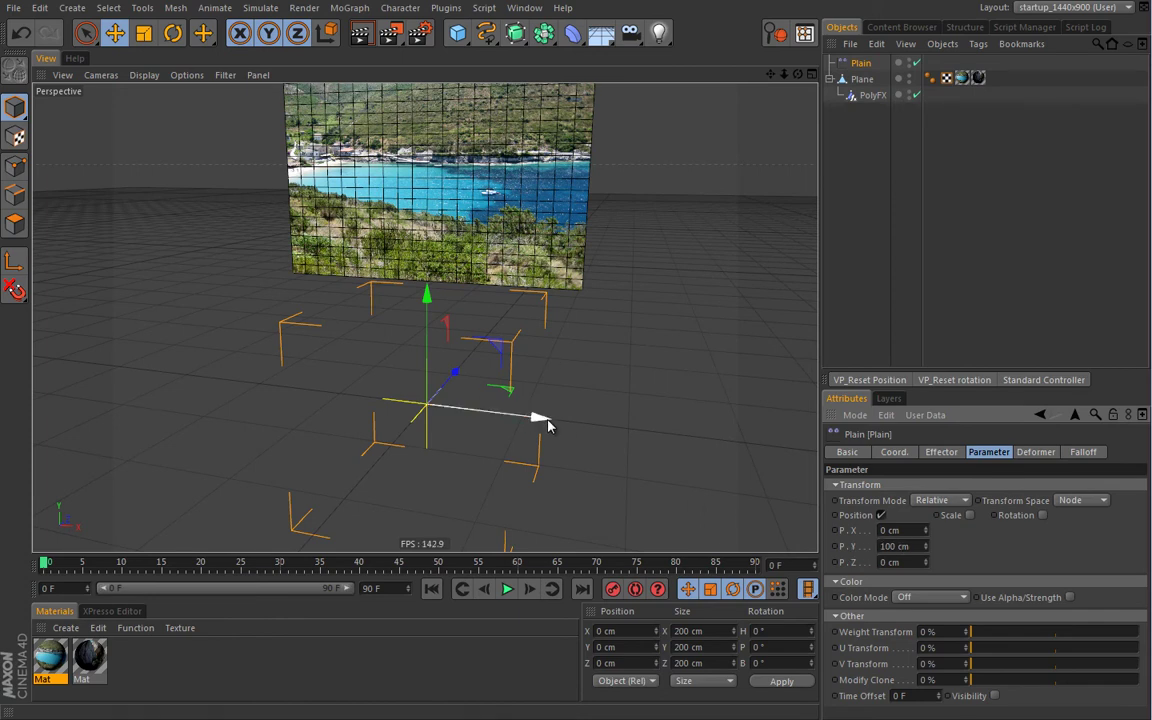
Step: Make the Plain effector affect rotation instead of position with a pitch of 13°, and check its link in the PolyFX effectors
click(881, 515)
click(1011, 515)
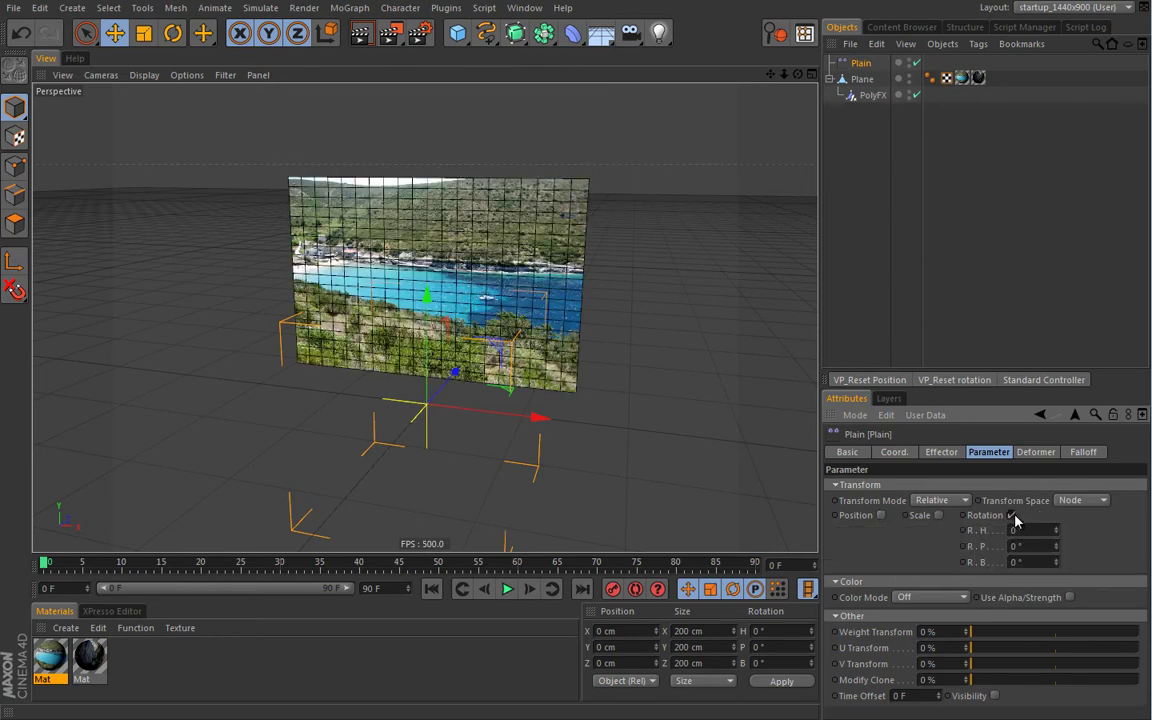
mouse_move(1057, 553)
mouse_down()
mouse_move(1060, 522)
mouse_move(1000, 498)
mouse_move(1066, 457)
mouse_move(1072, 410)
mouse_move(998, 429)
mouse_move(1023, 545)
mouse_move(1052, 553)
mouse_move(1062, 610)
mouse_move(1066, 532)
mouse_up()
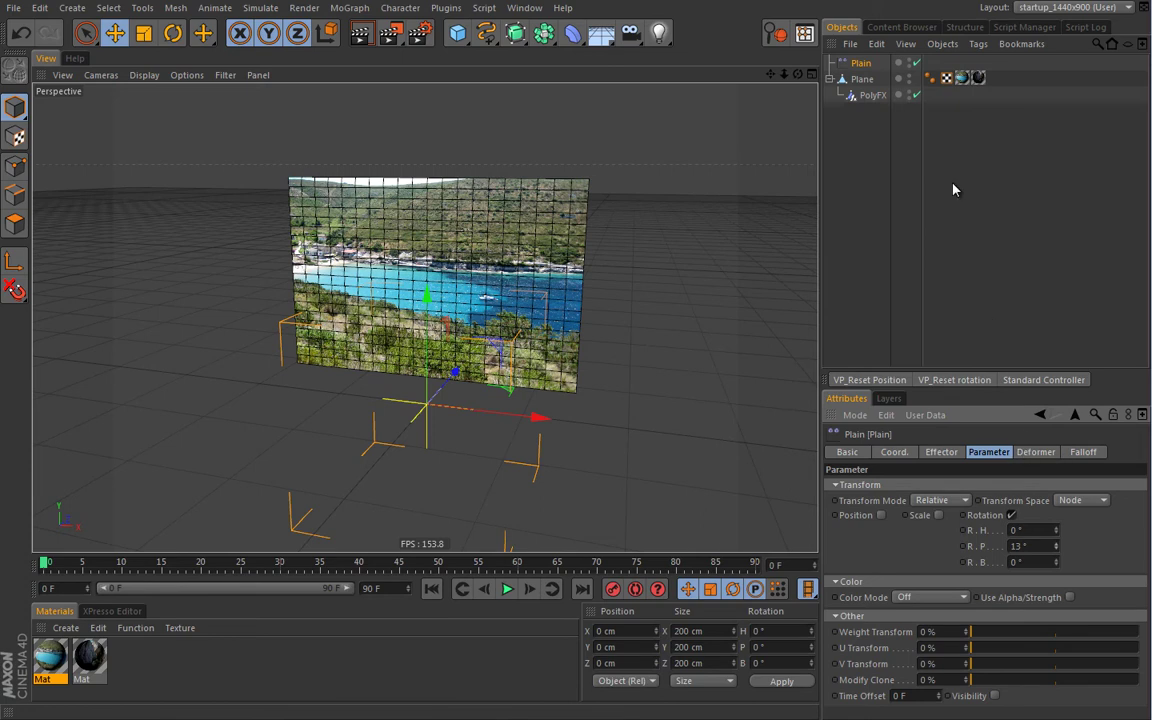
click(872, 96)
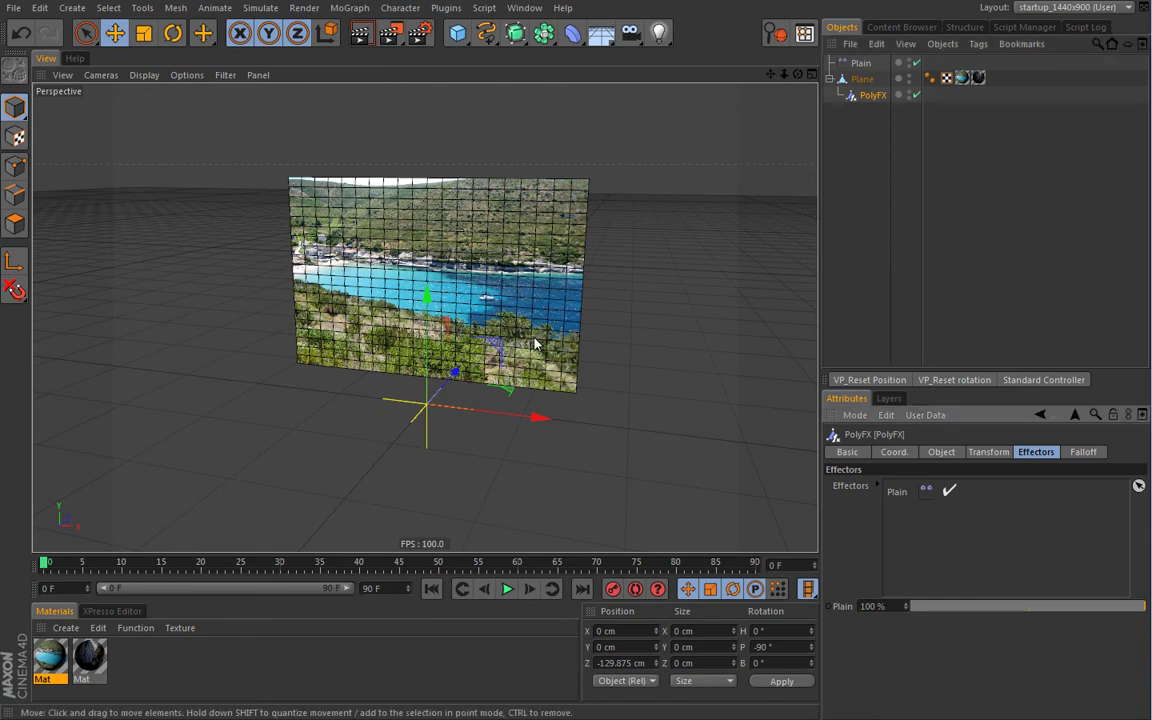
Step: Set the Plain effector's falloff shape to Linear
click(862, 63)
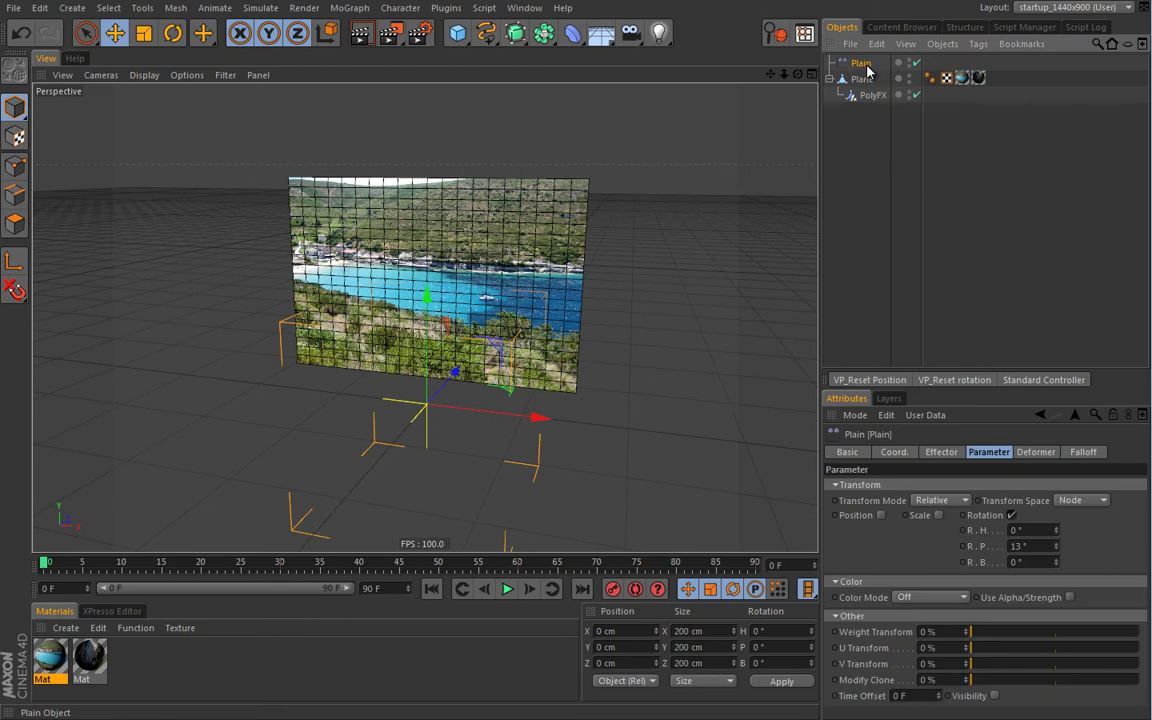
click(1084, 454)
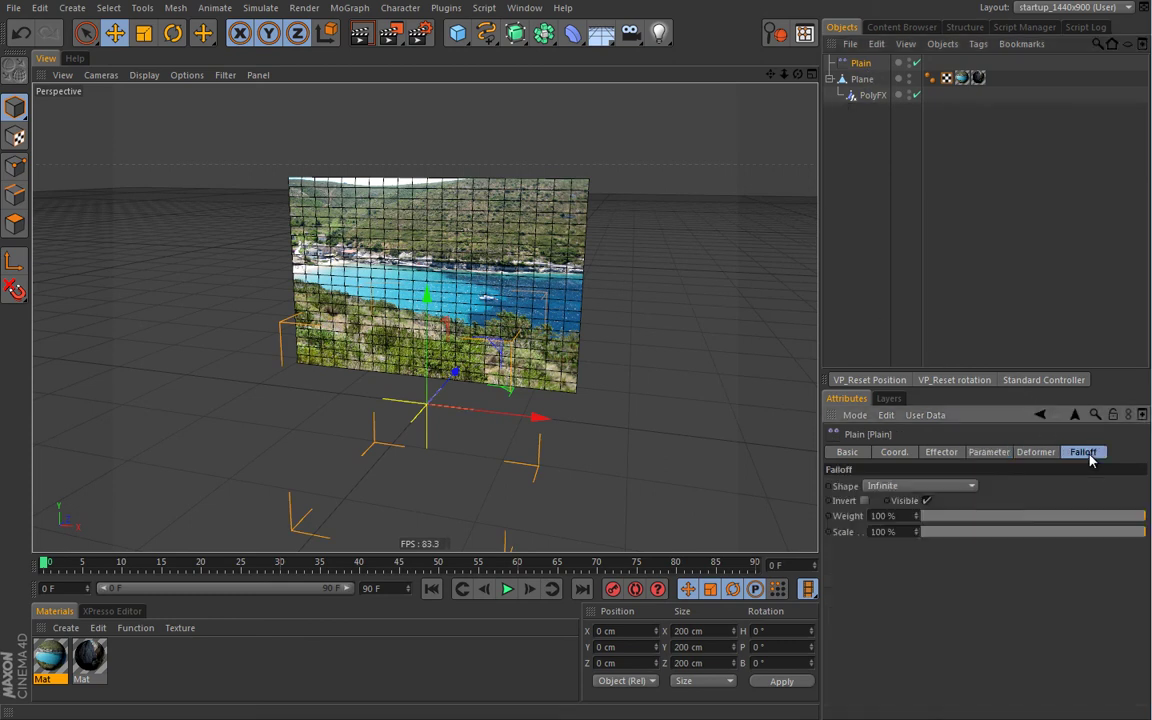
click(970, 485)
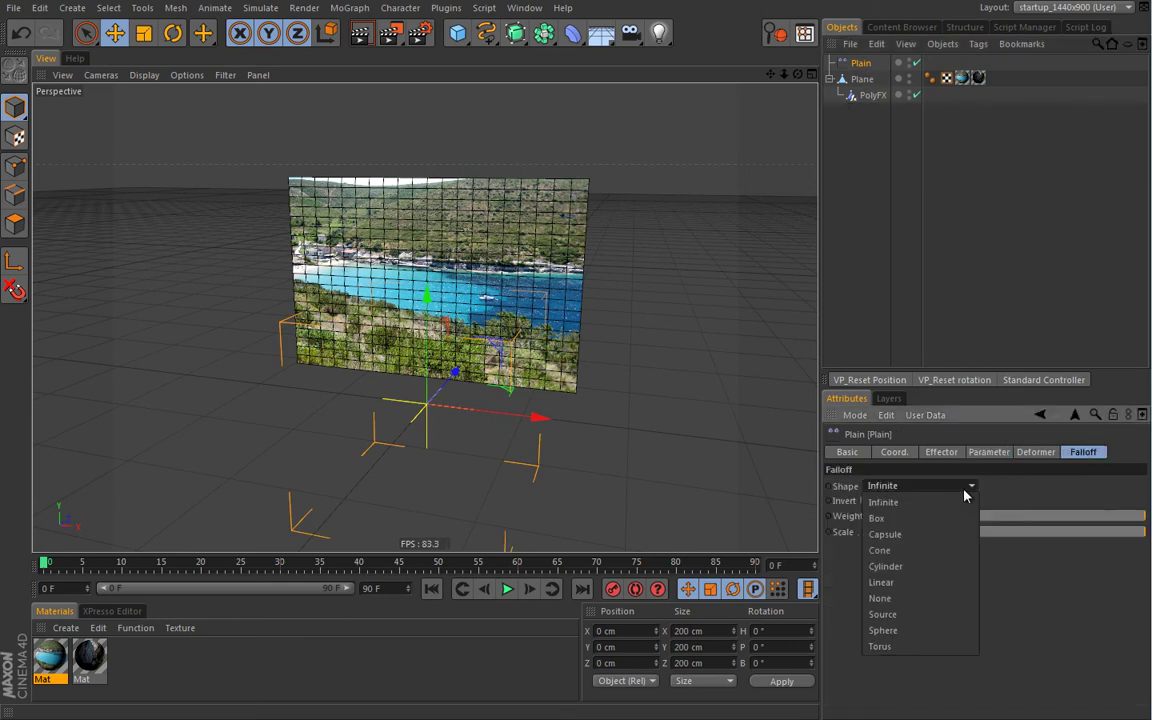
click(931, 581)
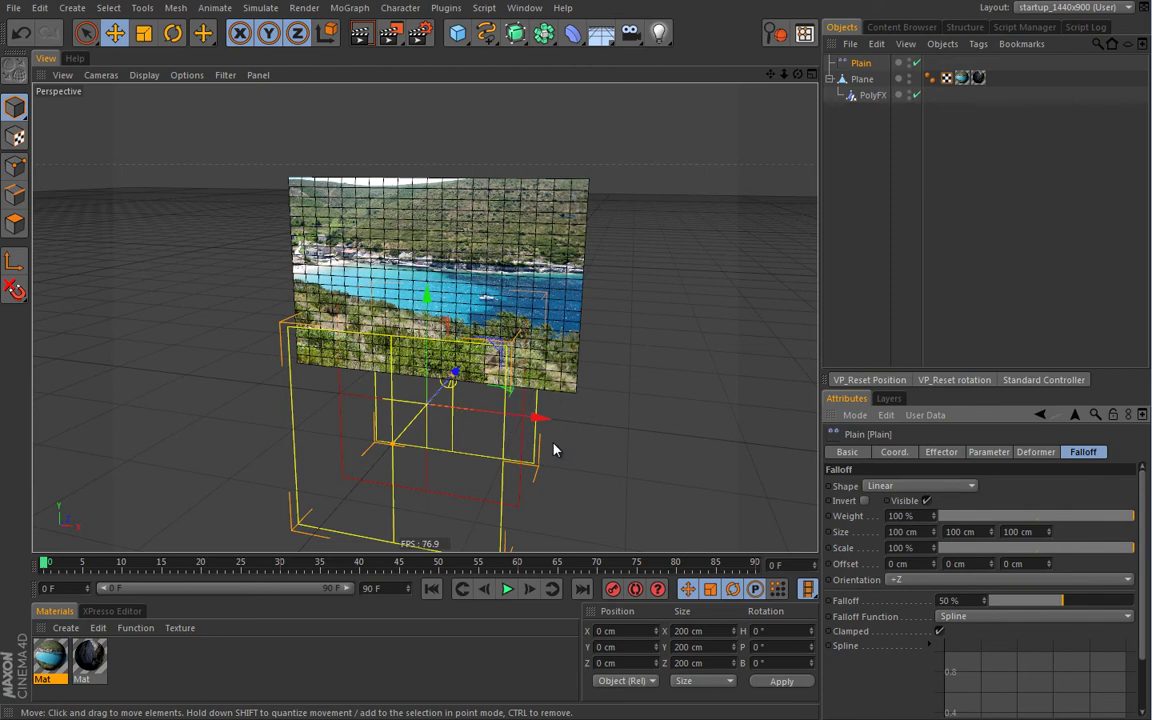
Step: Orient the linear falloff along +X and place the Plain effector beside the plane at about X -306 cm
drag(537, 416, 259, 366)
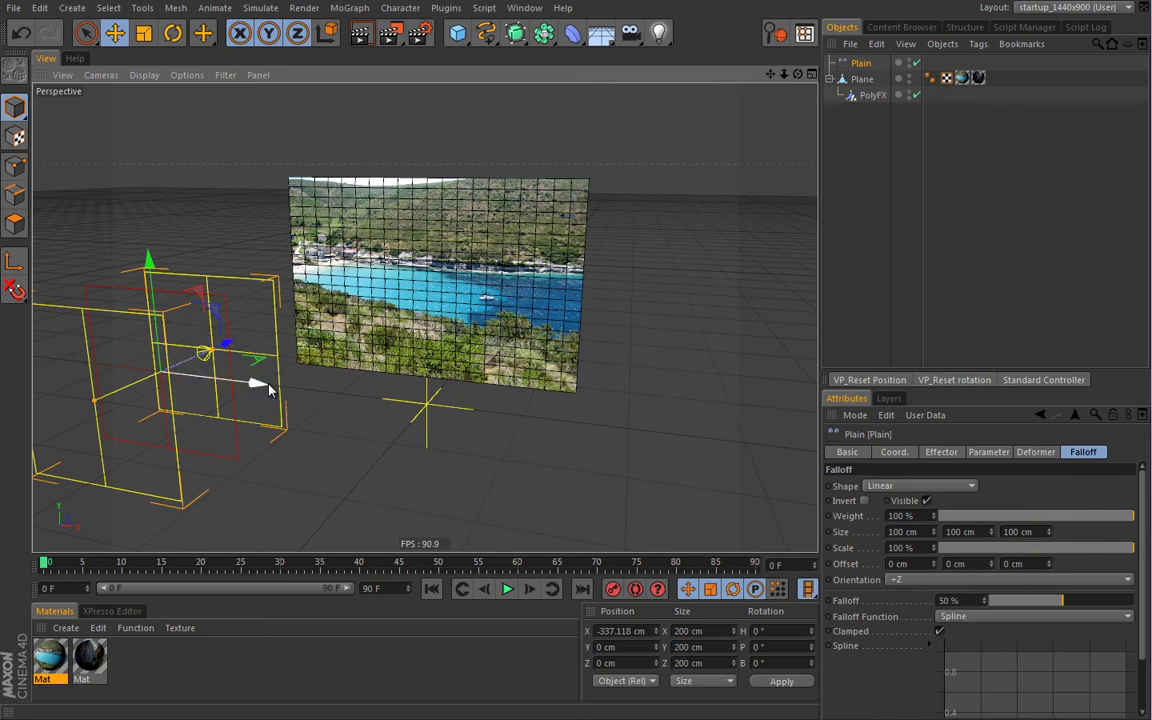
click(905, 580)
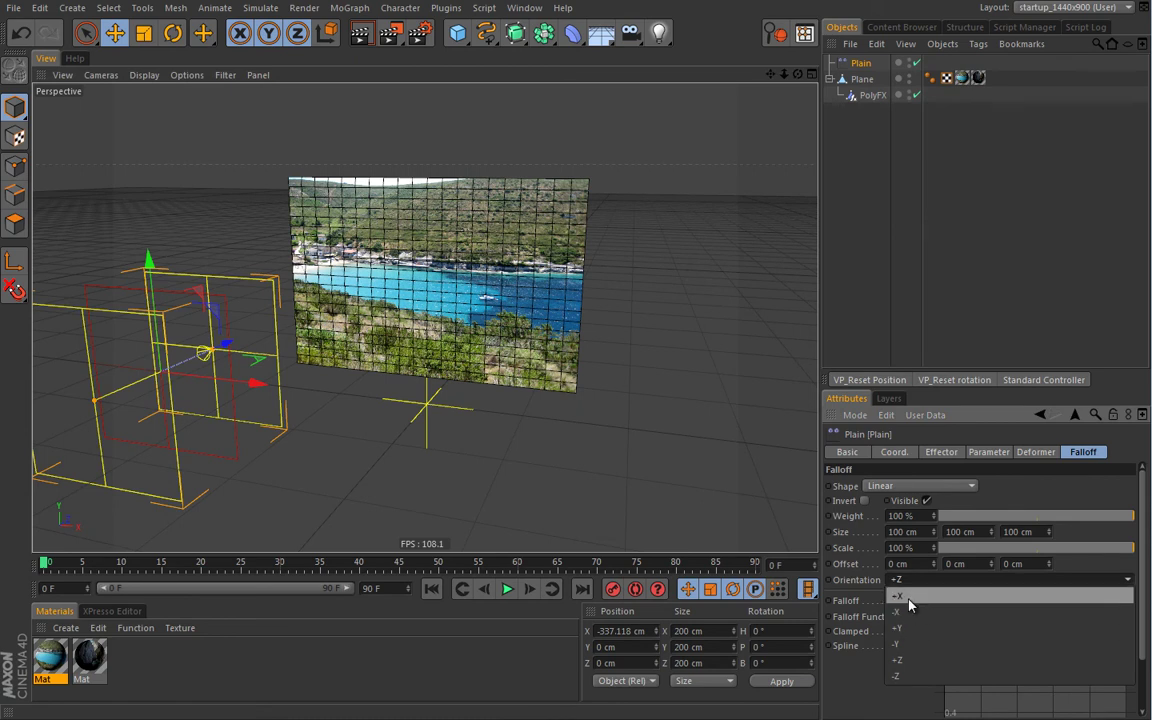
click(908, 598)
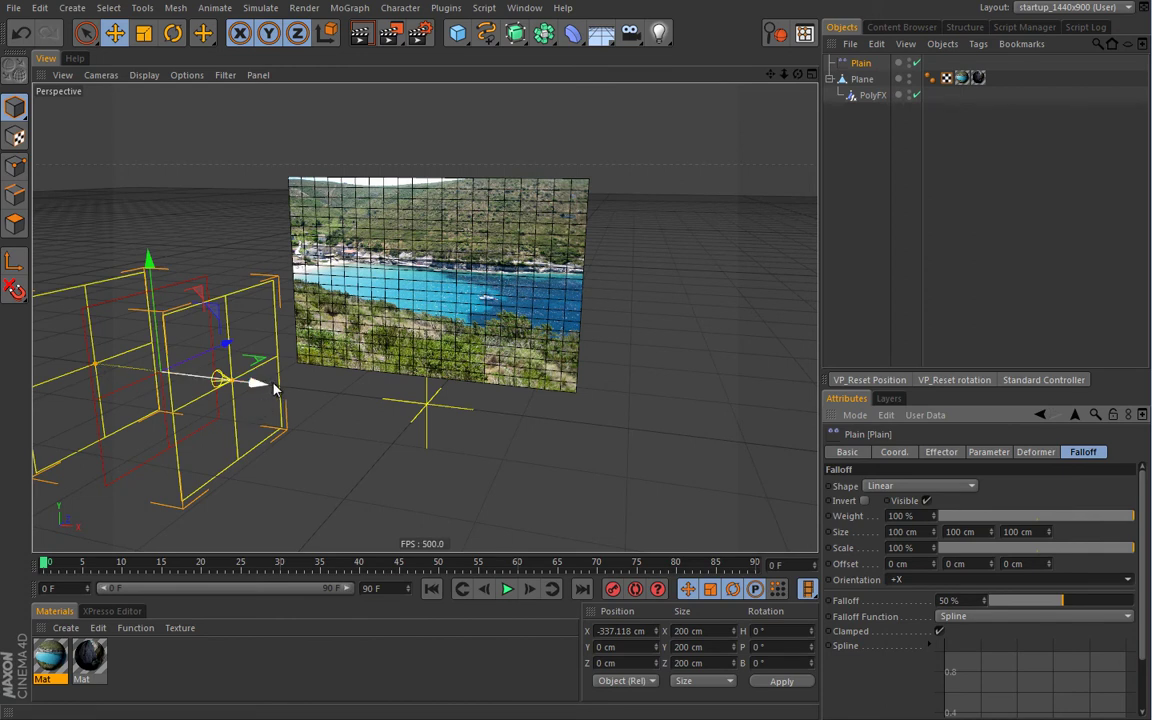
alt+drag(257, 381, 280, 372)
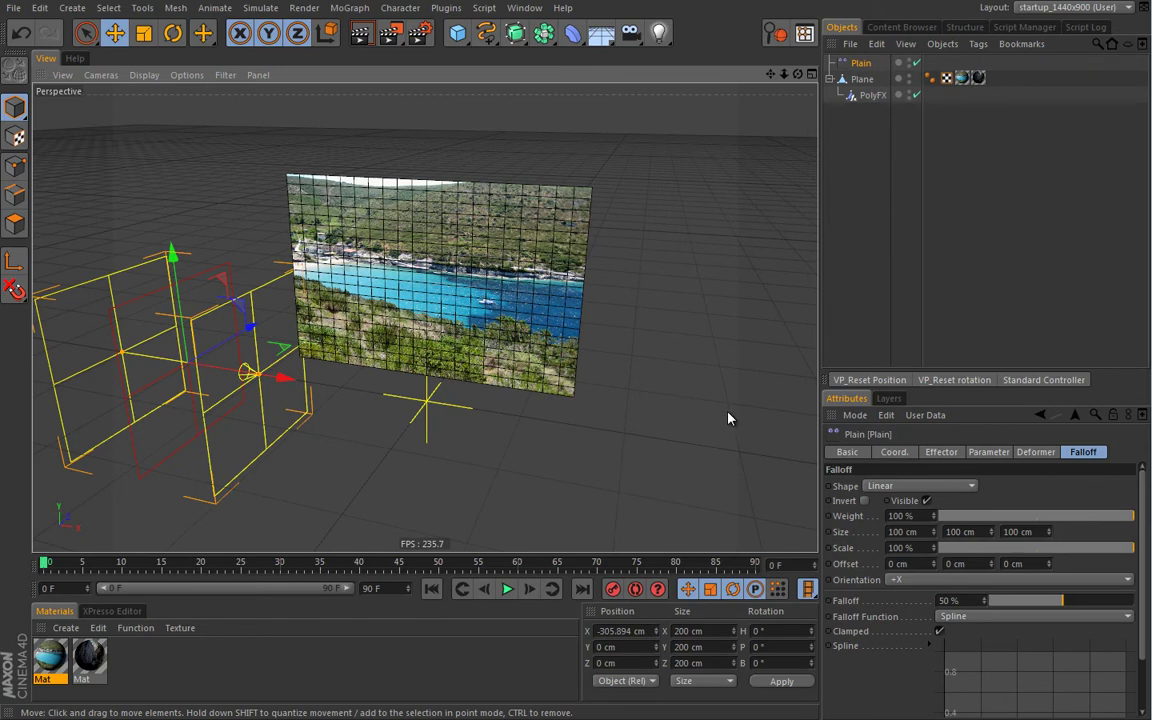
Step: Set the Plain effector's pitch rotation to 90° and move it across the plane to about X 161 cm
click(989, 452)
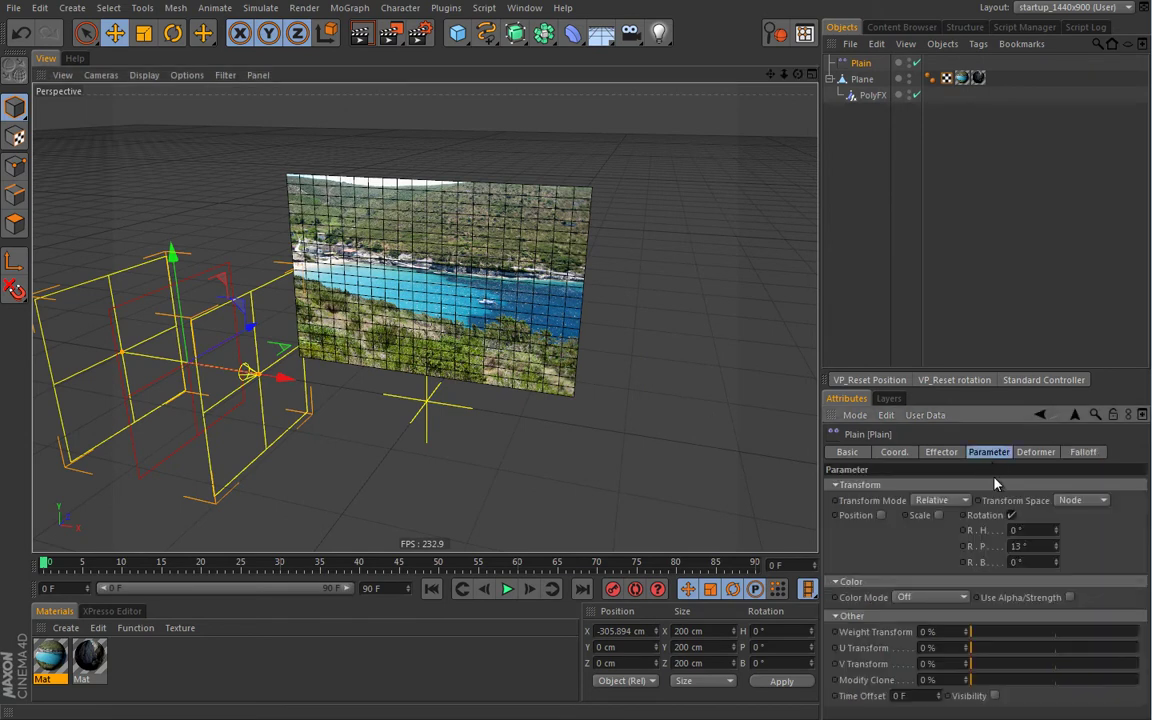
double_click(1037, 545)
text(90)
key(Return)
drag(280, 378, 708, 404)
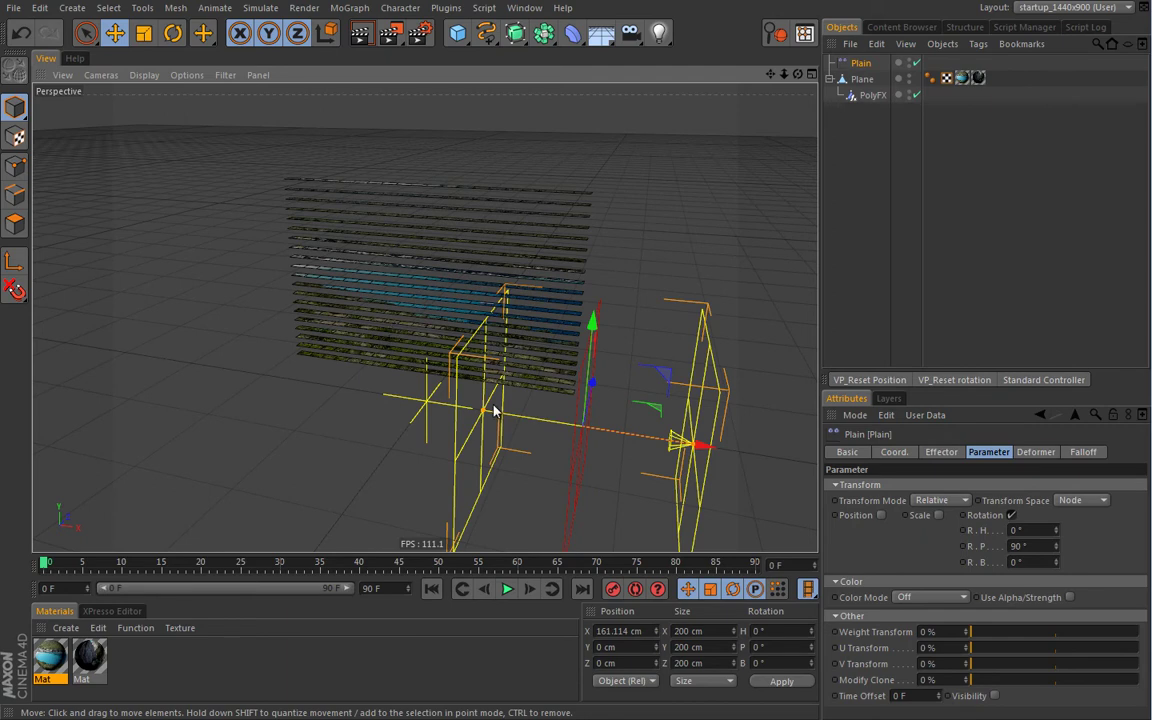
Step: Set the Plain effector's pitch rotation to 180° and sweep it back and forth across the plane, ending at about X -217 cm
click(1035, 545)
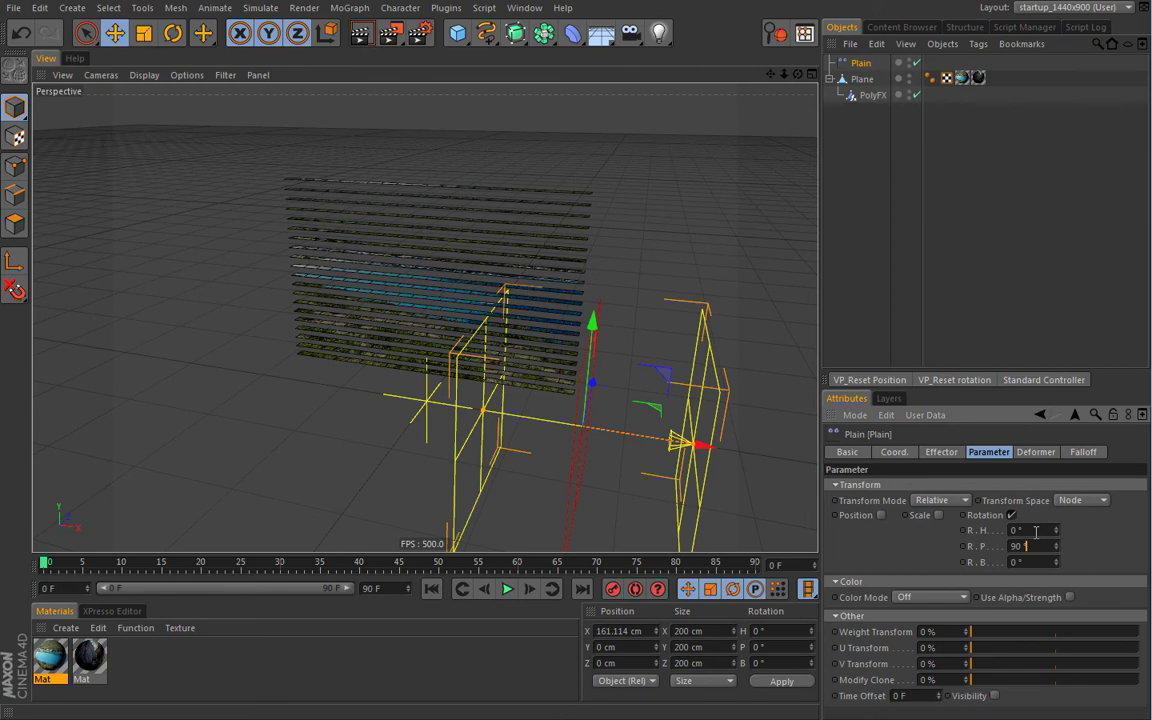
key(Return)
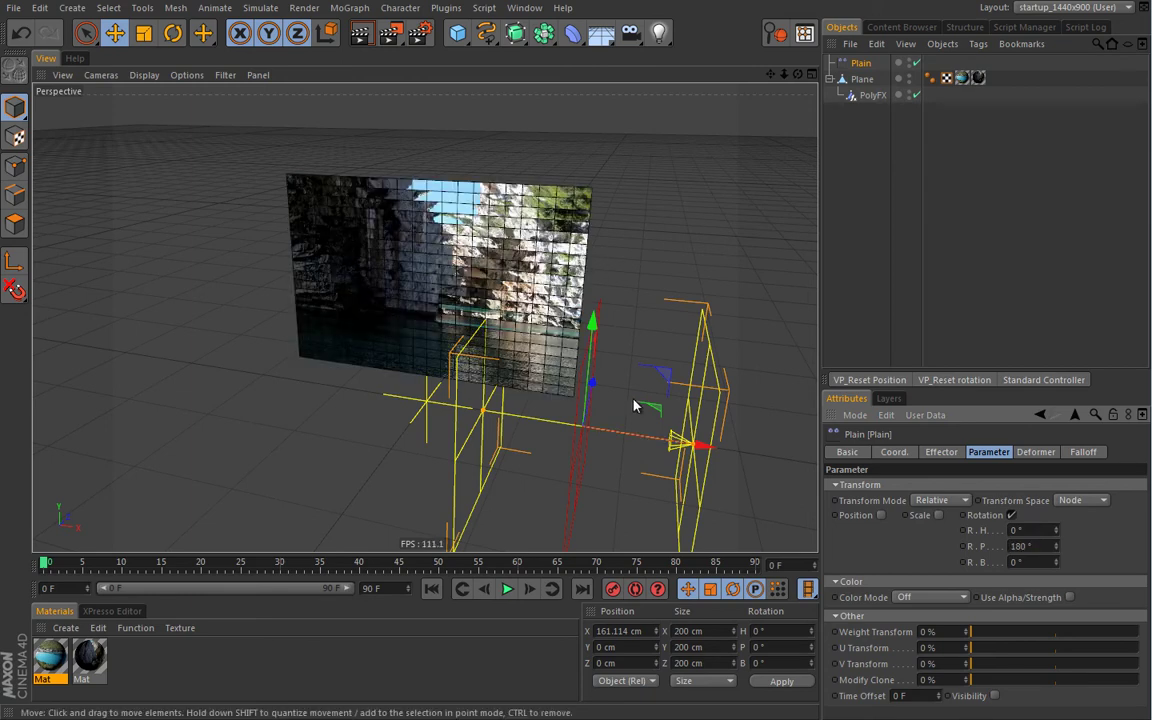
drag(691, 451, 320, 340)
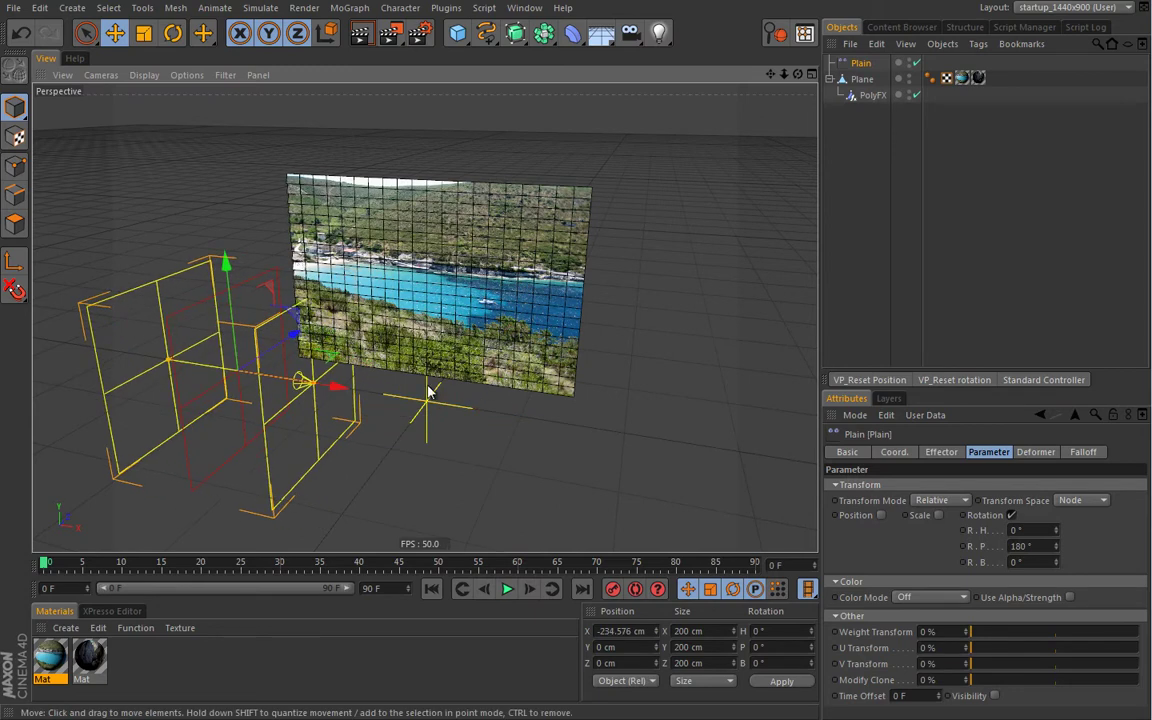
drag(334, 388, 666, 402)
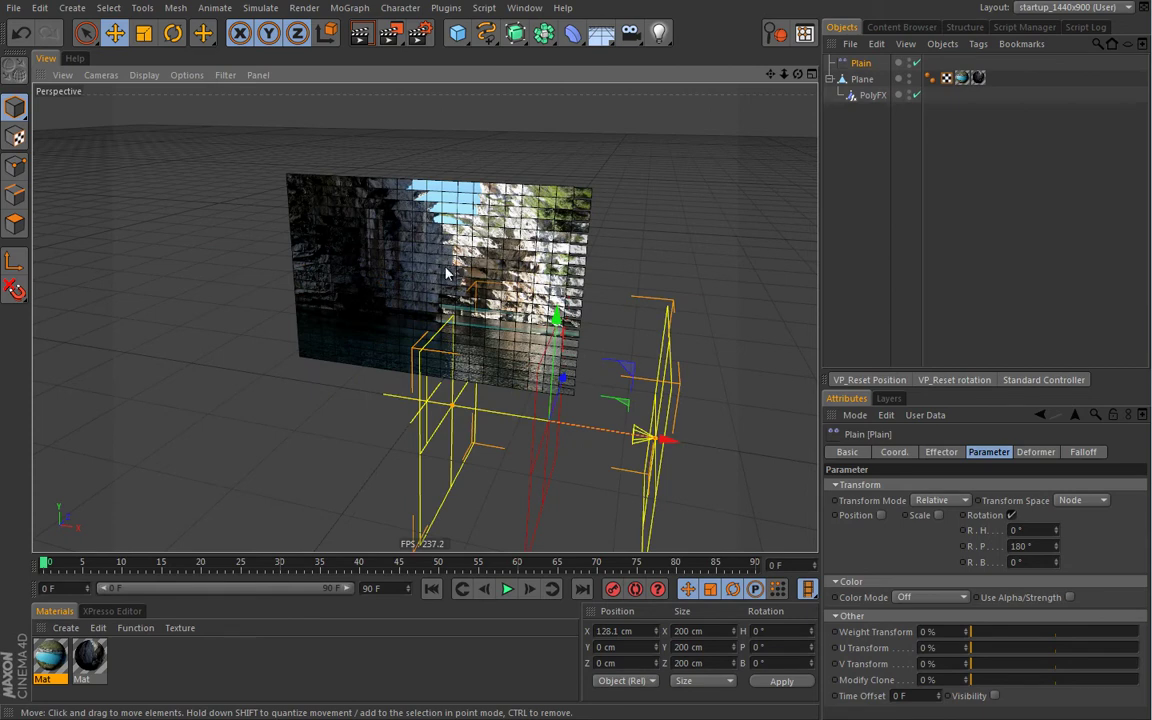
scroll(463, 352, up, 5)
scroll(463, 352, down, 6)
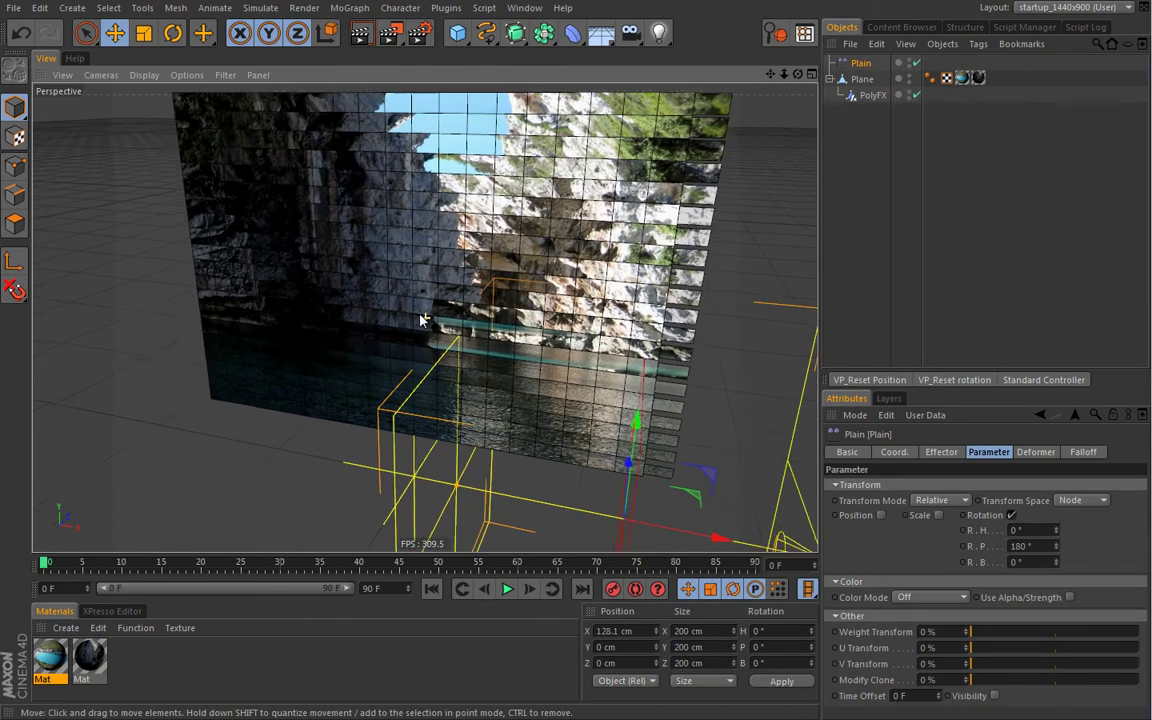
mouse_move(698, 453)
mouse_down()
mouse_move(699, 438)
mouse_move(426, 357)
mouse_move(405, 325)
mouse_move(504, 358)
mouse_move(85, 327)
mouse_move(128, 311)
mouse_up()
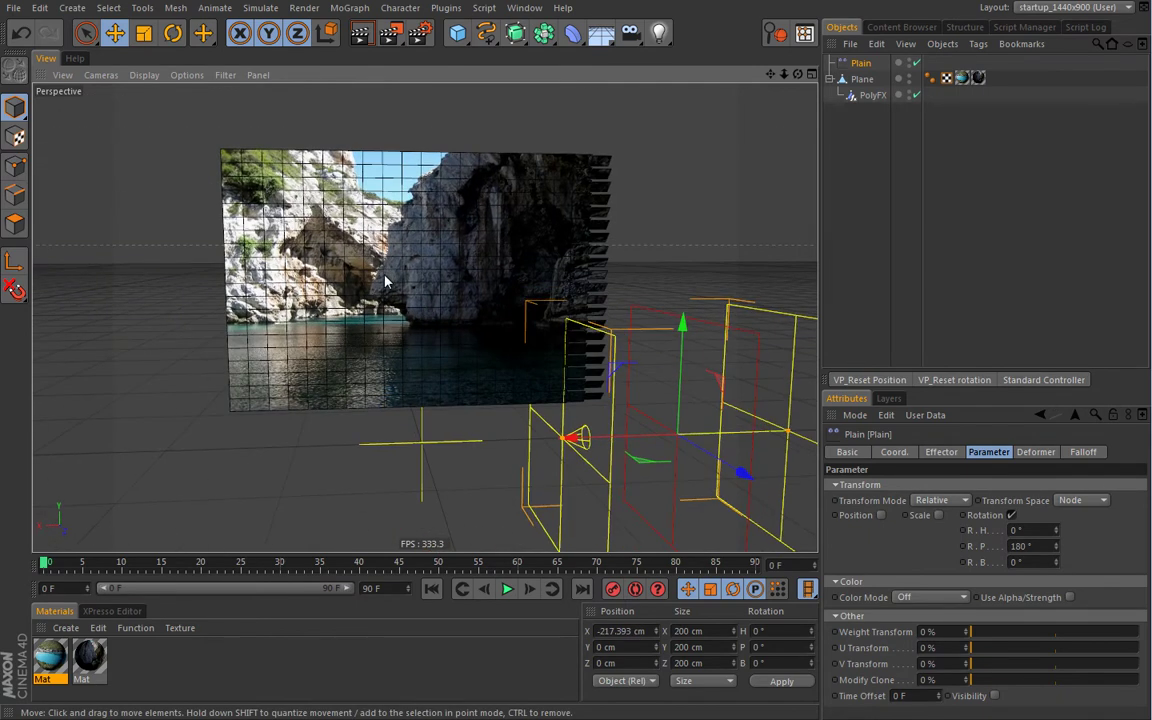
Step: Try to rotate the rocky cliff texture on the plane in texture axis mode, and undo the rotation
click(978, 78)
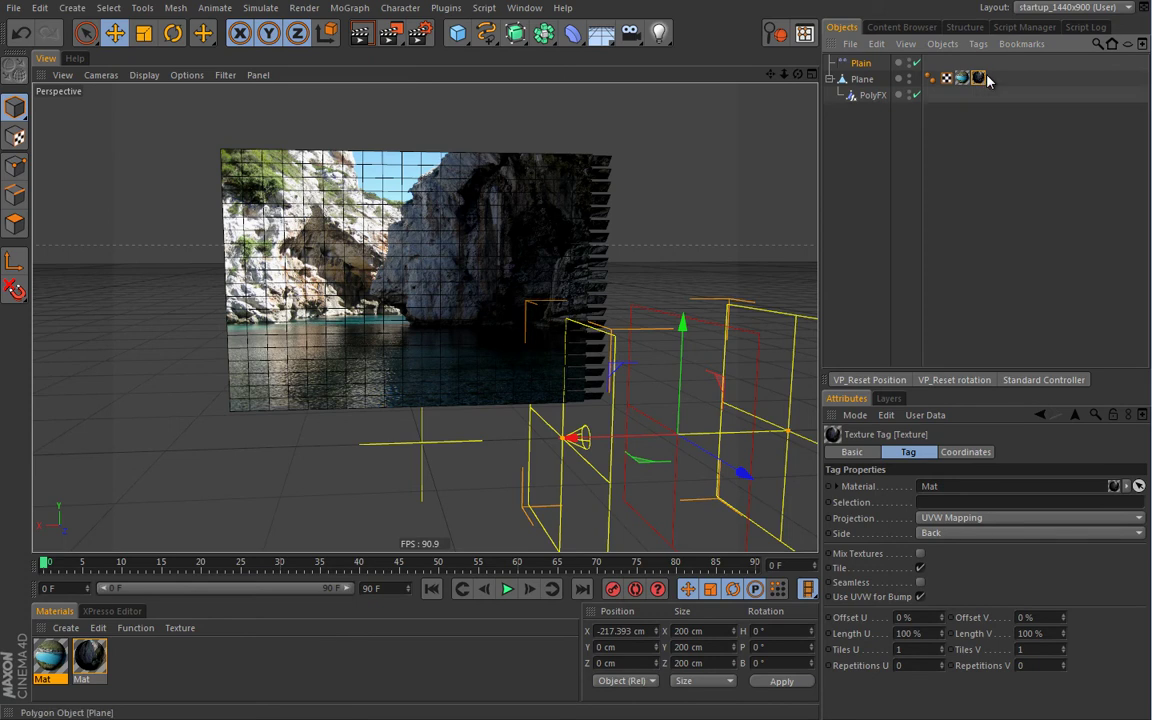
click(858, 78)
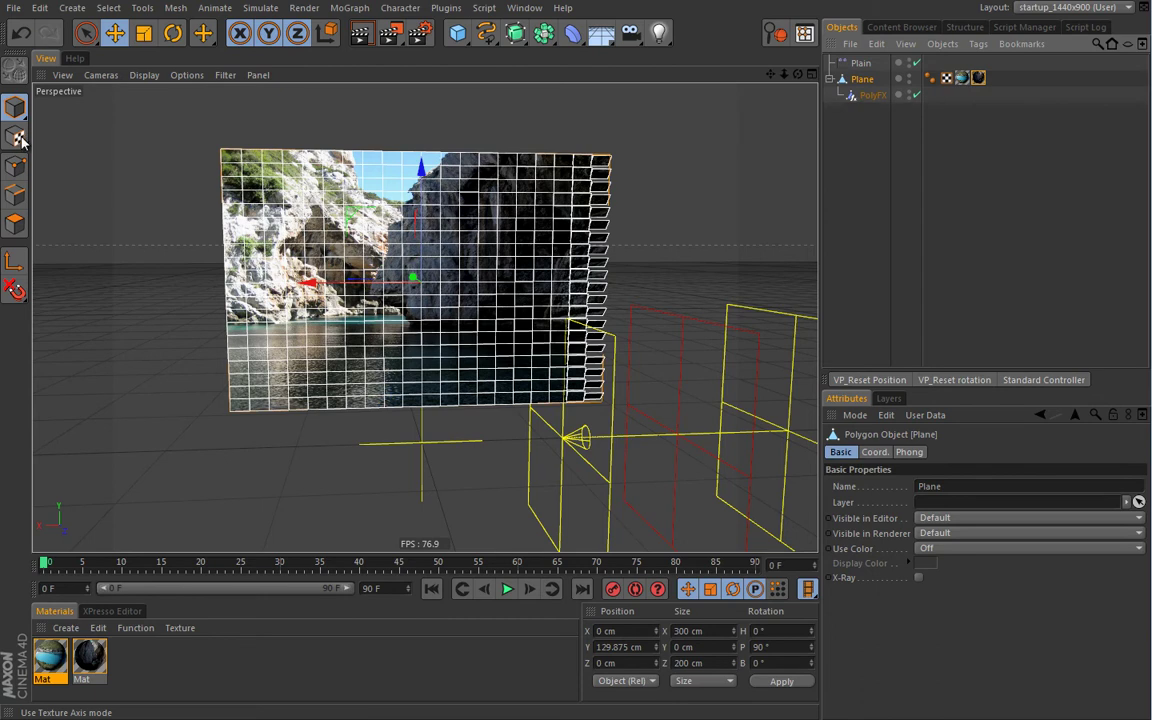
click(16, 137)
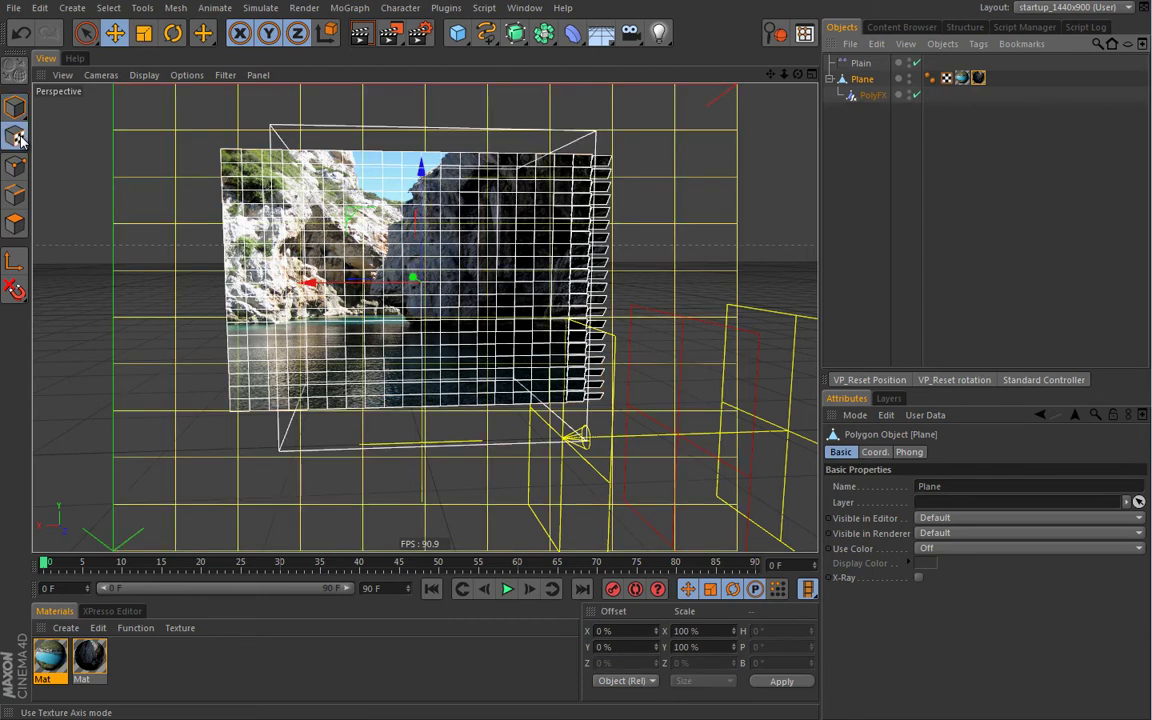
key(r)
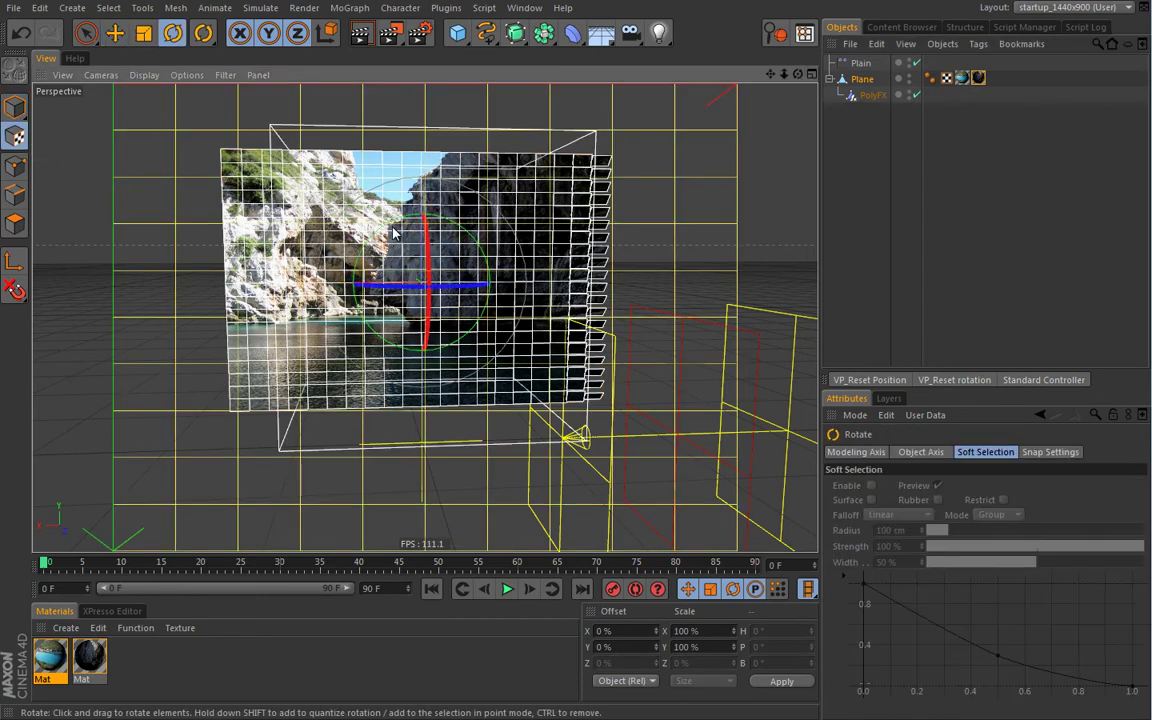
mouse_move(355, 212)
mouse_down()
mouse_move(300, 218)
mouse_move(373, 229)
mouse_move(360, 195)
mouse_up()
key(ctrl+z)
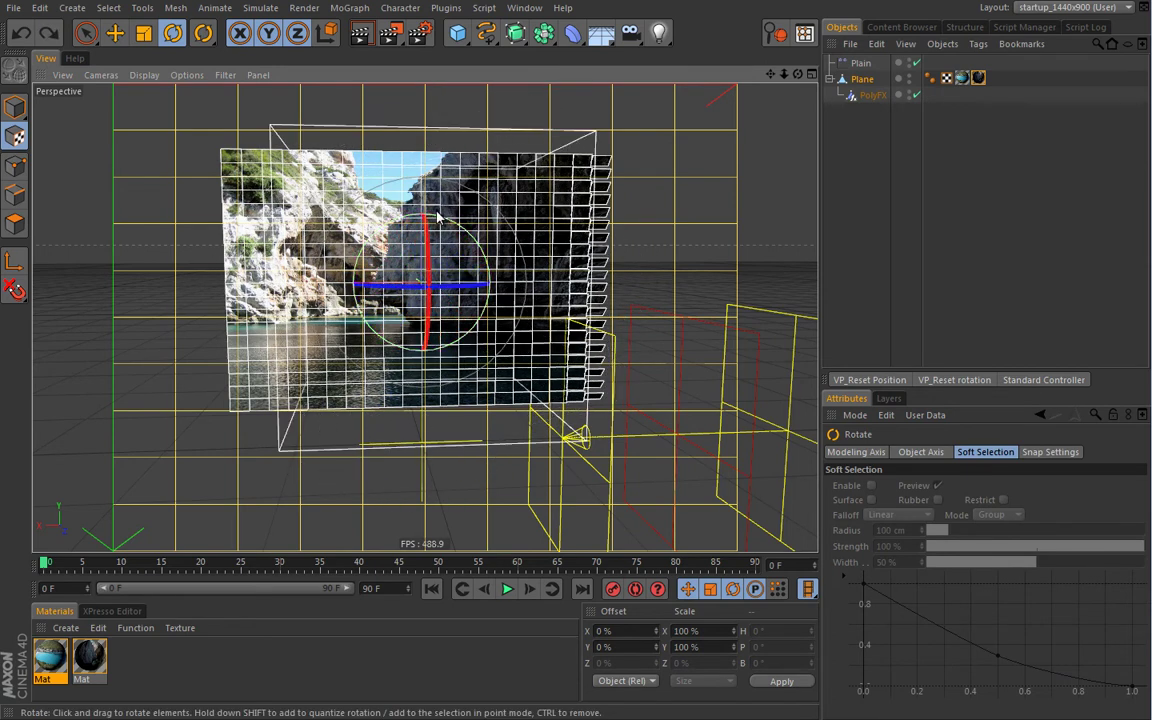
Step: Change the rocky cliff texture's projection to Cubic and return to model mode
click(978, 78)
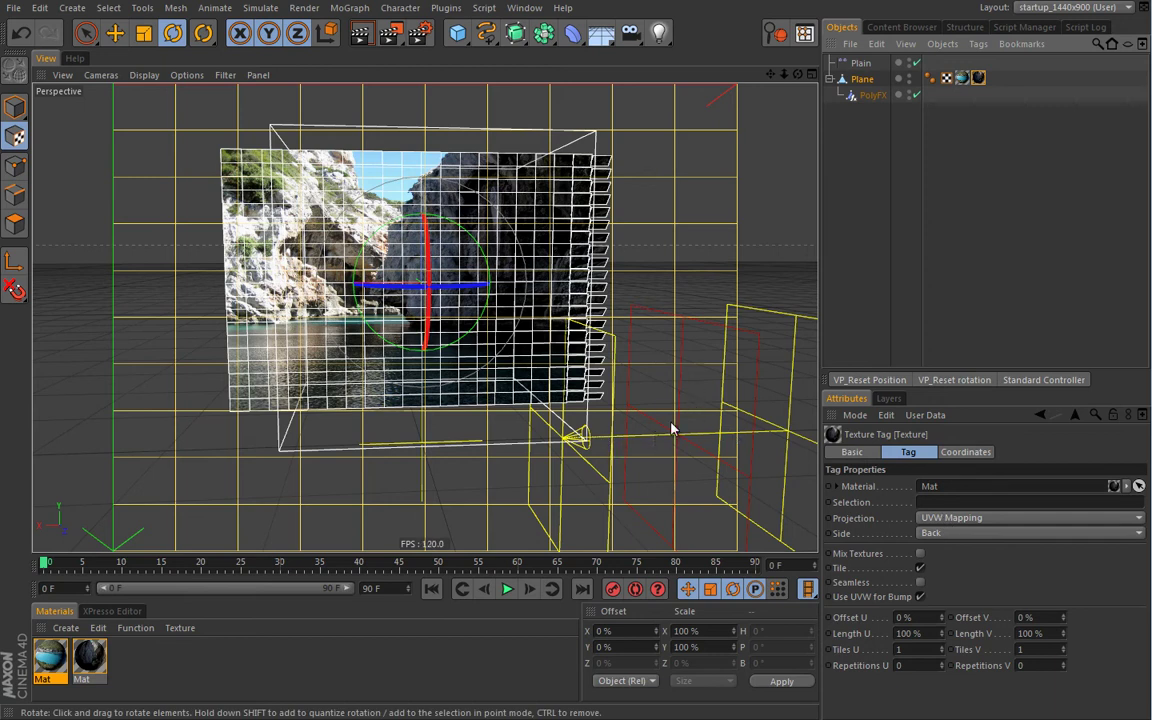
click(955, 518)
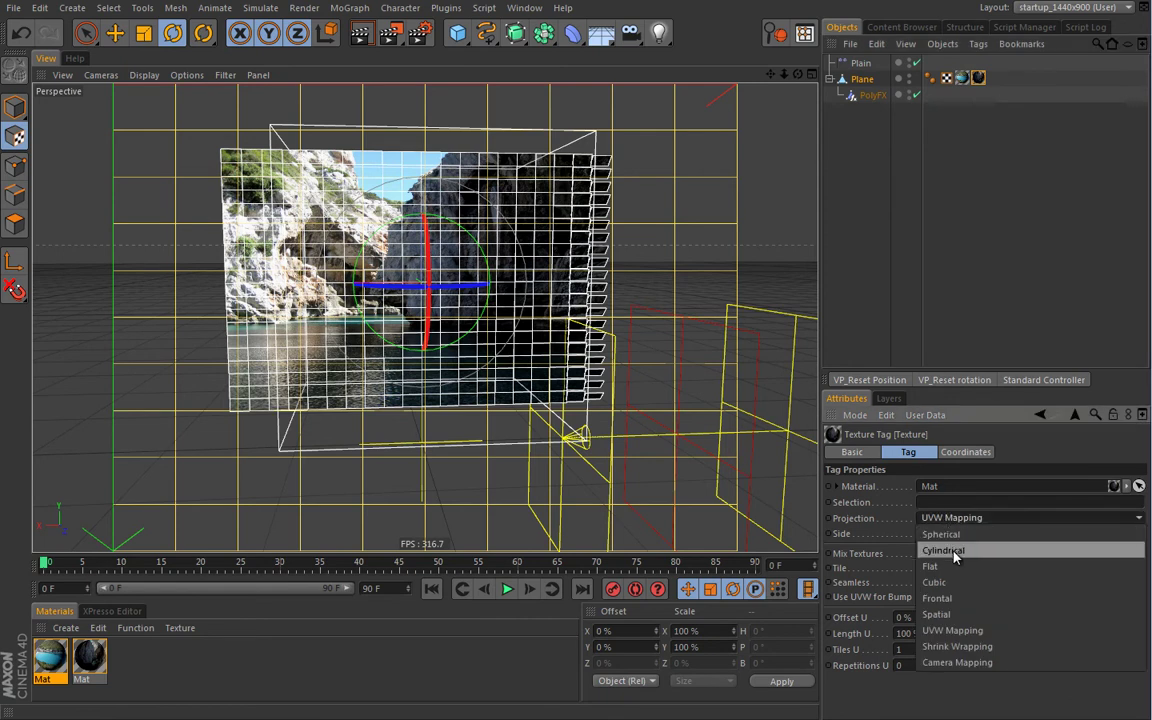
click(955, 582)
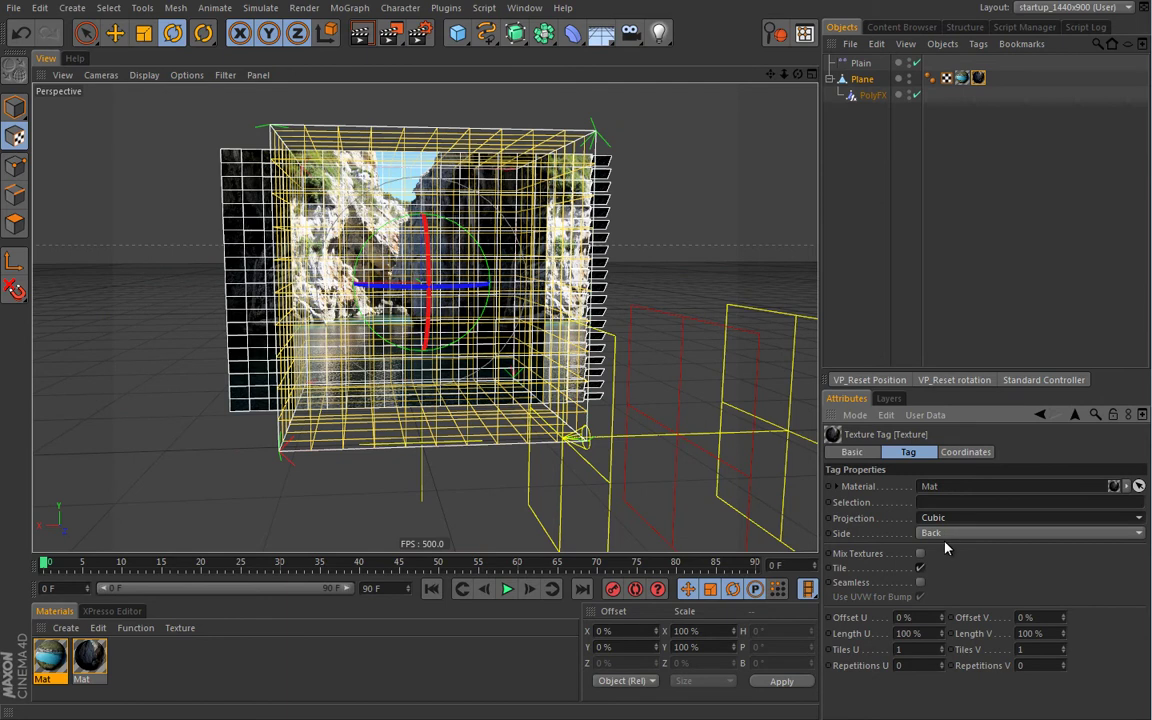
drag(15, 136, 68, 132)
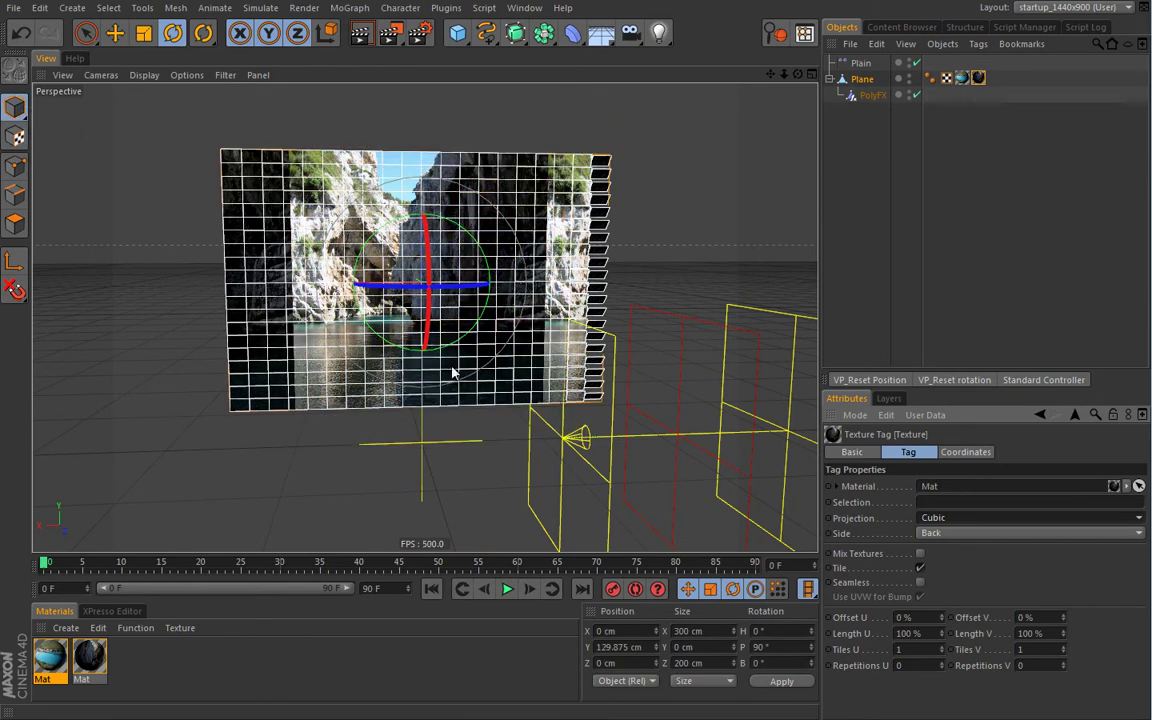
Step: Turn off tiling for the rocky cliff texture and fit it to the plane without including sub-objects
click(919, 568)
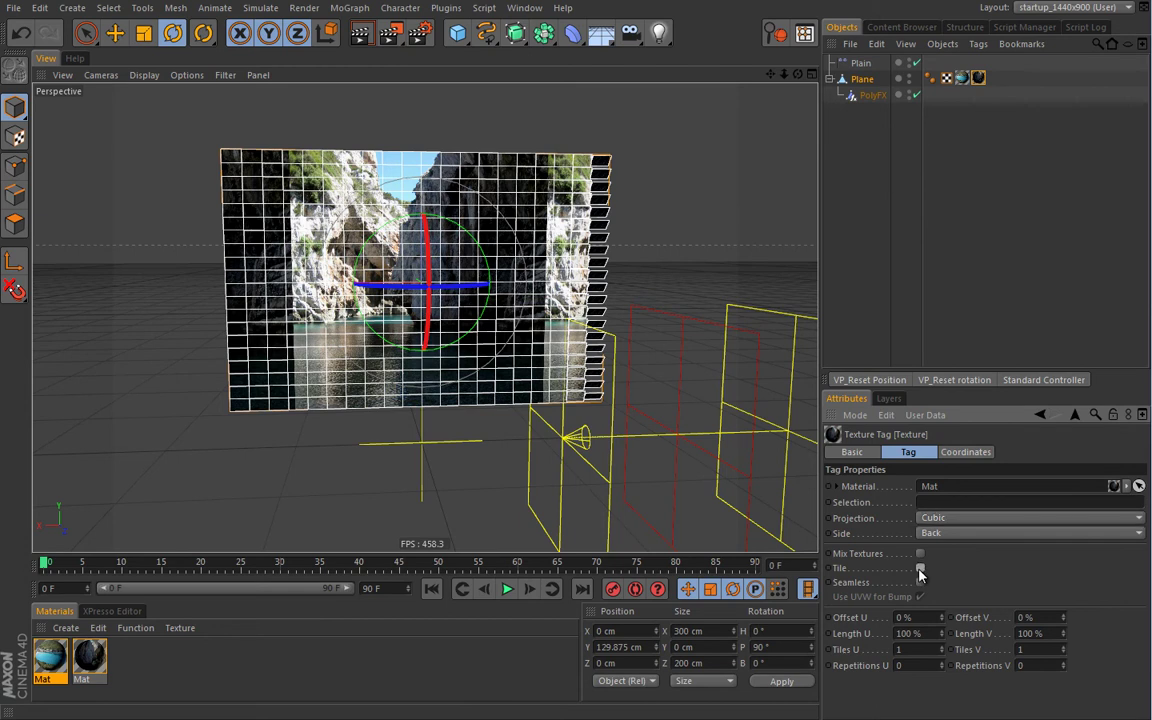
right_click(978, 78)
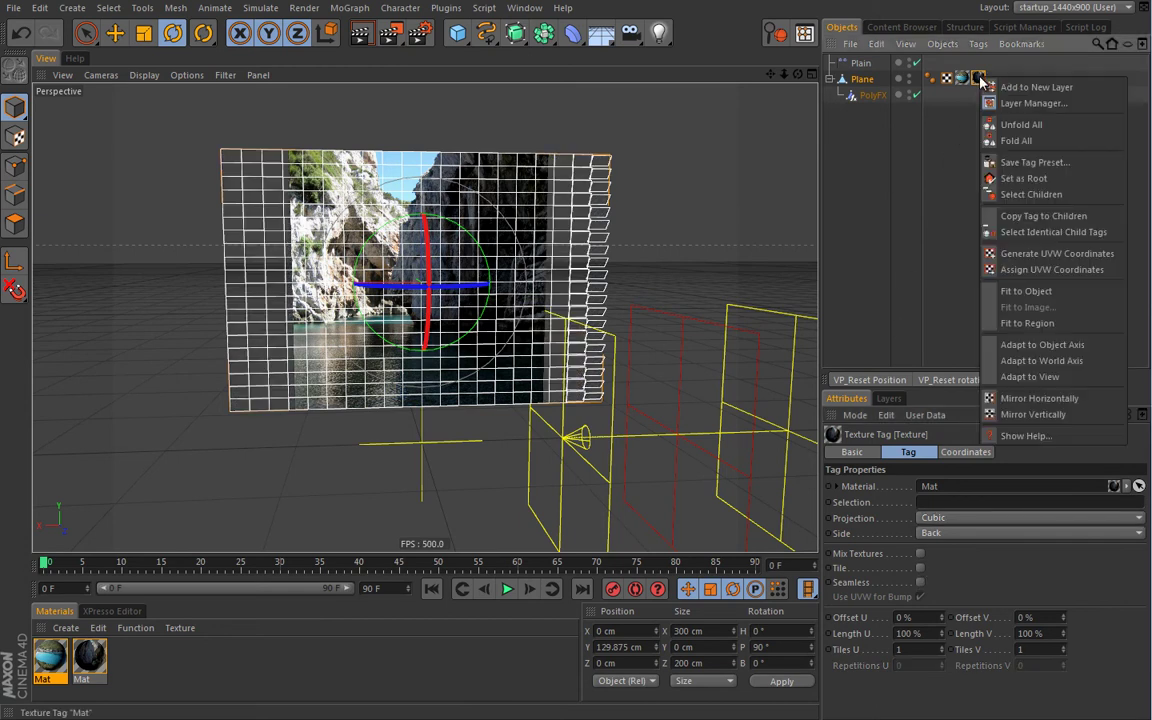
click(1030, 291)
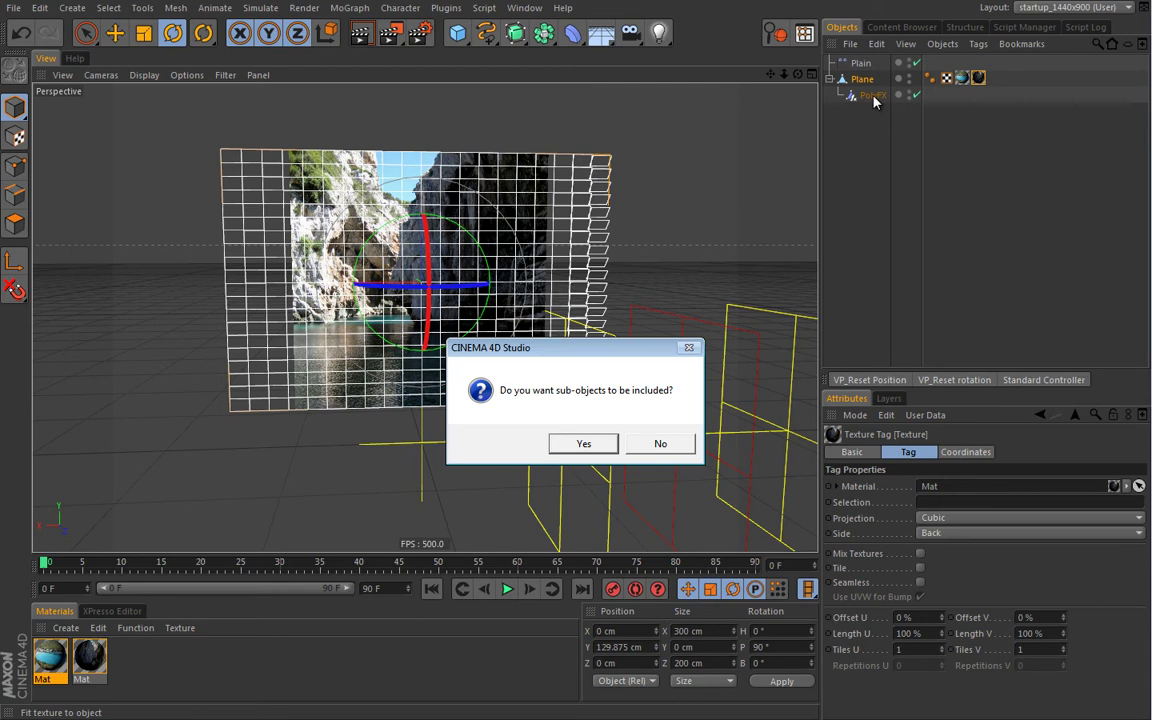
click(662, 448)
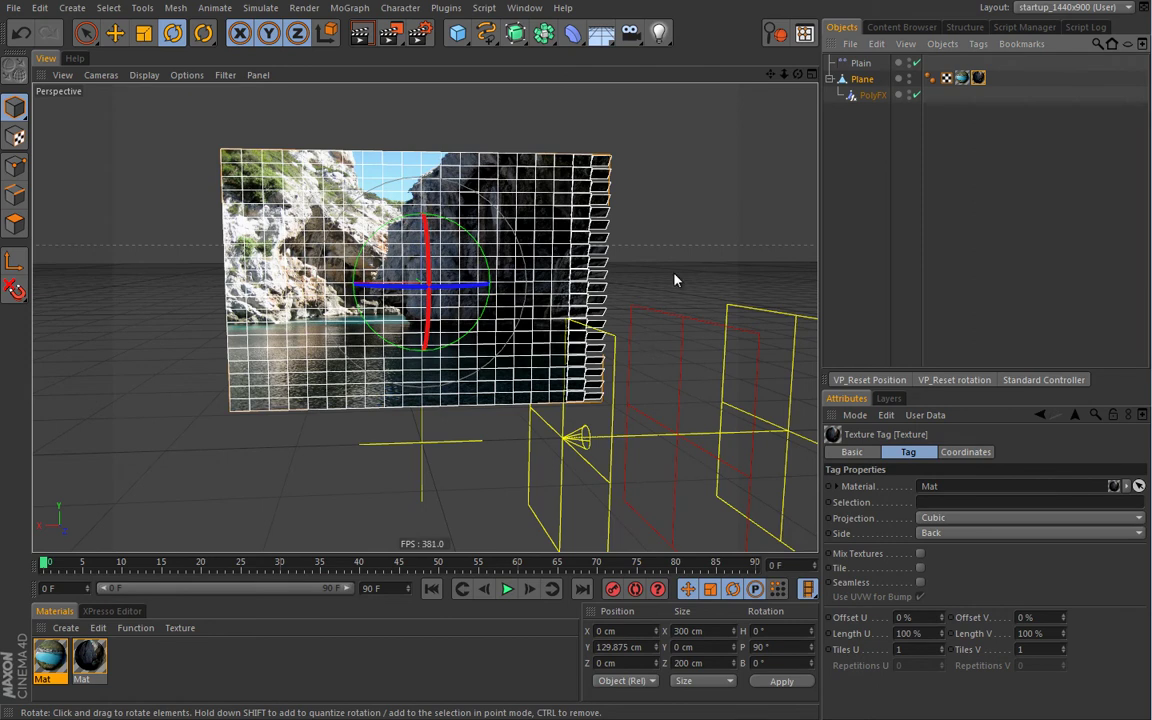
Step: Move the Plain effector across the plane to about X 78 cm
click(860, 63)
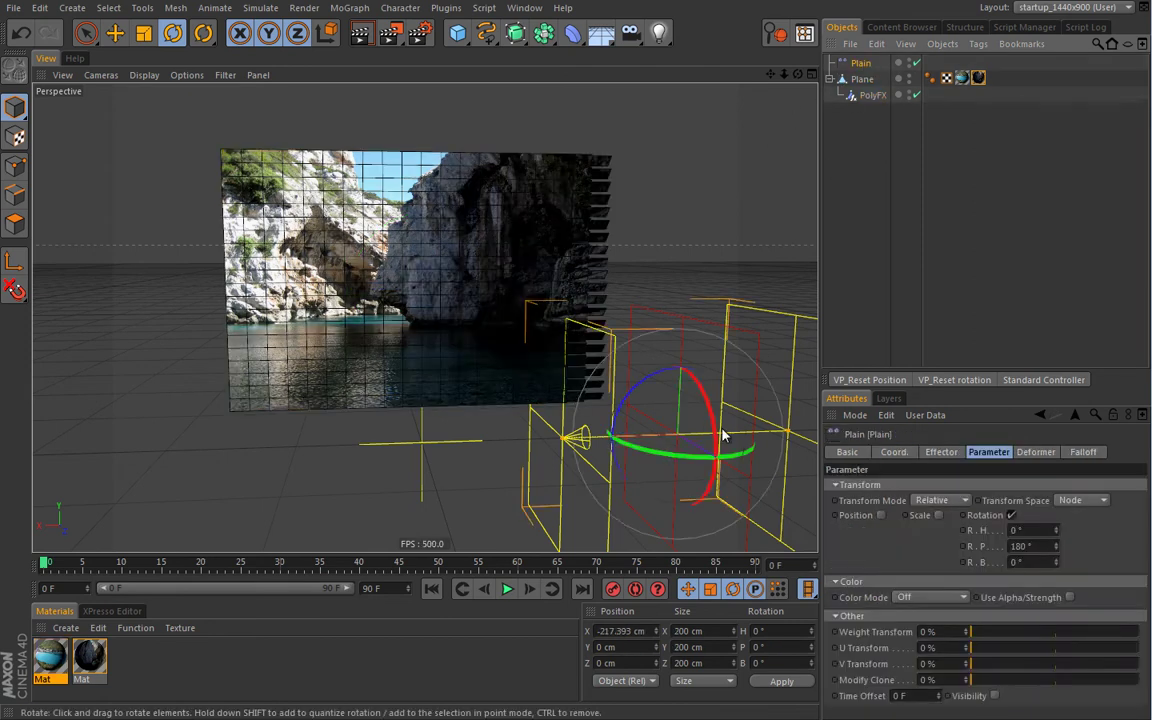
key(e)
drag(573, 437, 575, 465)
Step: Rotate the rocky cliff texture's projection in texture axis mode so the image stands upright on the back of the plane
click(978, 77)
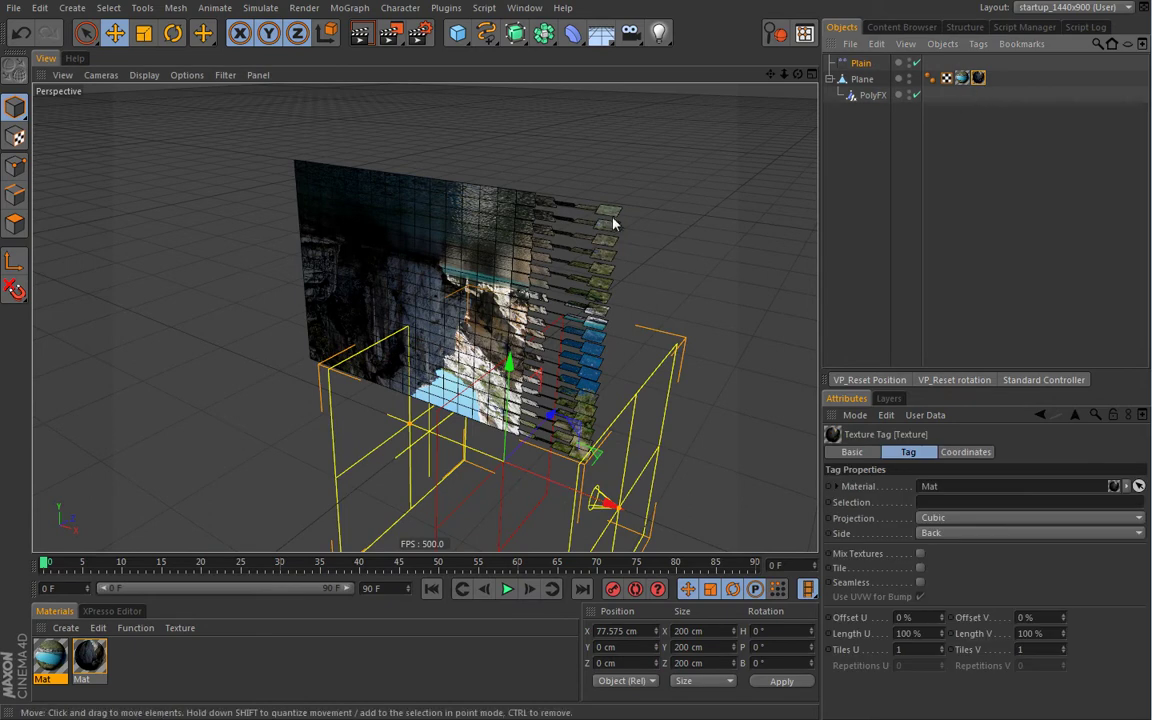
click(16, 137)
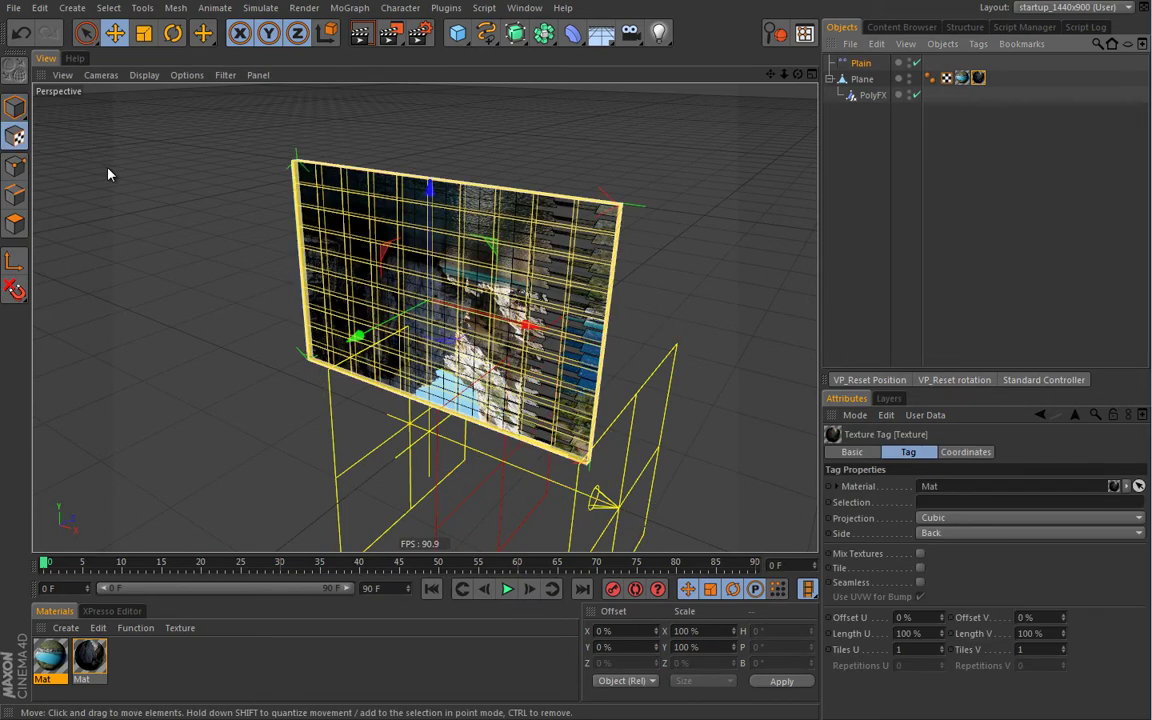
key(r)
drag(432, 245, 362, 356)
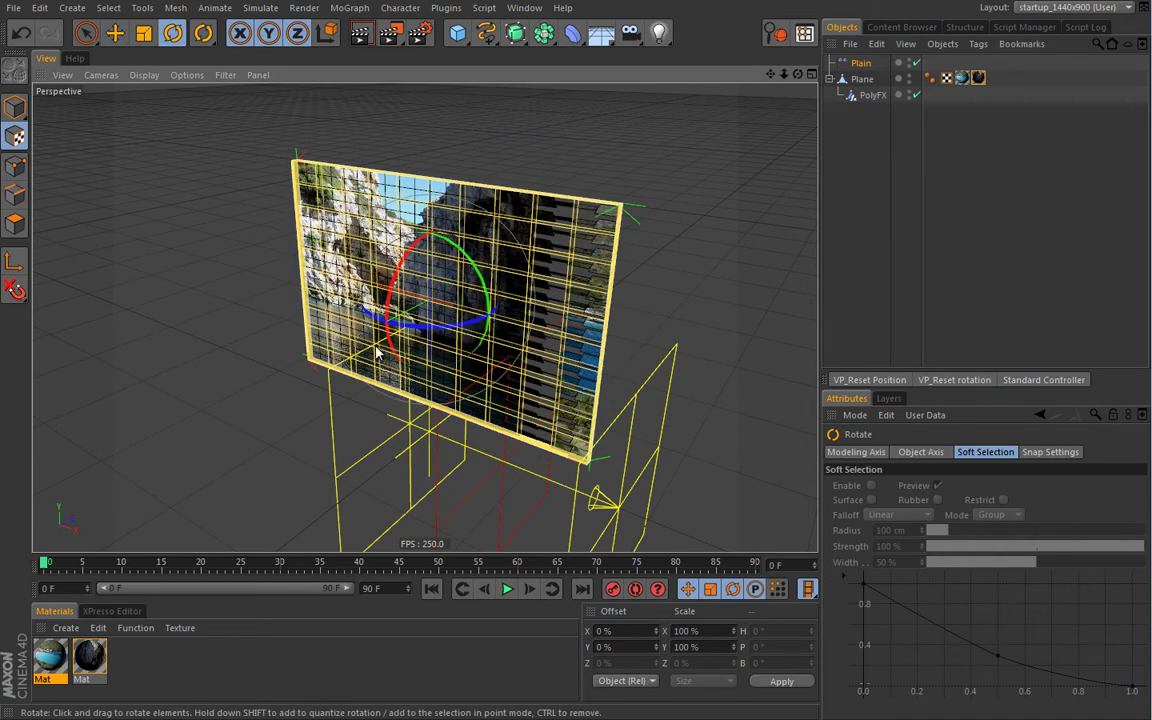
Step: Return to model mode and move the Plain effector off the plane to about X -349 cm
click(845, 110)
key(e)
drag(604, 488, 231, 395)
alt+drag(325, 408, 373, 370)
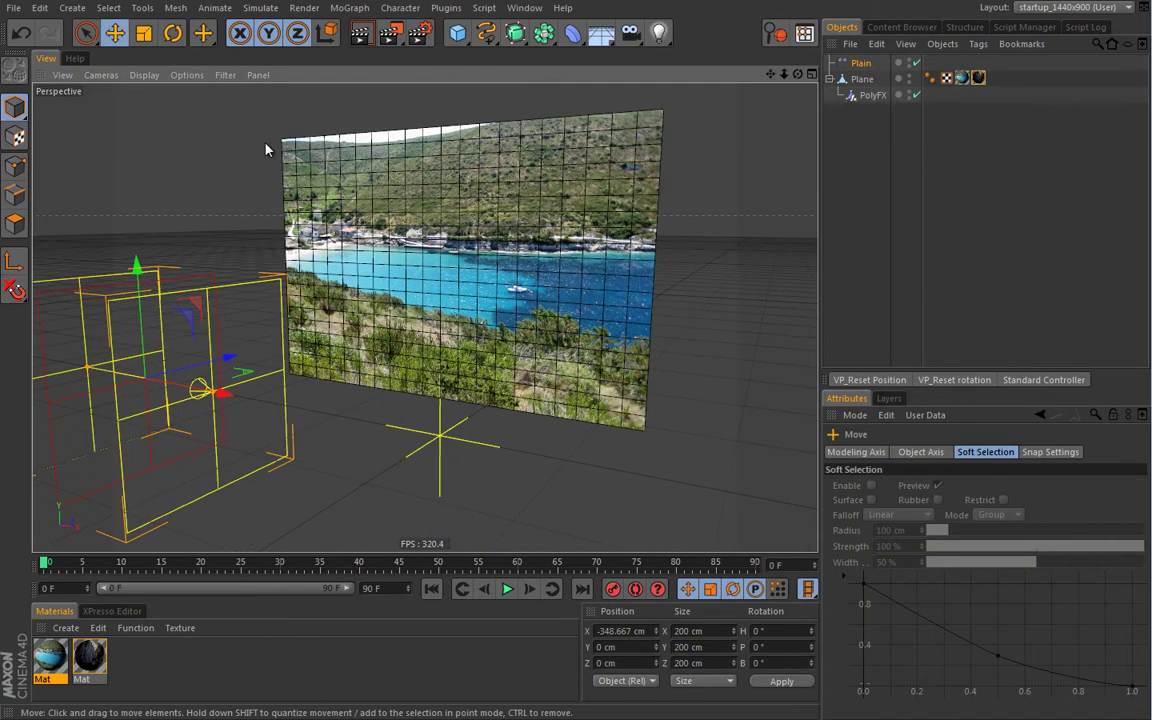
Step: Shade the viewport without mesh lines and move the Plain effector to about X -211 cm at the plane's edge
click(151, 78)
click(150, 94)
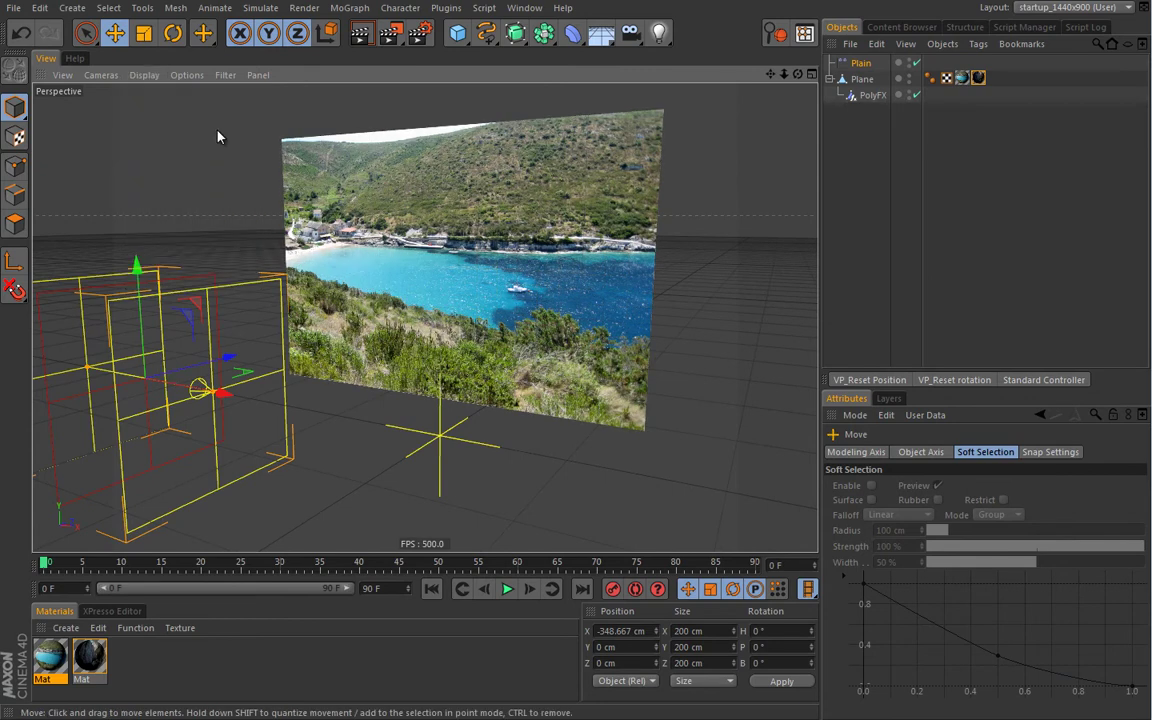
alt+drag(382, 300, 272, 342)
drag(172, 360, 284, 346)
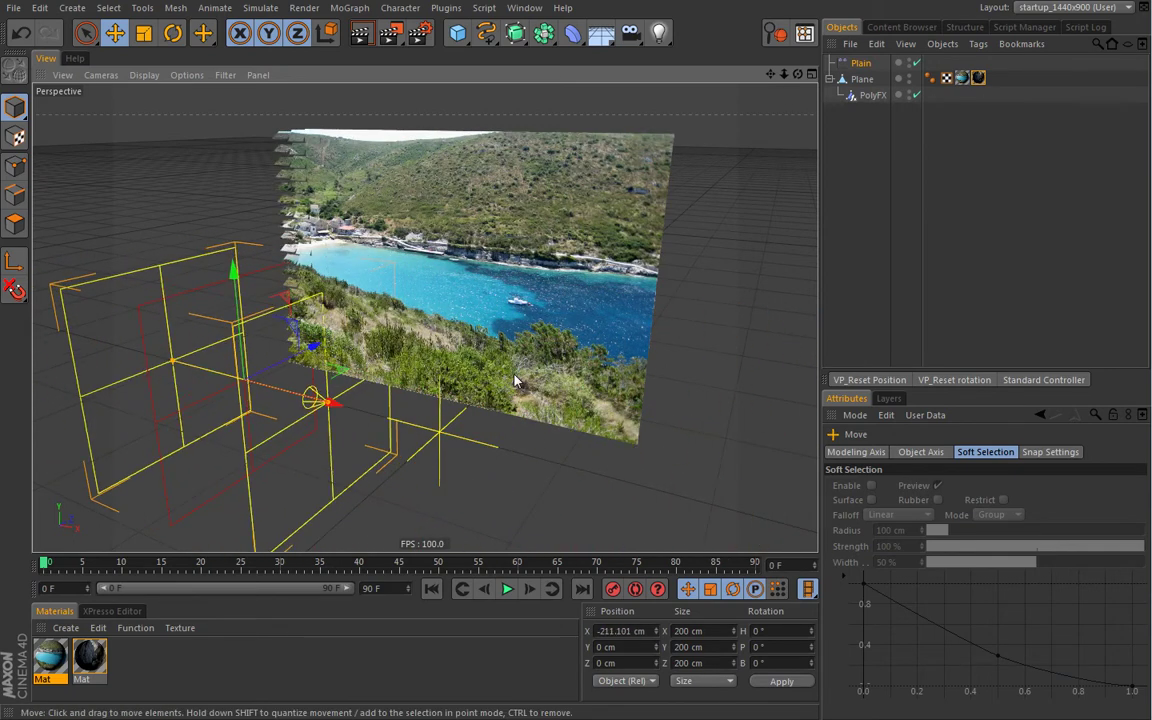
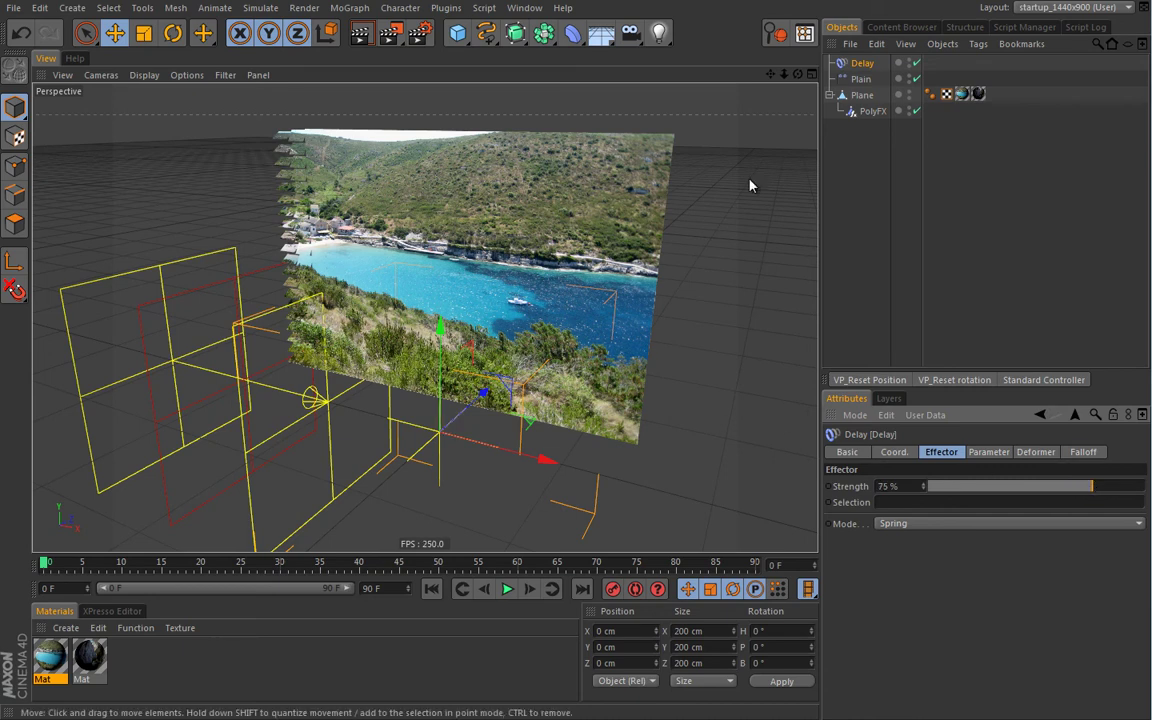
Step: Check the order of the Plain and Delay effectors in the PolyFX object's effector list
click(860, 80)
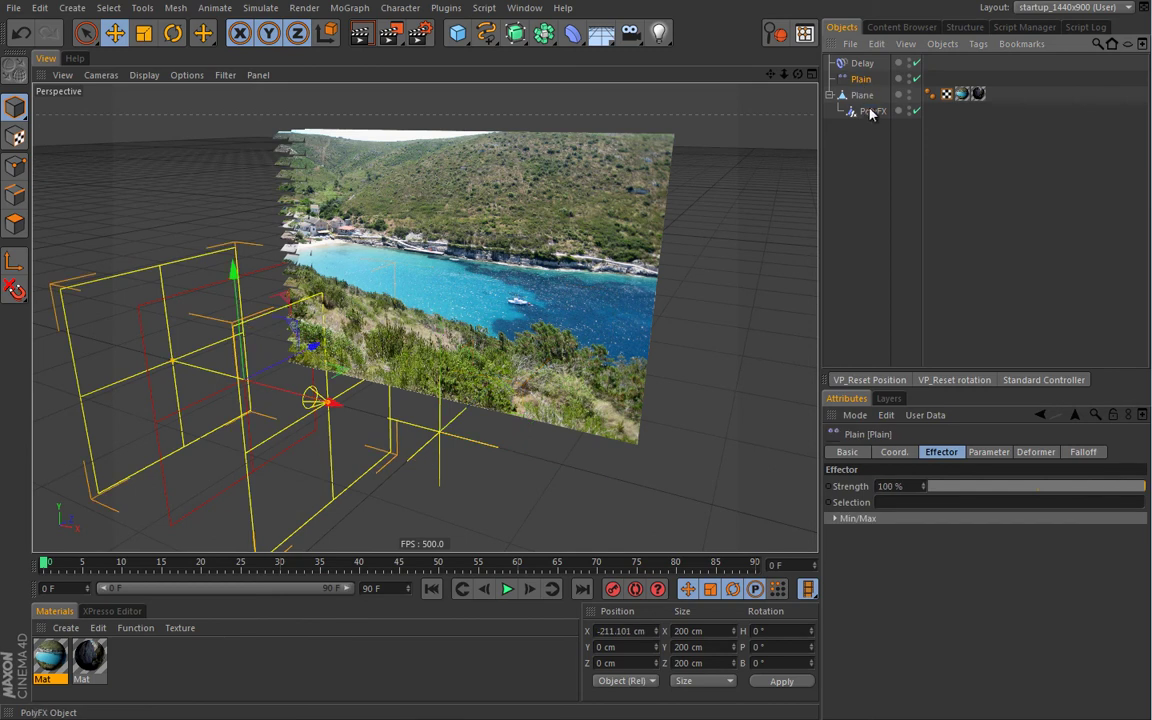
click(872, 112)
click(1036, 452)
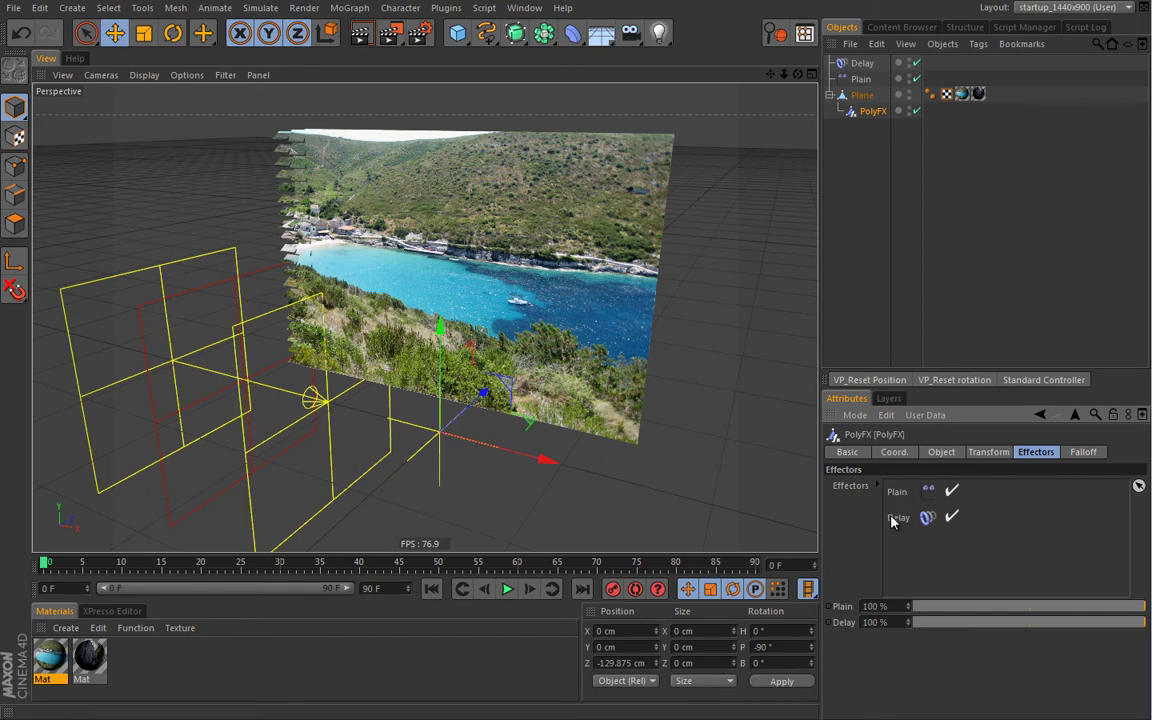
scroll(520, 320, down, 2)
scroll(530, 338, down, 2)
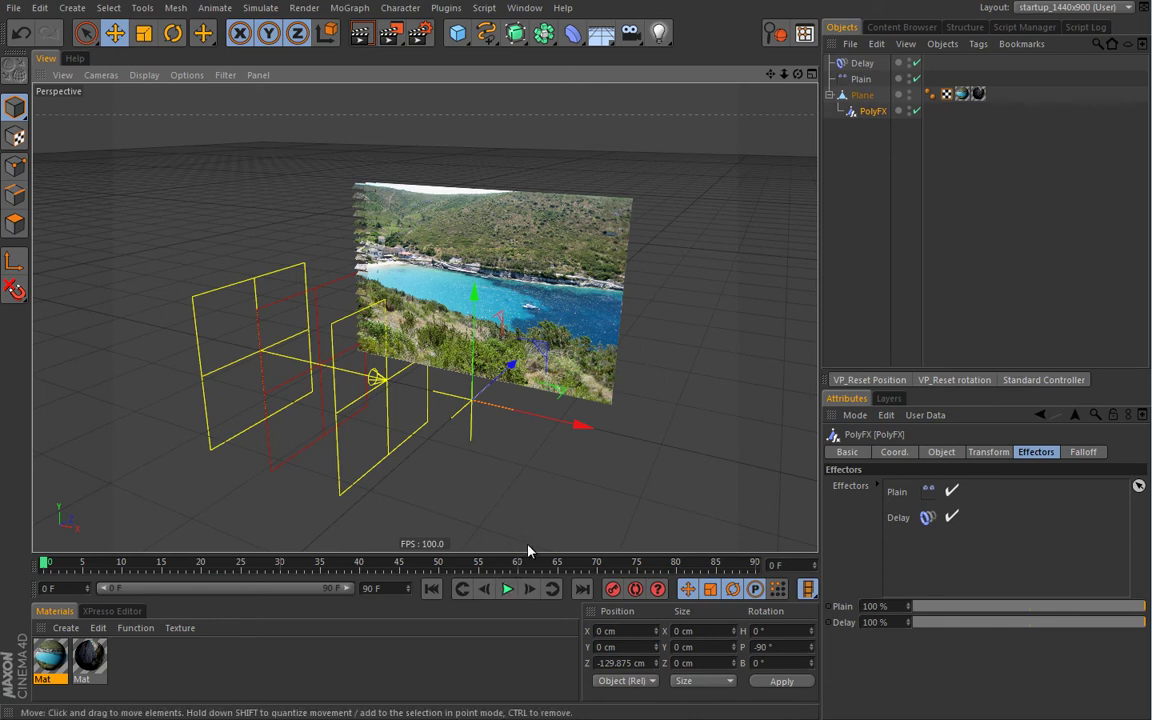
Step: Play the animation while moving the Plain effector to about X 104 cm, and return the stopped playback to the first frame
key(F8)
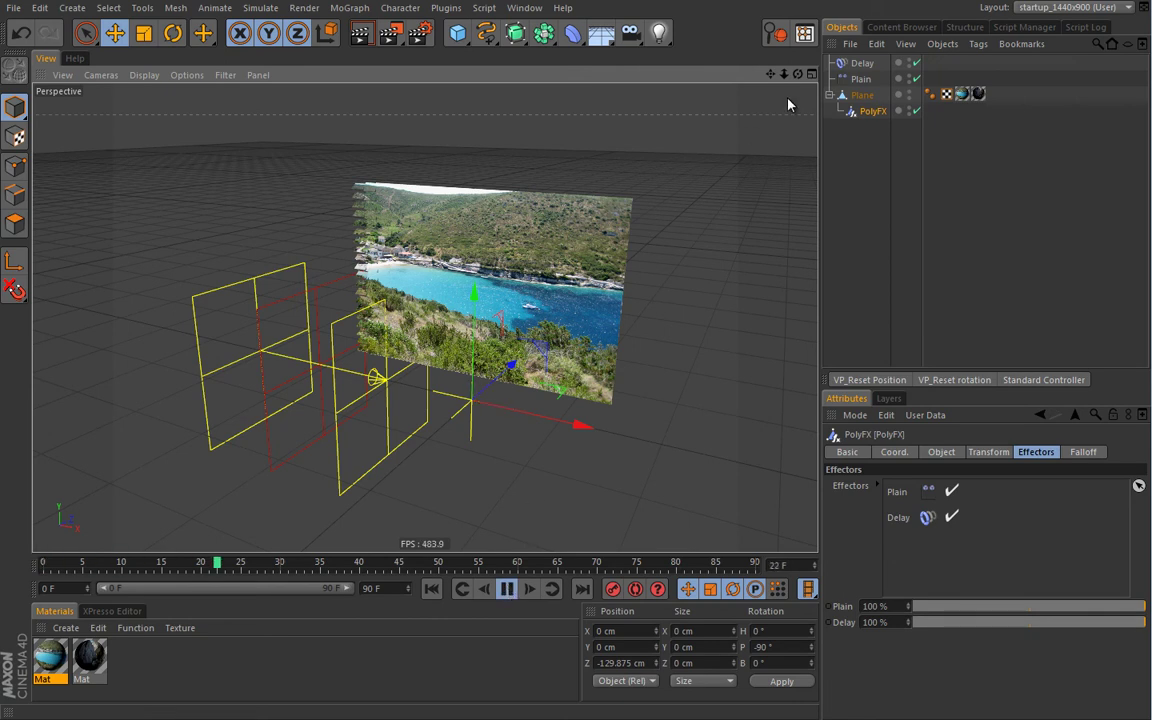
click(411, 330)
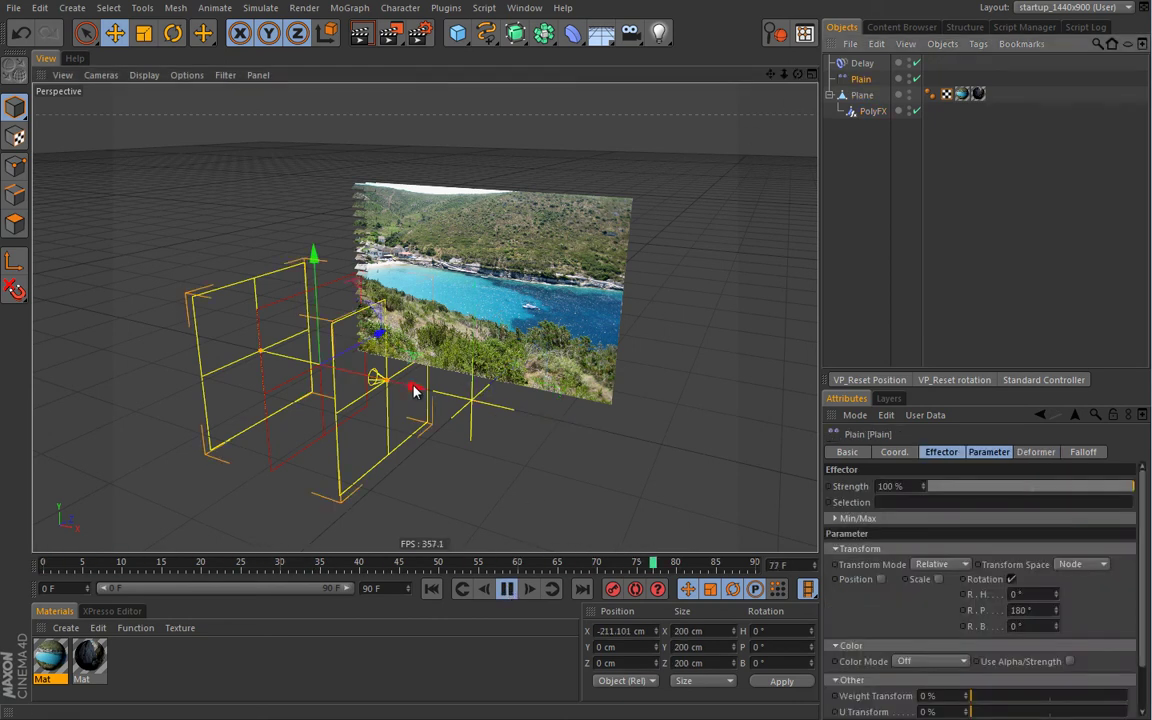
drag(411, 390, 699, 393)
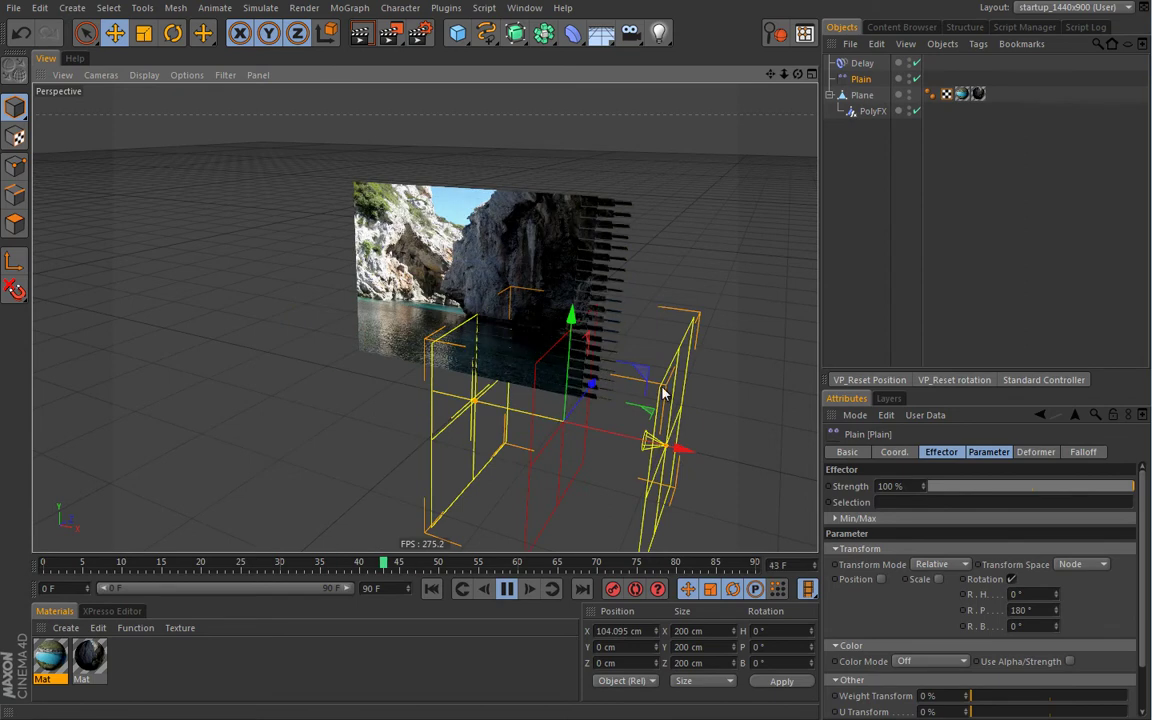
scroll(542, 365, up, 5)
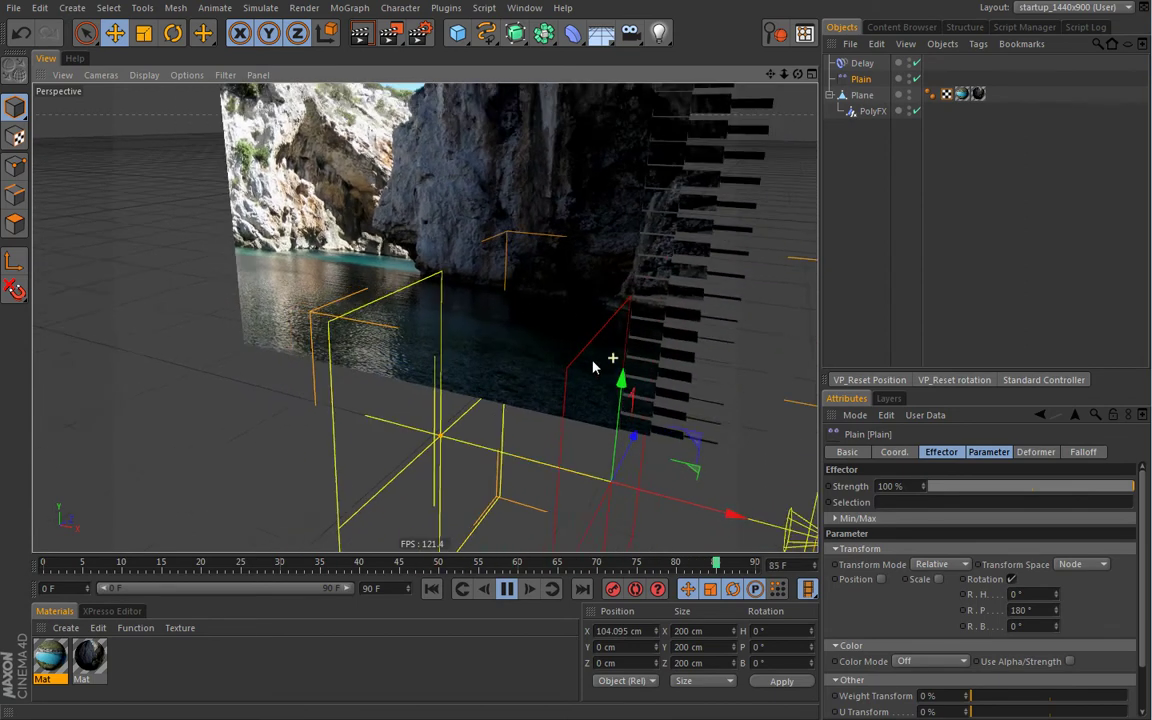
scroll(592, 367, down, 5)
key(F8)
key(shift+f)
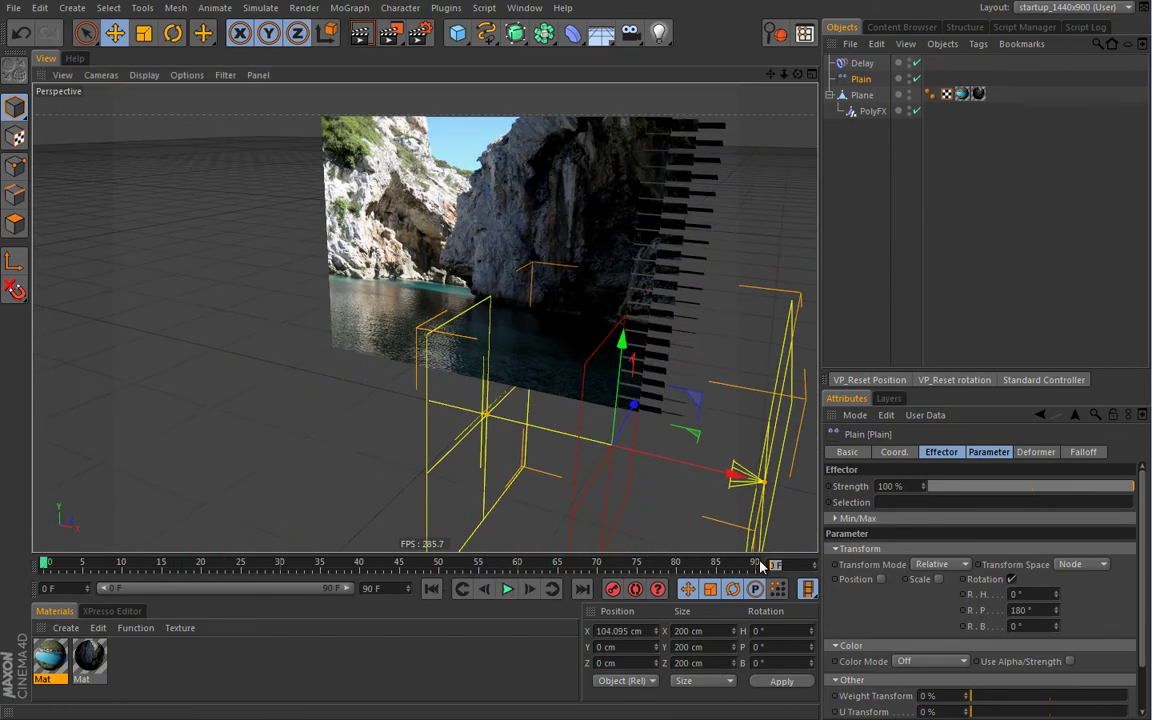
Step: Set the project's end frame to 1000 and extend the preview range to the full length
double_click(380, 588)
text(1000)
key(Return)
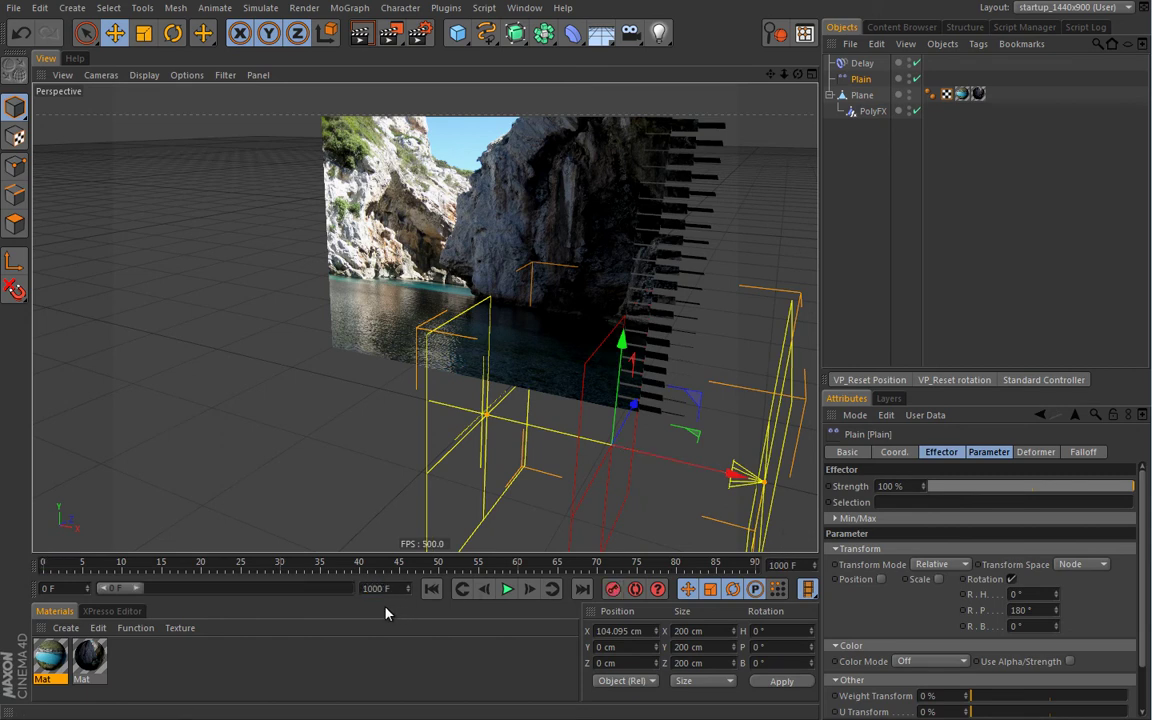
drag(137, 591, 369, 593)
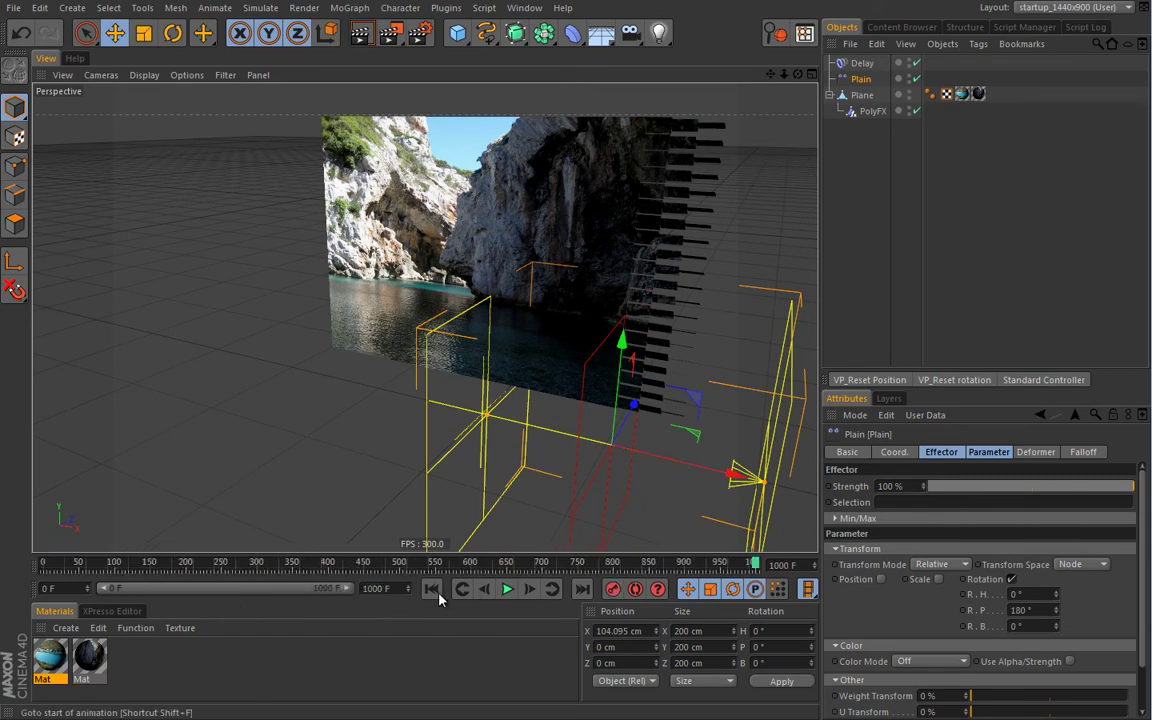
Step: Start playback and move the Plain effector to about X -72 cm and Y 102 cm
click(507, 589)
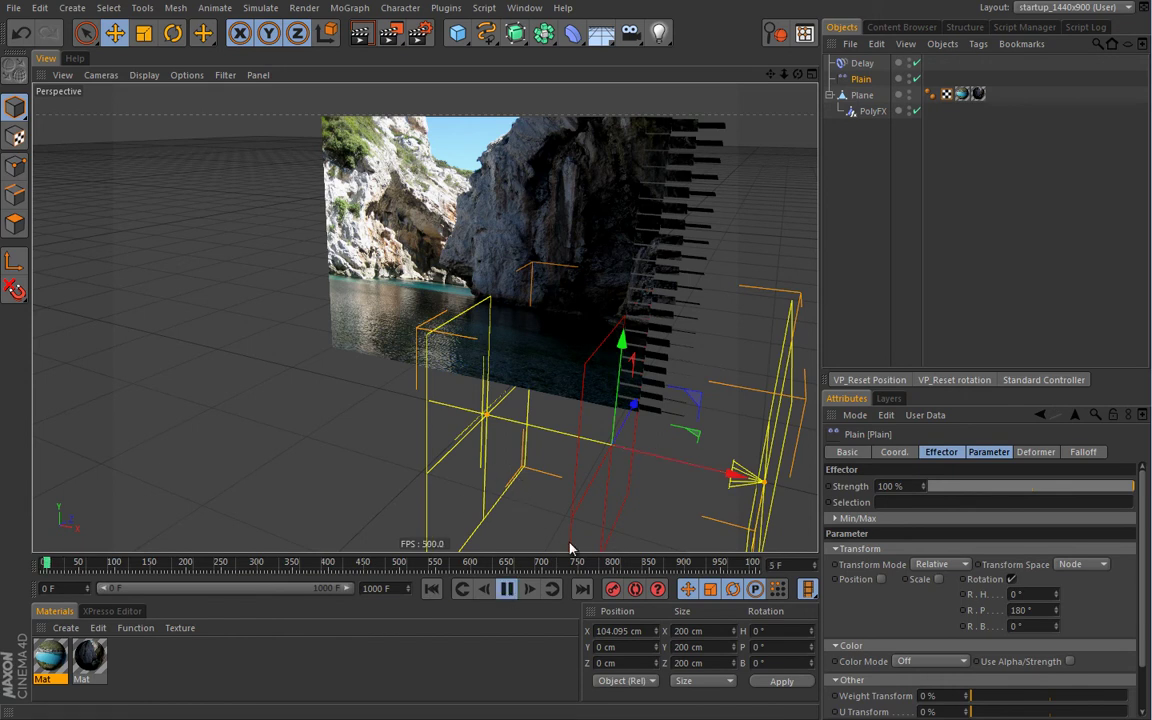
drag(733, 476, 489, 411)
drag(440, 330, 404, 150)
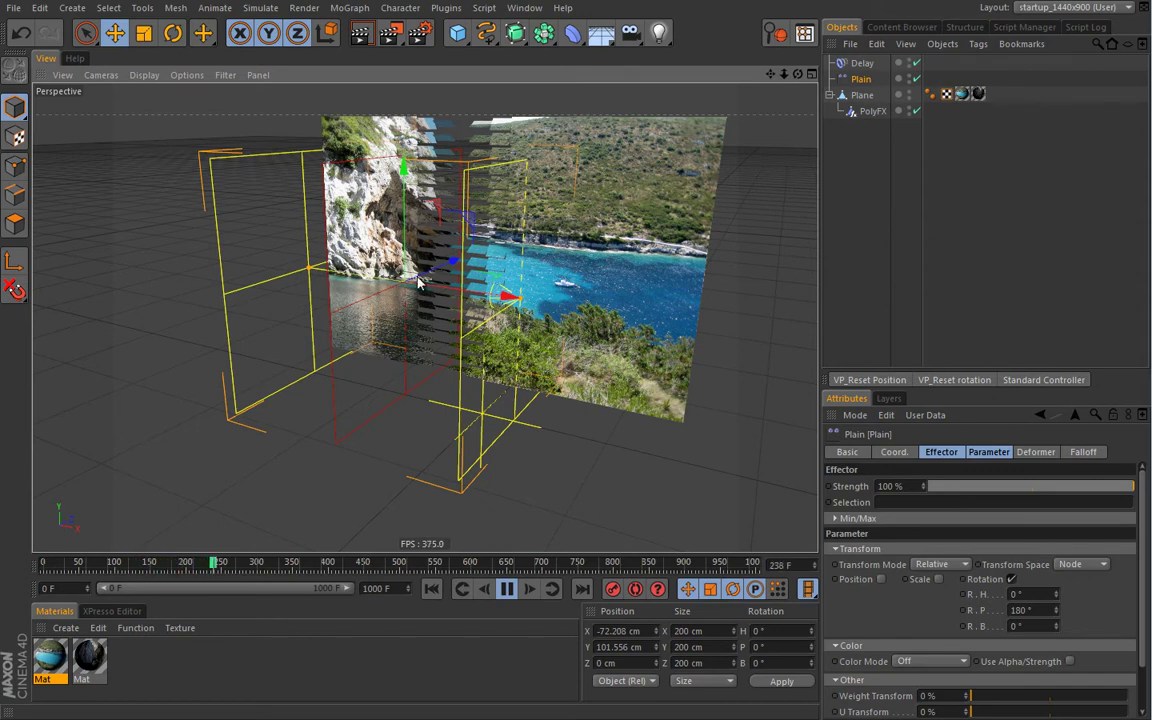
scroll(450, 300, down, 2)
scroll(490, 346, up, 3)
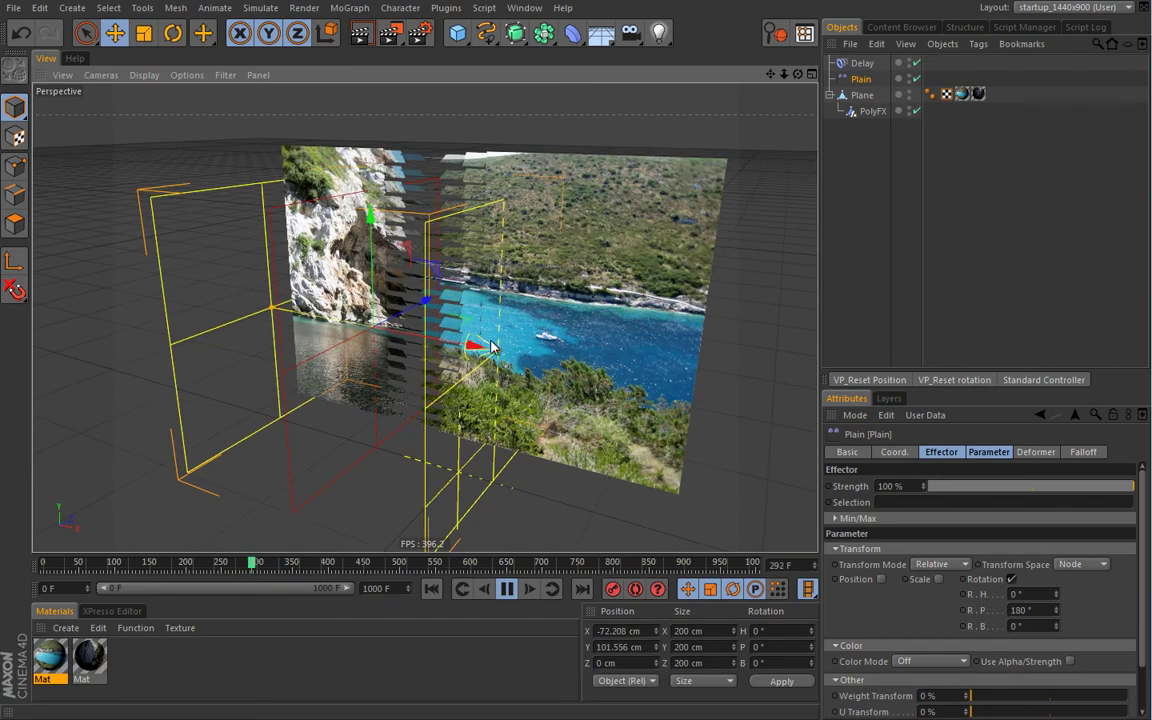
Step: Move the Plain effector off the plane to about X -284 cm during playback, and stop the animation
drag(490, 346, 445, 380)
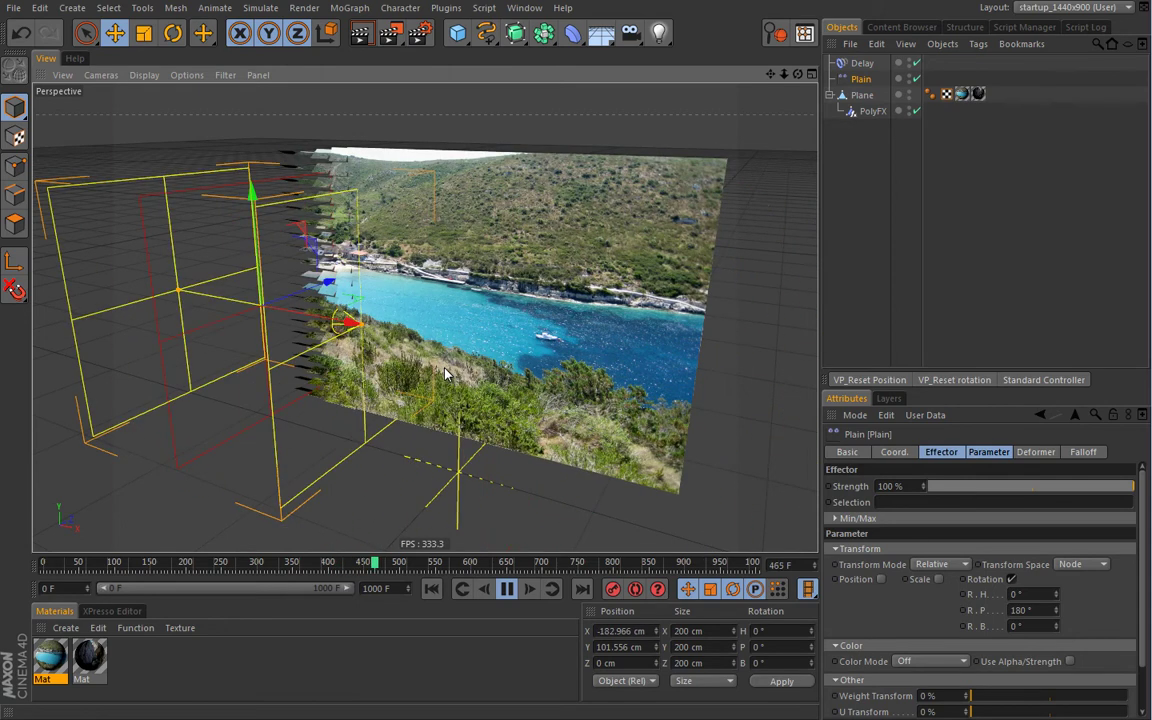
drag(322, 298, 240, 300)
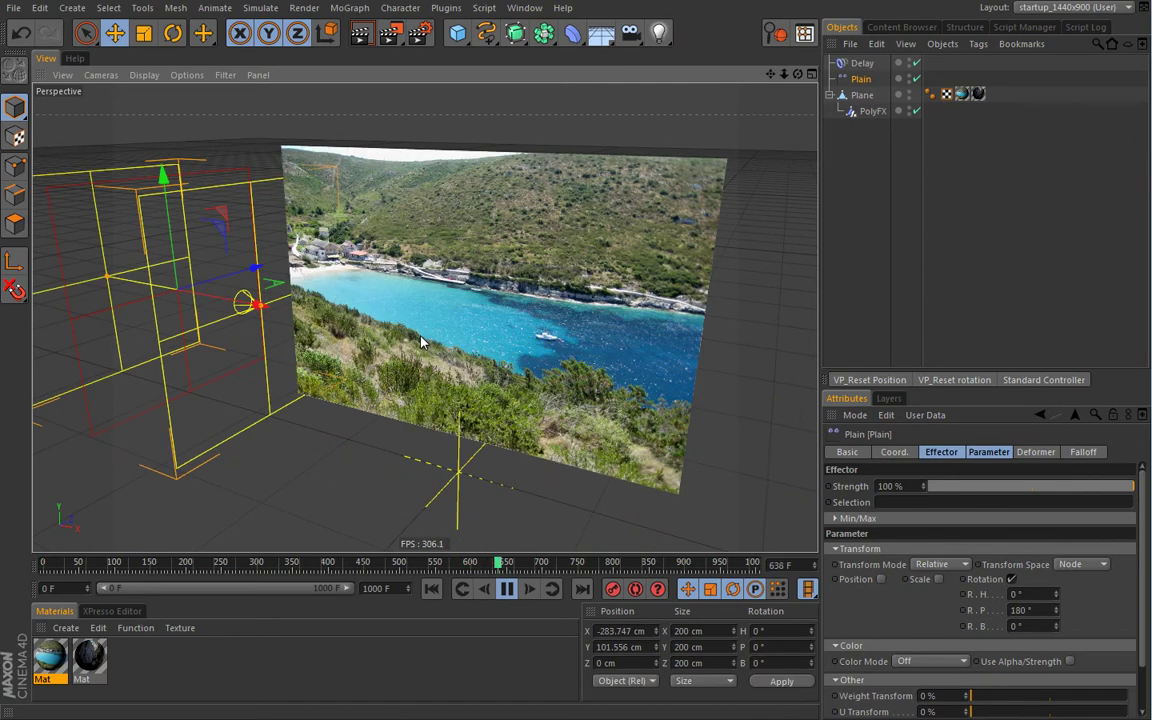
click(350, 8)
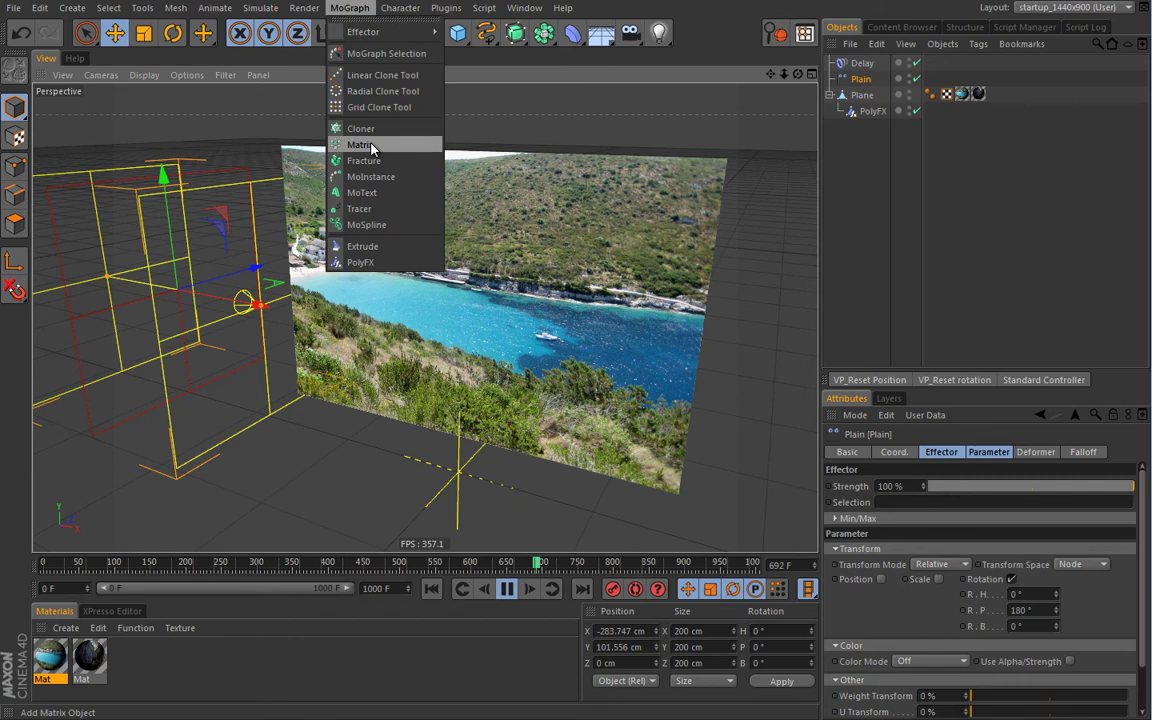
click(645, 52)
click(507, 589)
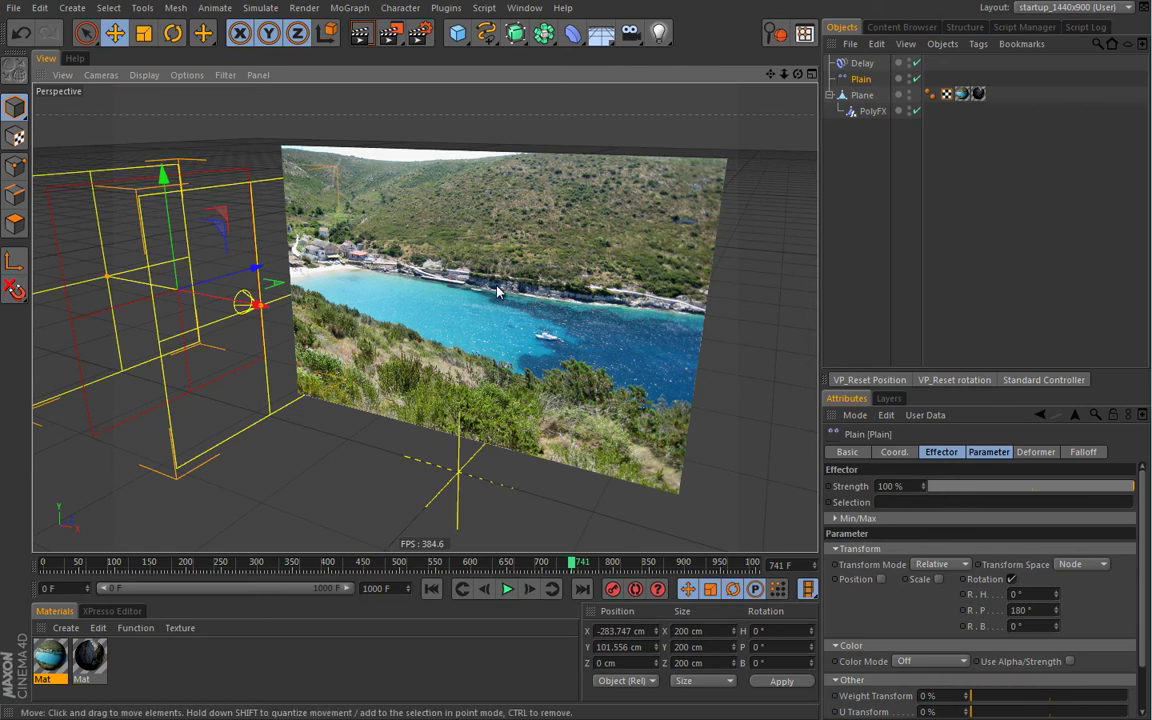
Step: Try sliding chain link Link_1 along Z to about -6.8 cm, and undo the move
scroll(485, 298, down, 4)
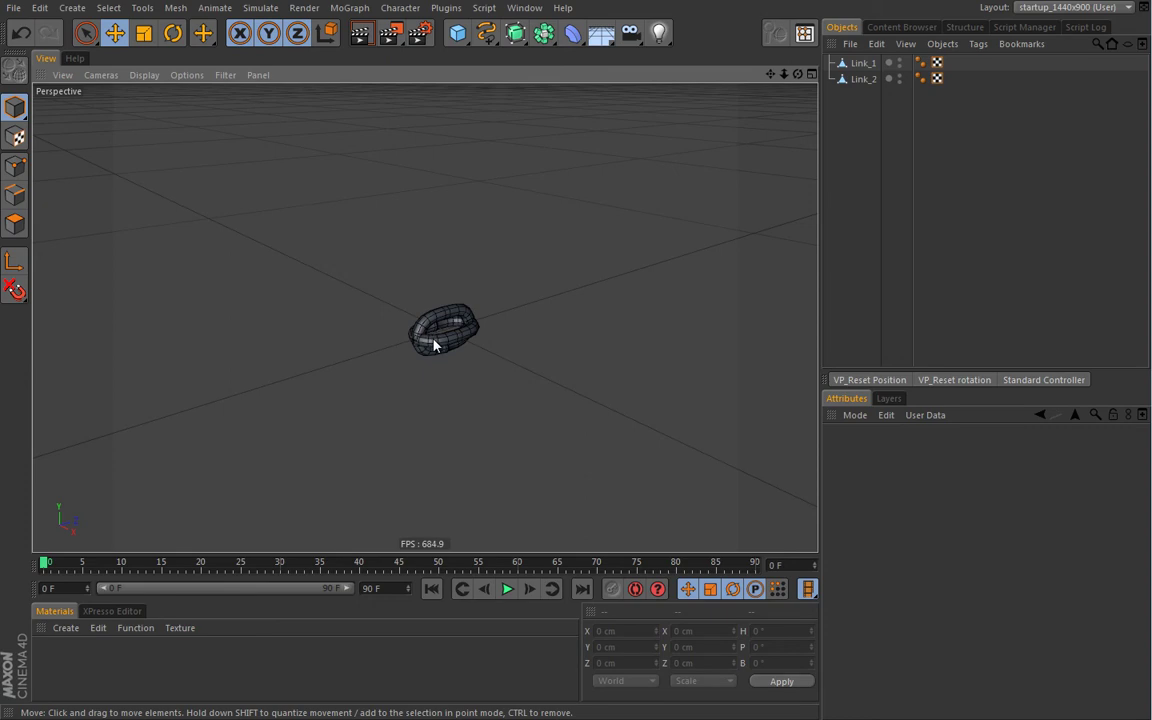
alt+drag(433, 343, 465, 339)
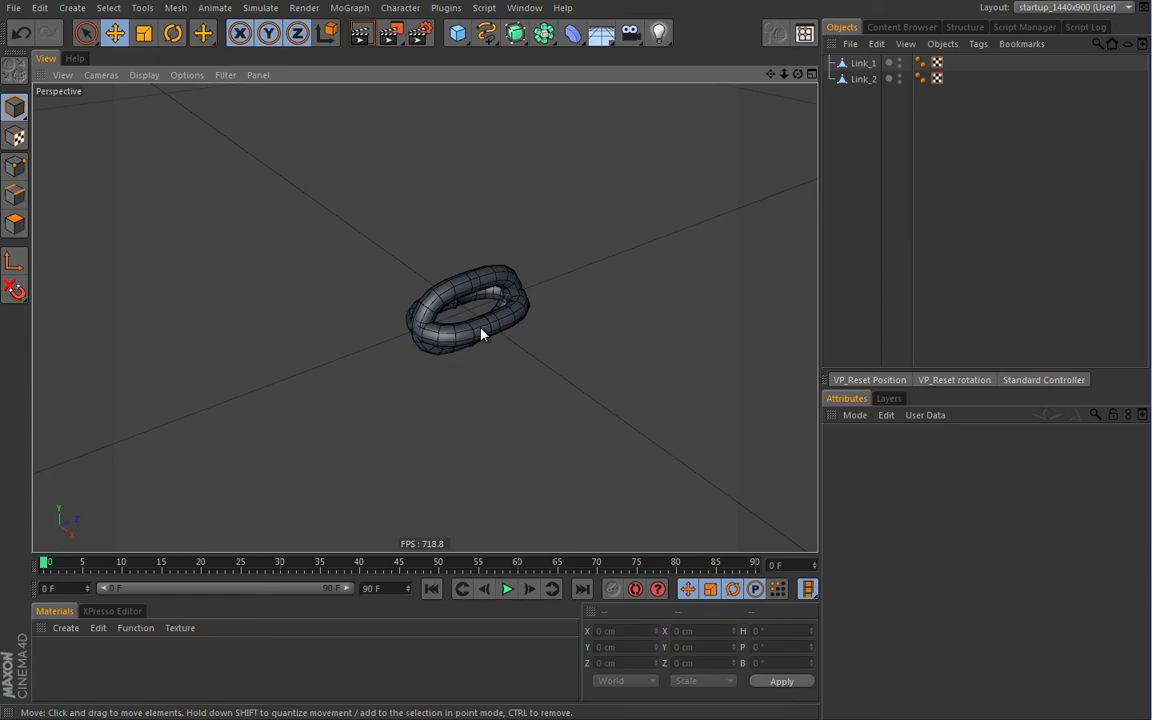
click(480, 333)
drag(372, 348, 303, 370)
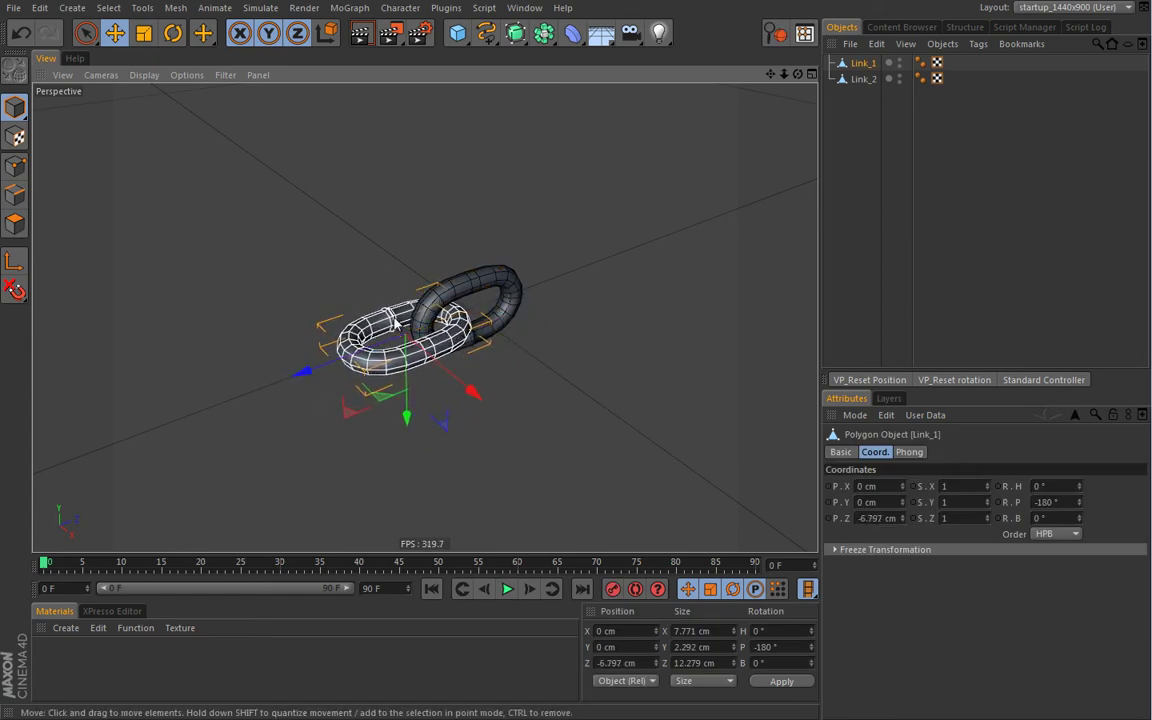
key(ctrl+z)
alt+drag(482, 302, 296, 226)
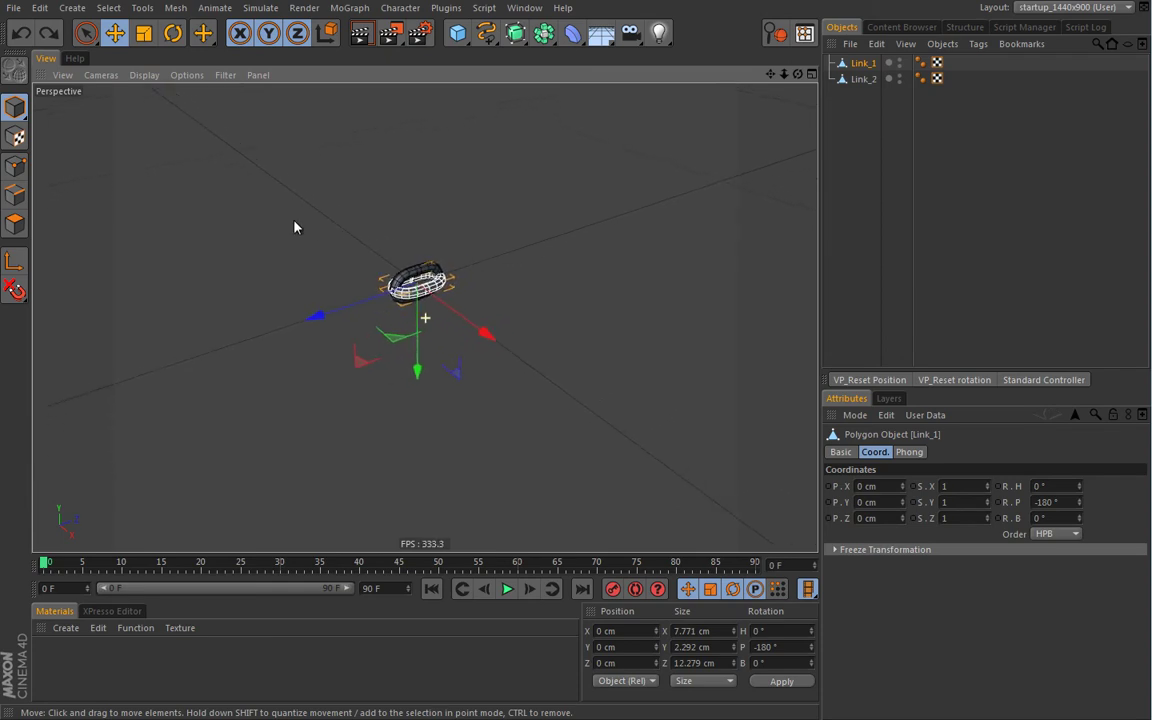
Step: Add a MoGraph Cloner and make both chain links, Link_1 and Link_2, its children
click(864, 129)
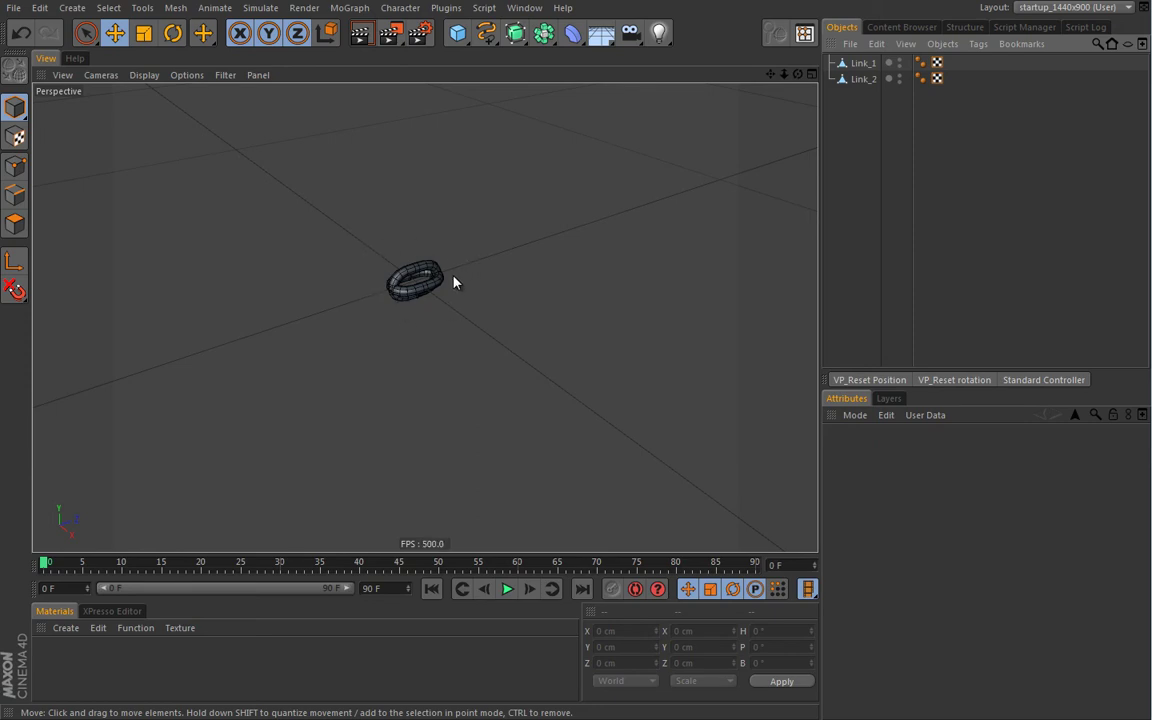
click(349, 7)
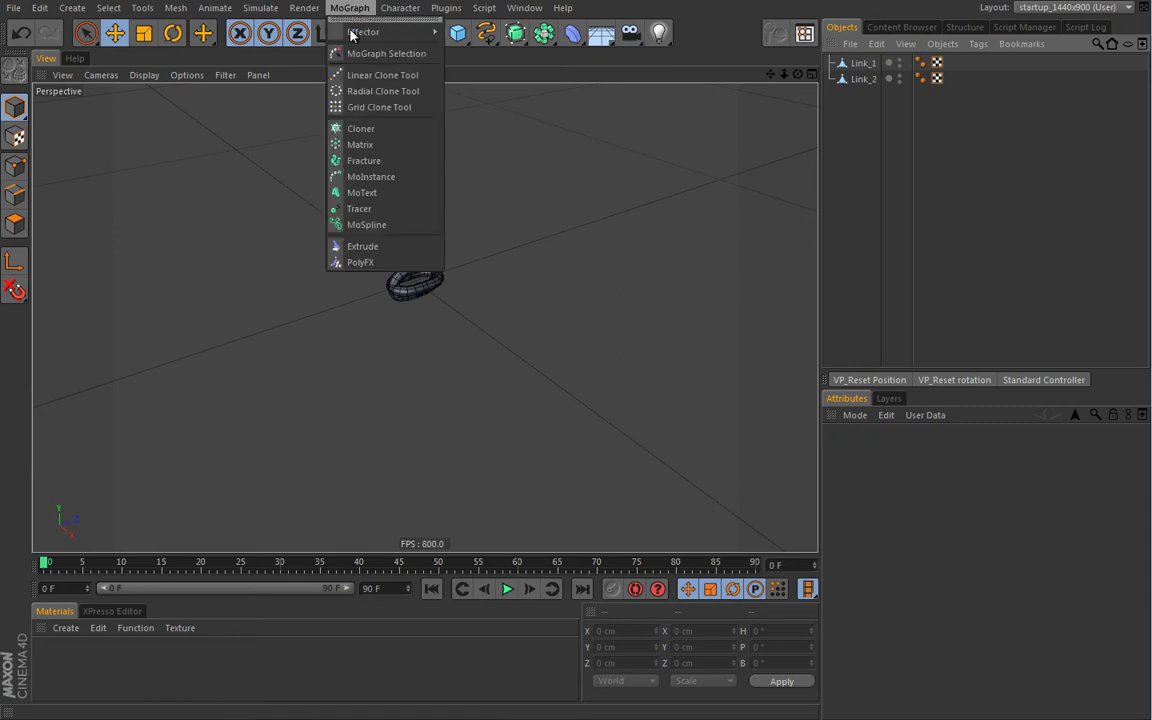
click(362, 136)
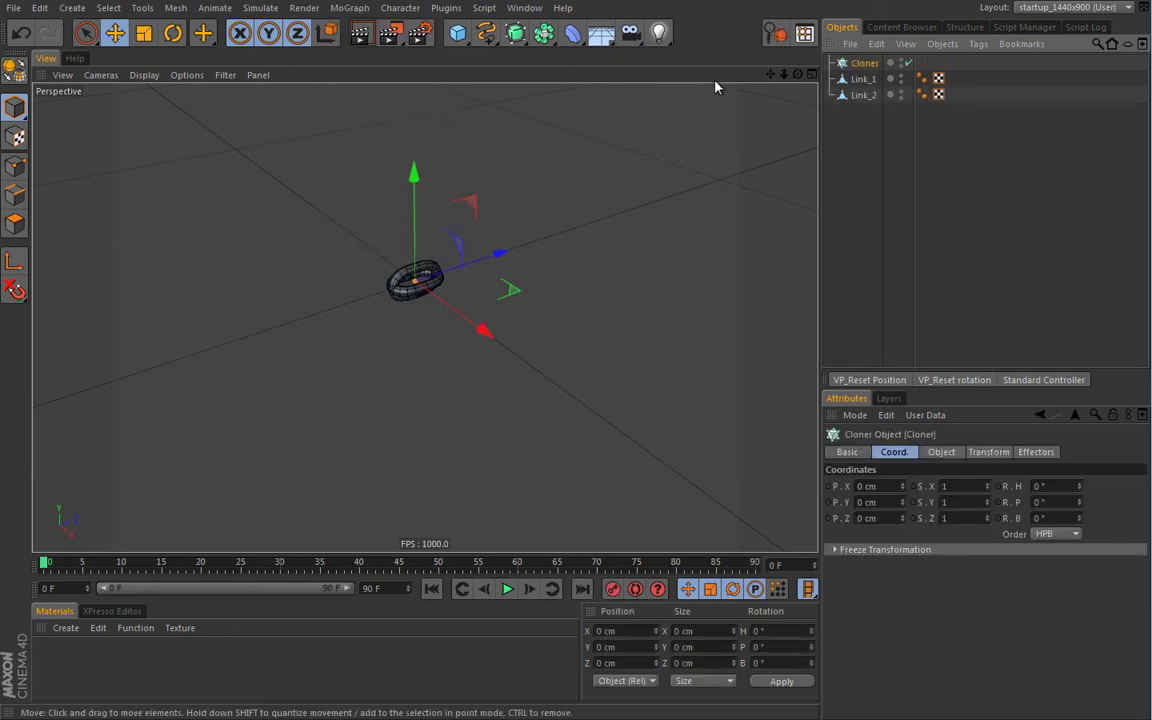
click(862, 78)
shift+click(865, 92)
drag(866, 90, 865, 64)
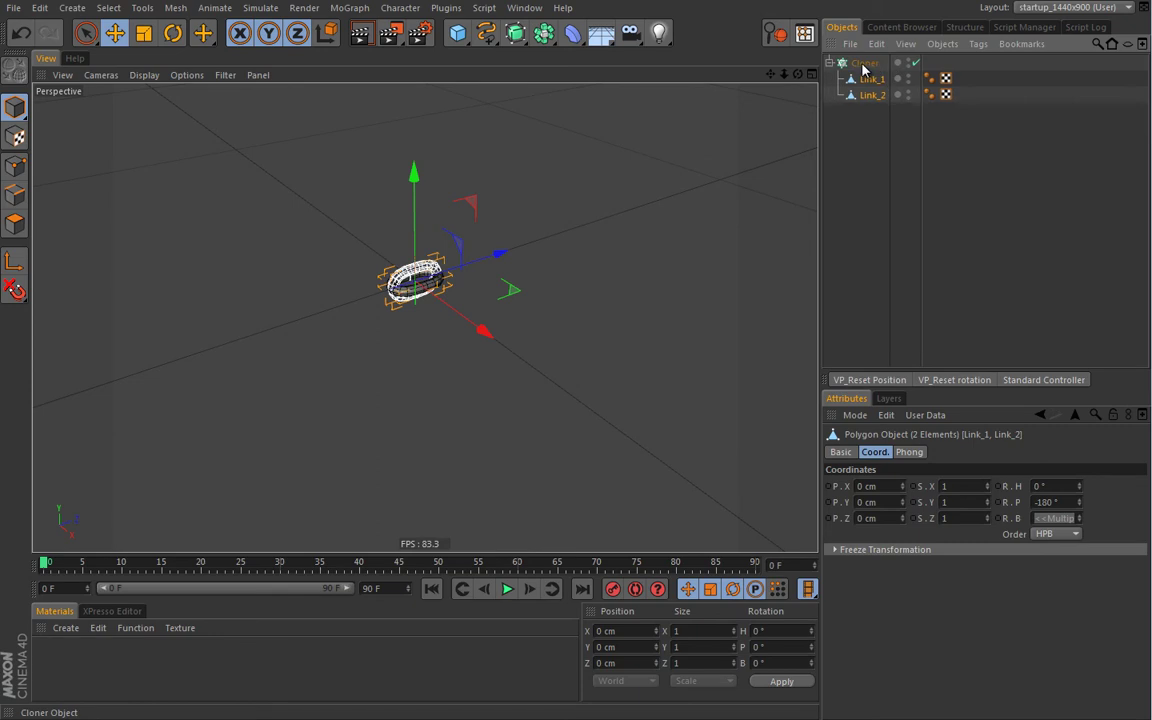
Step: Set the Cloner's clone count to 50
click(865, 63)
scroll(545, 190, down, 4)
alt+middle_drag(430, 154, 291, 525)
alt+middle_drag(486, 149, 405, 486)
alt+drag(405, 485, 635, 208)
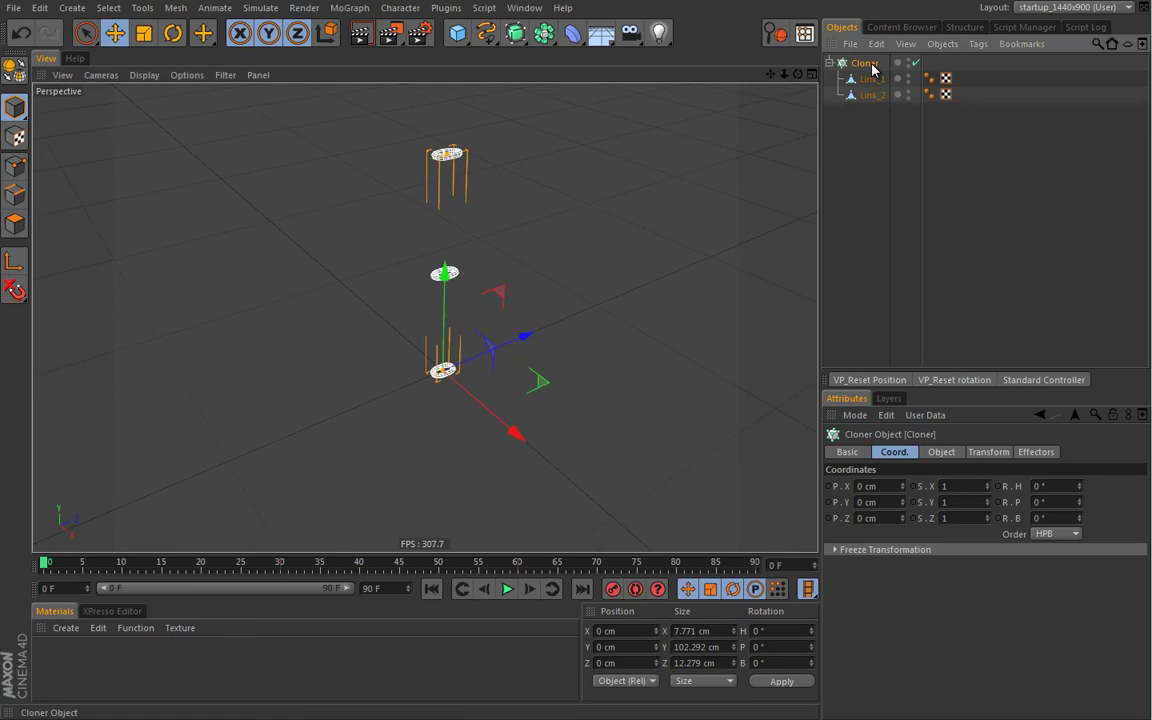
click(941, 452)
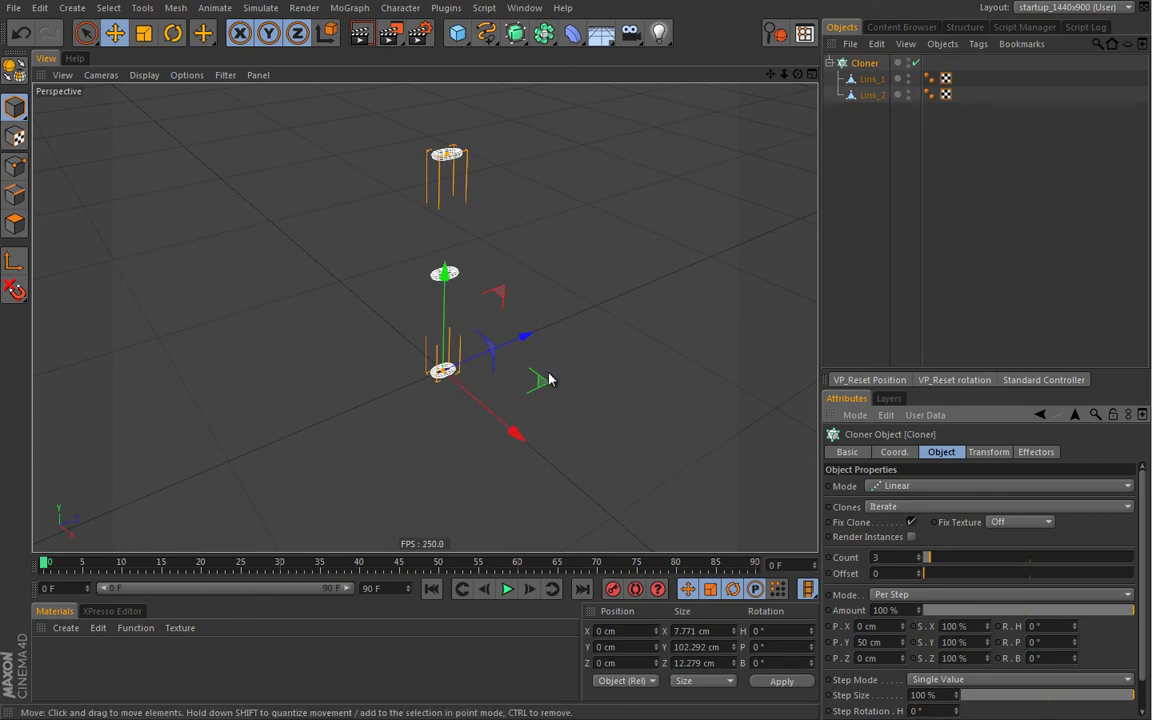
alt+drag(601, 400, 278, 310)
double_click(893, 557)
text(50)
click(896, 572)
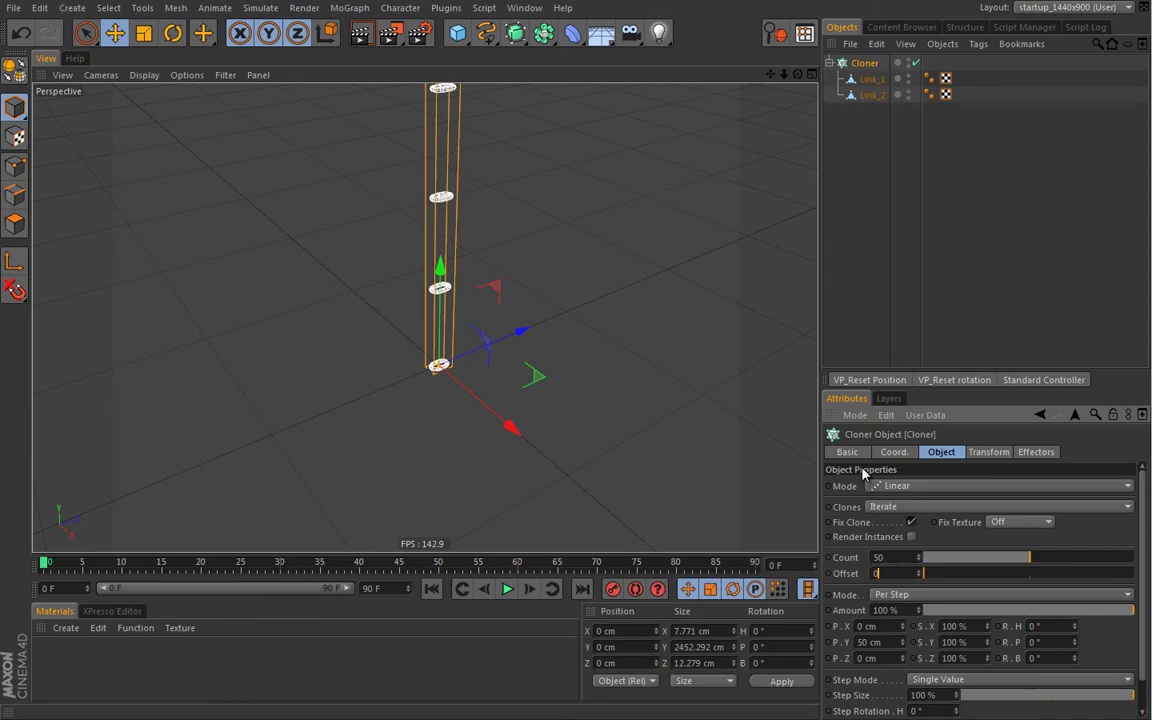
Step: Reduce the Cloner's per-step Y position spacing to 10 cm
mouse_move(900, 642)
mouse_down()
mouse_move(903, 656)
mouse_move(901, 647)
mouse_up()
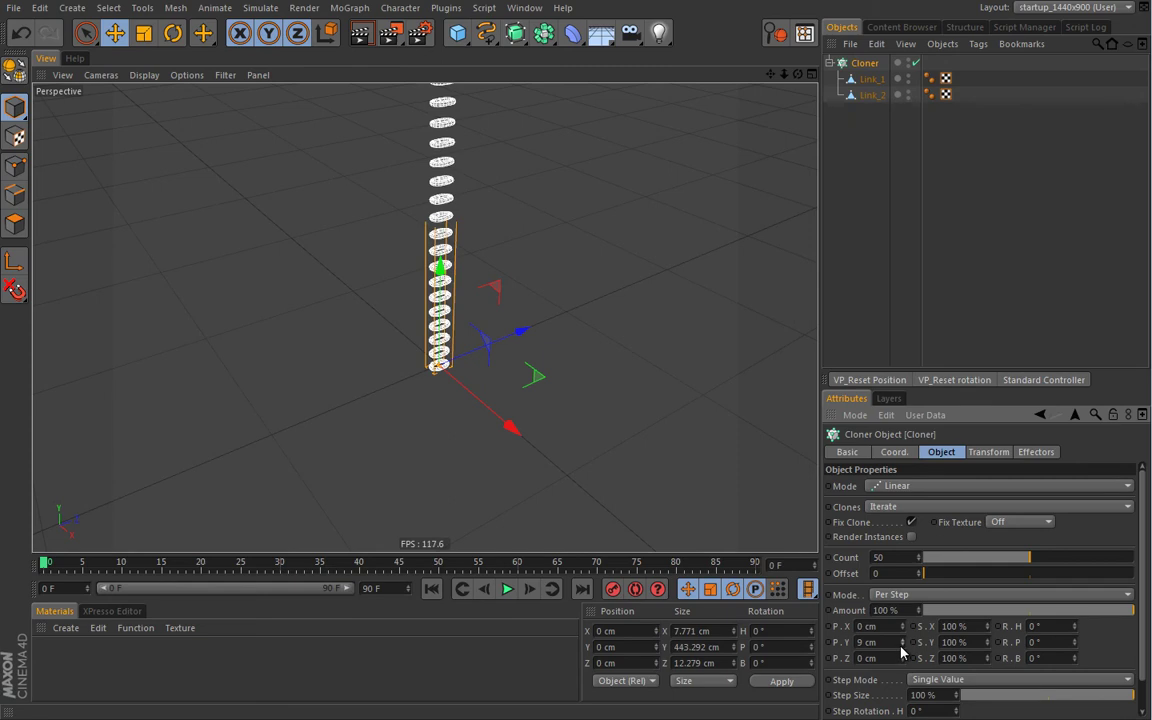
alt+drag(673, 455, 515, 230)
alt+drag(468, 379, 430, 315)
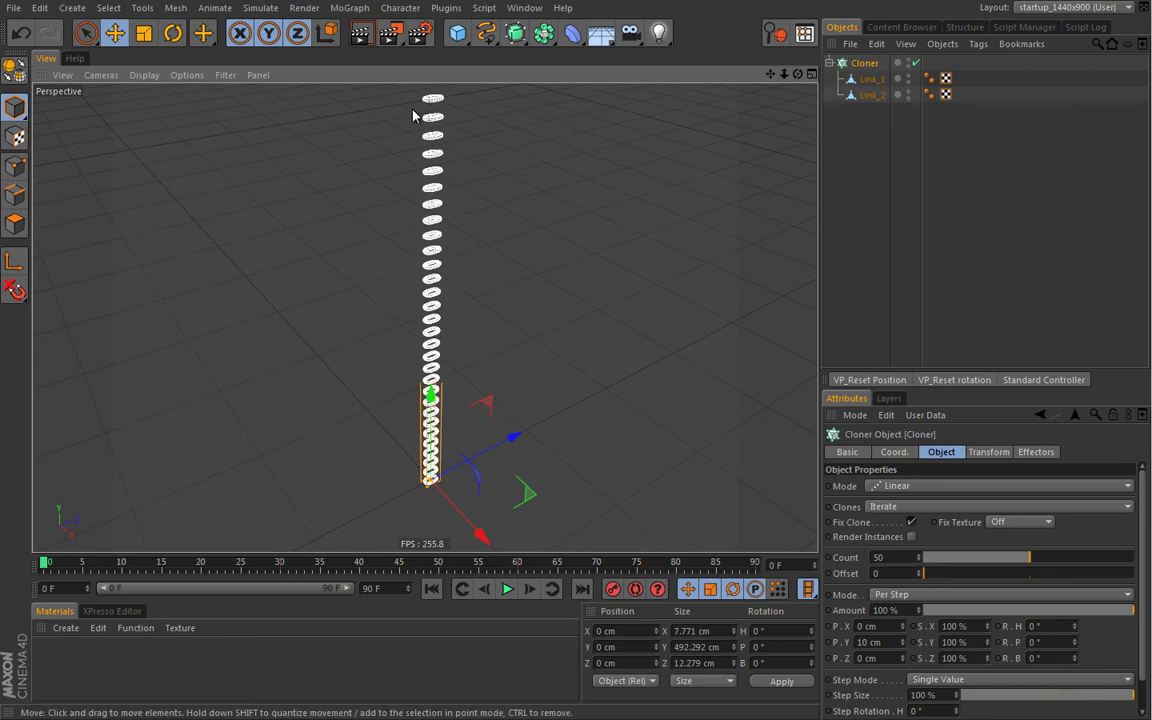
Step: Add a Target effector to the Cloner and set its target mode to Next Node
click(349, 7)
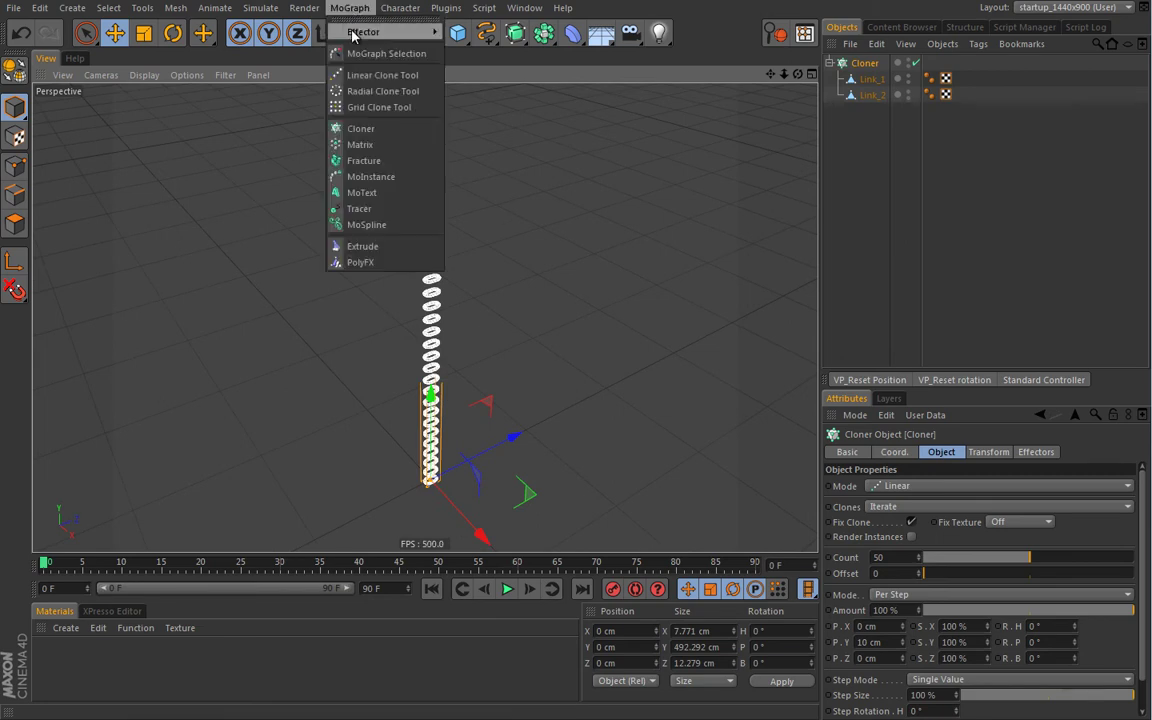
mouse_move(360, 225)
click(480, 240)
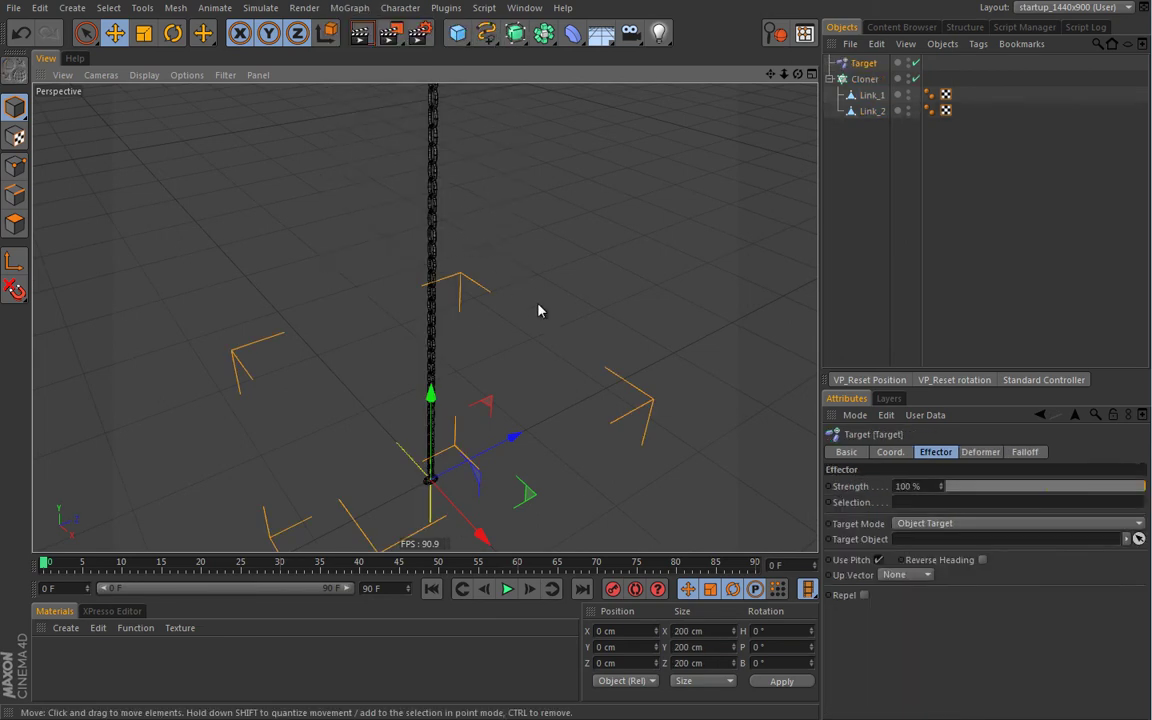
alt+drag(400, 343, 520, 338)
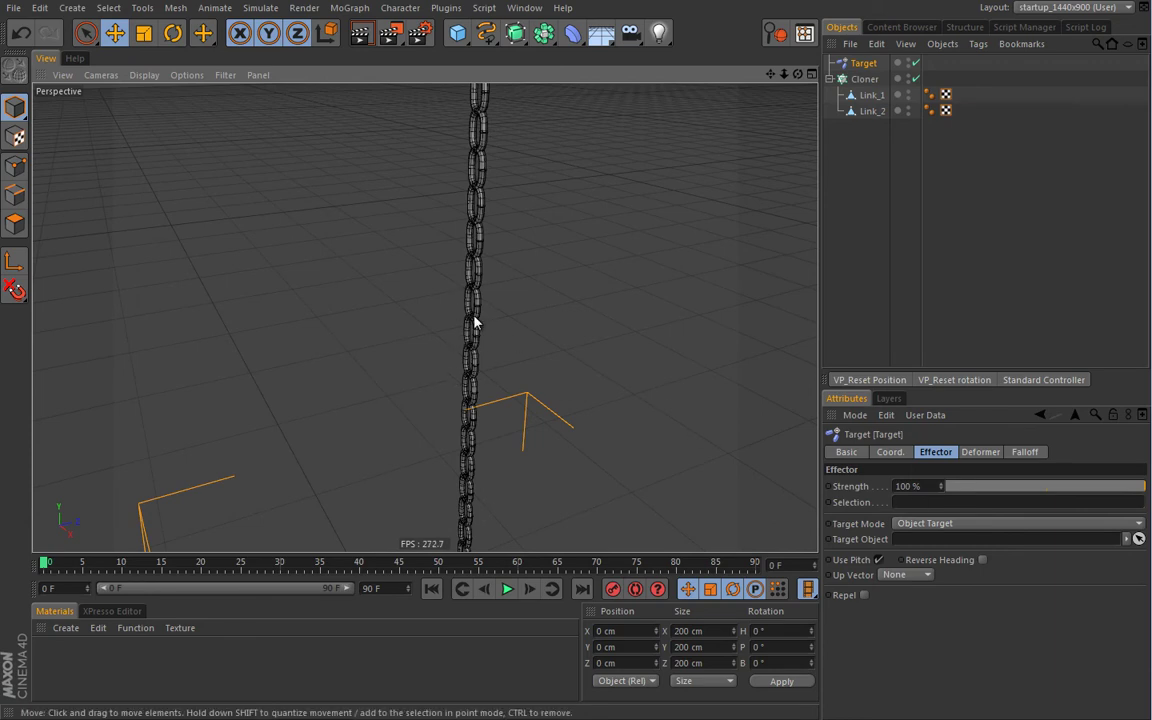
click(925, 524)
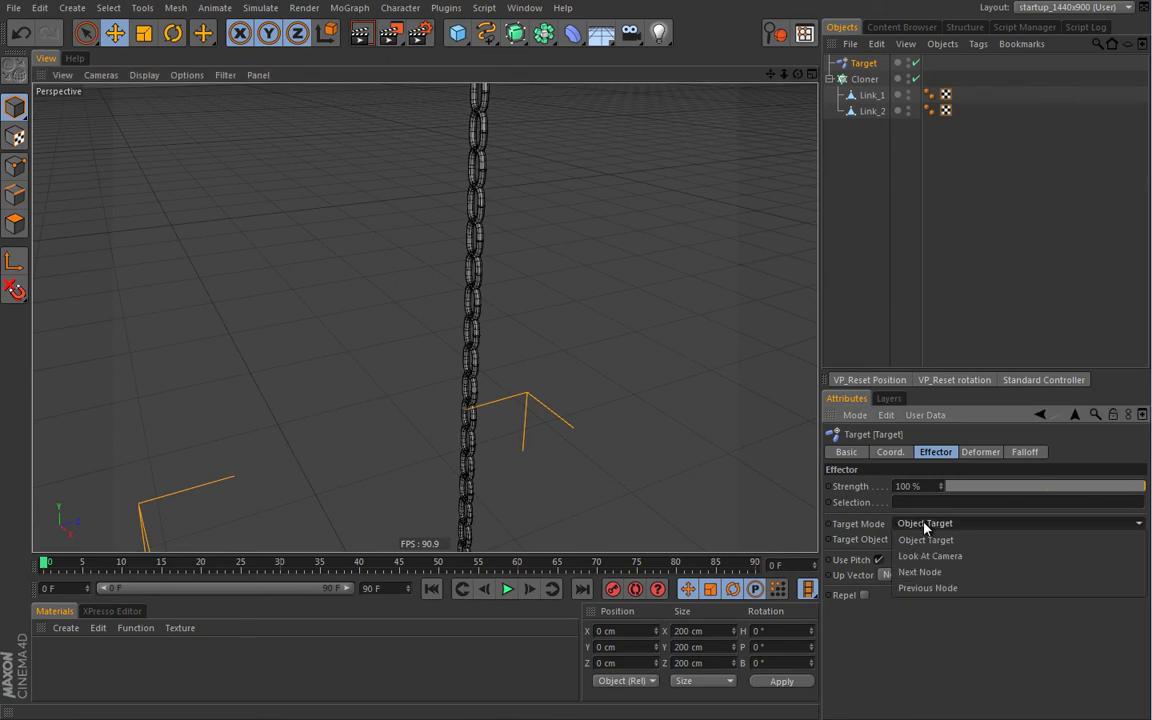
click(929, 574)
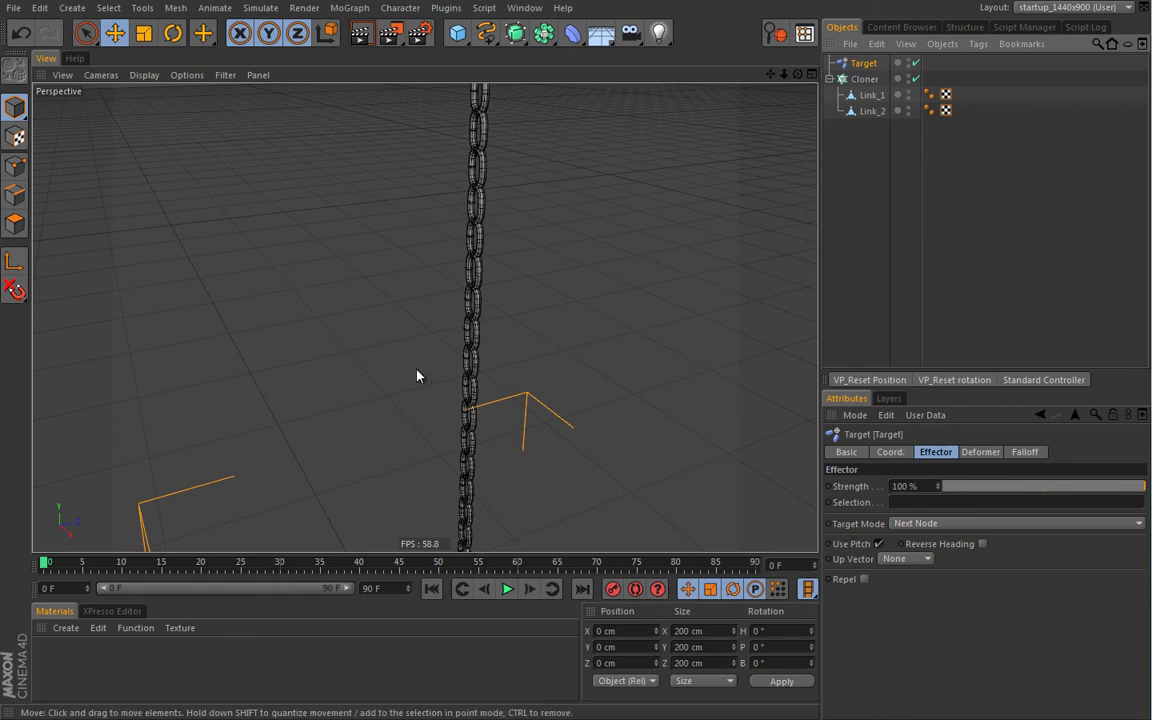
Step: Disable Fix Clone on the Cloner so the links keep their own rotations
click(865, 79)
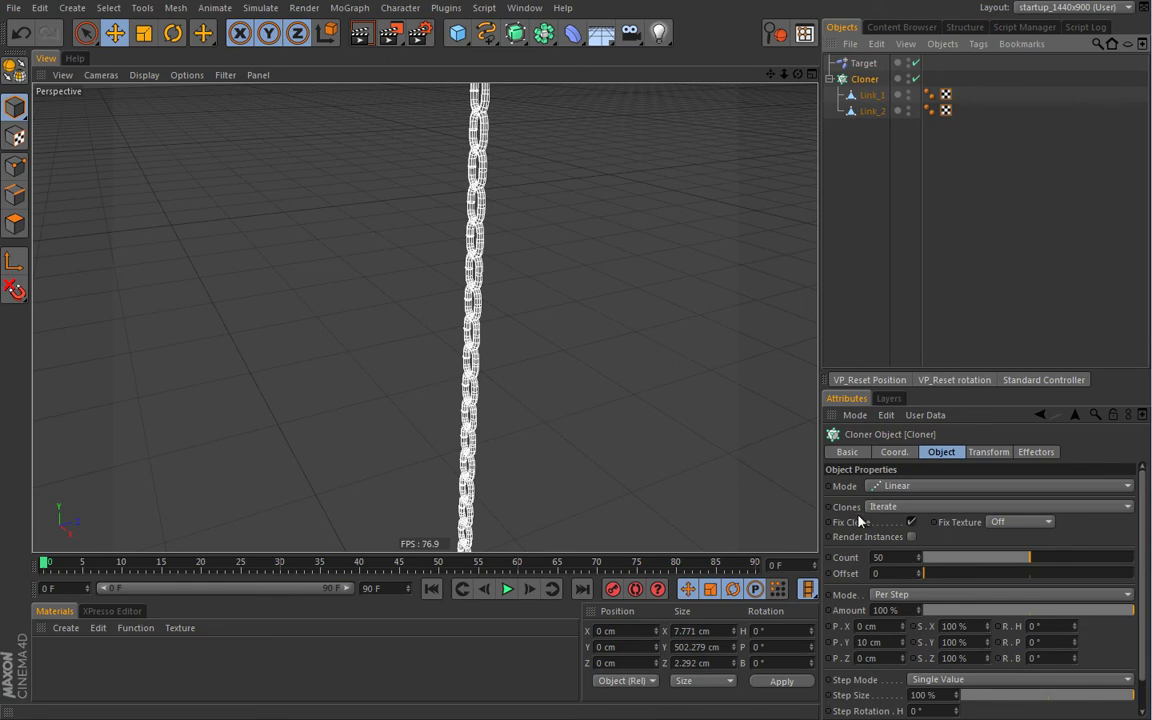
click(911, 522)
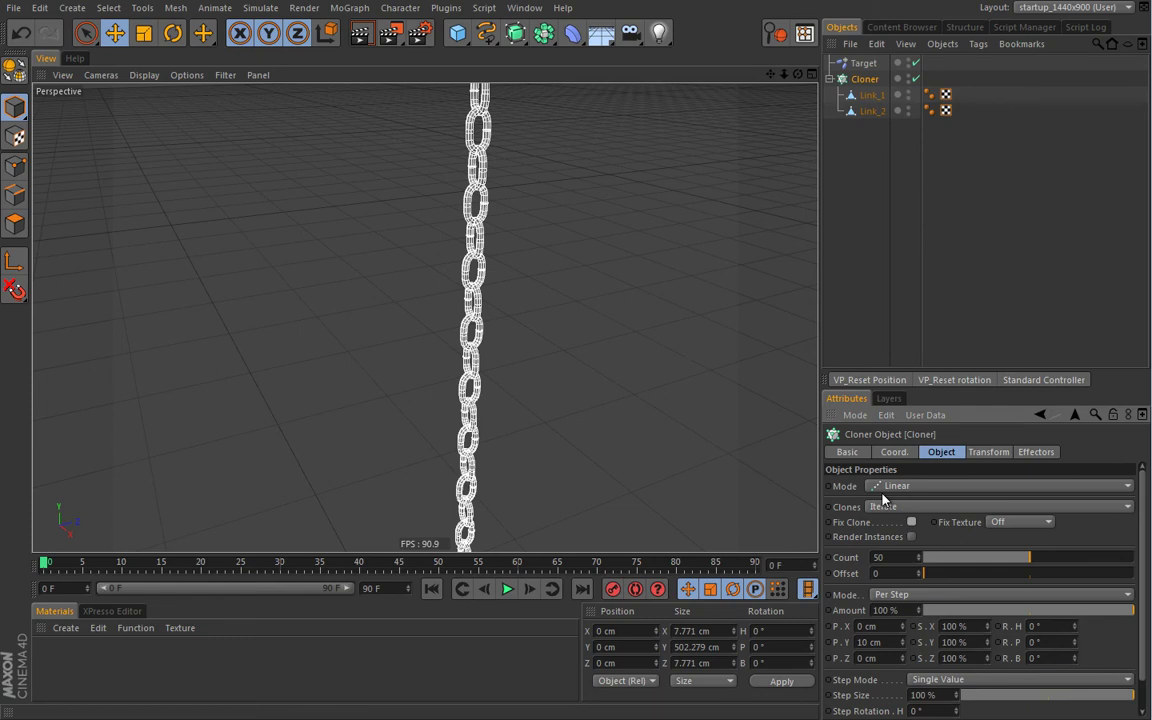
Step: Toggle the Target effector off and on, and try Previous Node as its target mode before restoring Next Node
click(863, 63)
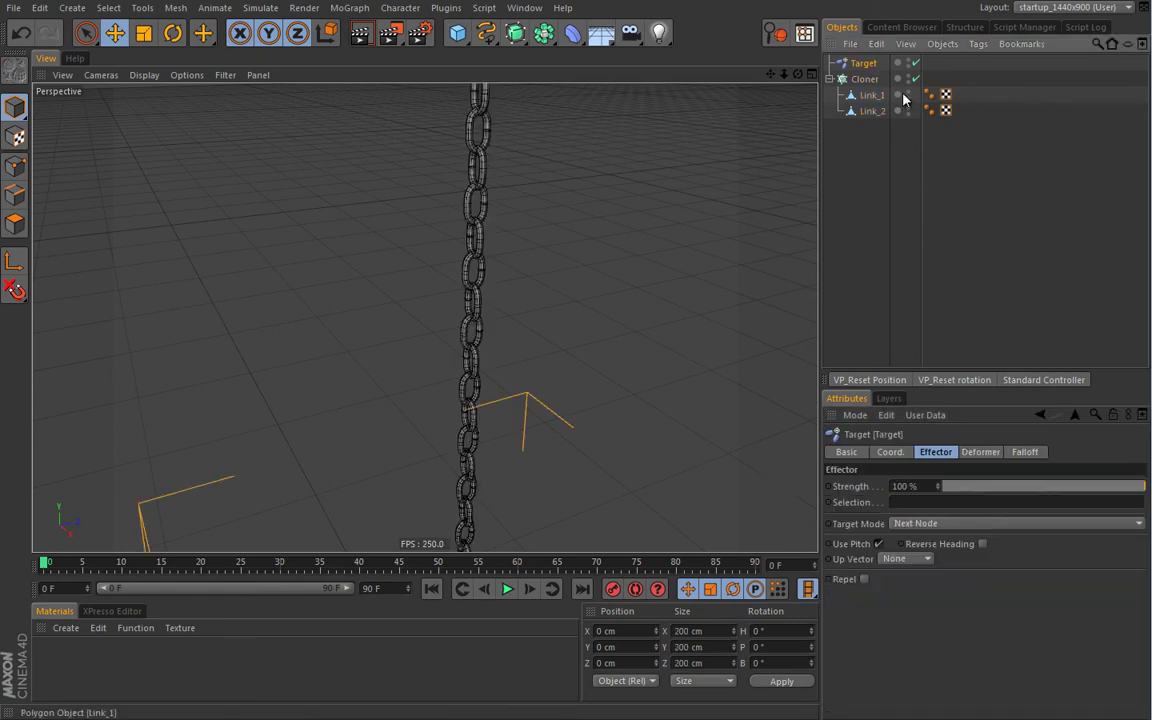
click(915, 63)
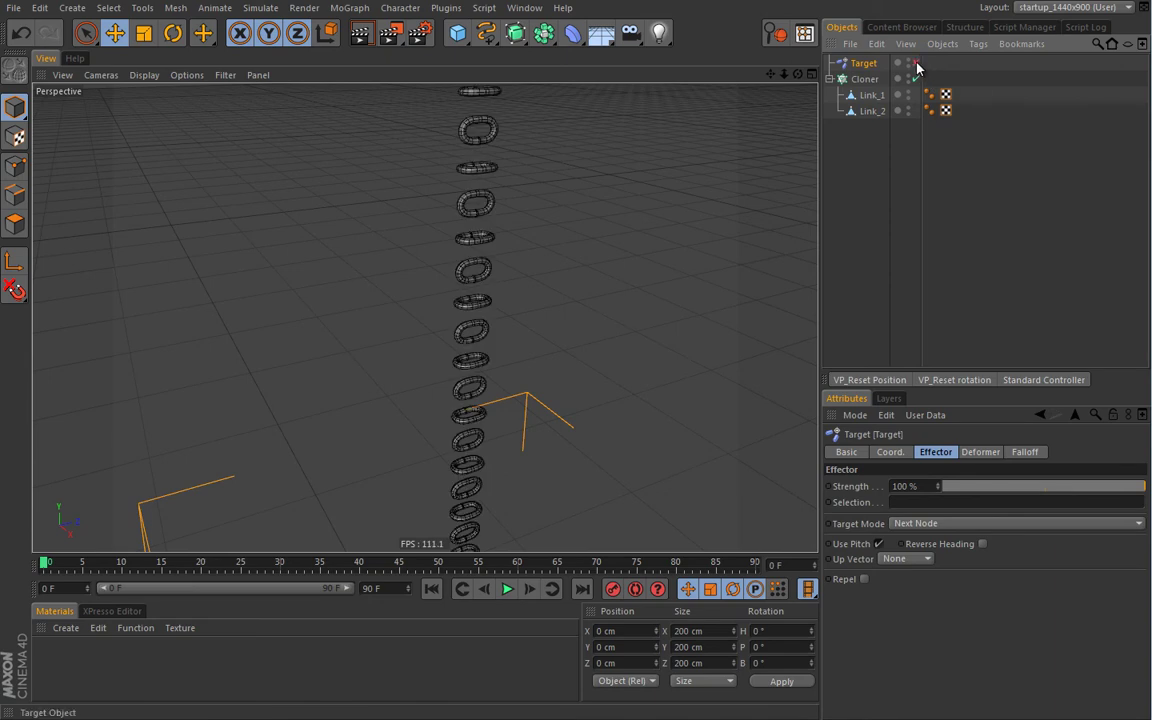
click(915, 63)
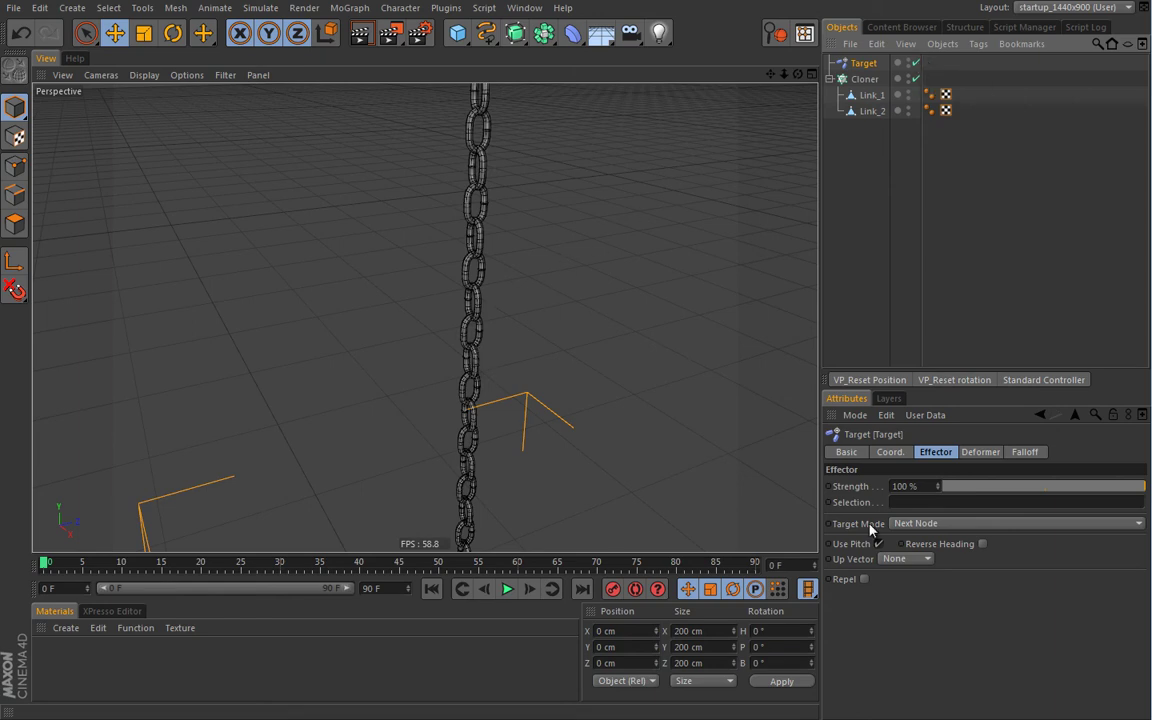
click(911, 524)
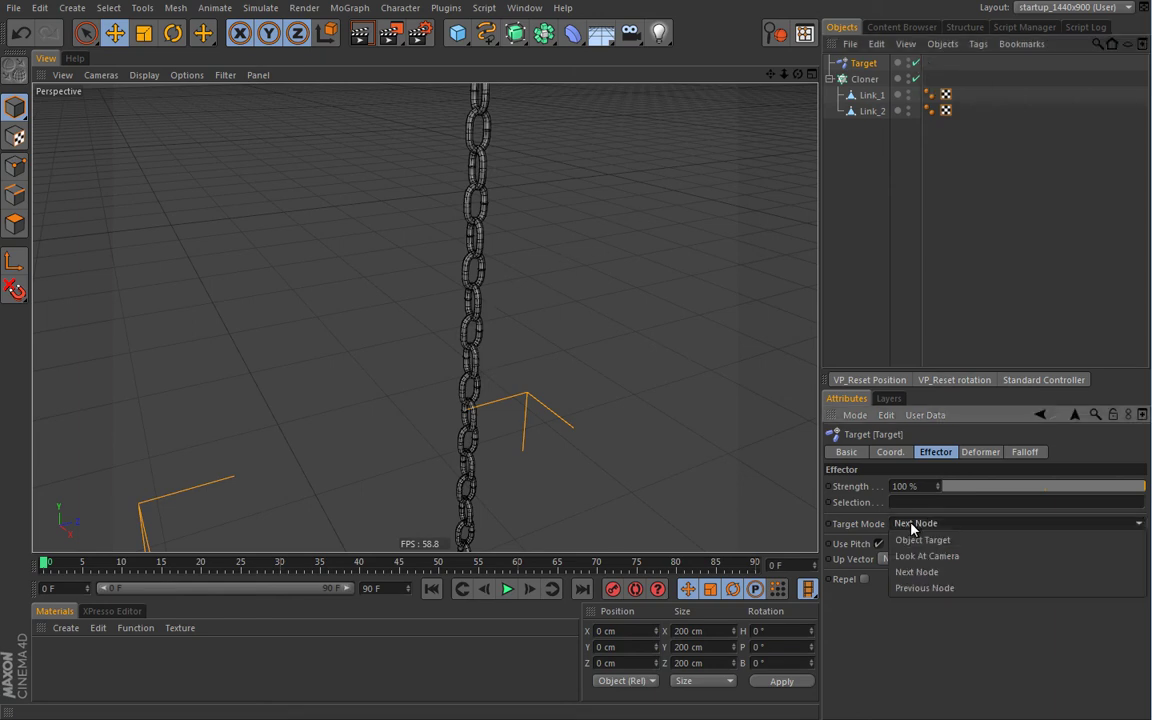
click(918, 590)
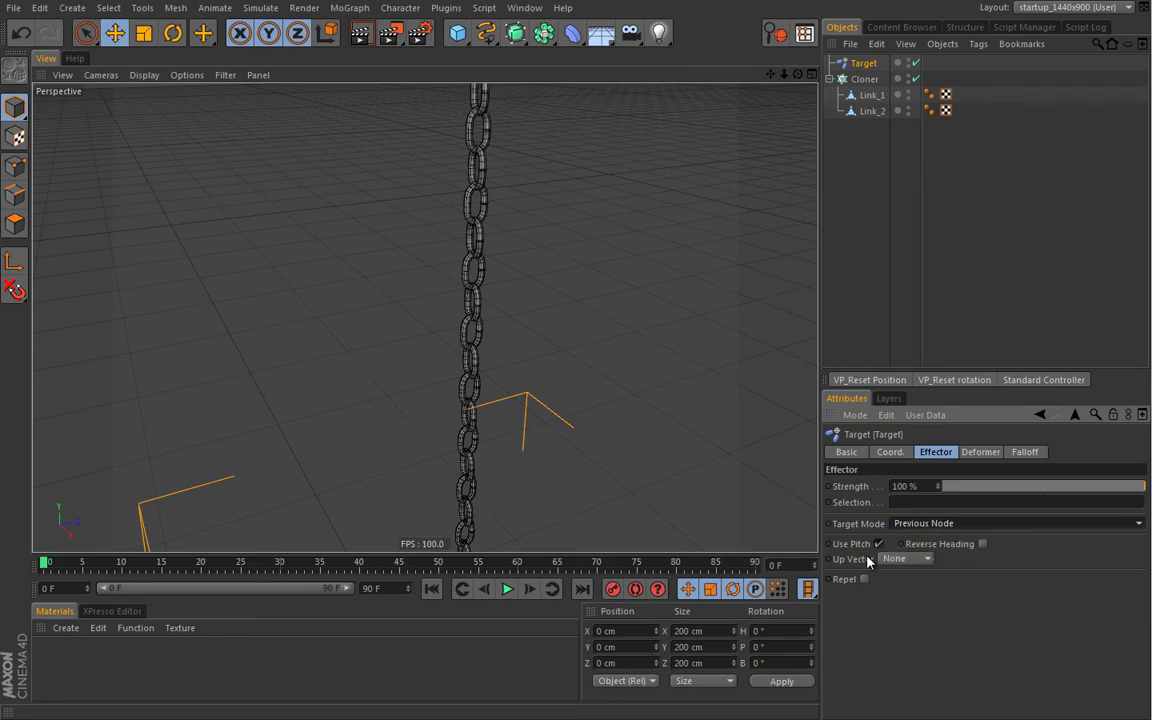
click(895, 523)
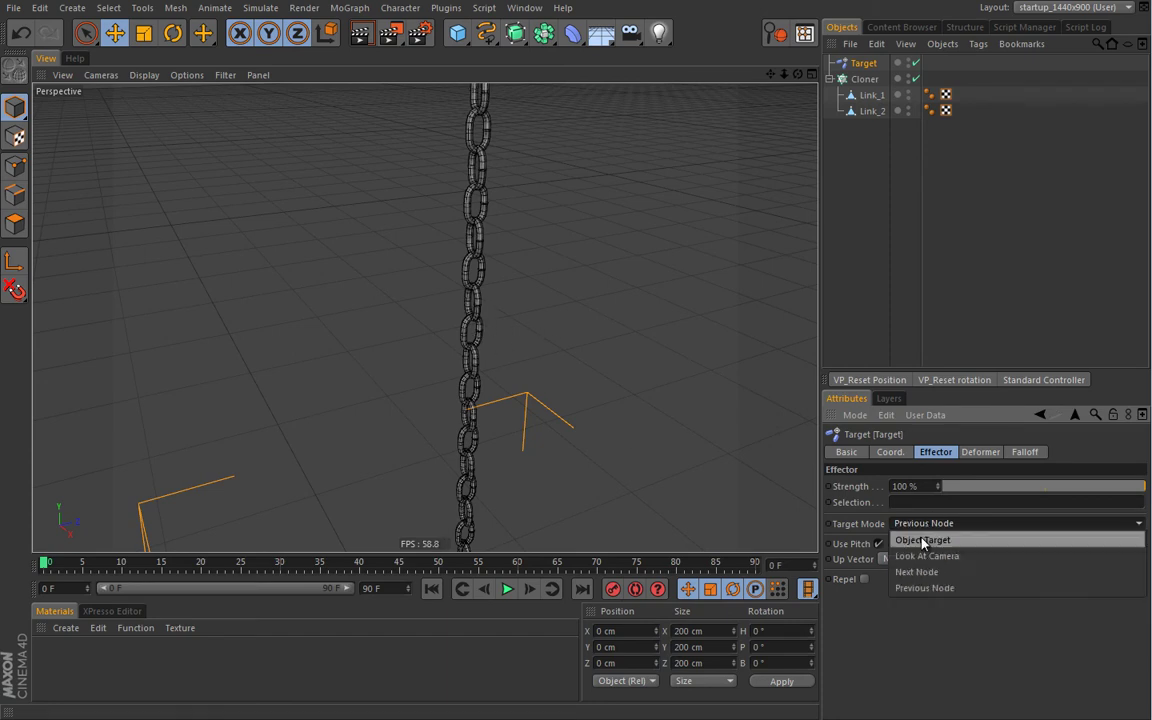
click(922, 573)
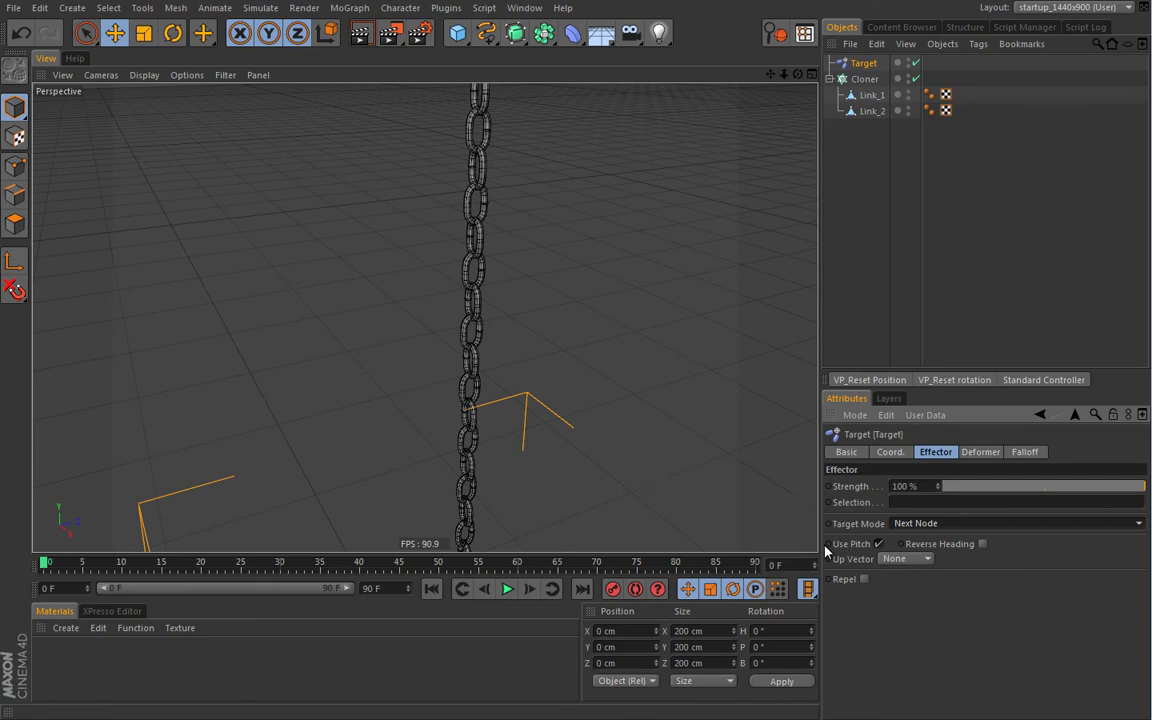
Step: Set the Target effector's up vector to Y+
alt+drag(586, 437, 473, 463)
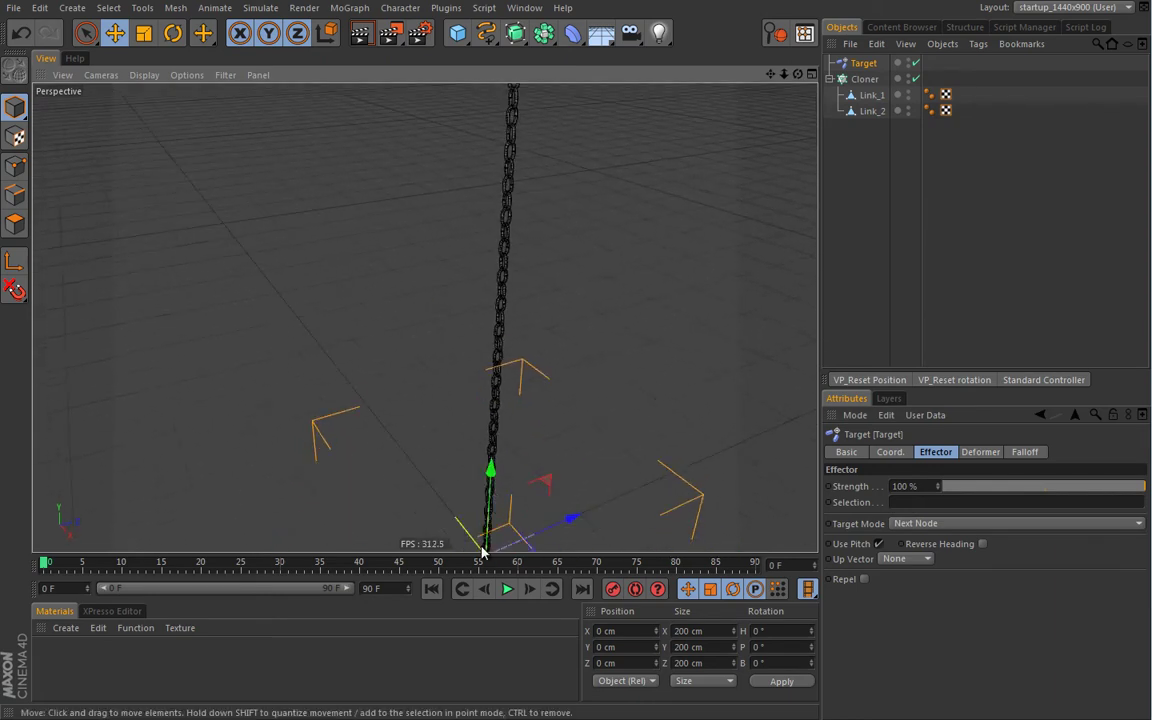
click(906, 559)
click(888, 639)
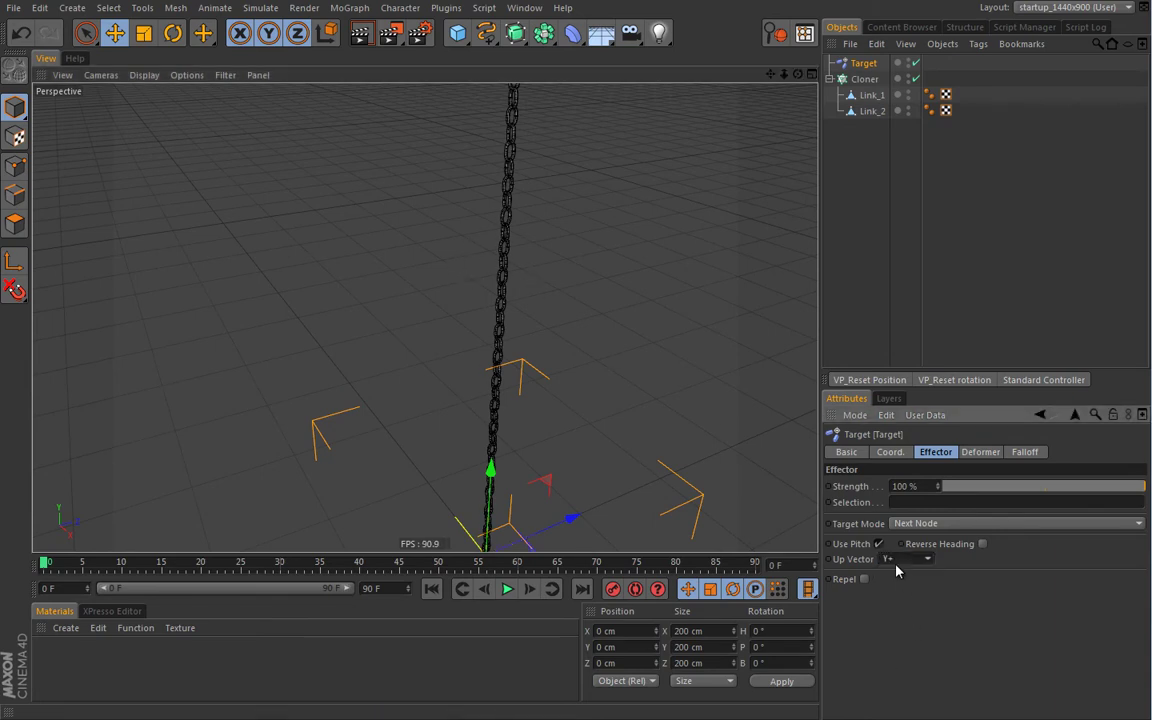
alt+middle_drag(438, 342, 386, 411)
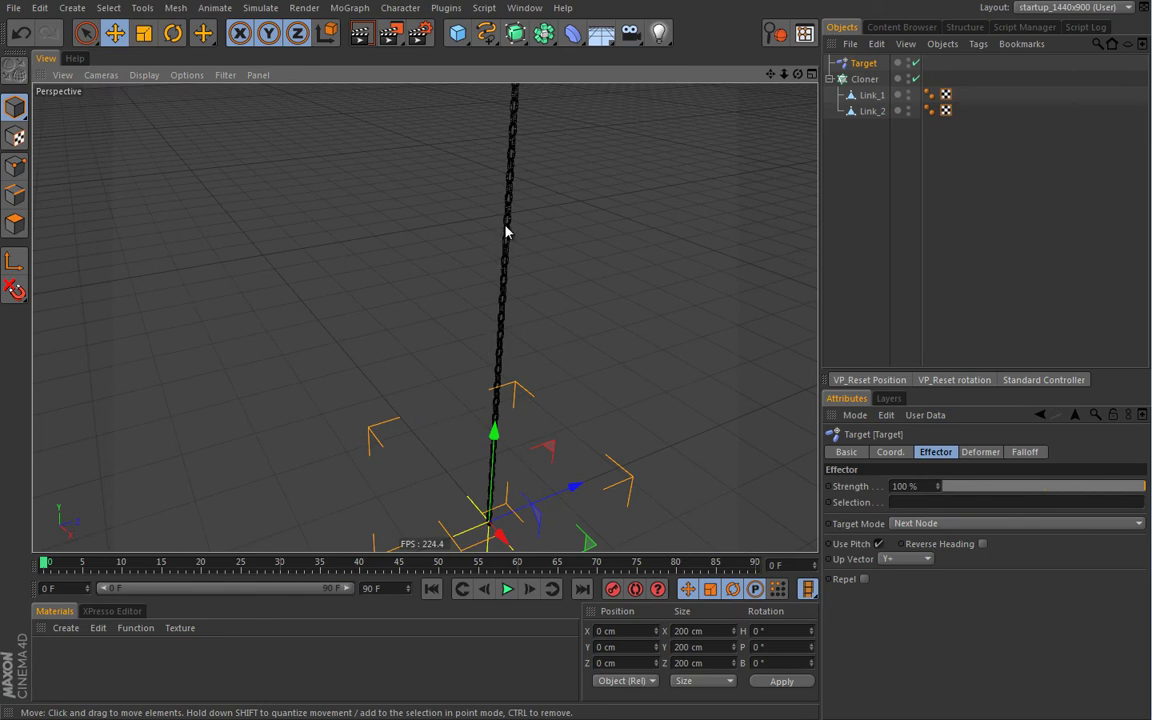
Step: Set the Cloner's per-step Y position to -10 cm so the chain hangs downward
click(865, 79)
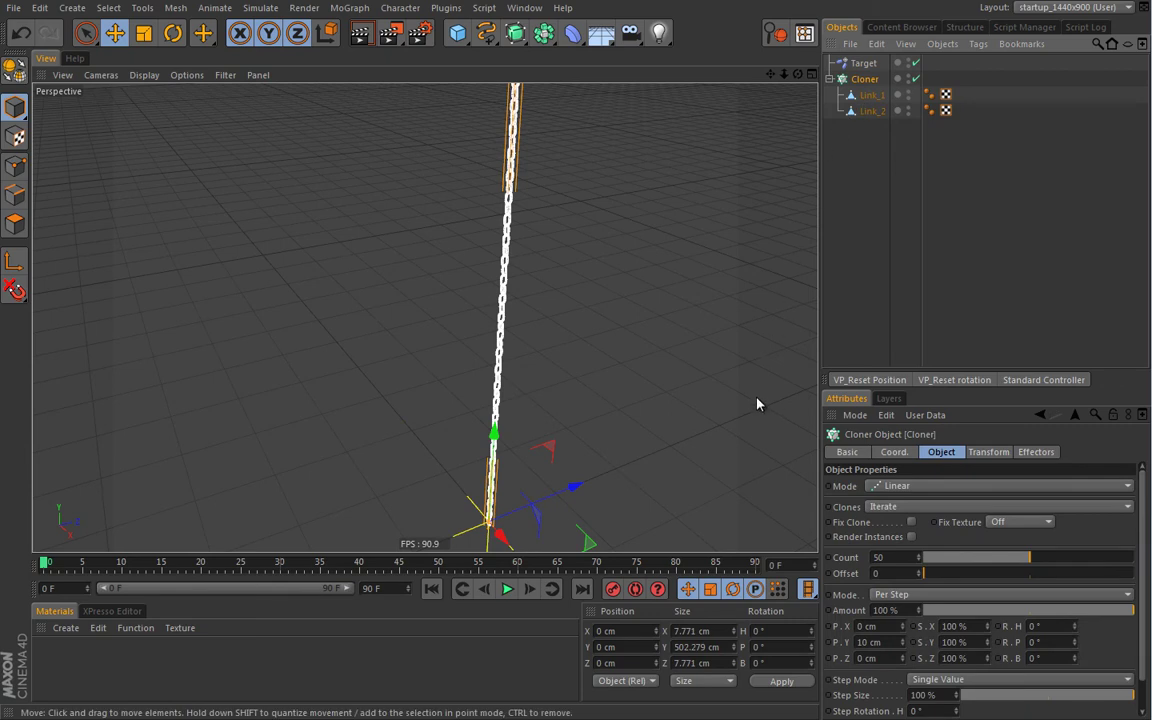
click(868, 642)
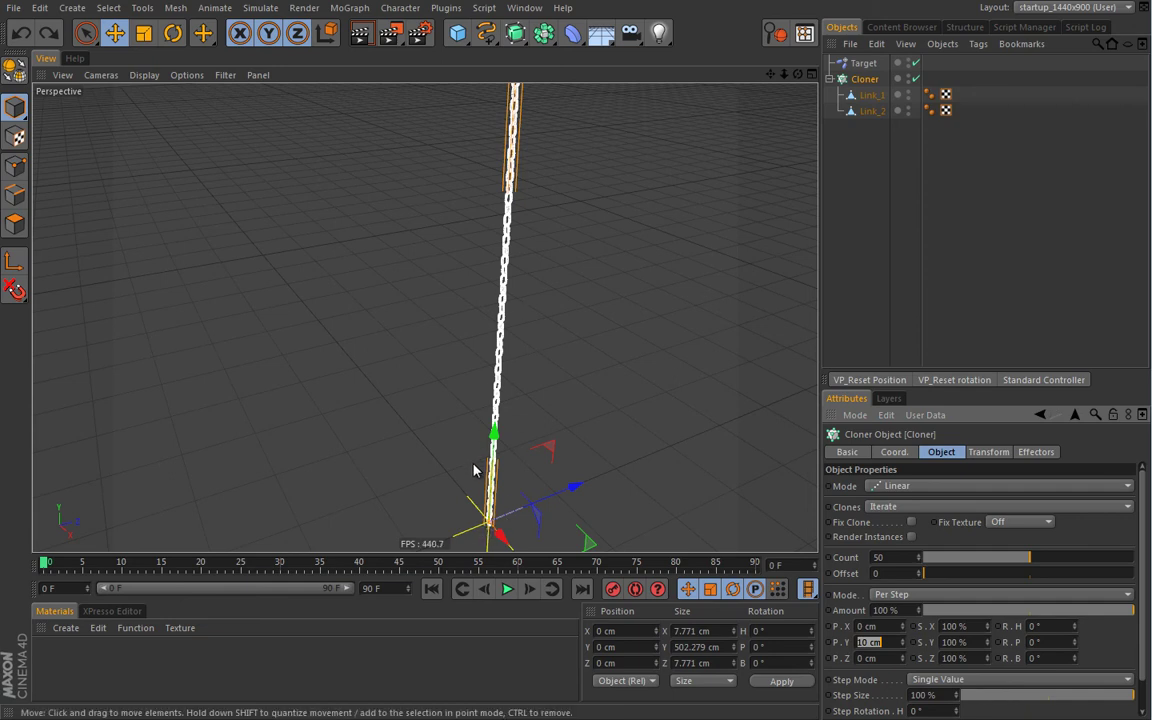
click(858, 642)
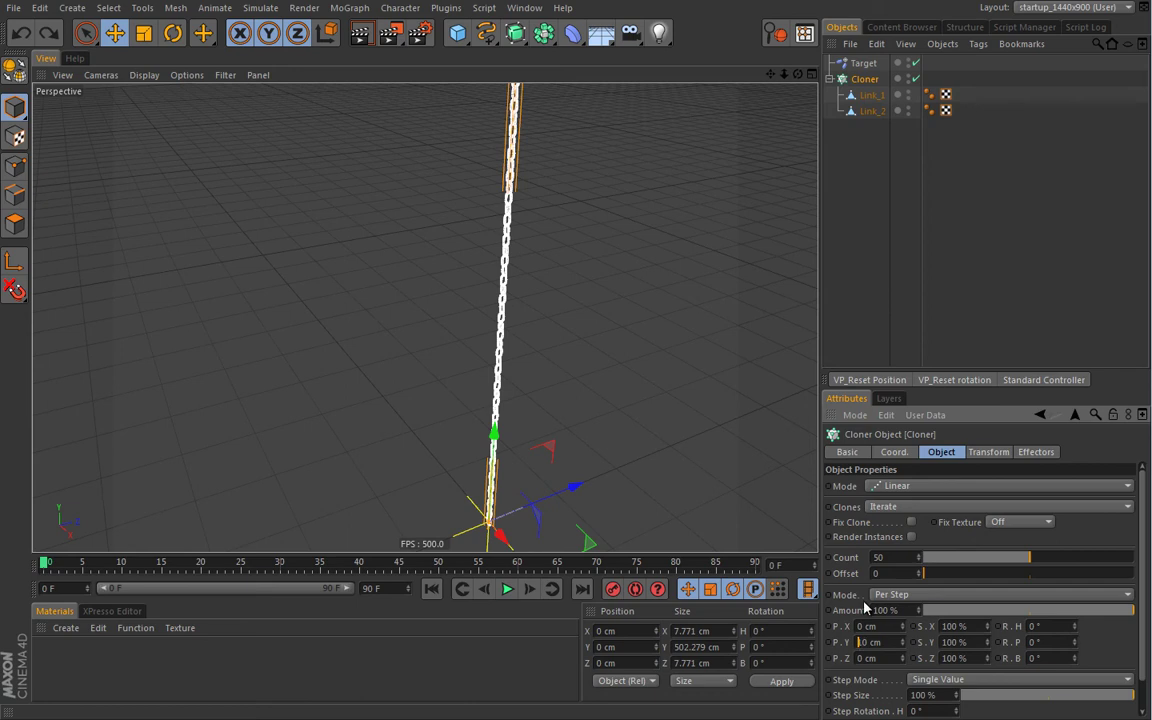
key(Return)
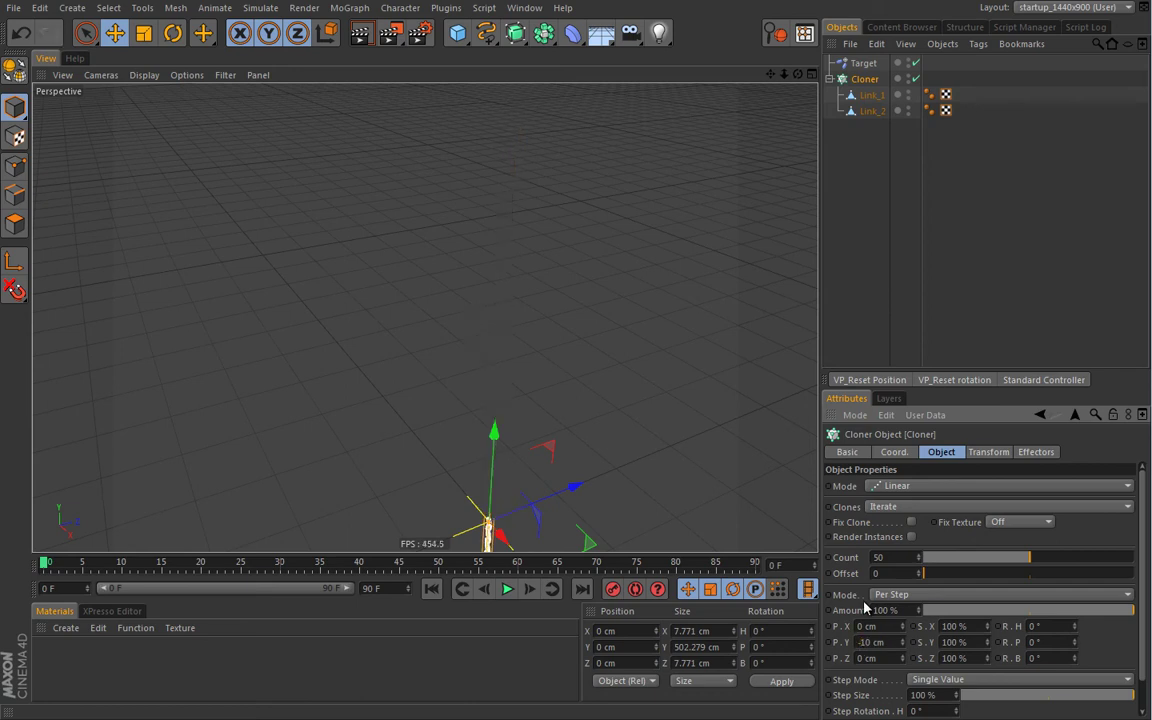
Step: Tighten the Cloner's per-step Y position to -8 cm and inspect how the links interlock up close
alt+drag(440, 360, 481, 273)
scroll(497, 255, up, 3)
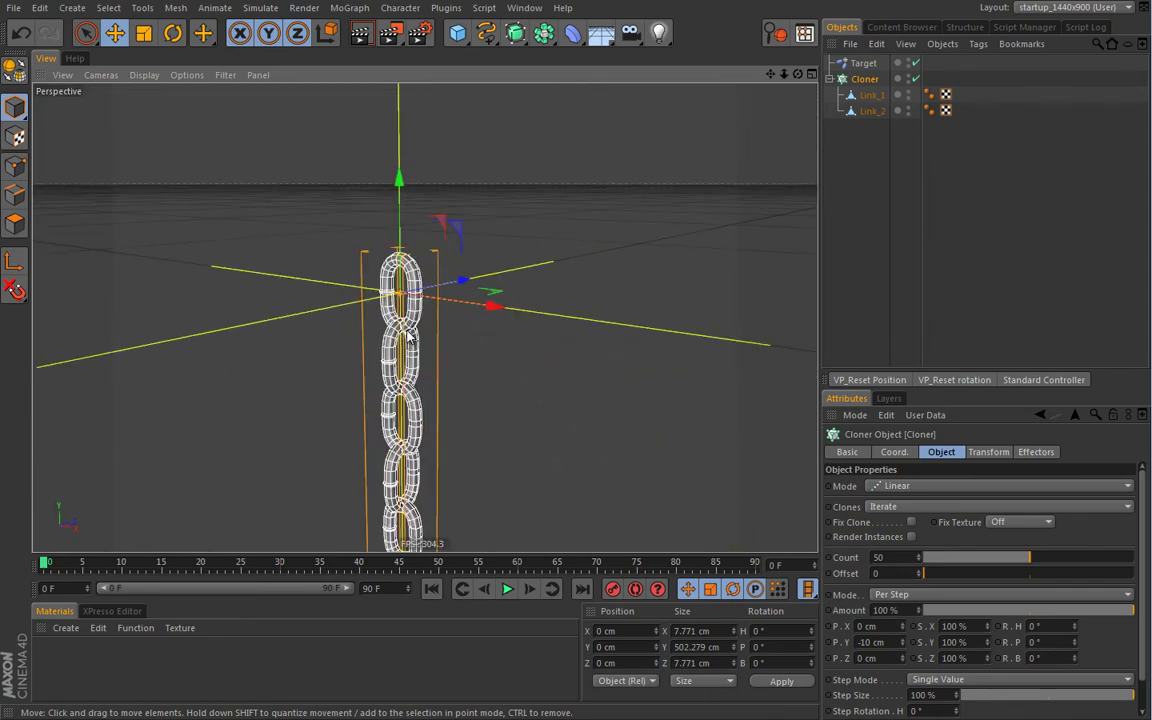
click(902, 646)
click(903, 646)
click(902, 647)
click(903, 646)
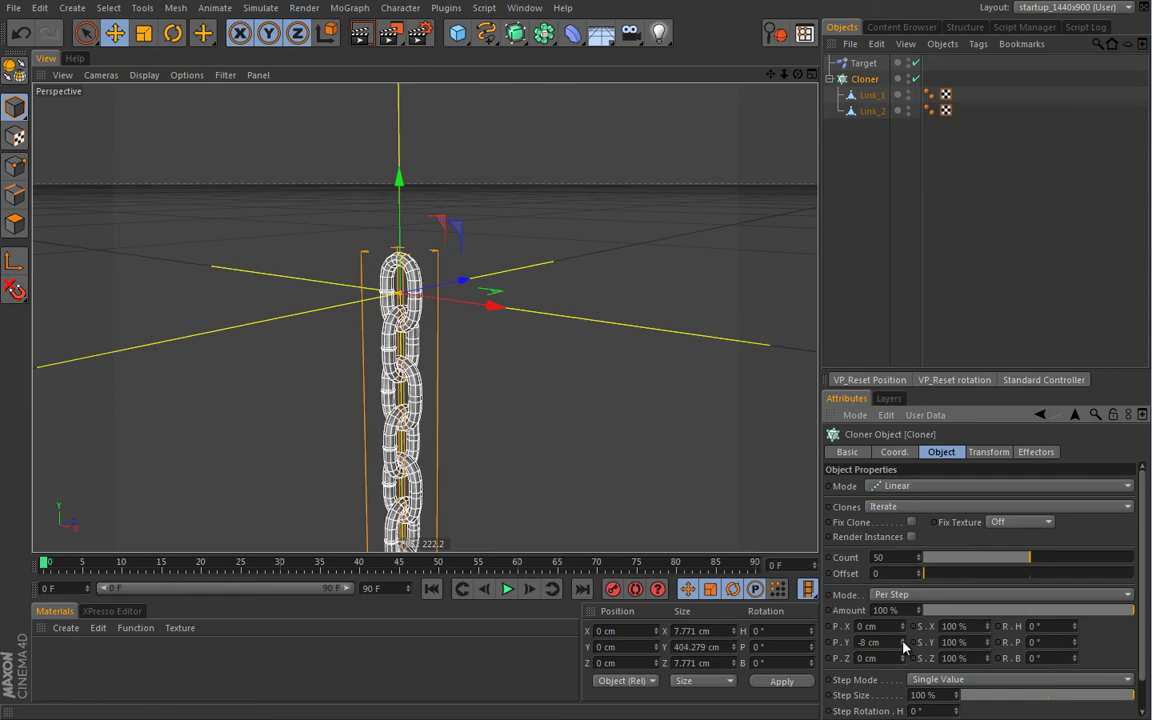
scroll(396, 315, up, 5)
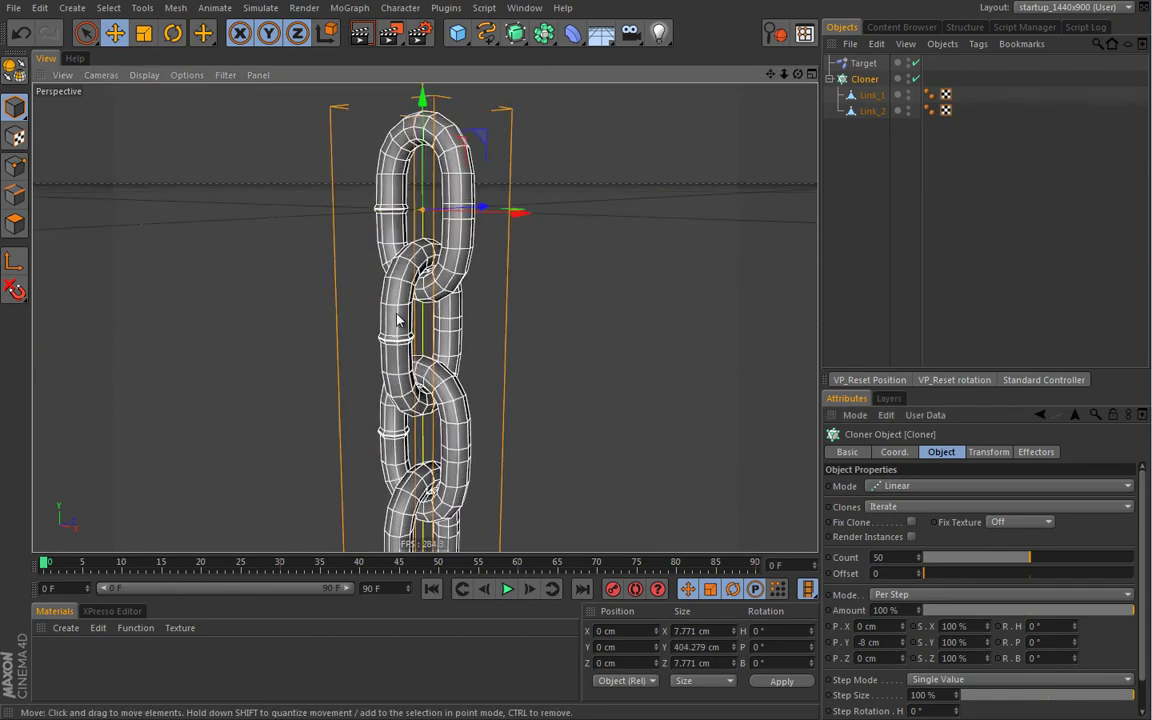
alt+drag(490, 304, 426, 294)
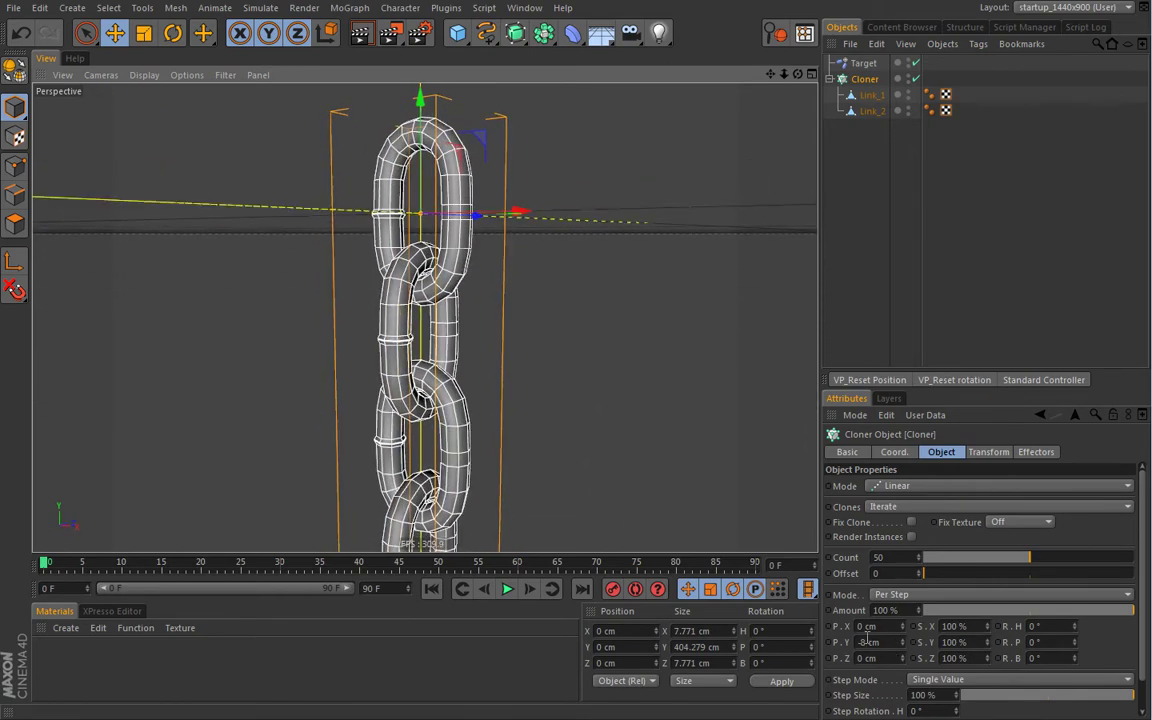
alt+drag(527, 406, 420, 300)
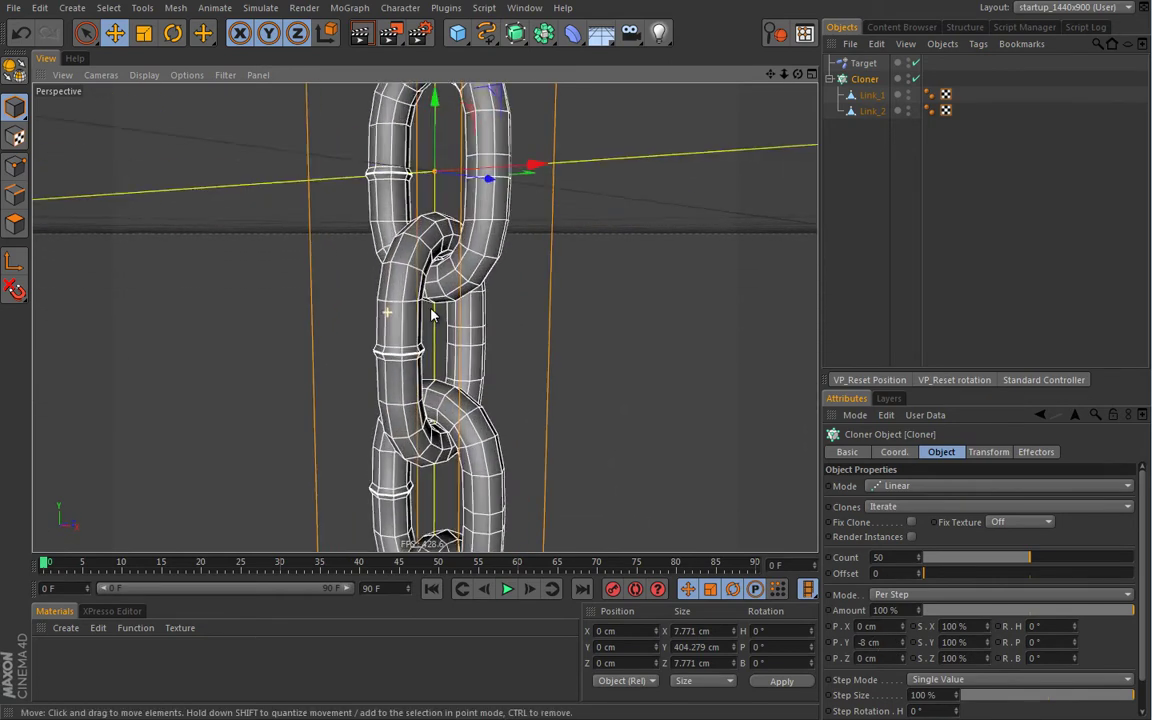
Step: Examine how neighbouring links interlock up close, and view the hanging chain along its full length
scroll(364, 257, up, 5)
alt+drag(364, 257, 452, 192)
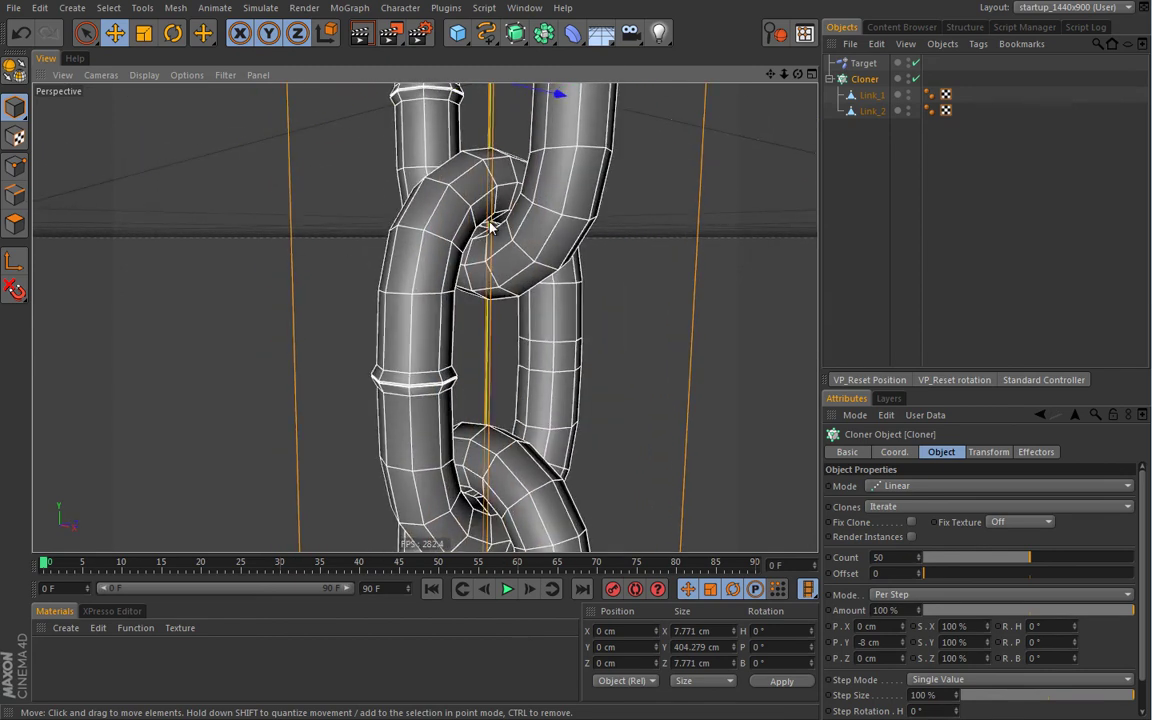
scroll(515, 258, down, 10)
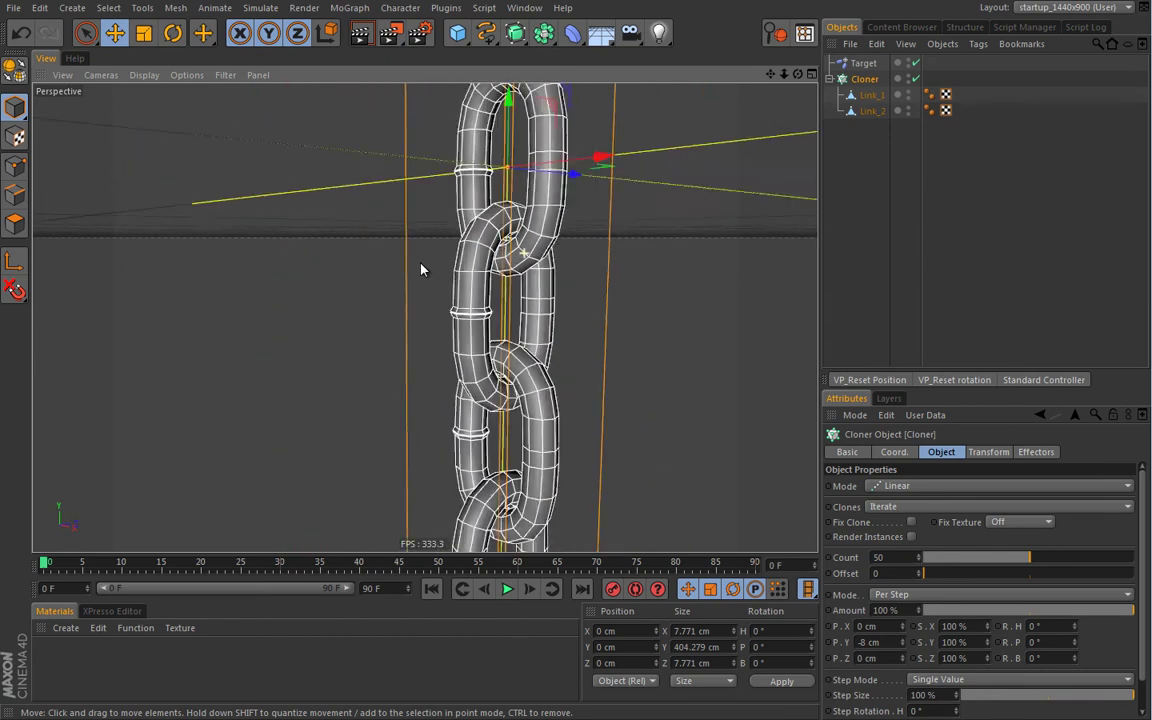
alt+drag(389, 287, 421, 327)
alt+right_drag(421, 325, 280, 378)
alt+drag(280, 378, 392, 201)
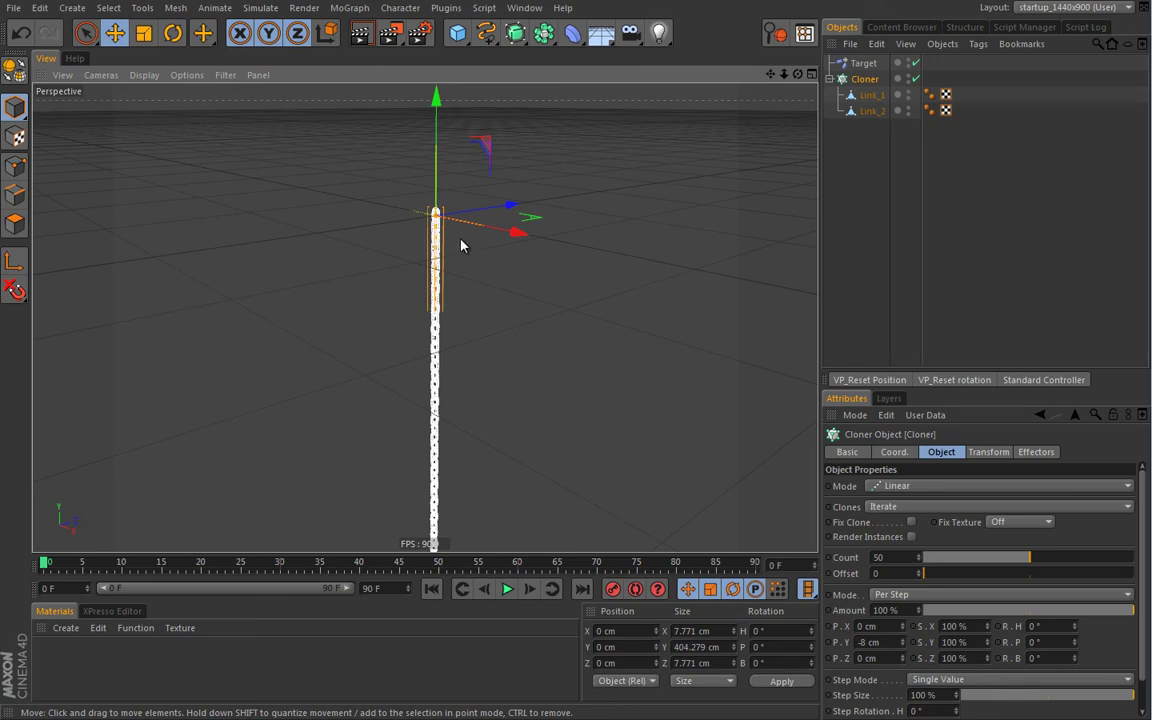
mouse_move(472, 286)
alt+mouse_down()
mouse_move(483, 285)
mouse_move(476, 324)
mouse_move(482, 279)
mouse_move(470, 300)
alt+mouse_up()
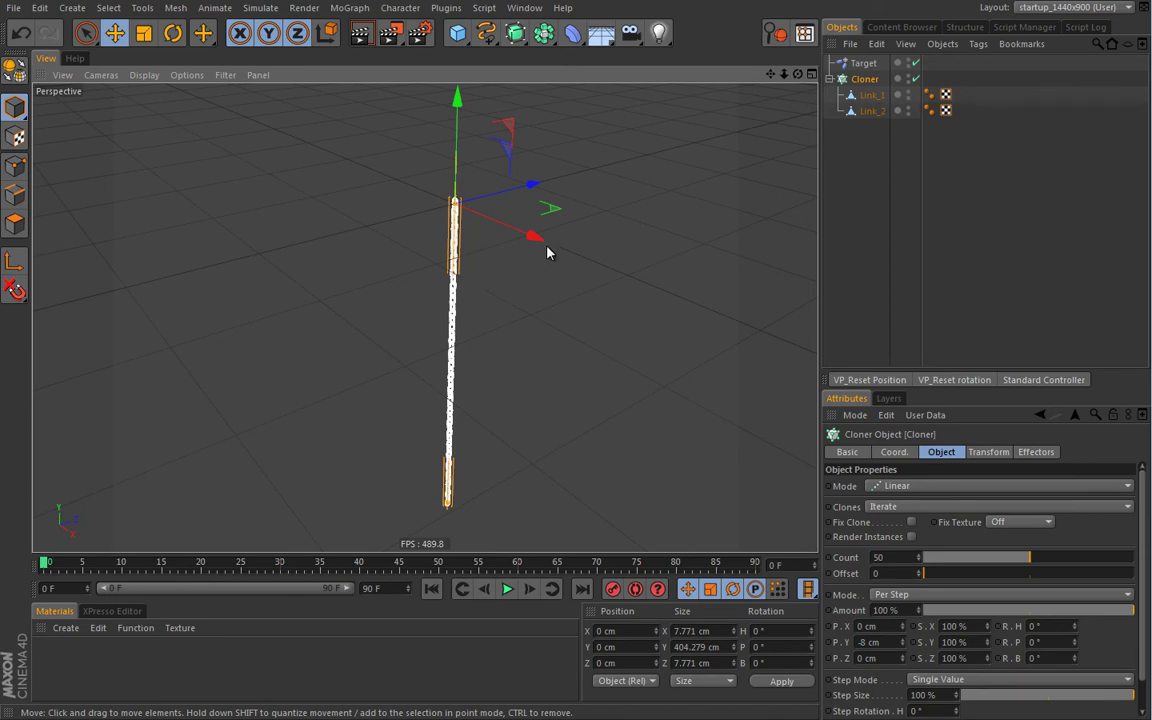
Step: Add a Tracer for the Cloner, set its tracing mode to Connect All Objects, and play the timeline briefly before rewinding it
click(362, 10)
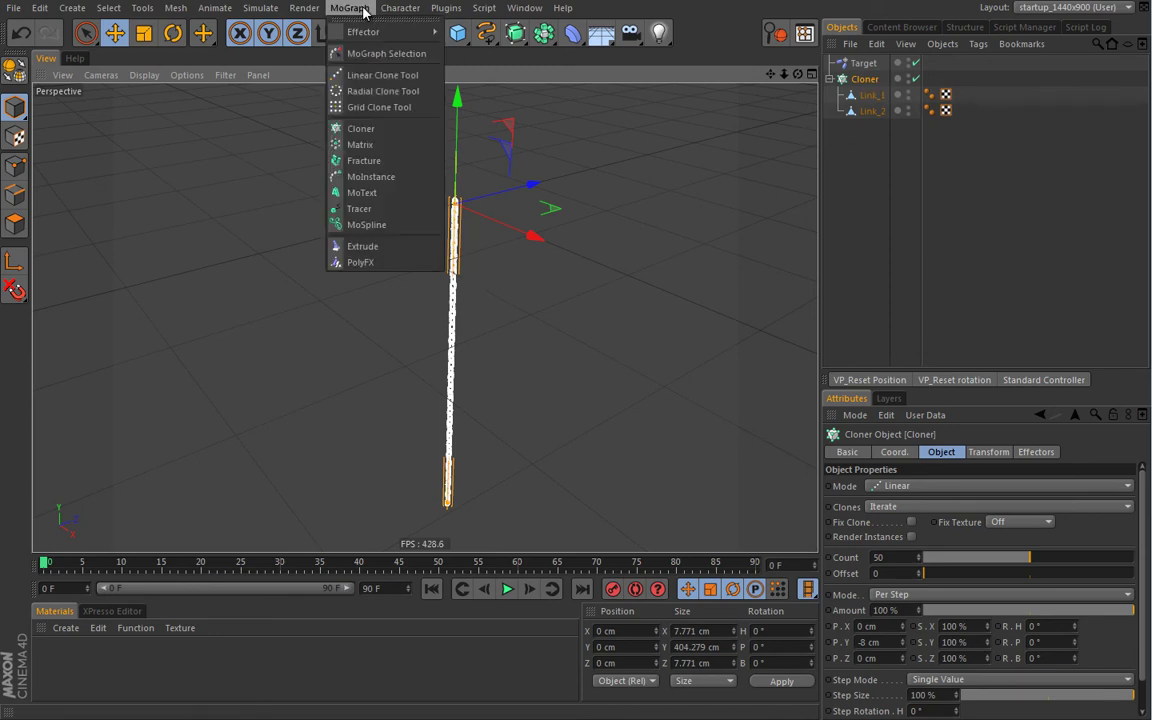
click(366, 208)
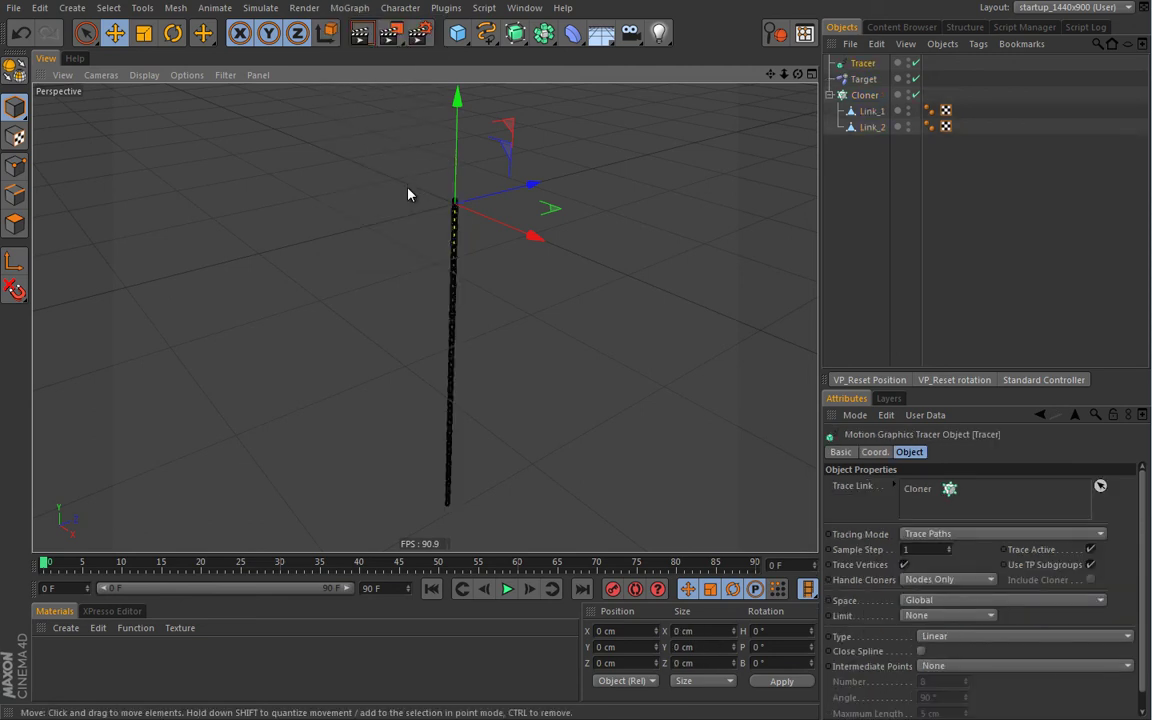
click(925, 535)
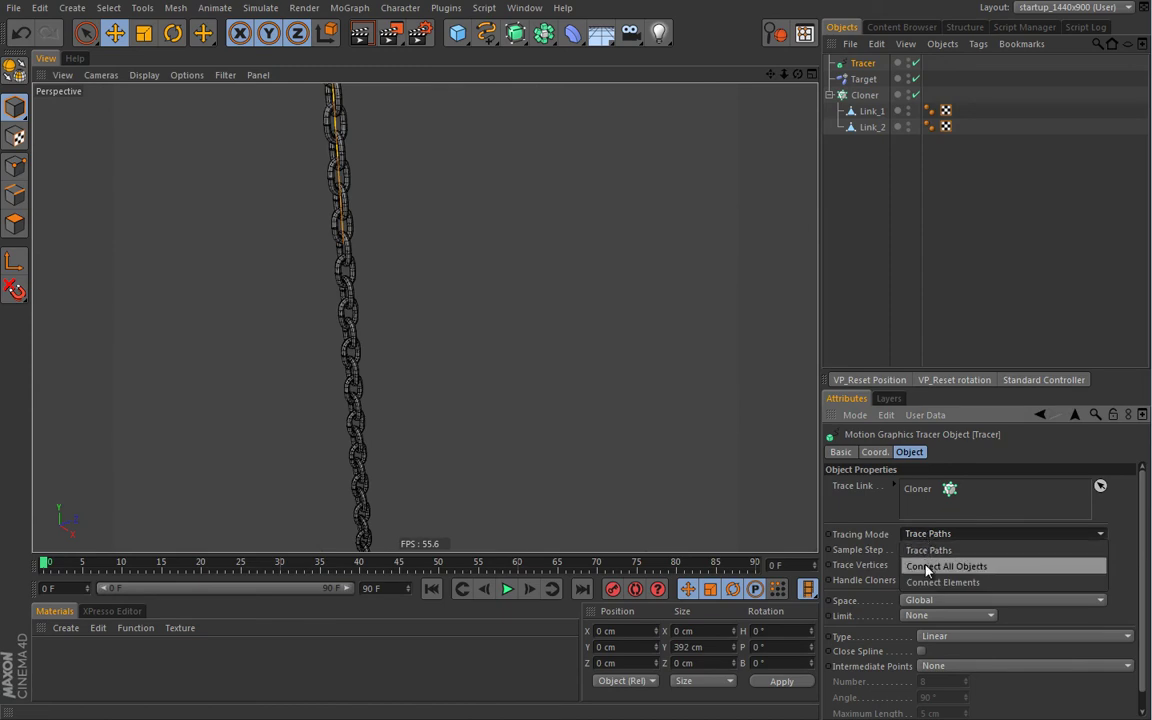
click(926, 567)
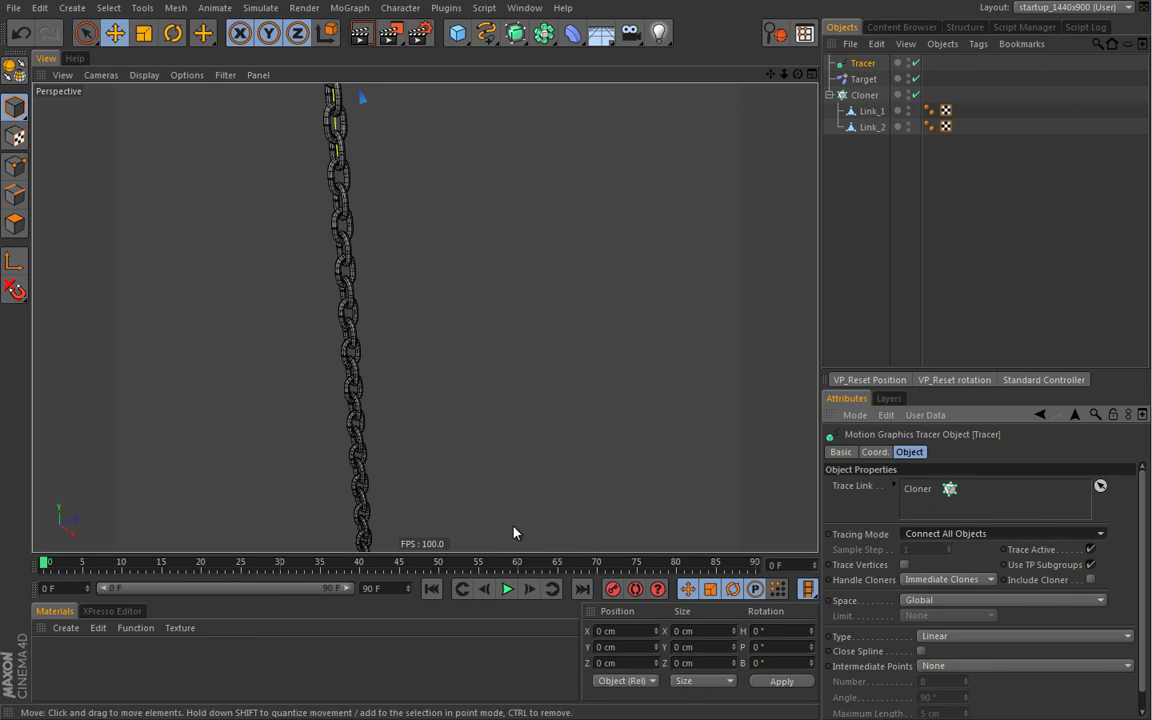
click(507, 589)
click(509, 589)
click(431, 590)
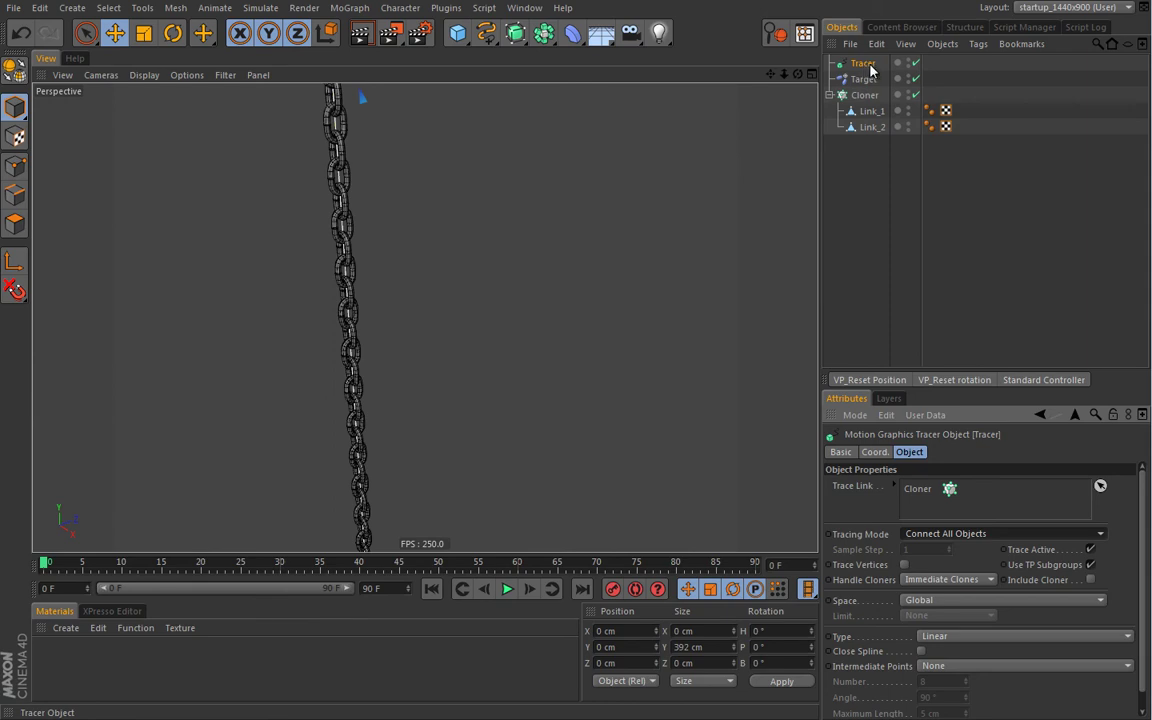
Step: Collapse the Cloner's hierarchy, move the Tracer below the Cloner, and convert the Tracer to an editable spline
click(829, 95)
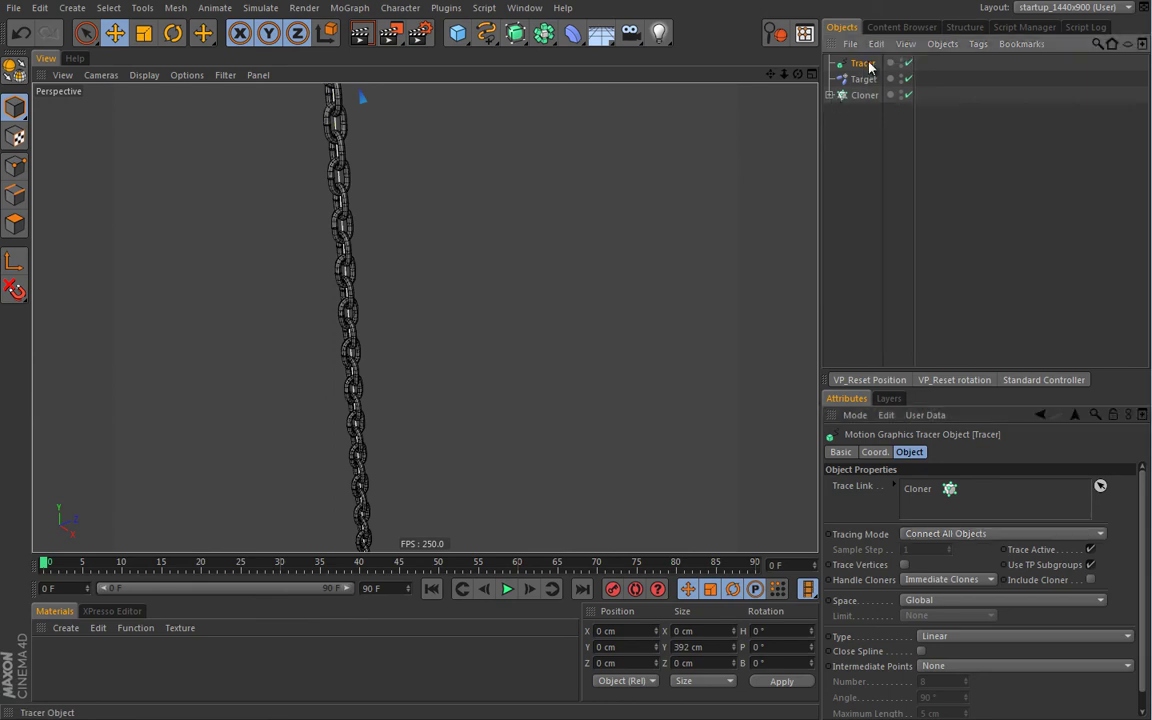
drag(874, 108, 870, 100)
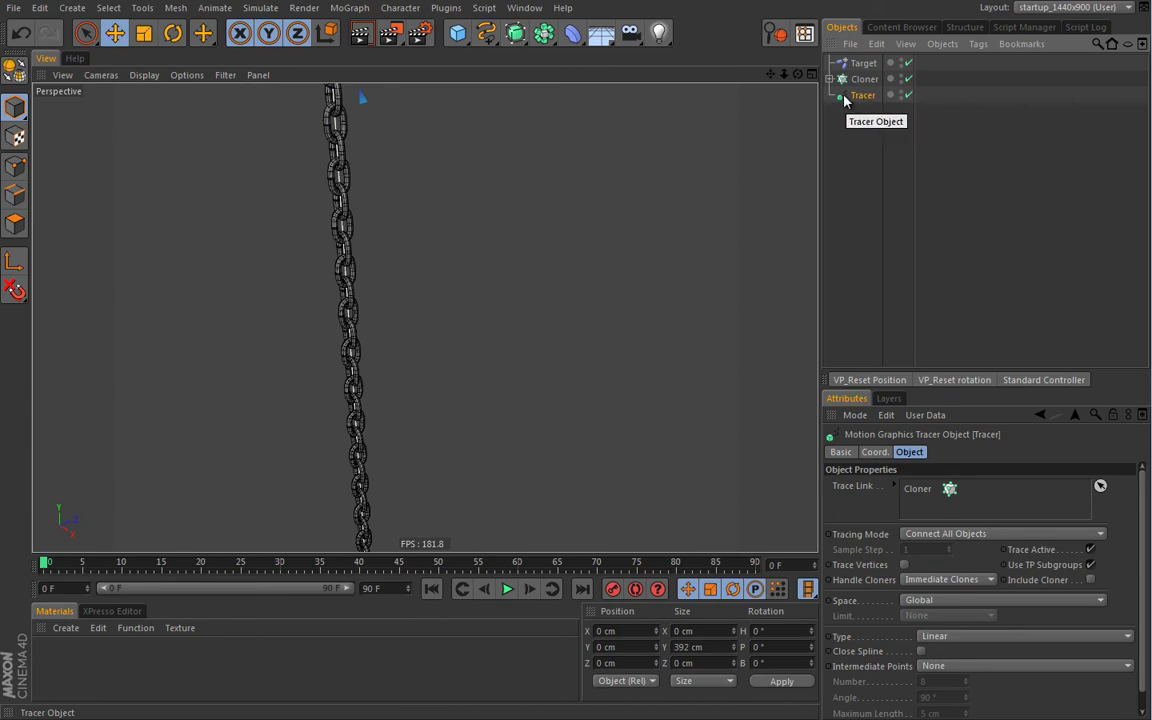
key(c)
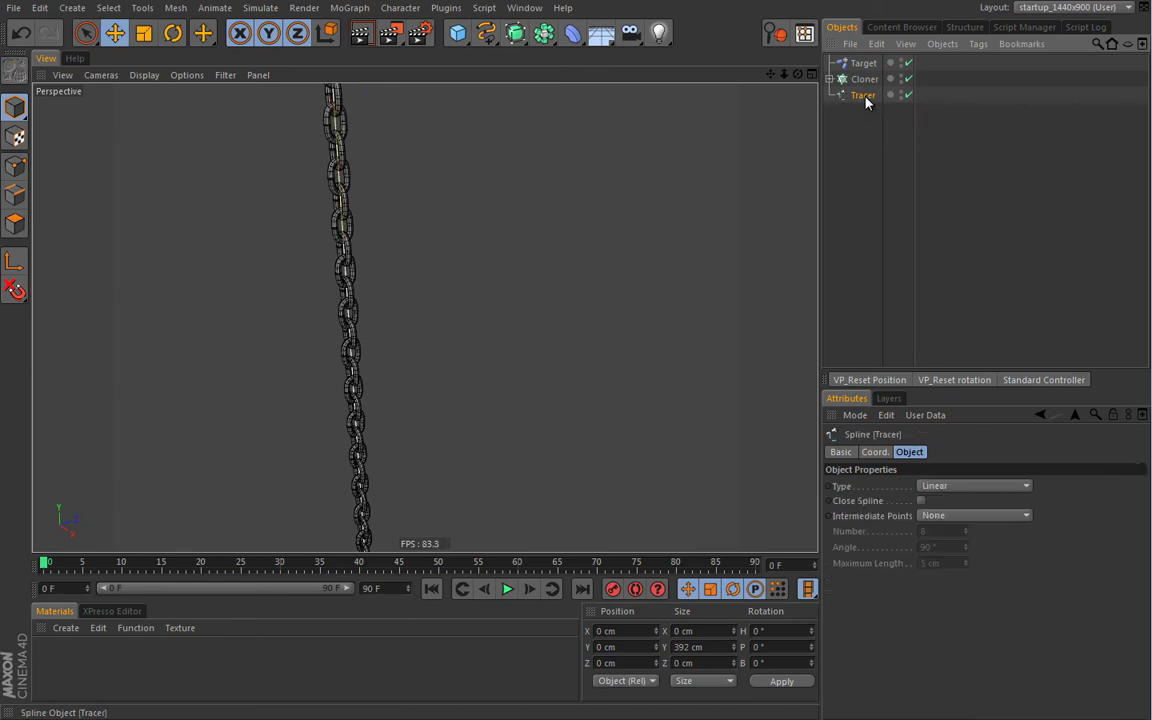
Step: Examine individual points of the Tracer spline to see where they sit inside the chain links
click(20, 166)
alt+drag(615, 143, 489, 335)
click(430, 357)
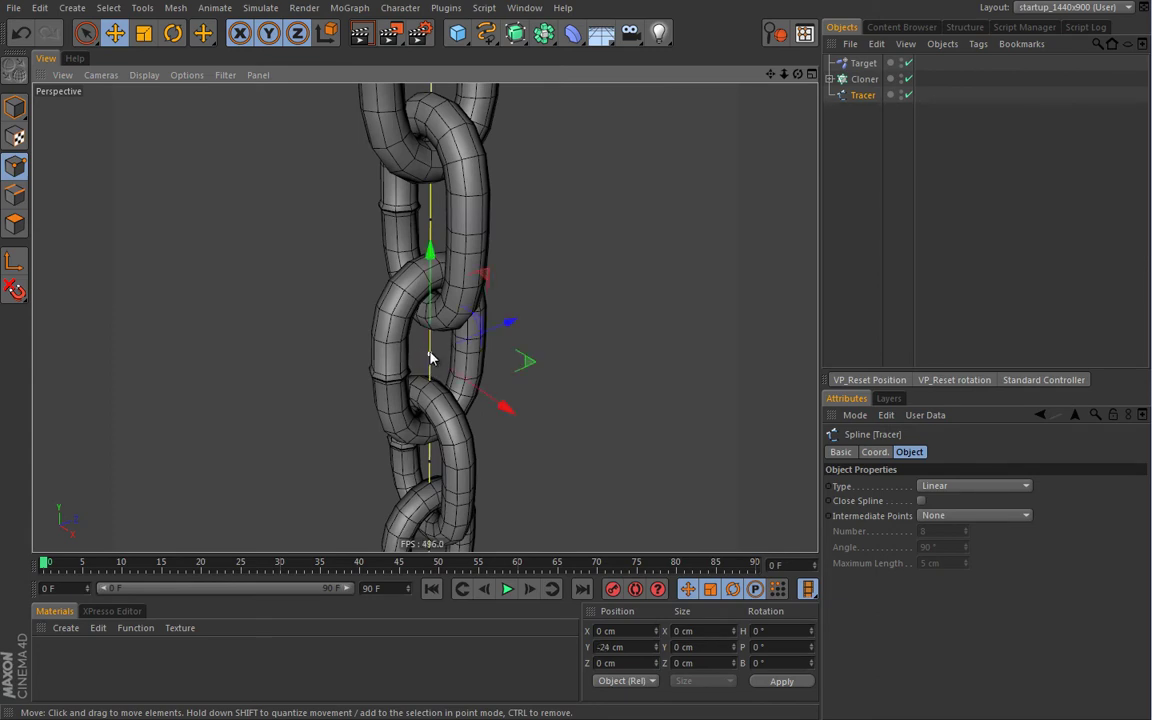
double_click(430, 221)
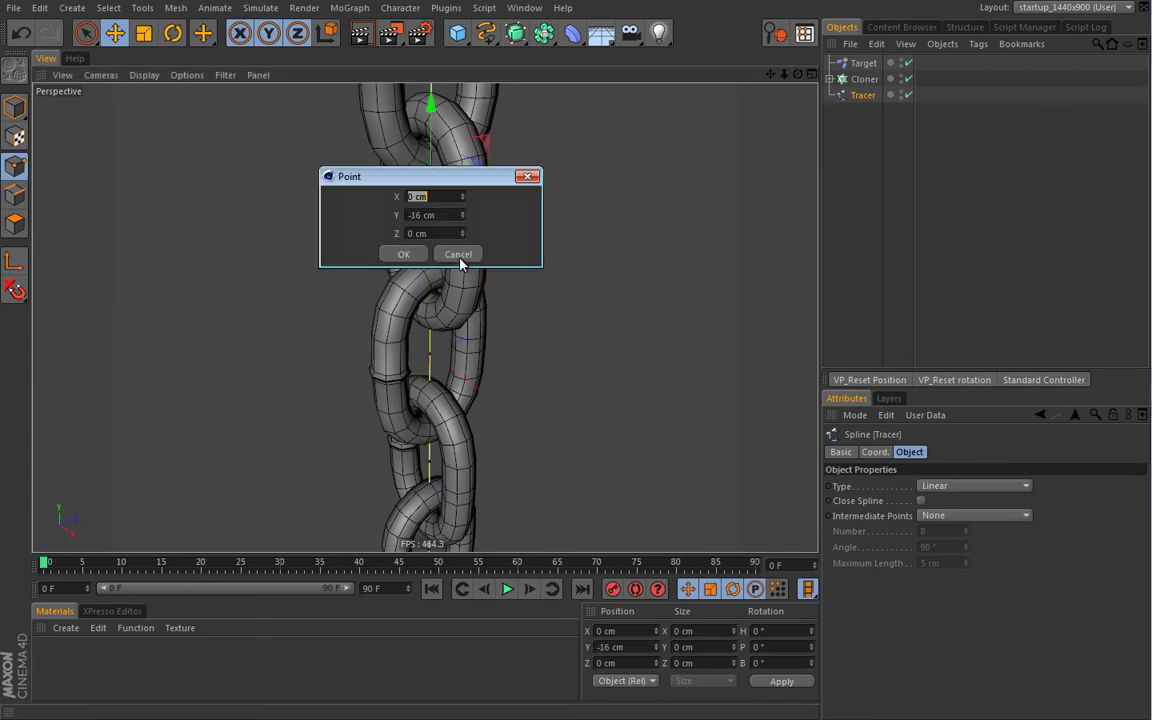
click(458, 254)
alt+drag(432, 226, 455, 297)
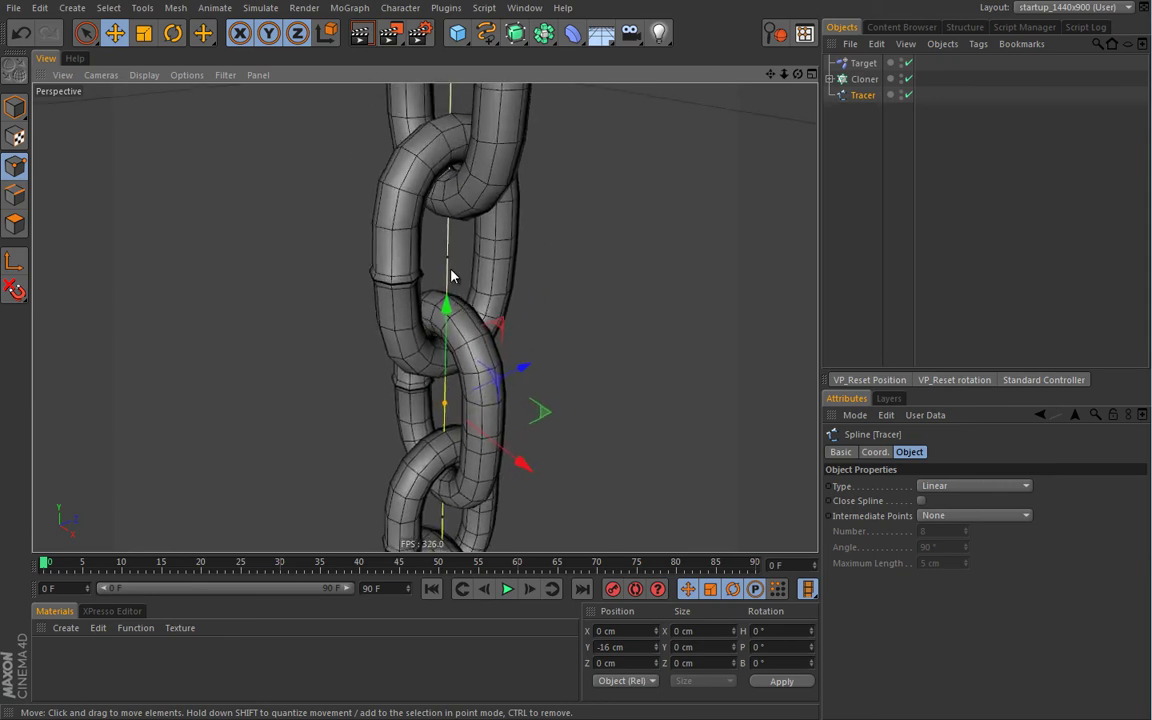
click(450, 262)
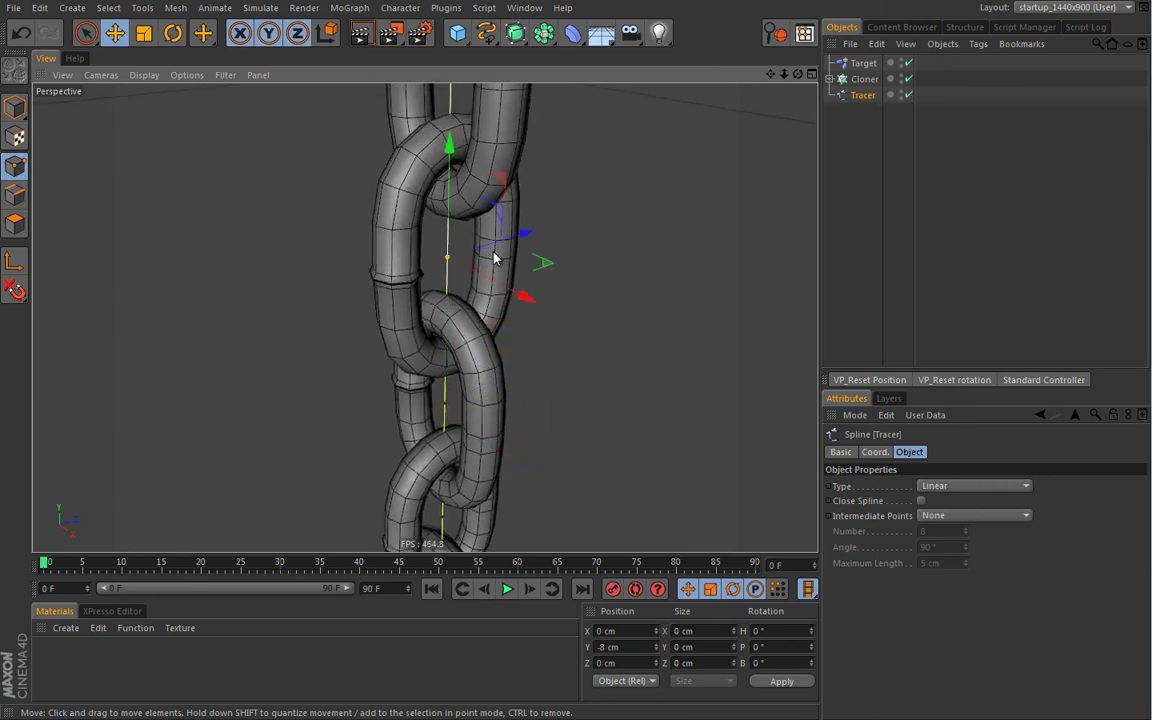
key(Return)
click(506, 265)
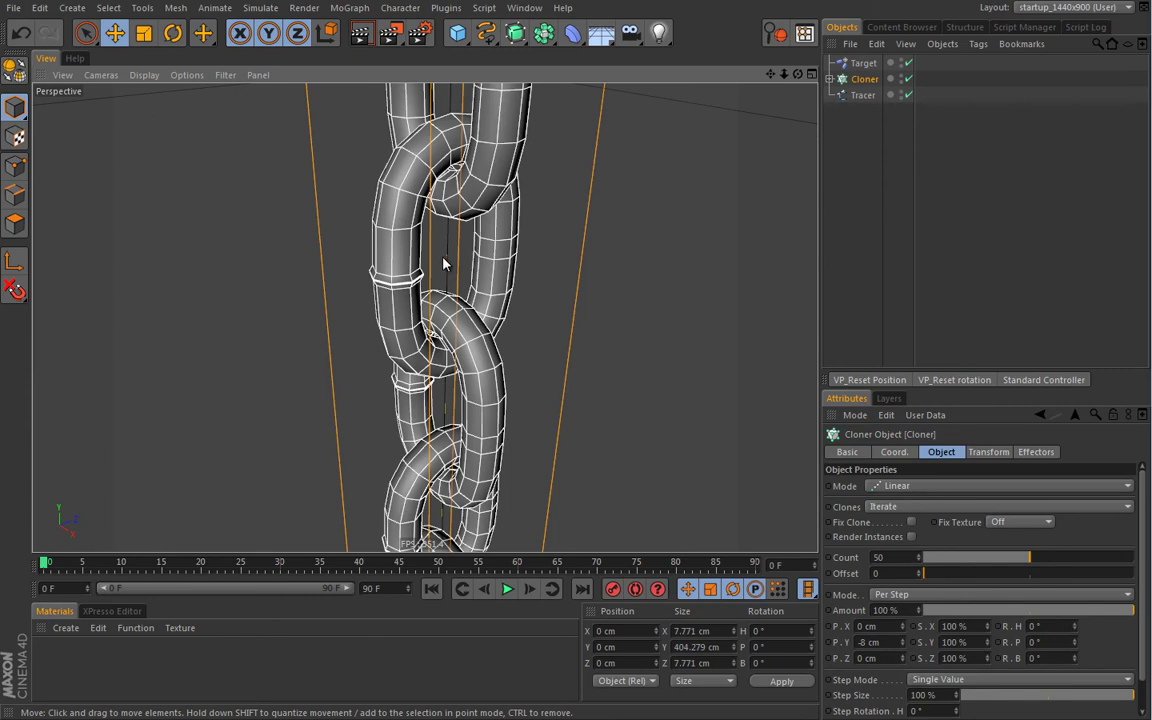
click(458, 258)
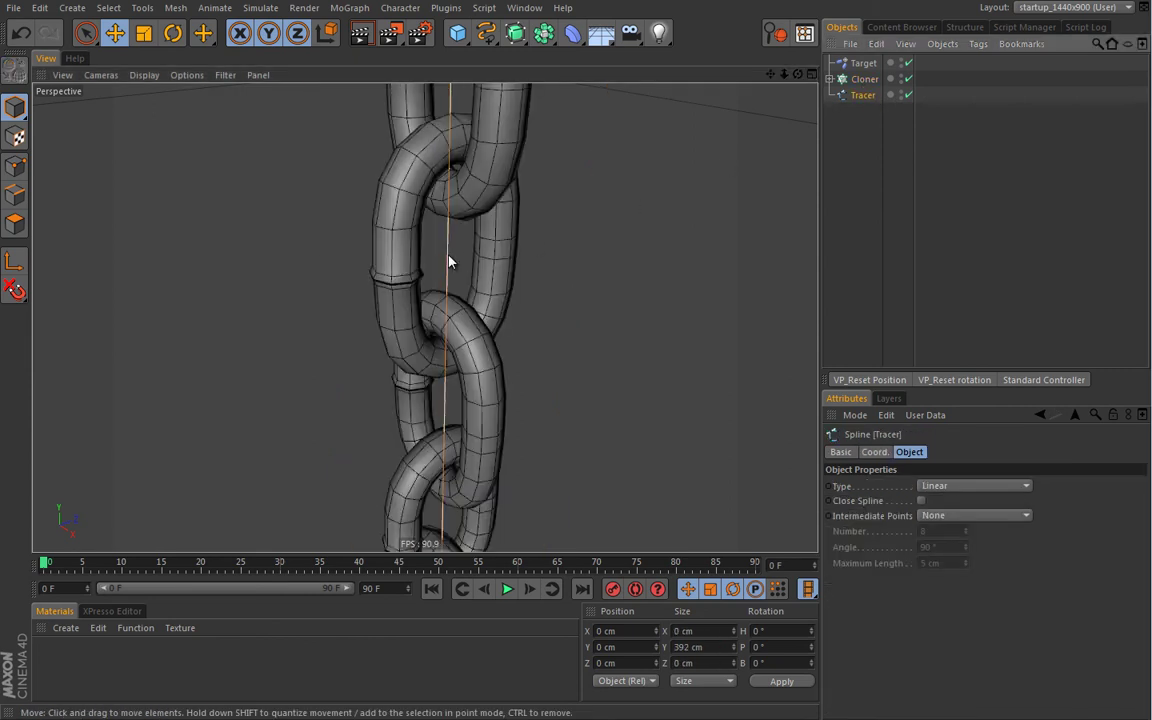
key(Return)
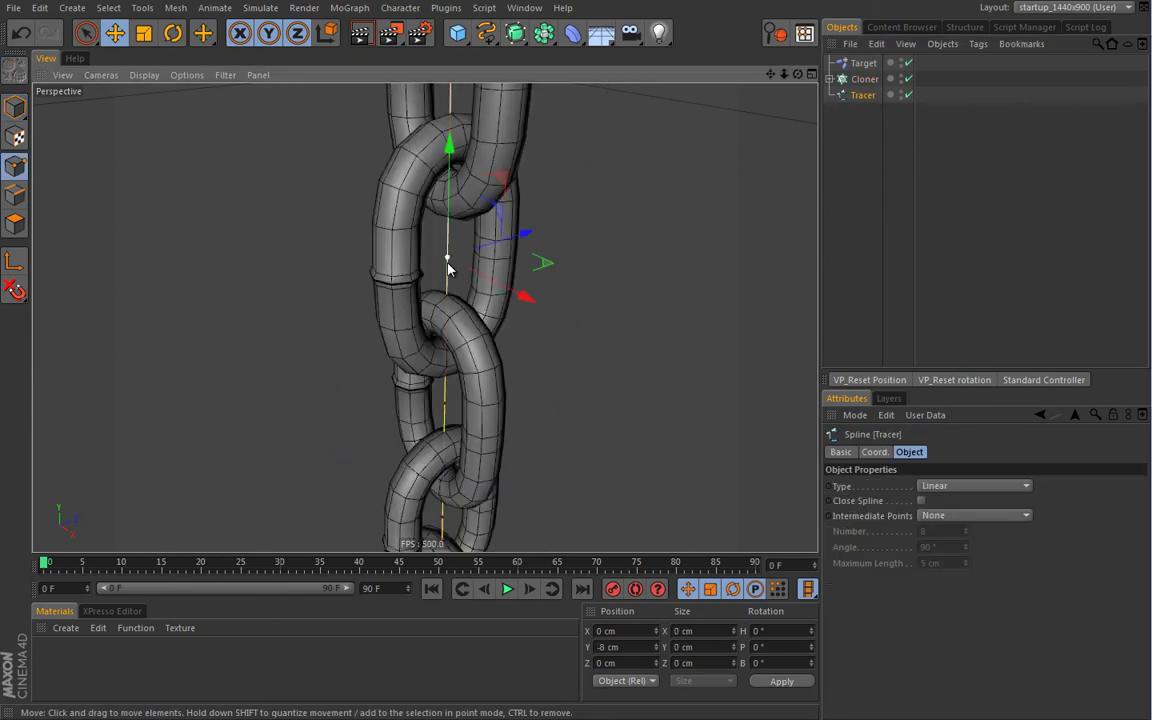
scroll(565, 207, down, 5)
alt+drag(352, 275, 461, 304)
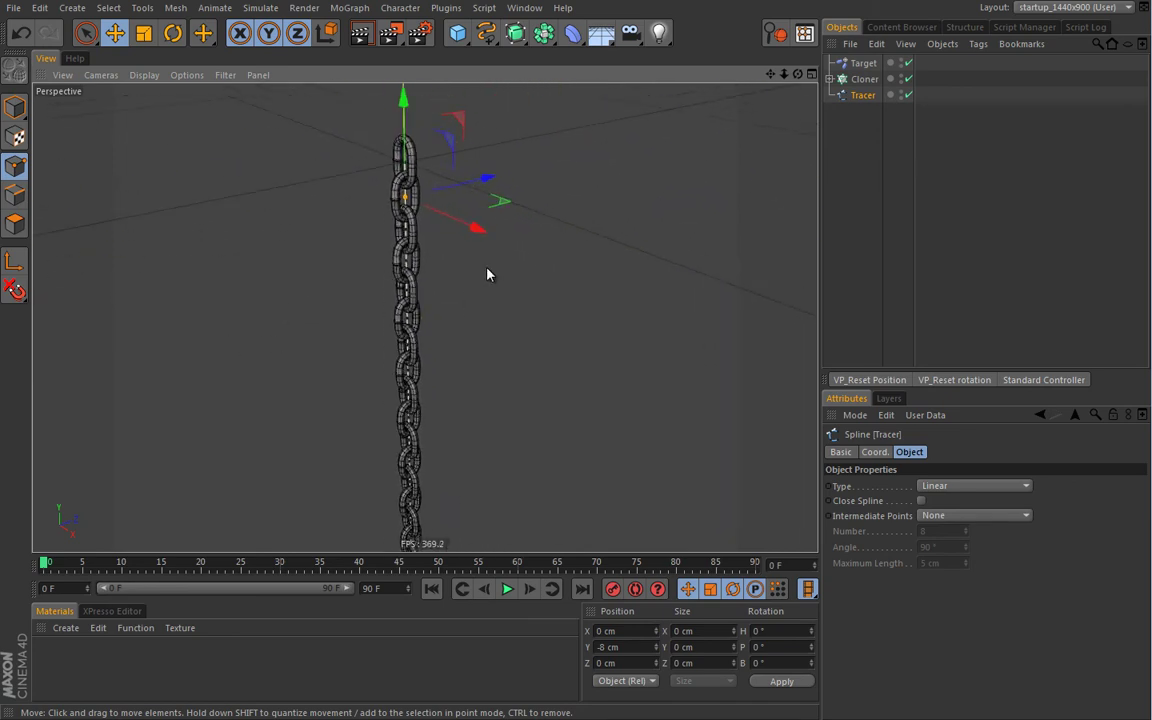
Step: Return to model mode and convert the Tracer spline to a joint chain with Spline to Joints
drag(15, 107, 57, 120)
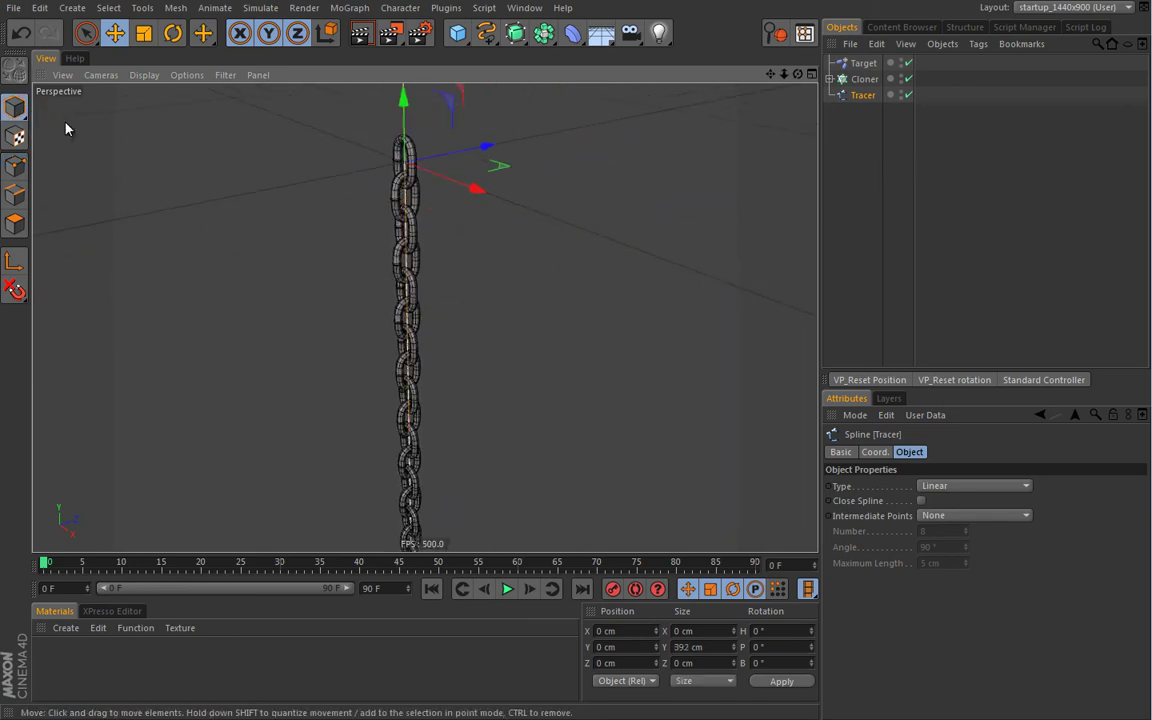
click(399, 9)
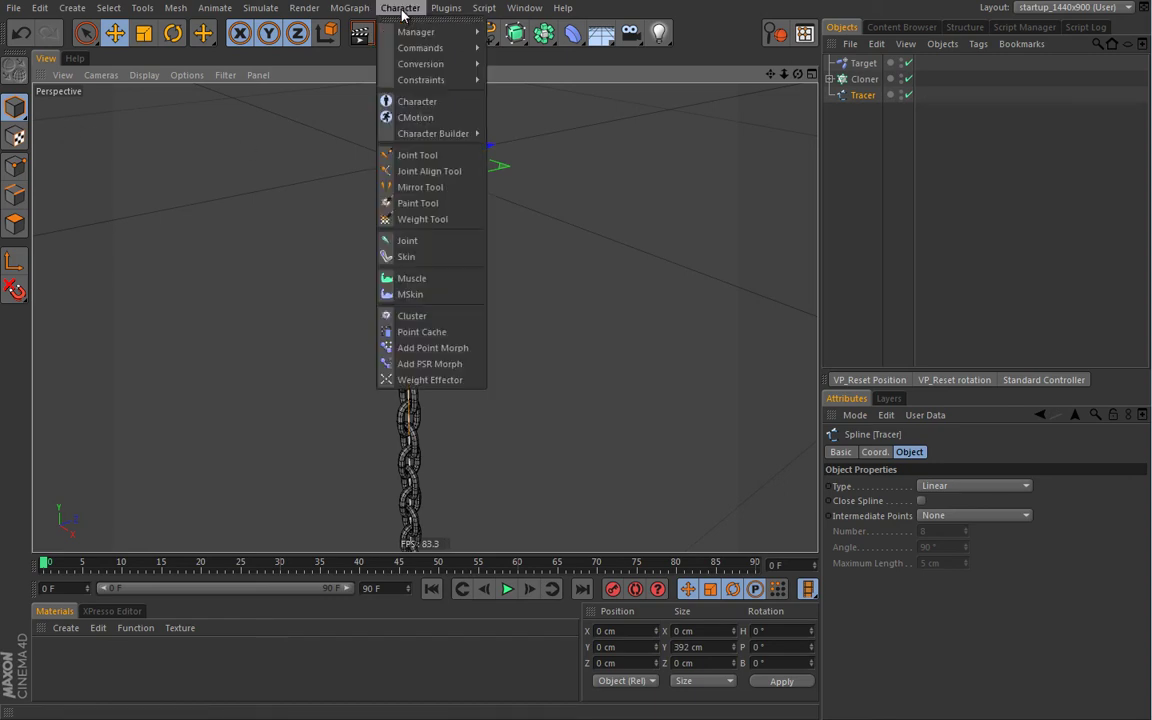
mouse_move(420, 63)
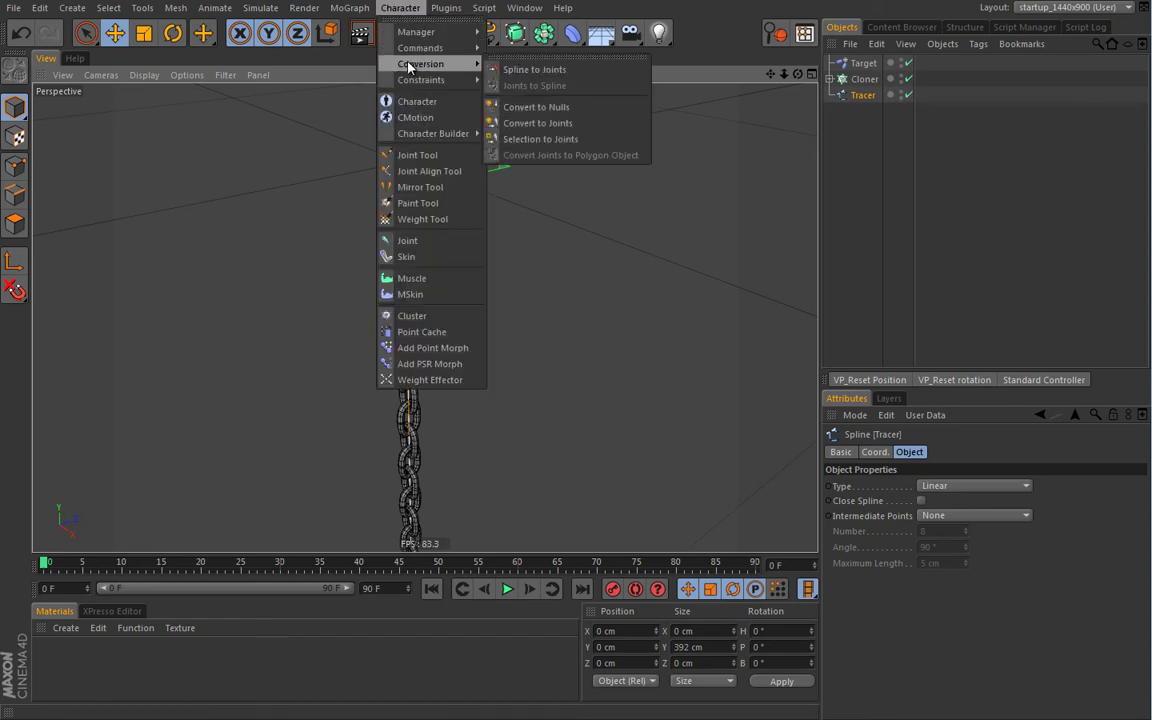
click(534, 70)
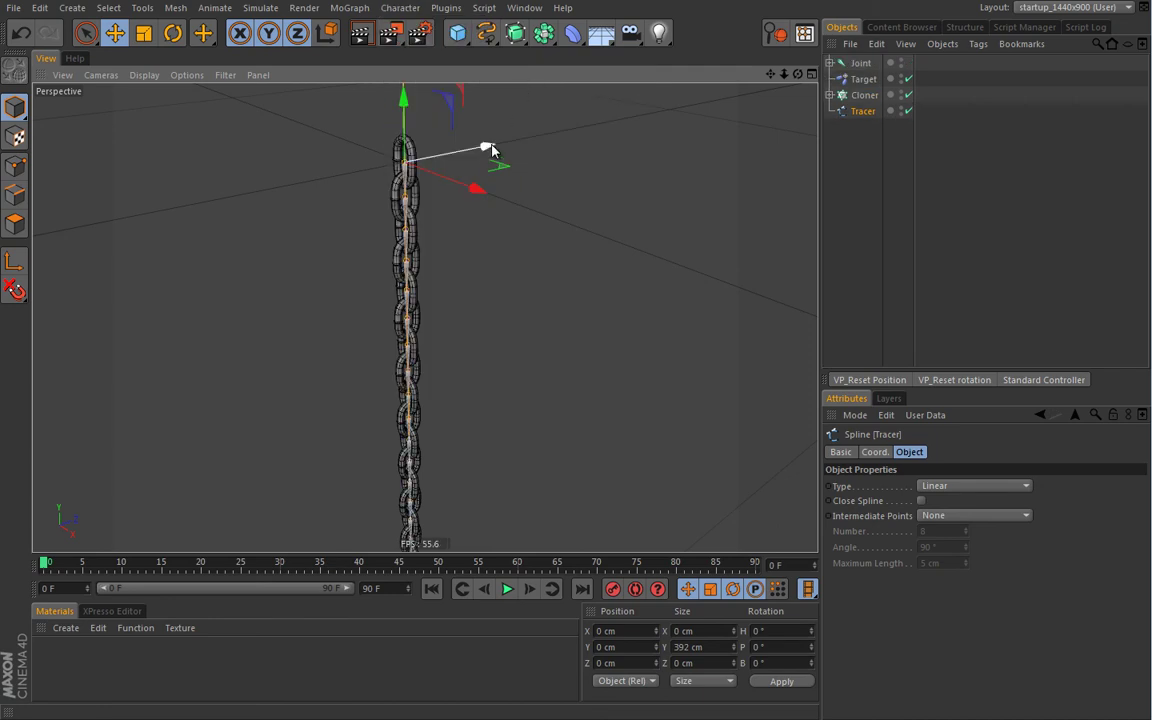
Step: Unfold the complete joint hierarchy and look through its nested joints
ctrl+click(830, 64)
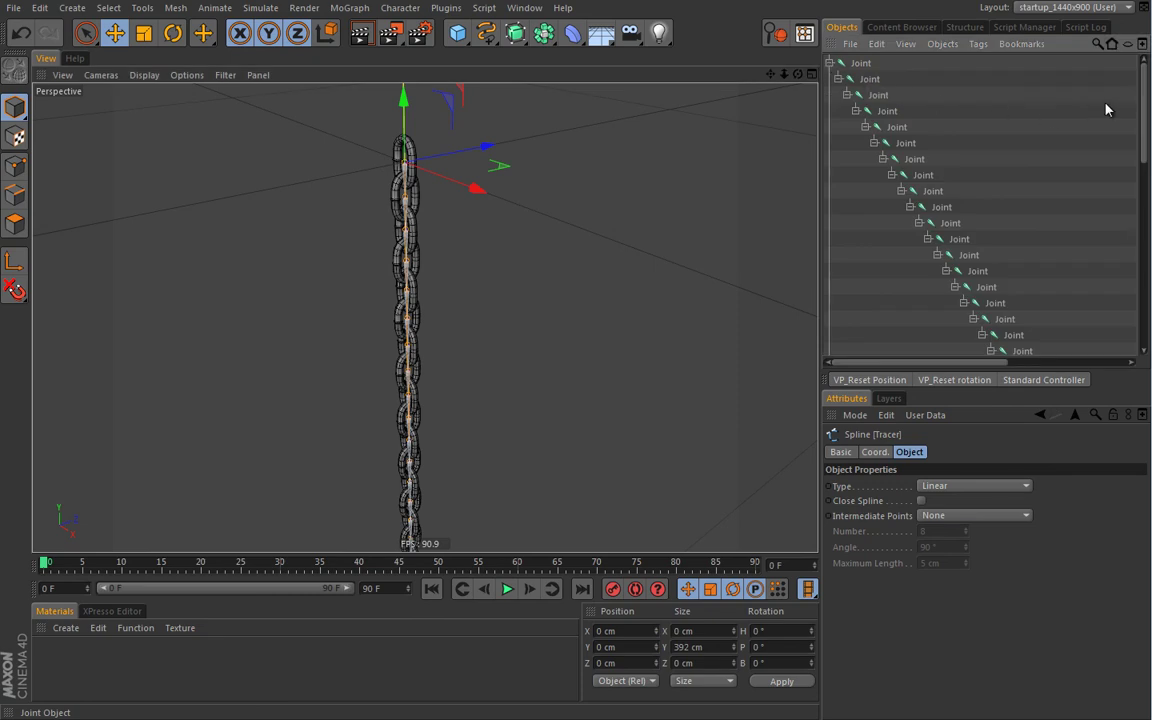
drag(1146, 88, 1132, 251)
drag(983, 364, 1113, 365)
scroll(1079, 260, up, 10)
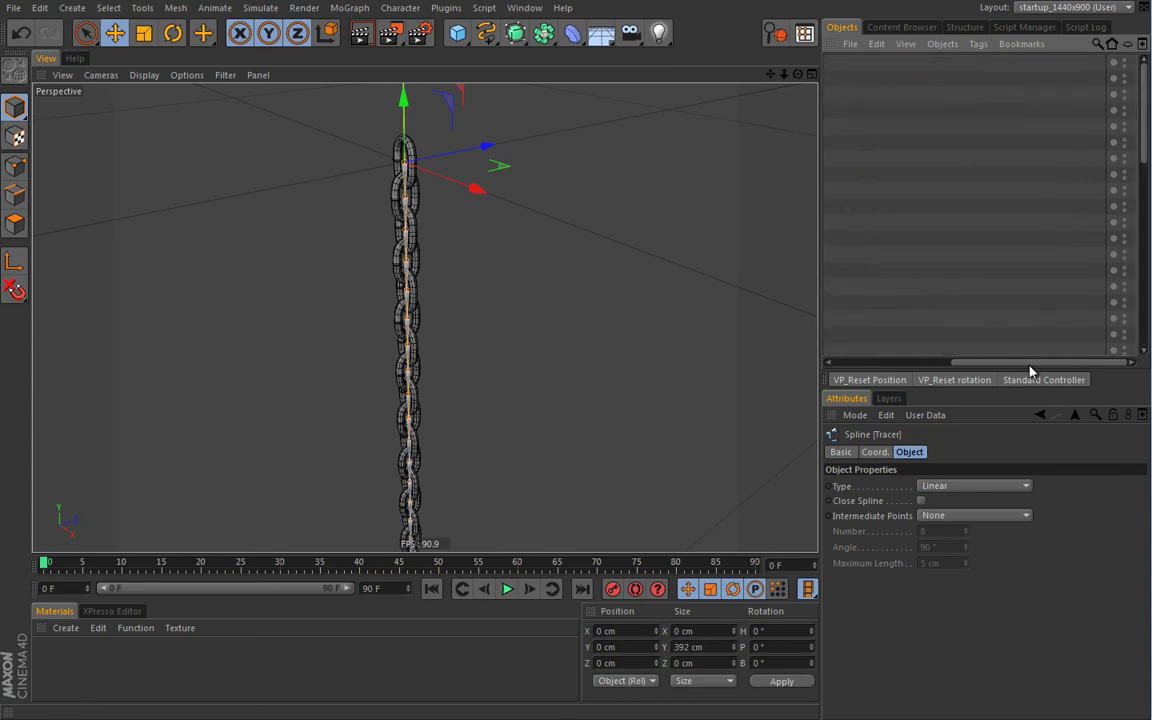
drag(1029, 366, 905, 366)
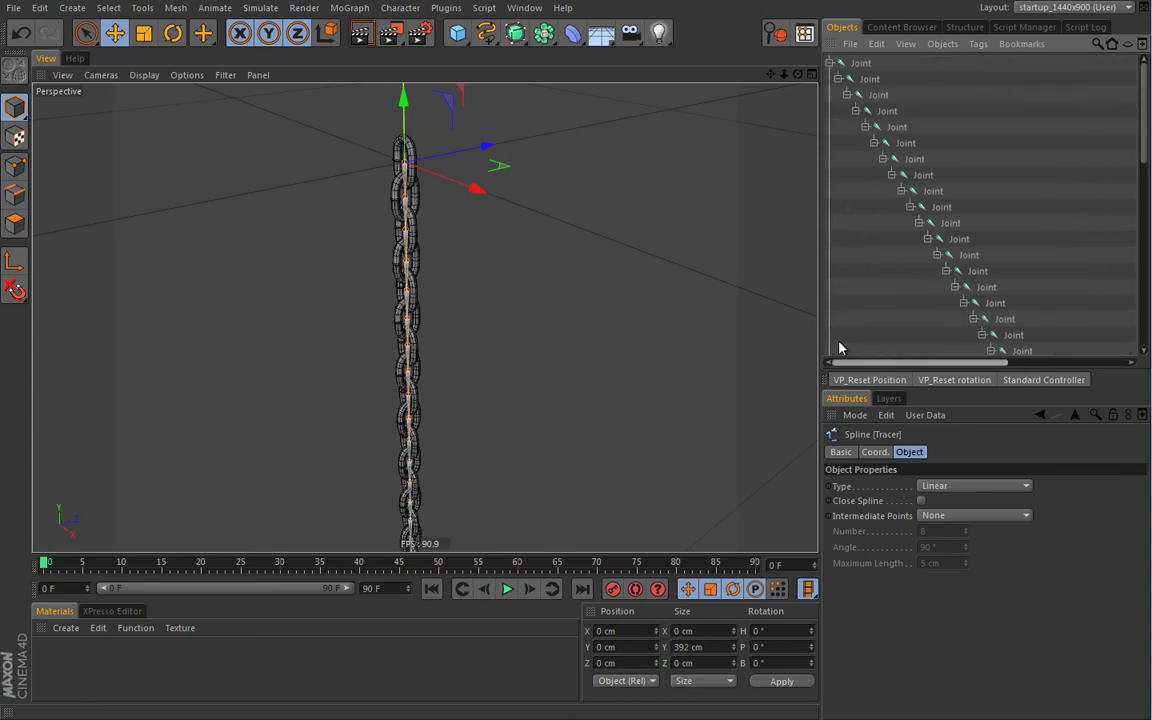
Step: Select every joint in the hierarchy, replace "Joint" in their names with "$N" using the Naming Tool, and check the numbering
click(862, 64)
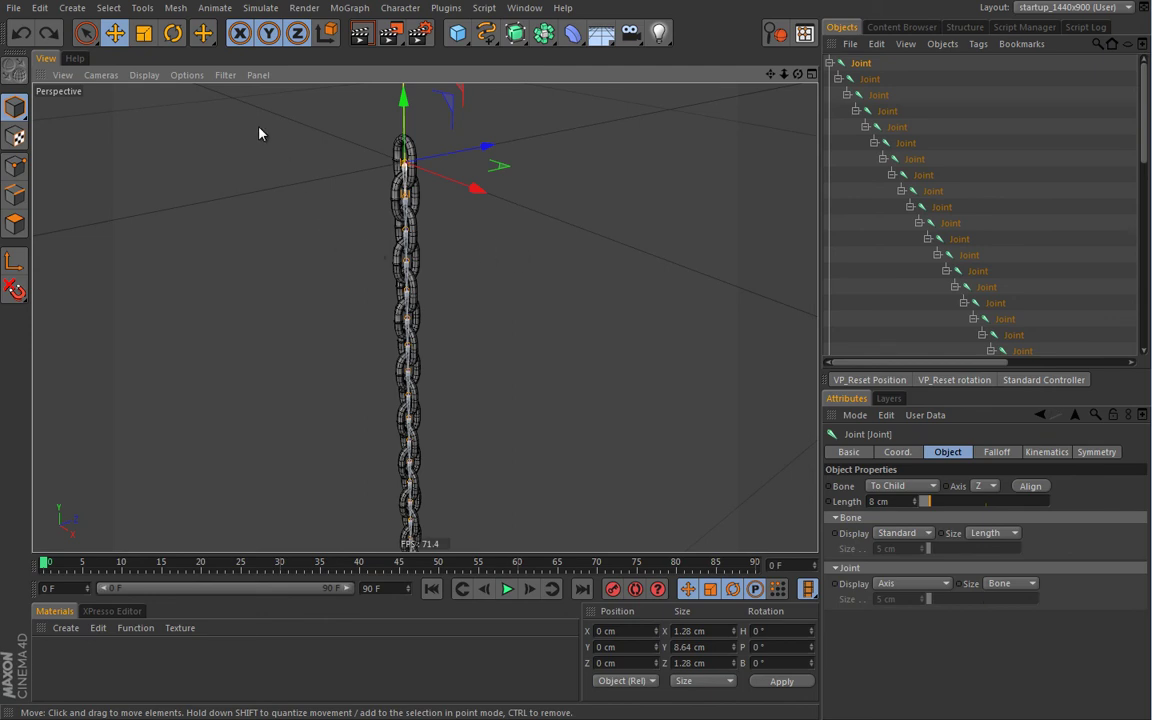
click(133, 10)
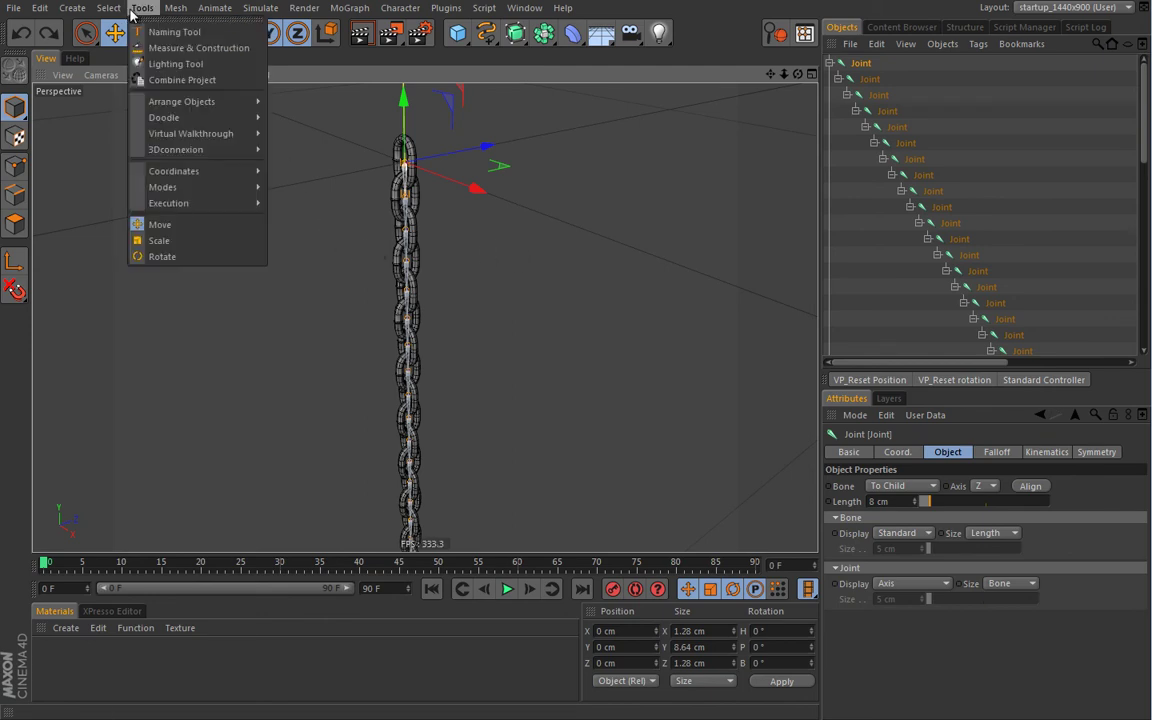
click(174, 33)
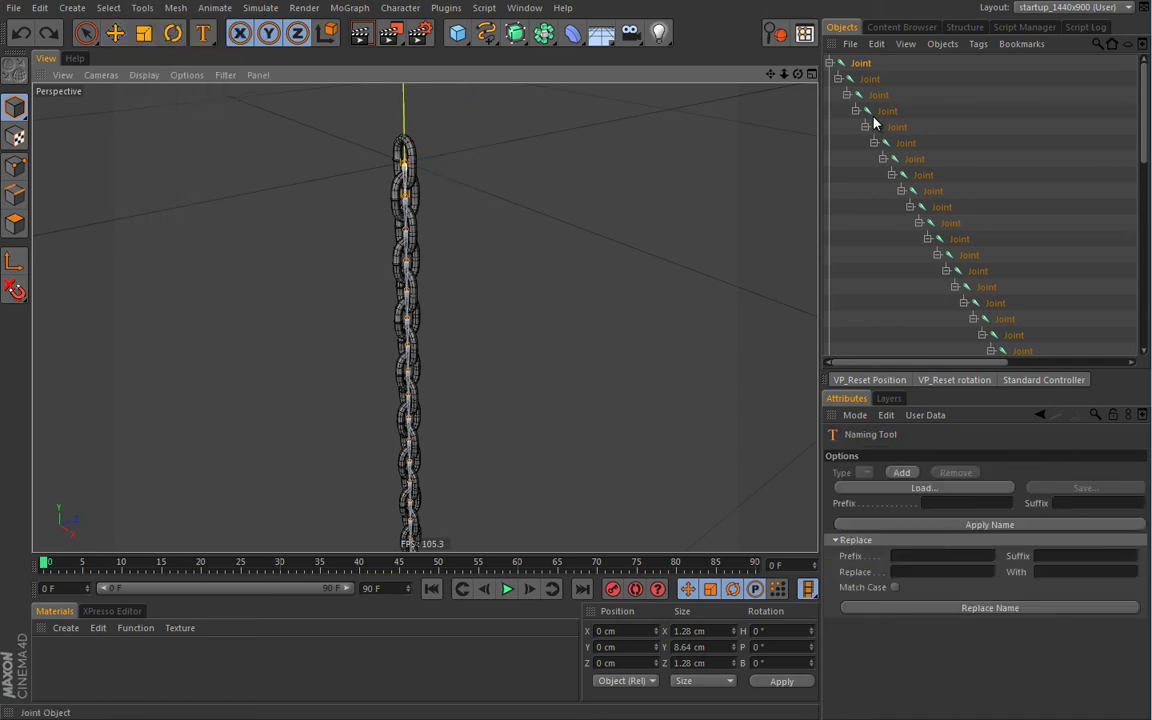
click(865, 66)
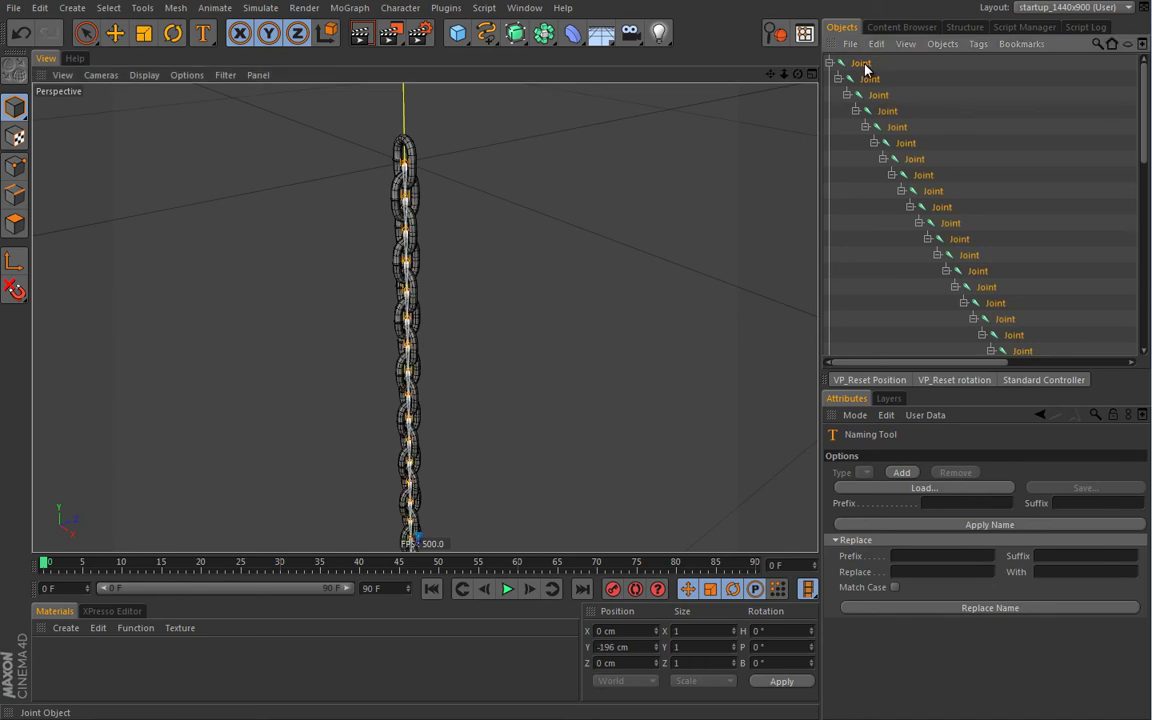
click(917, 570)
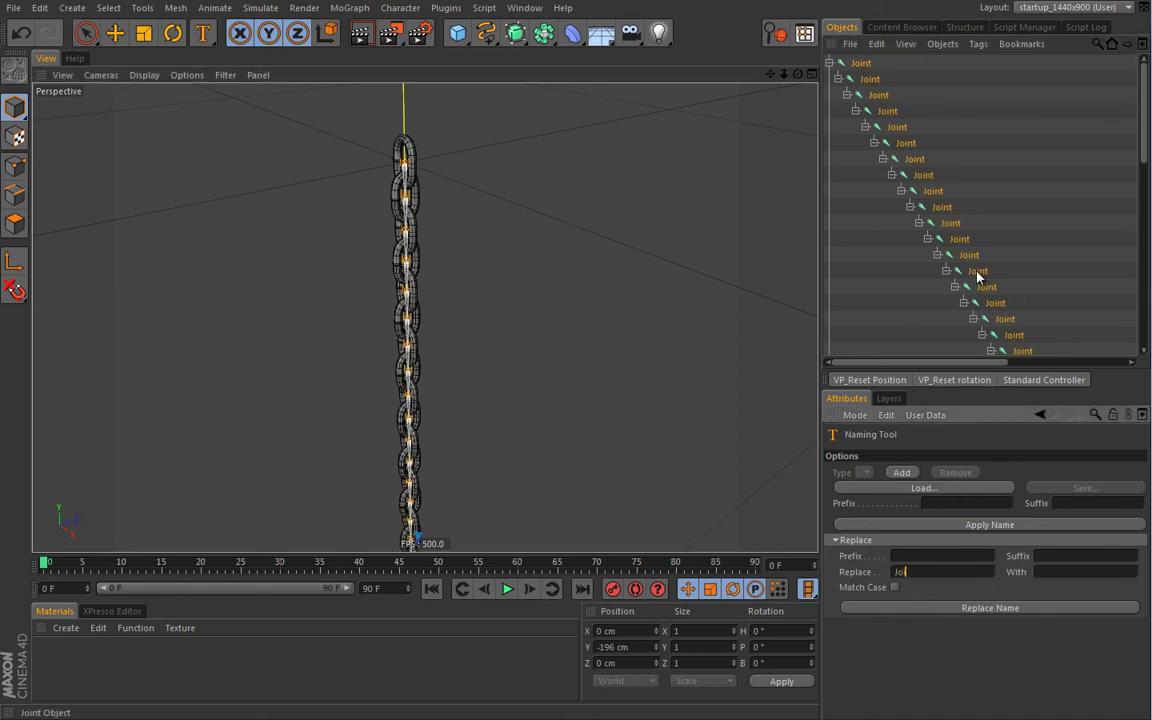
key(Tab)
click(987, 608)
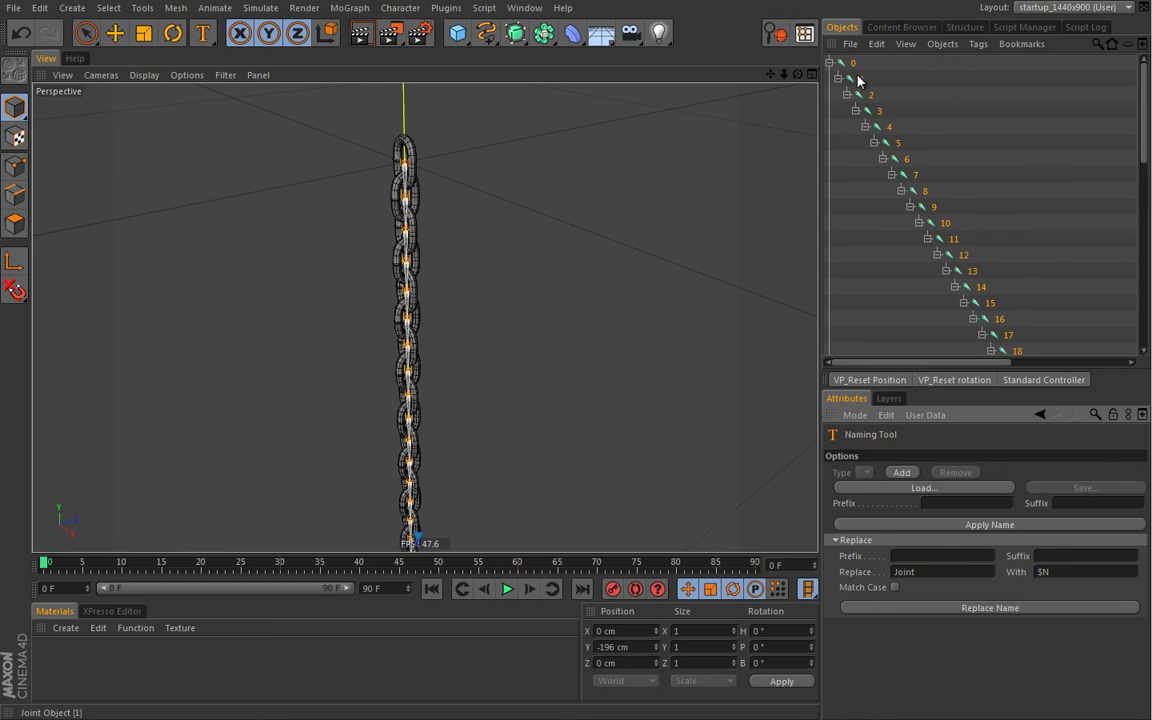
scroll(950, 250, down, 10)
drag(956, 364, 1134, 360)
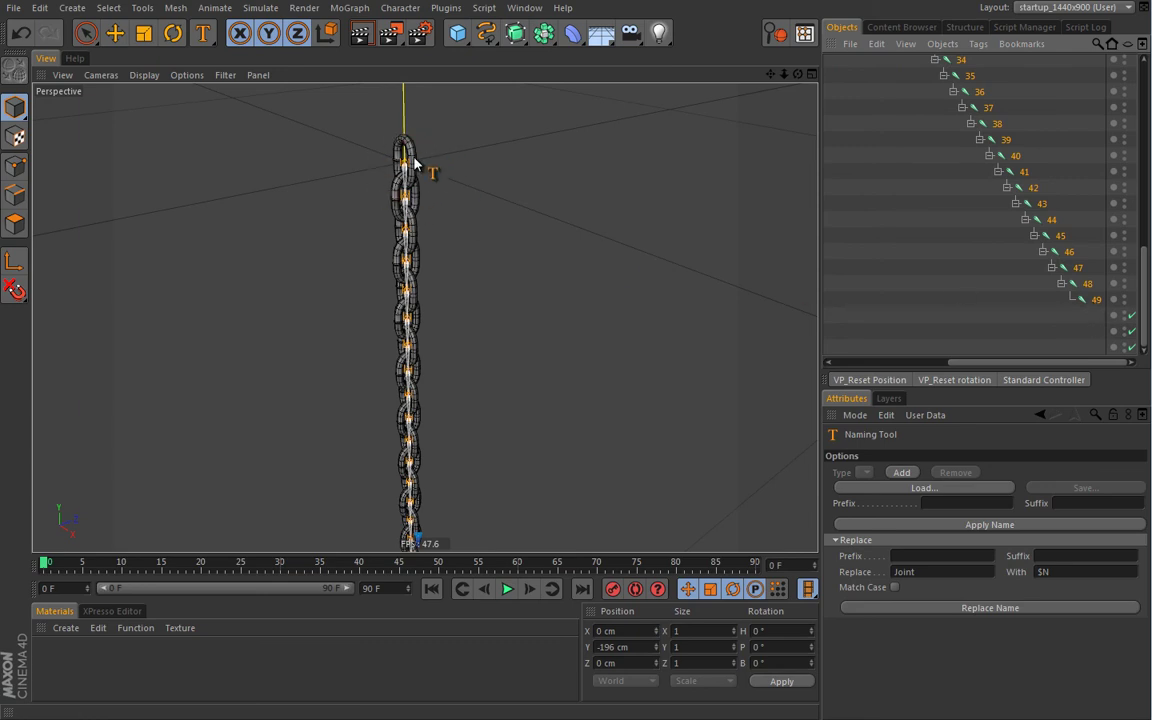
scroll(960, 200, up, 5)
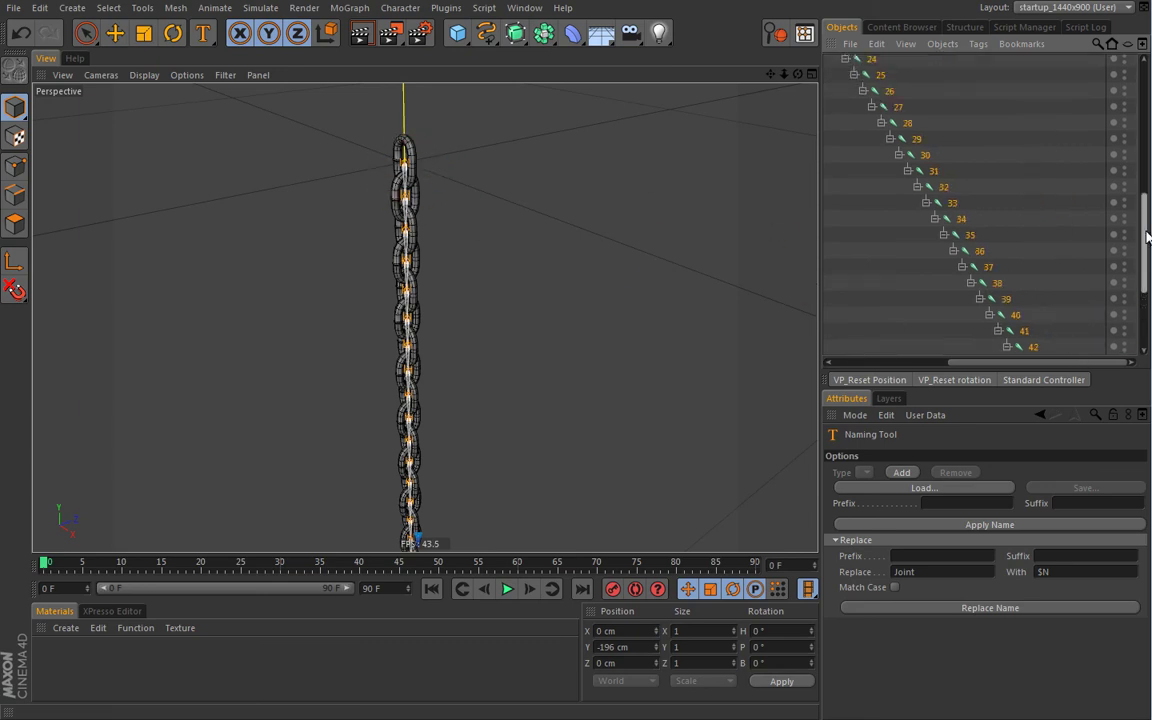
Step: Fold the entire object hierarchy and delete the Tracer object
click(905, 44)
mouse_move(930, 84)
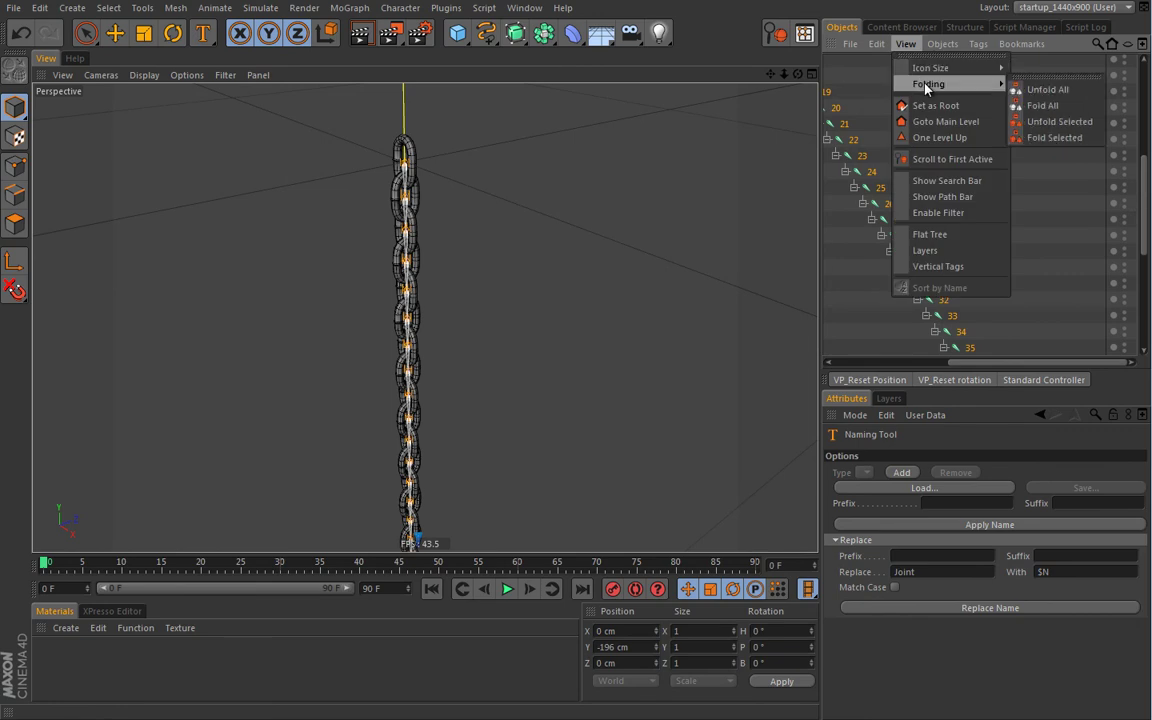
click(1048, 106)
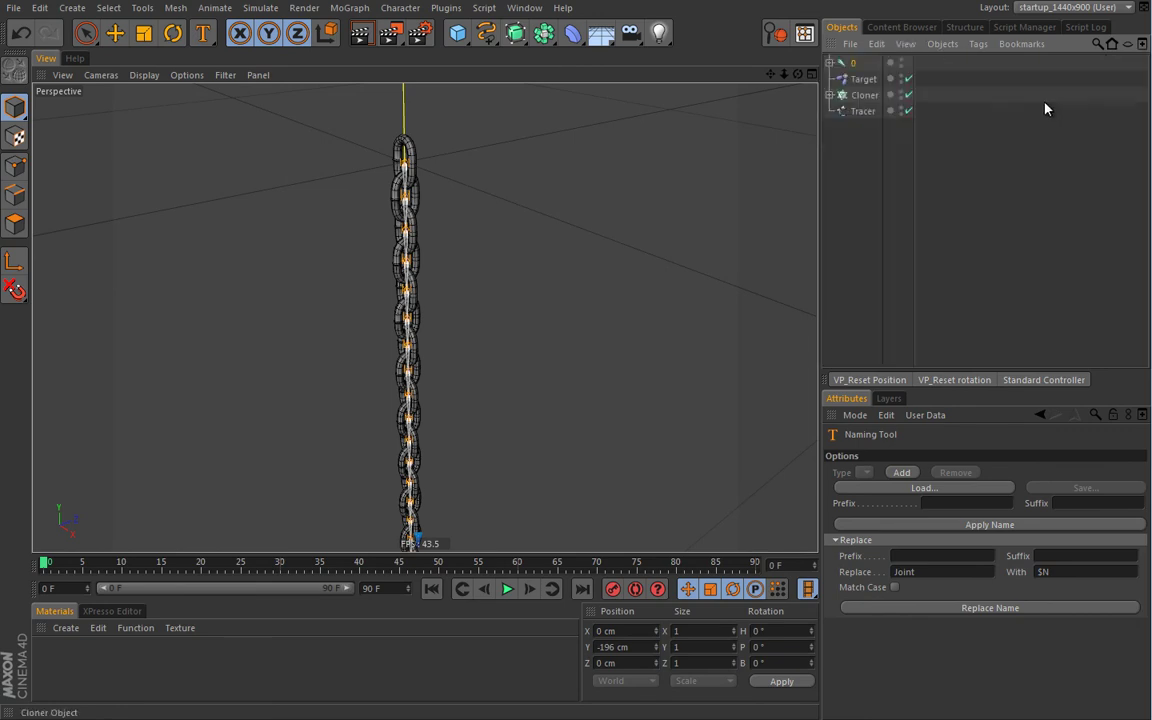
click(865, 111)
key(Delete)
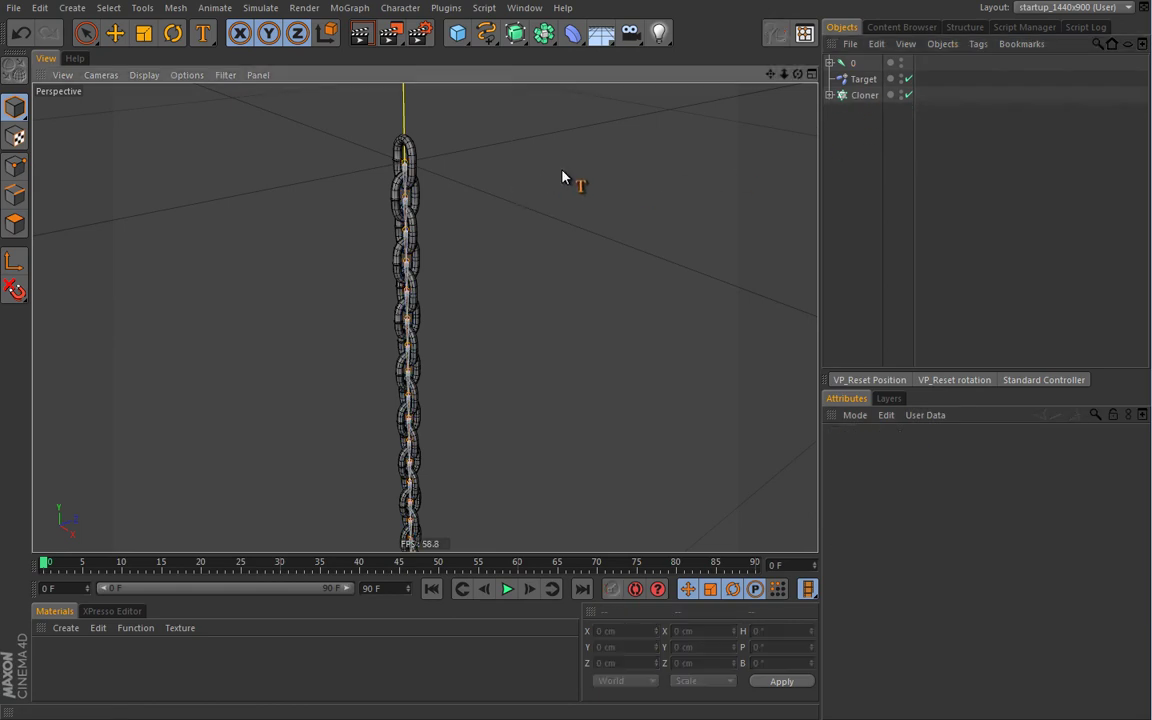
Step: Select all joints in the chain and set their bone display to Line with a custom size of 2 cm
click(852, 64)
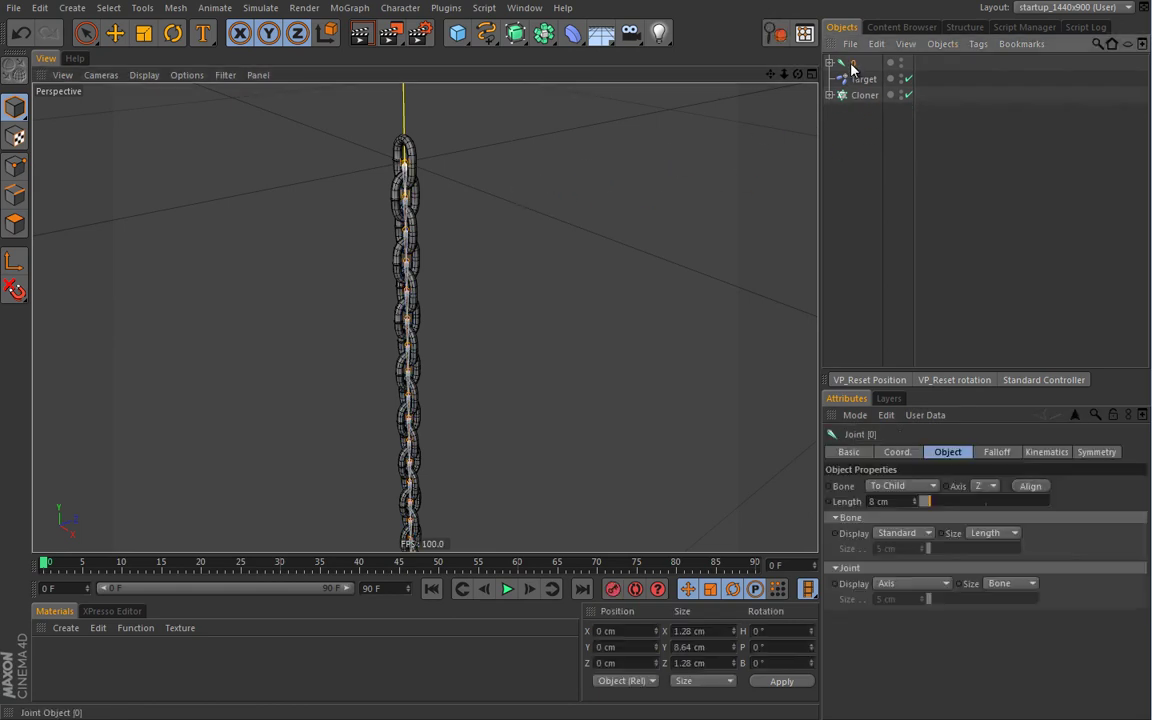
middle_click(852, 64)
click(905, 533)
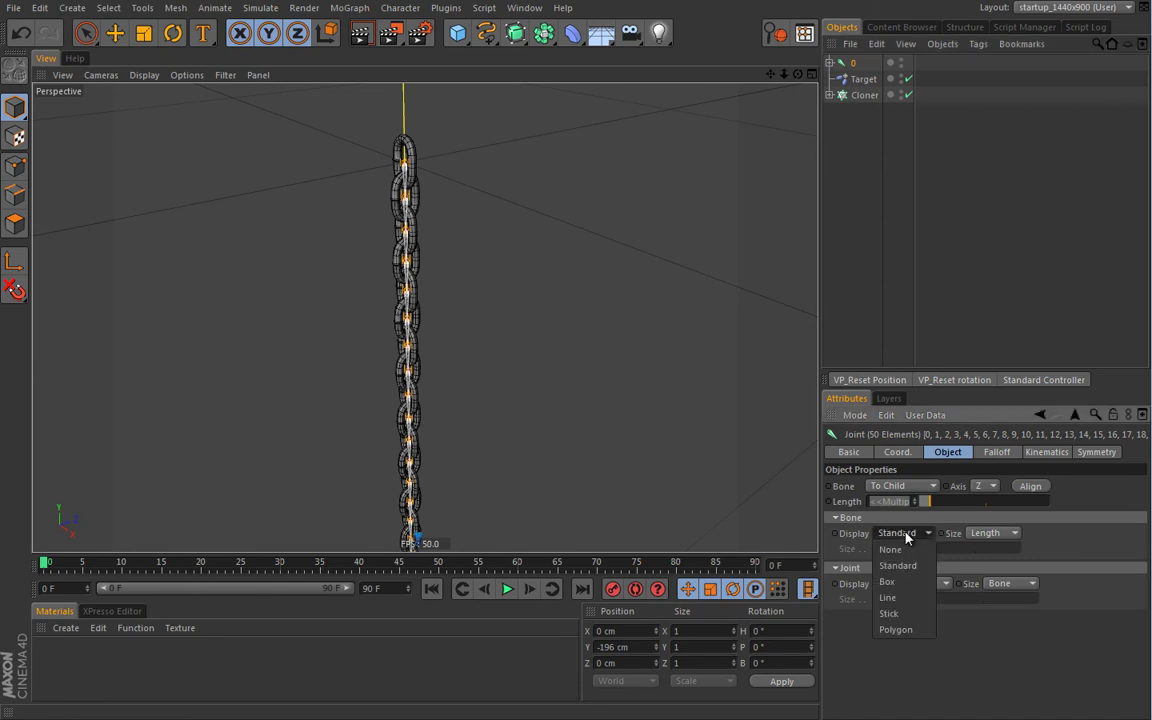
click(889, 598)
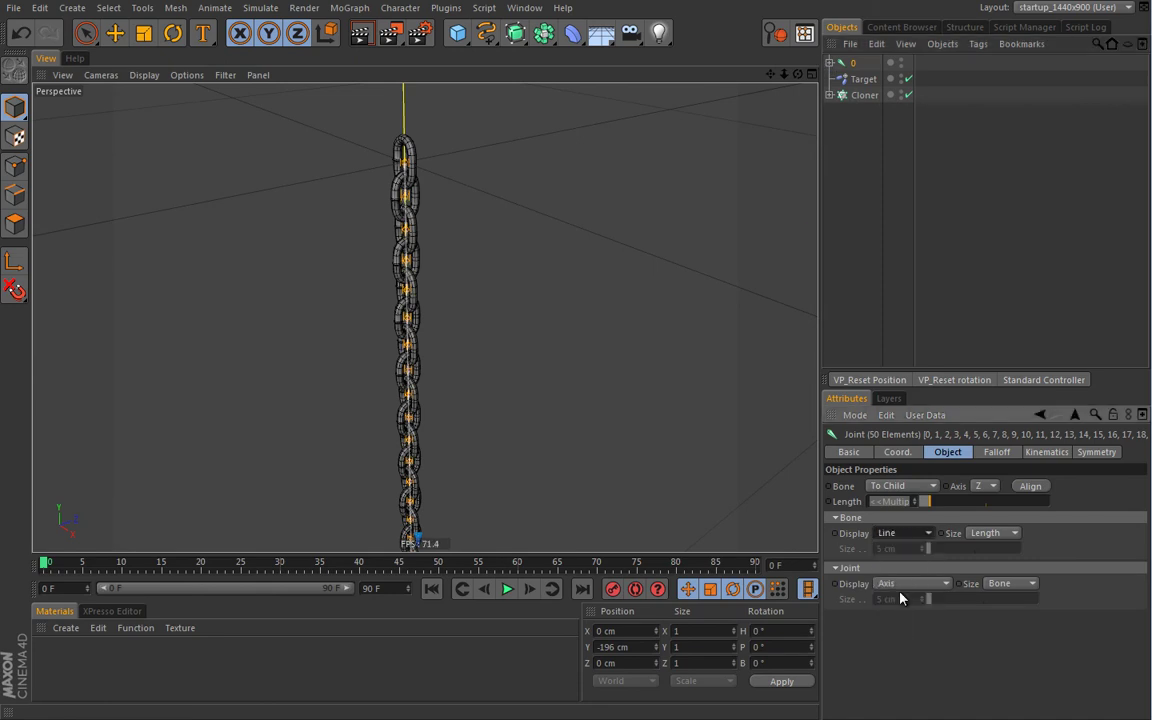
click(1007, 533)
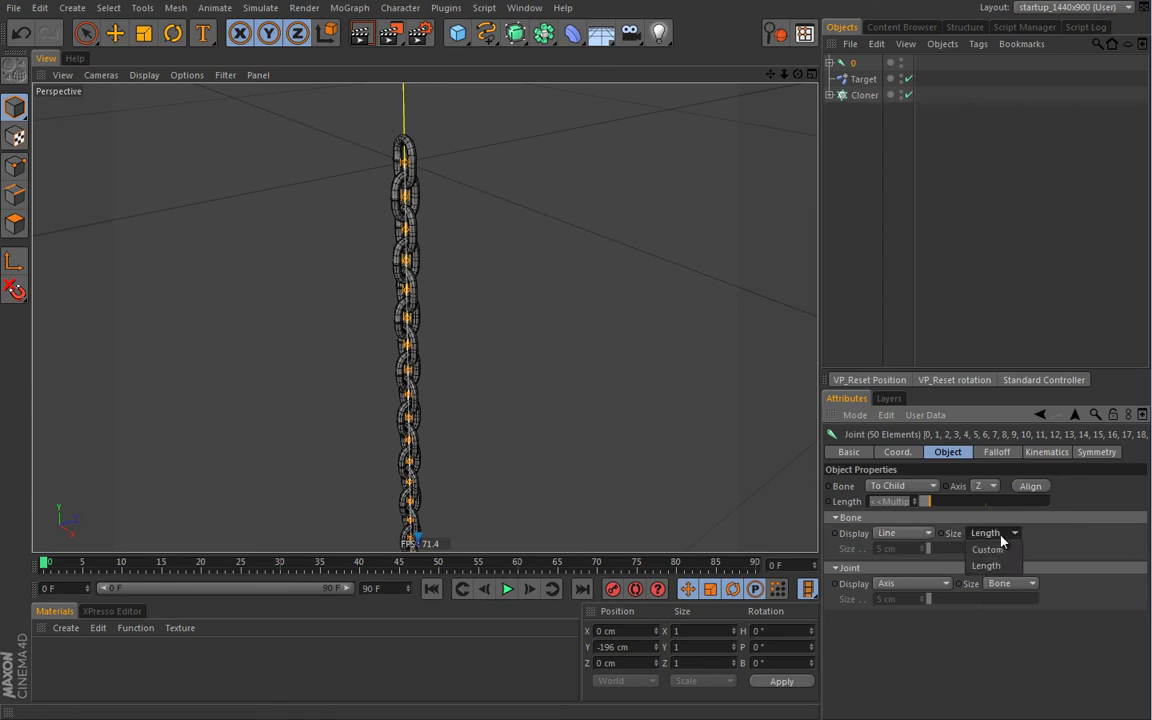
click(990, 560)
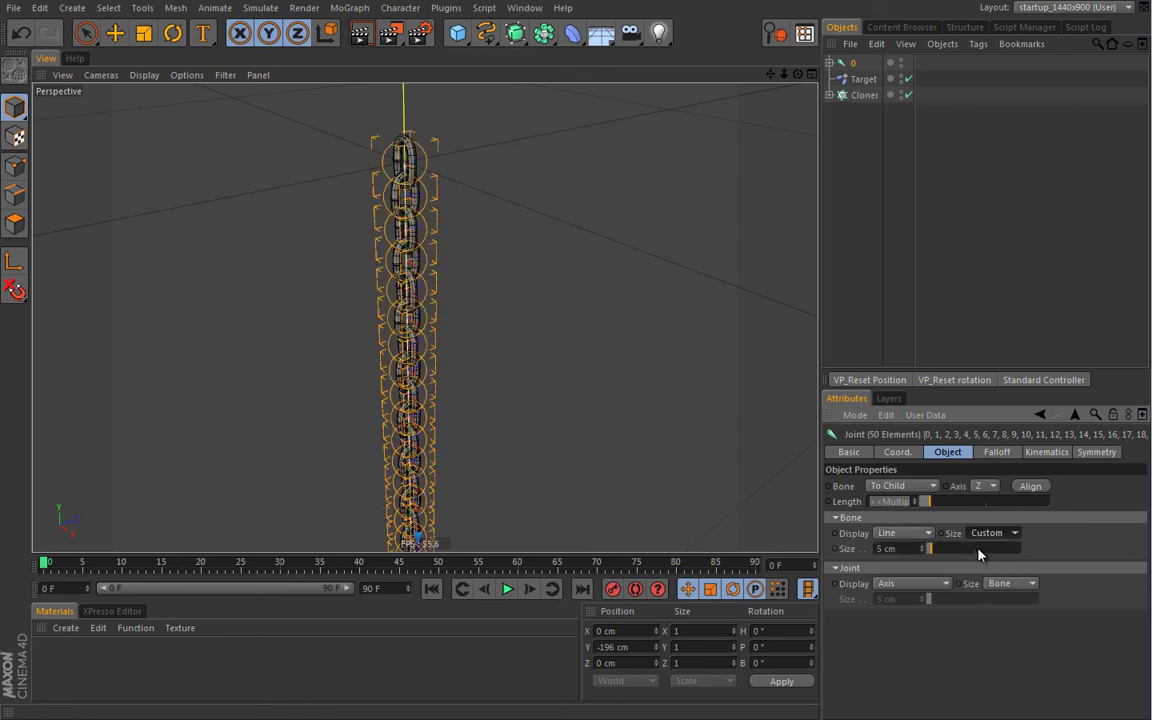
drag(923, 546, 926, 556)
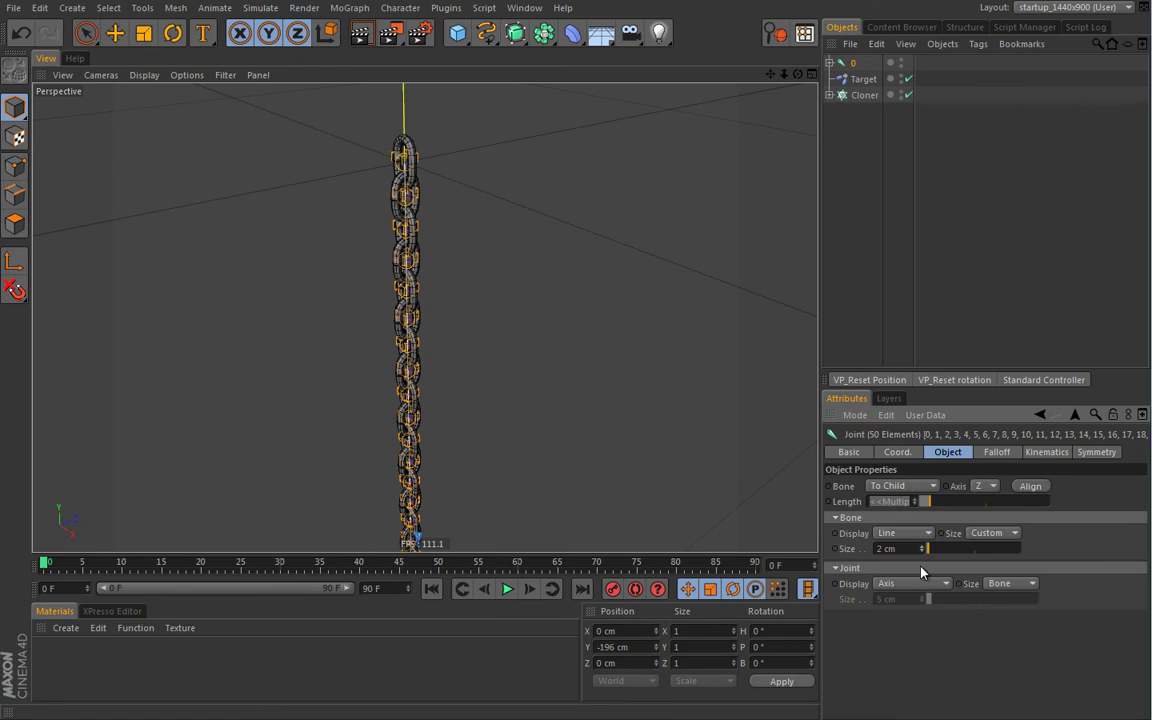
Step: Change the display color of all selected joints to red (RGB 221, 29, 58)
click(884, 453)
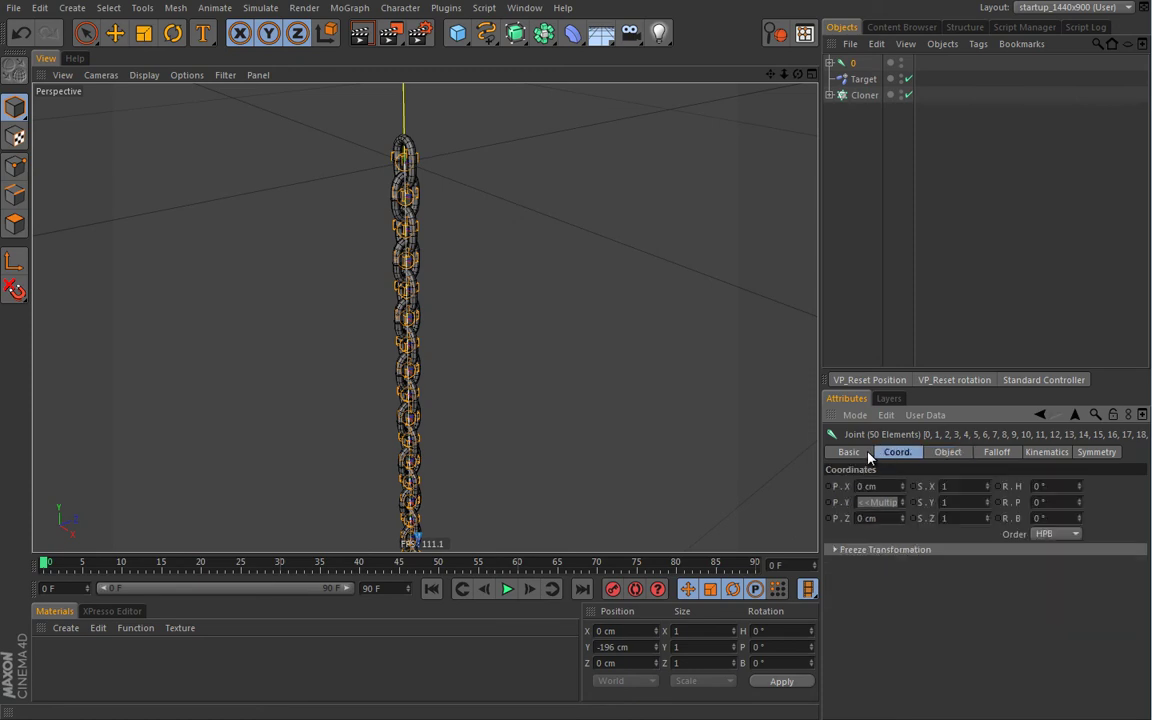
click(866, 453)
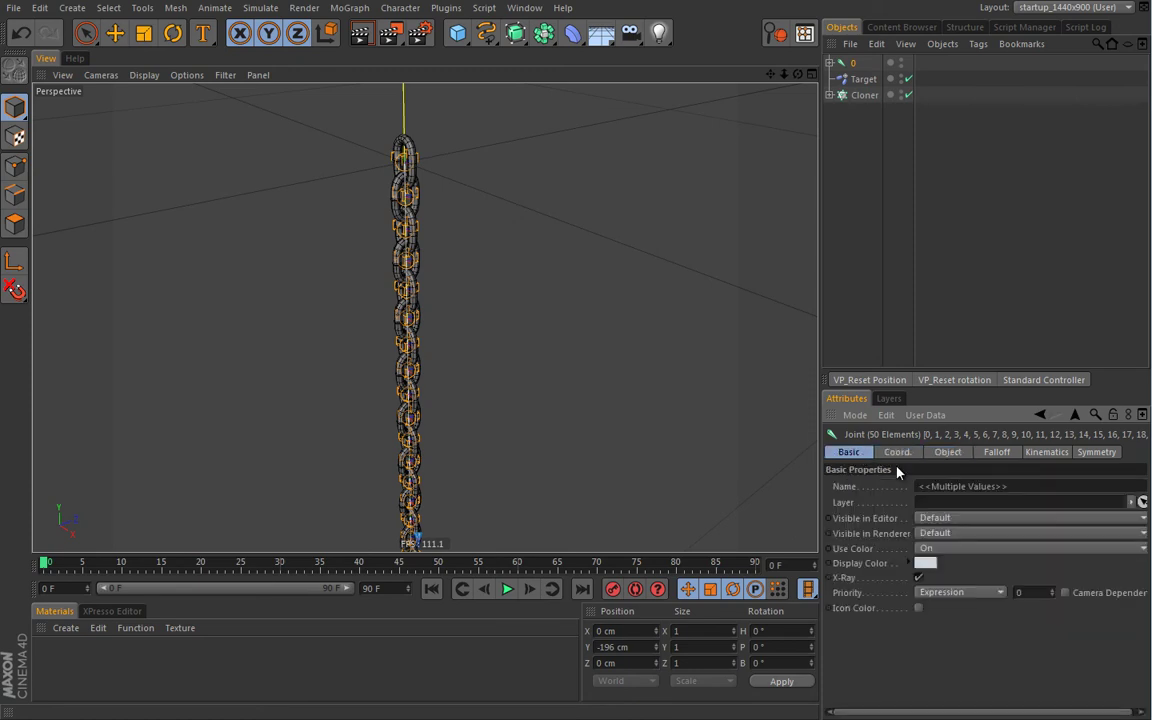
click(927, 566)
click(1028, 599)
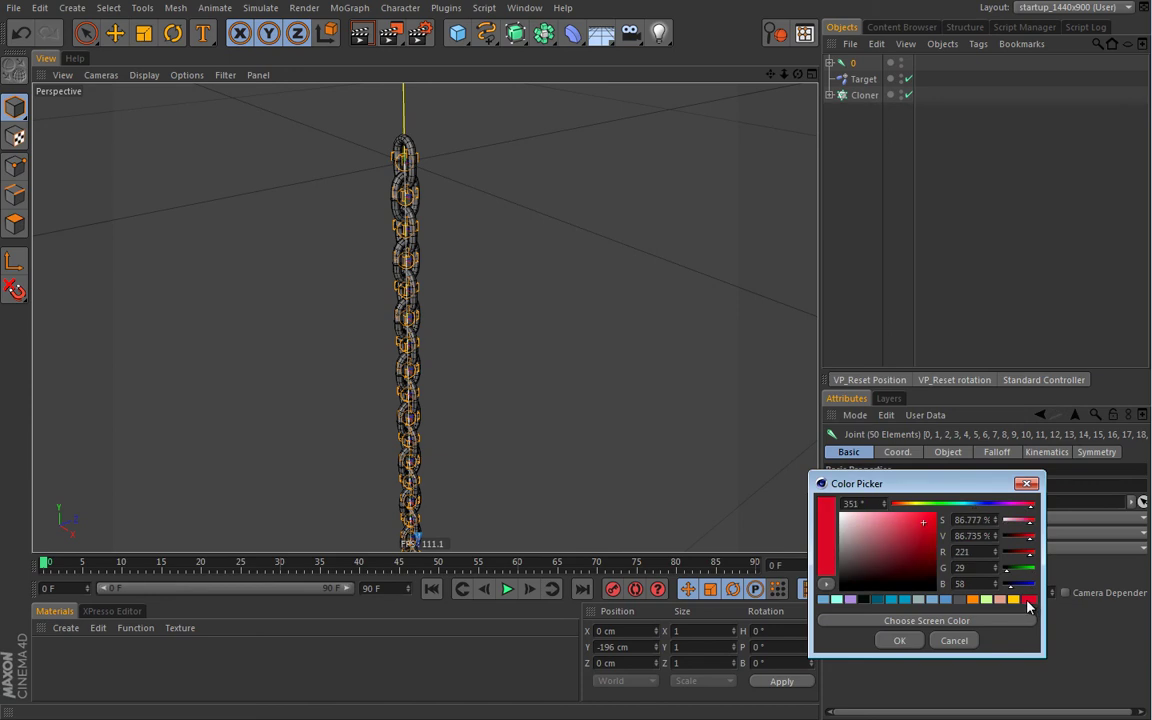
click(899, 641)
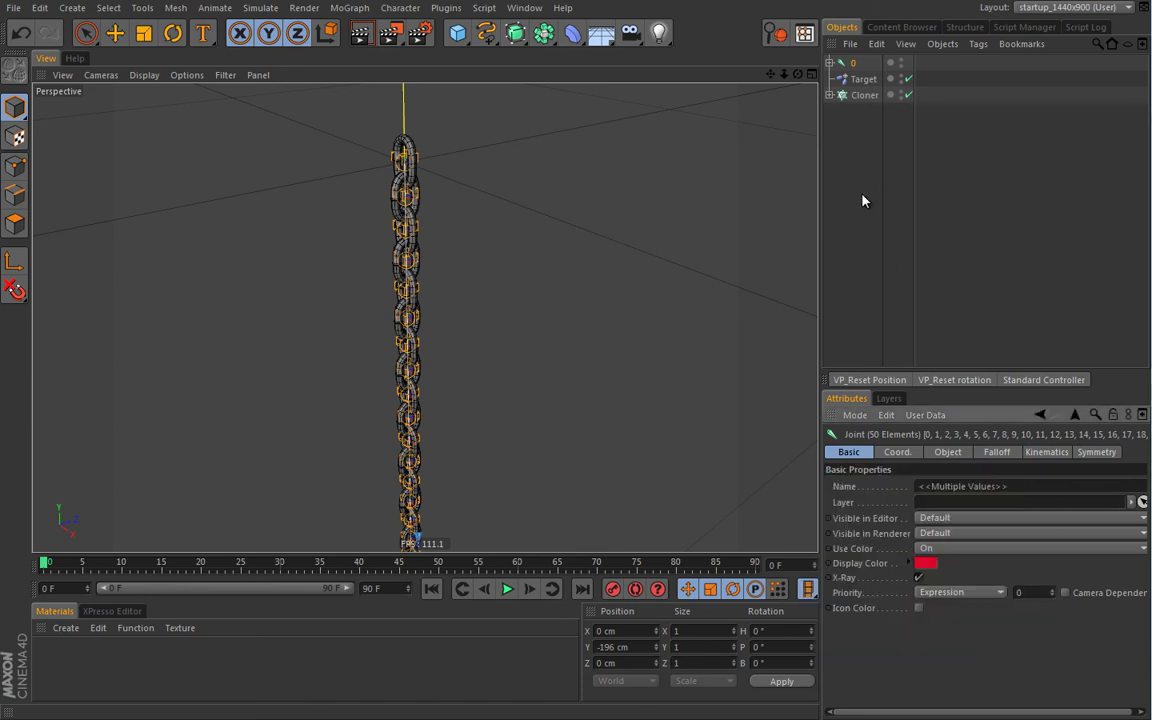
Step: Set the joint display of all selected joints to Circle
click(945, 453)
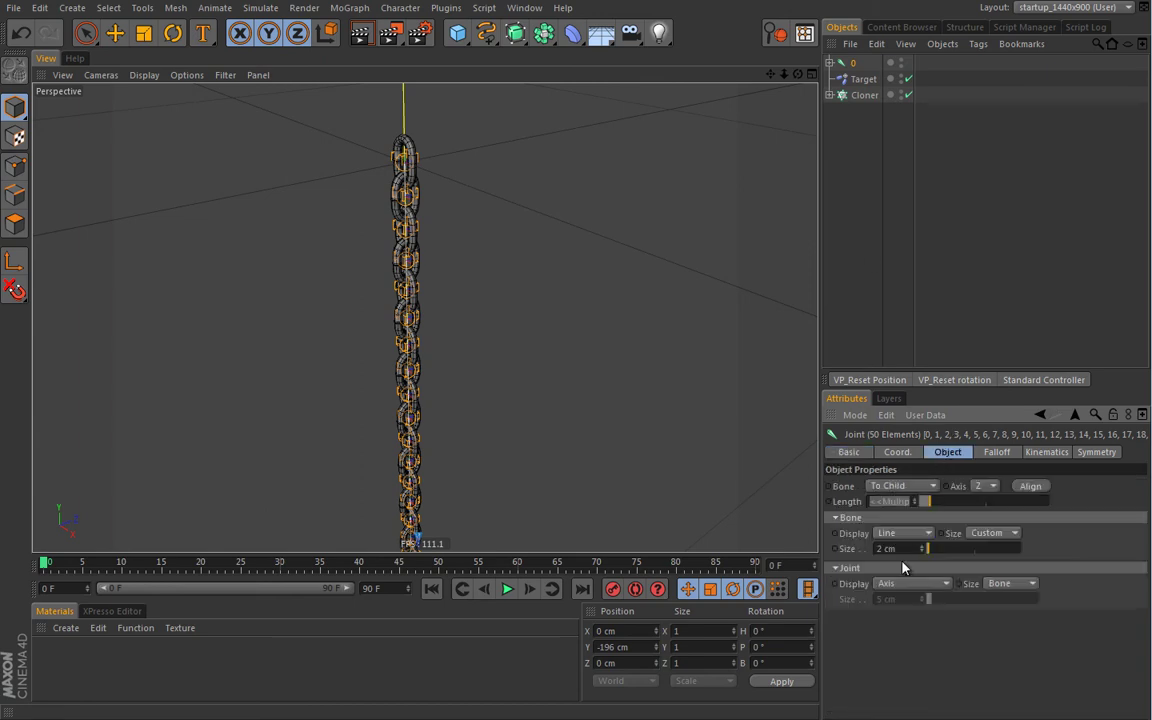
click(917, 588)
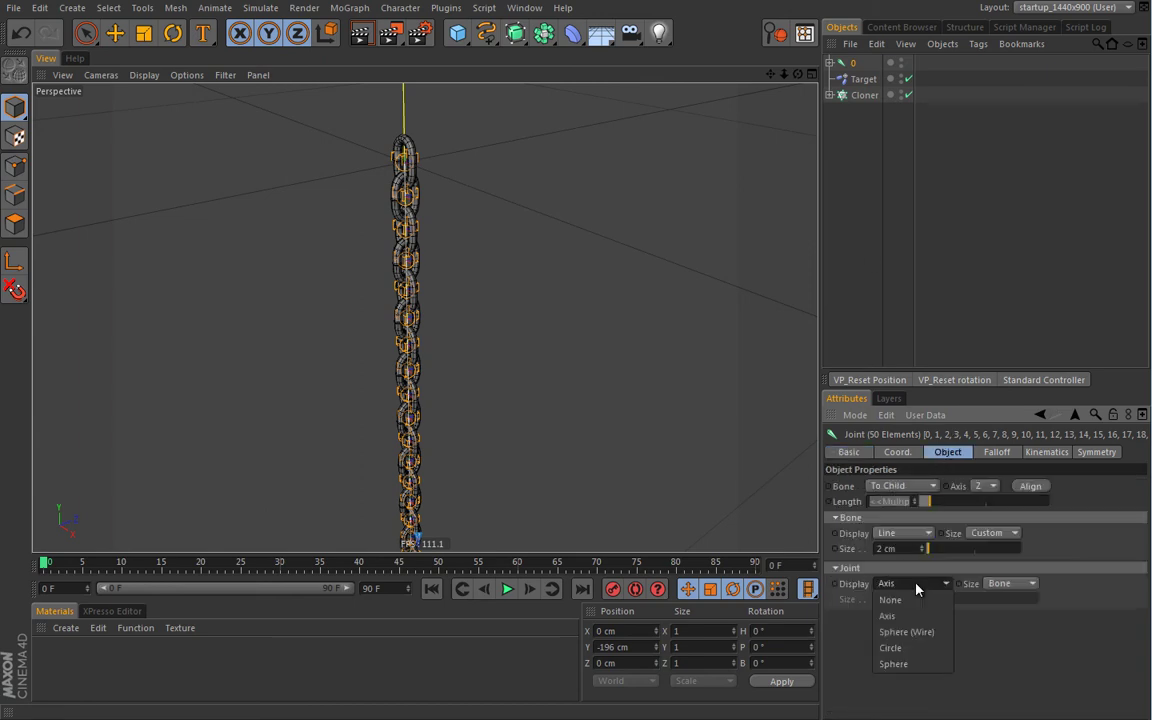
click(901, 648)
alt+drag(594, 364, 353, 310)
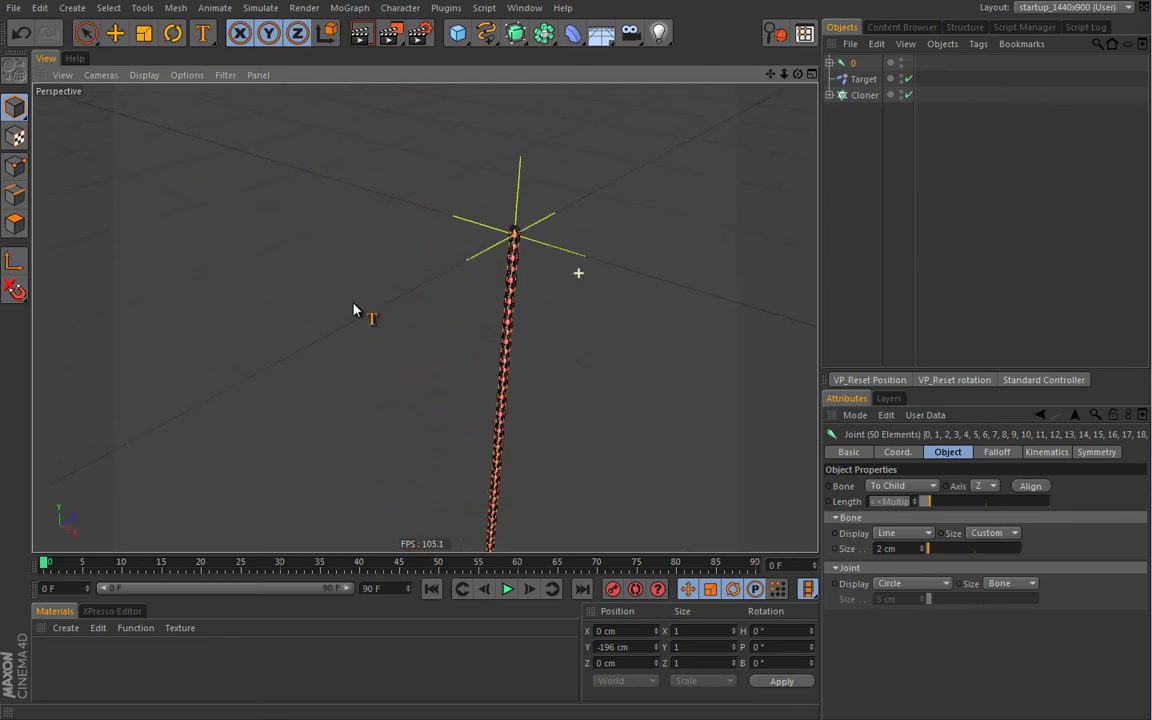
Step: Hide the Target effector in the viewport and switch to the Move tool
click(901, 76)
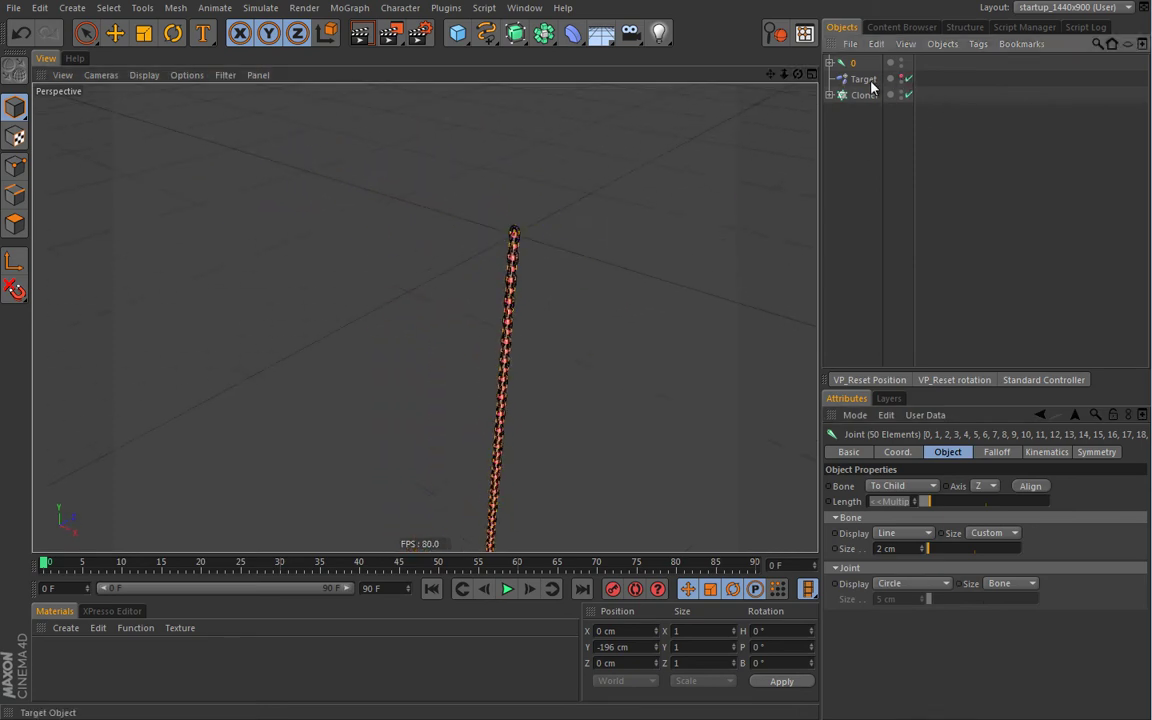
key(e)
alt+middle_drag(535, 249, 477, 220)
alt+drag(477, 220, 438, 248)
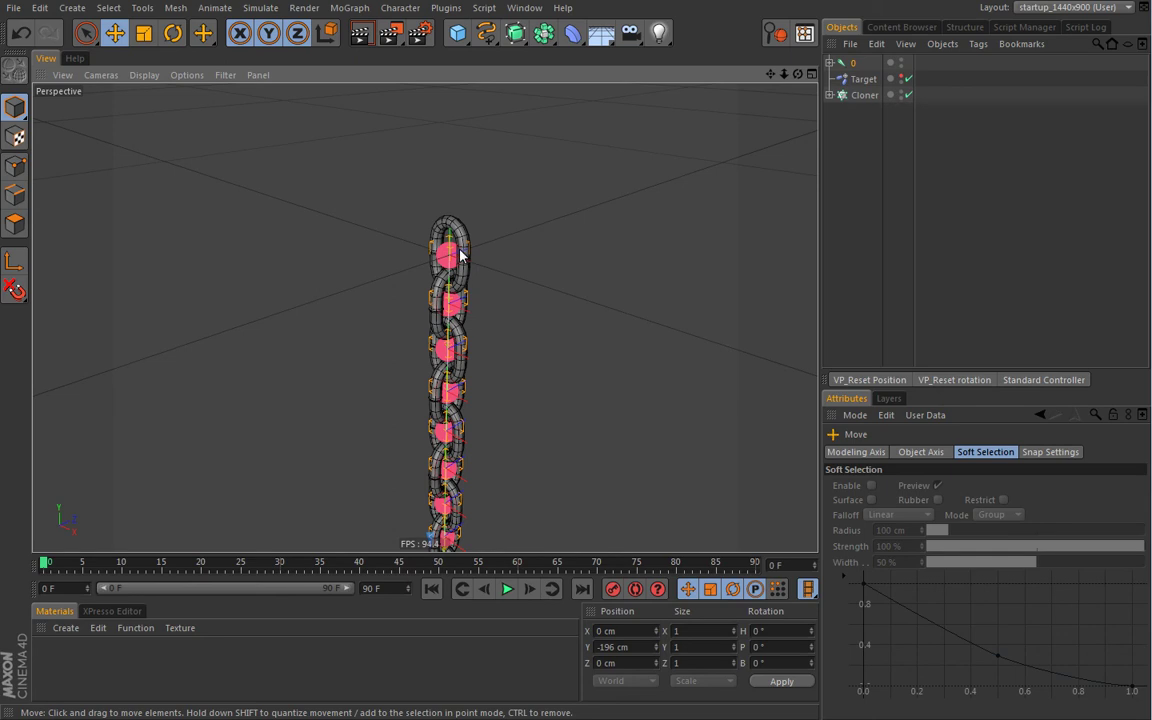
Step: Align the whole joint chain from root joint 0 with the Joint Align Tool, using Y as up axis and including children
ctrl+click(829, 63)
click(856, 64)
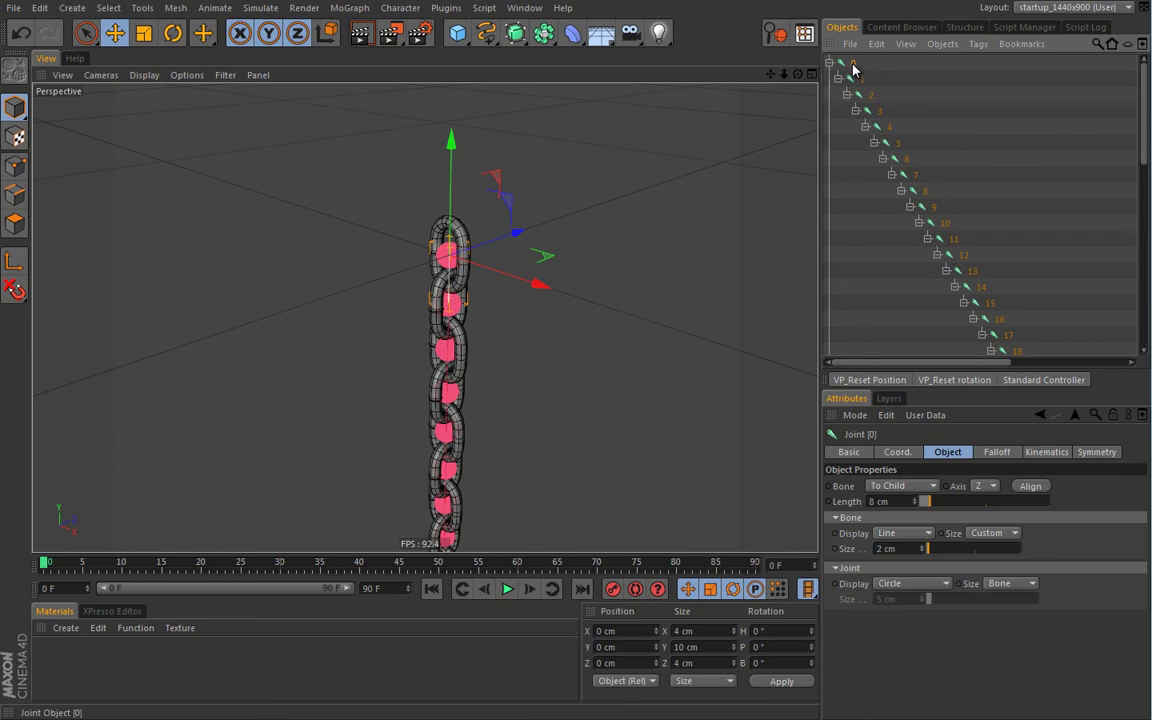
click(393, 10)
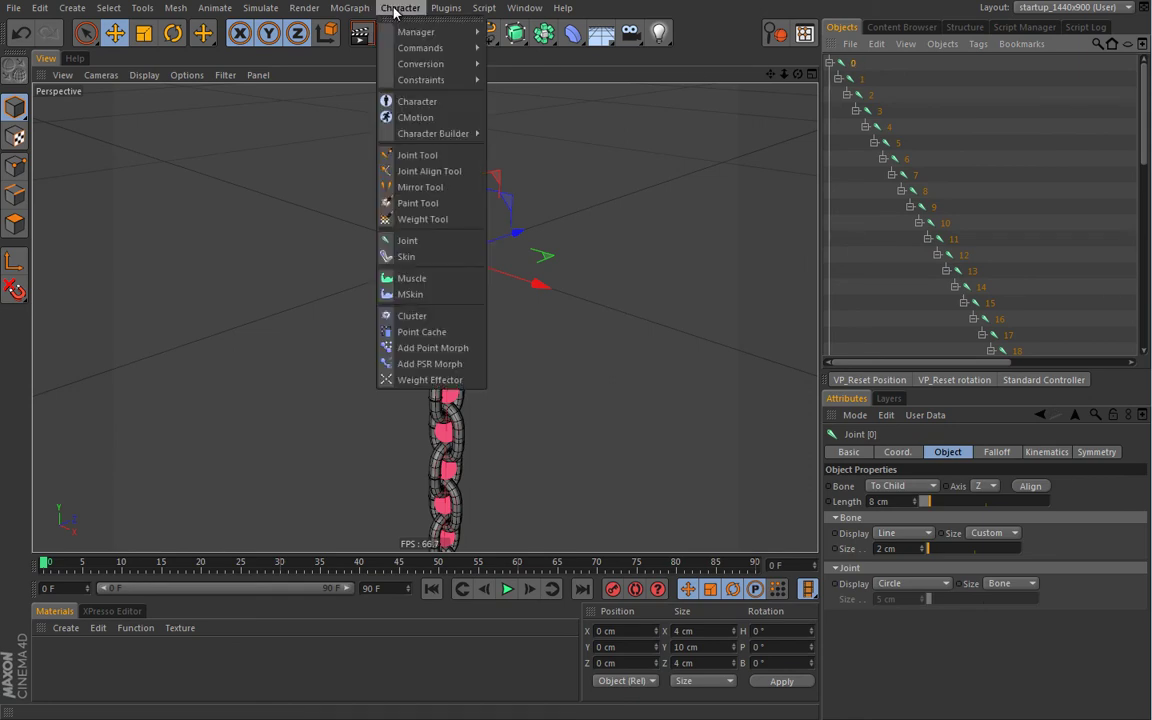
click(365, 155)
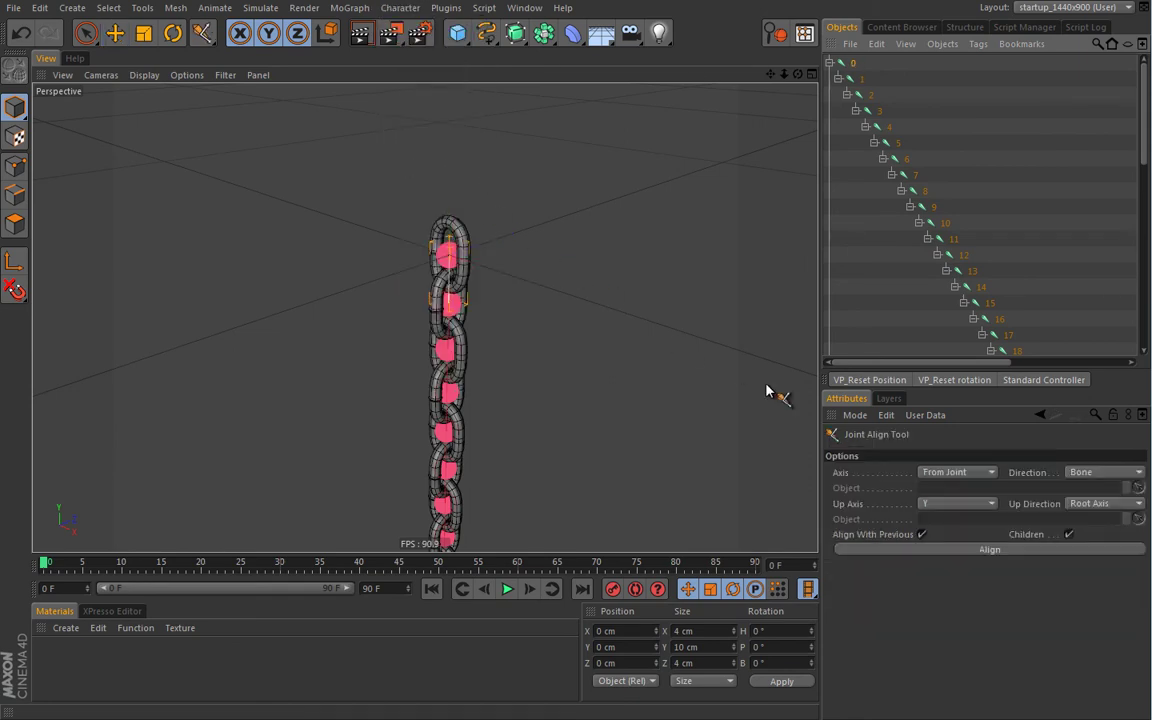
click(975, 551)
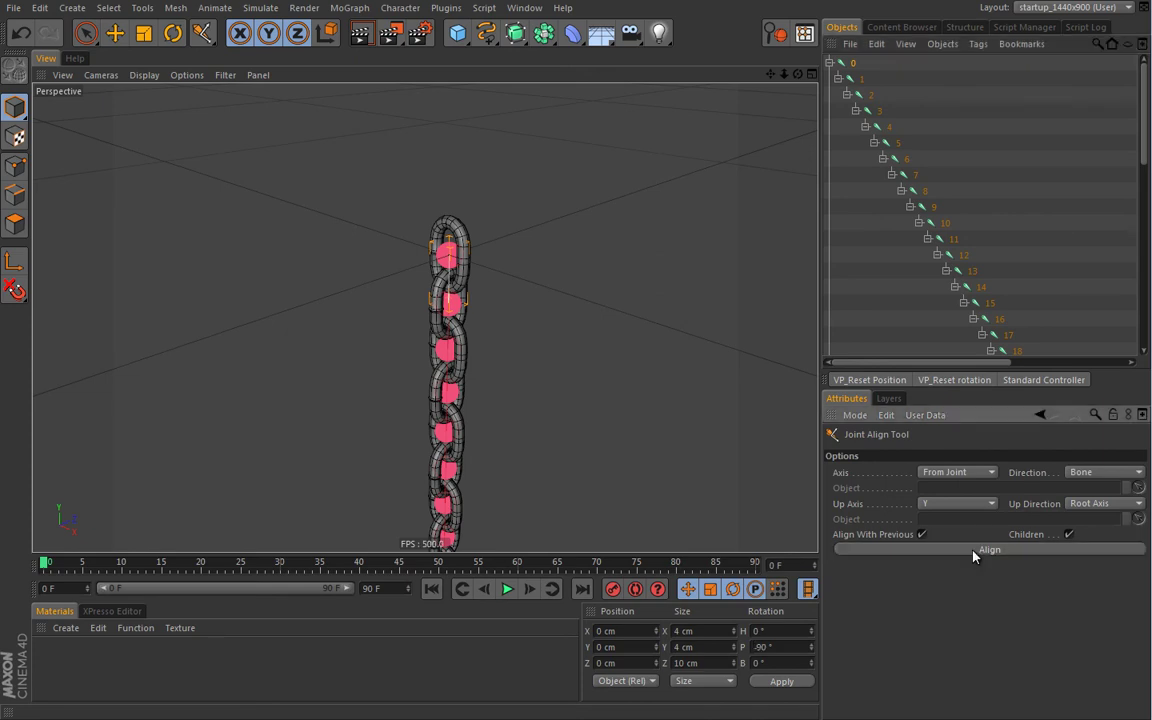
key(e)
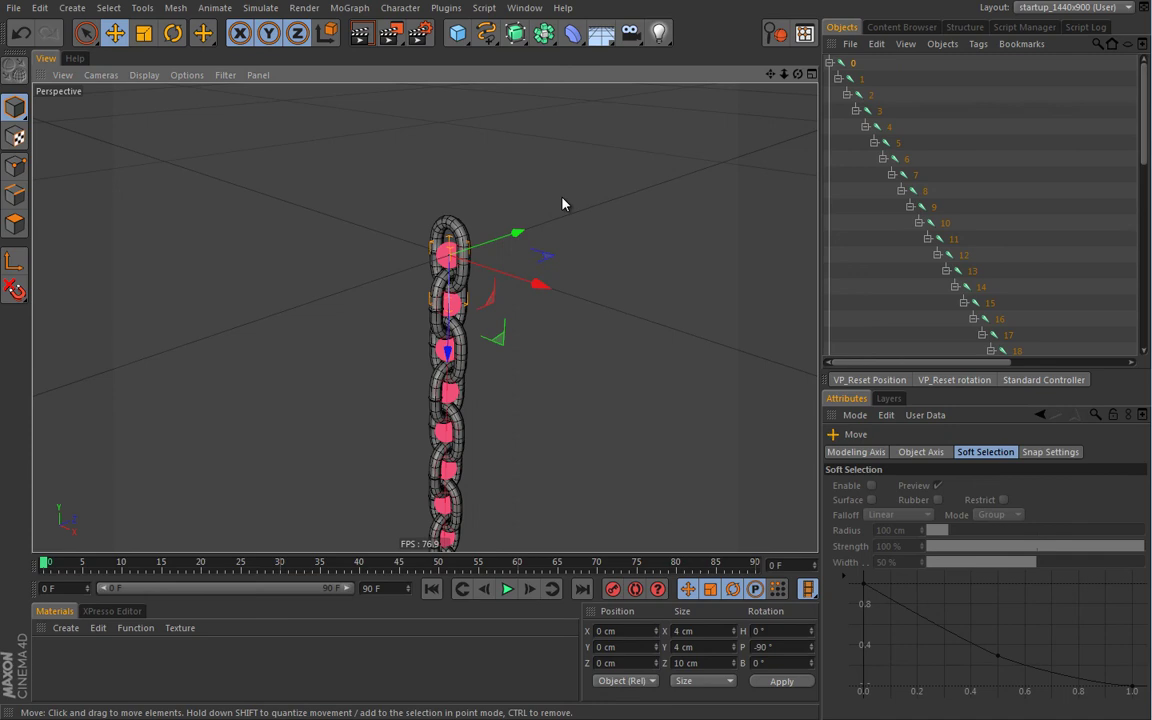
alt+drag(530, 347, 470, 256)
Step: Fold the joint hierarchy and hide the Cloner in the viewport to isolate the joint chain
click(830, 63)
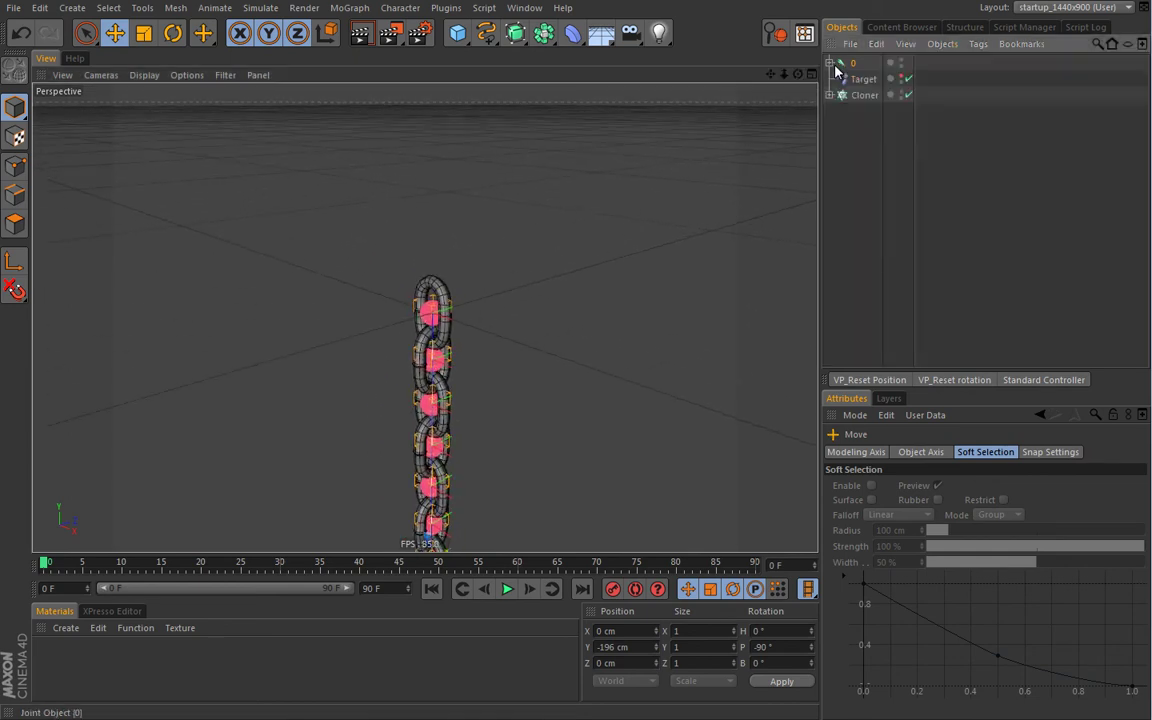
click(901, 95)
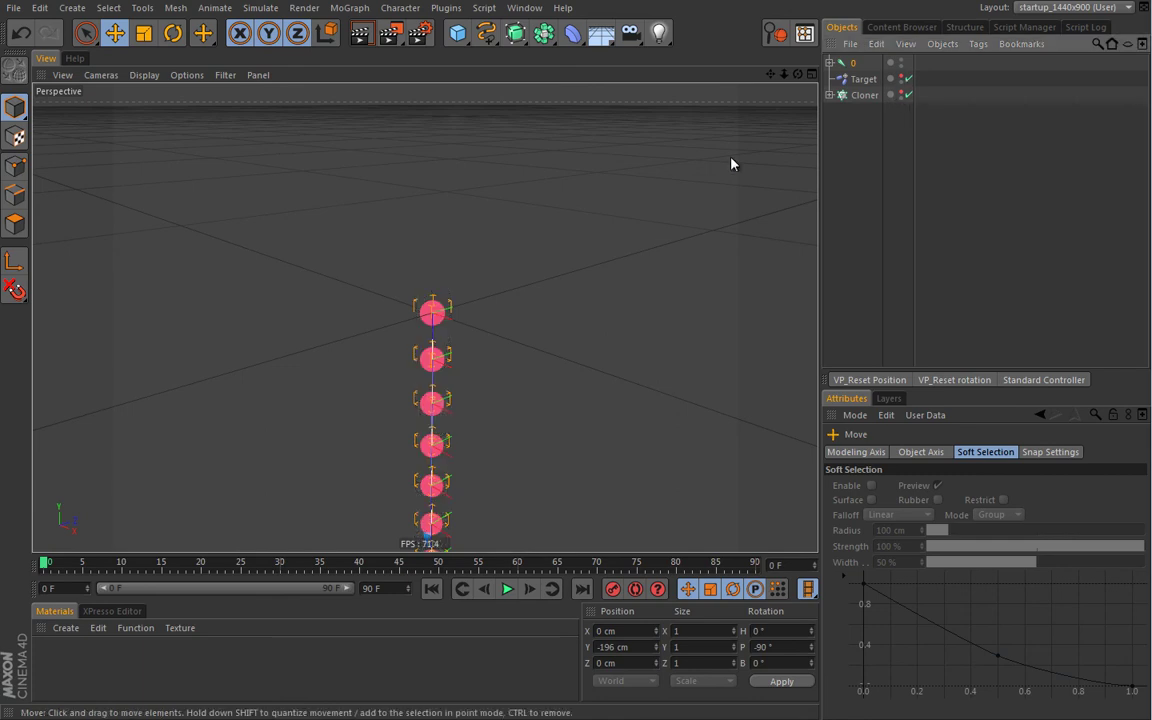
alt+drag(463, 301, 520, 265)
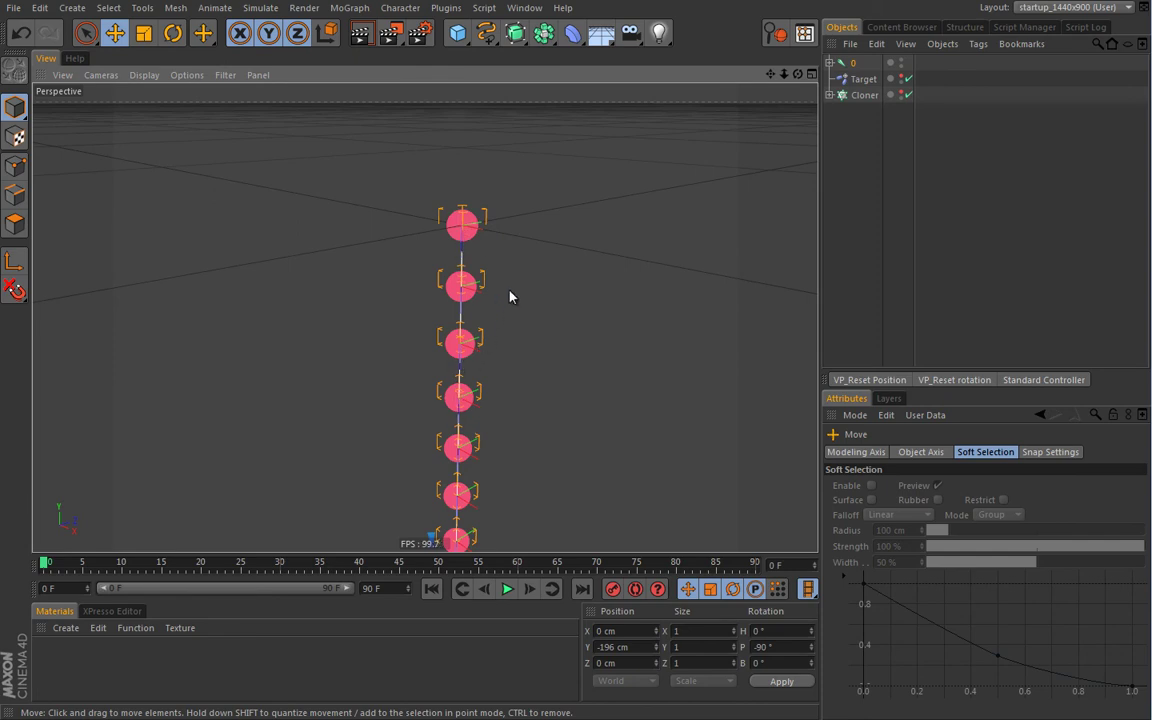
Step: Add an IK character tag to root joint 0
click(853, 62)
click(978, 44)
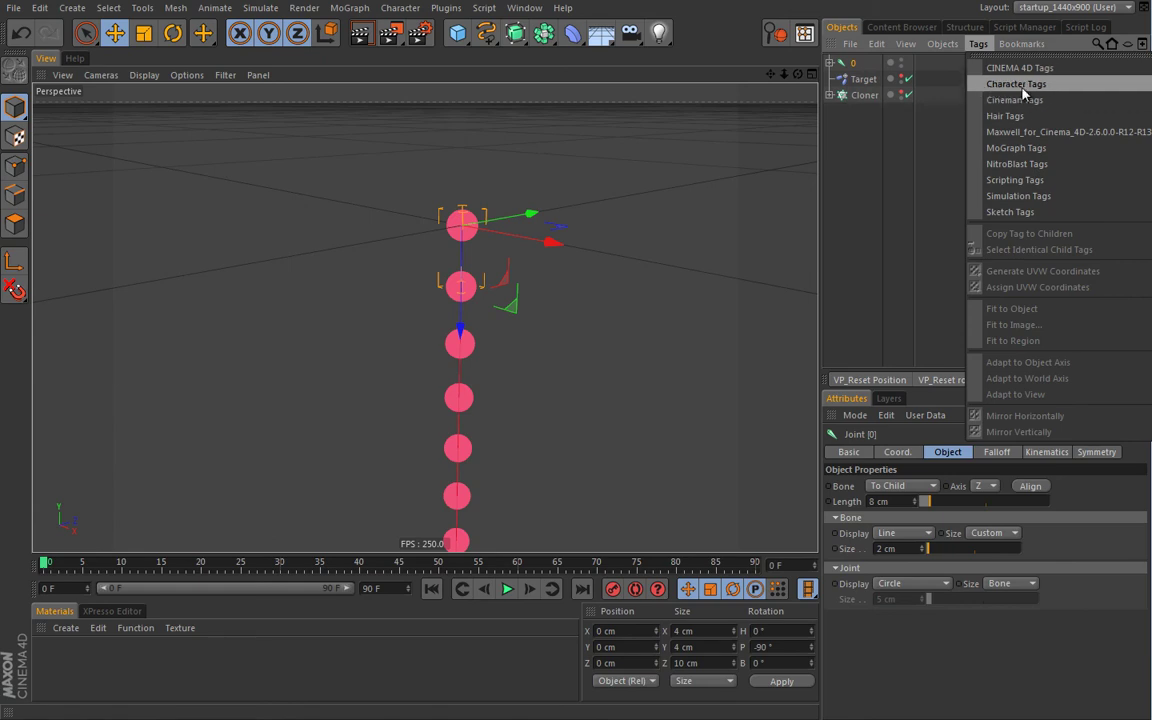
click(910, 148)
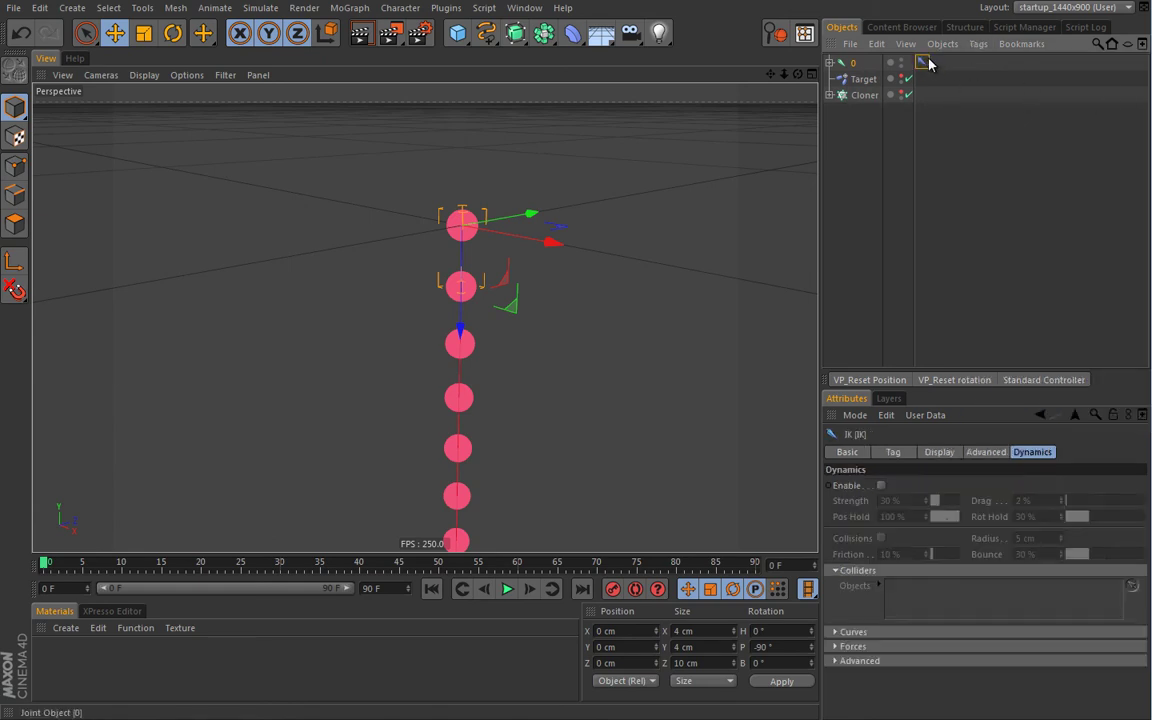
Step: Unfold the joint hierarchy and assign the last joint, 49, as the End of the IK tag
click(899, 453)
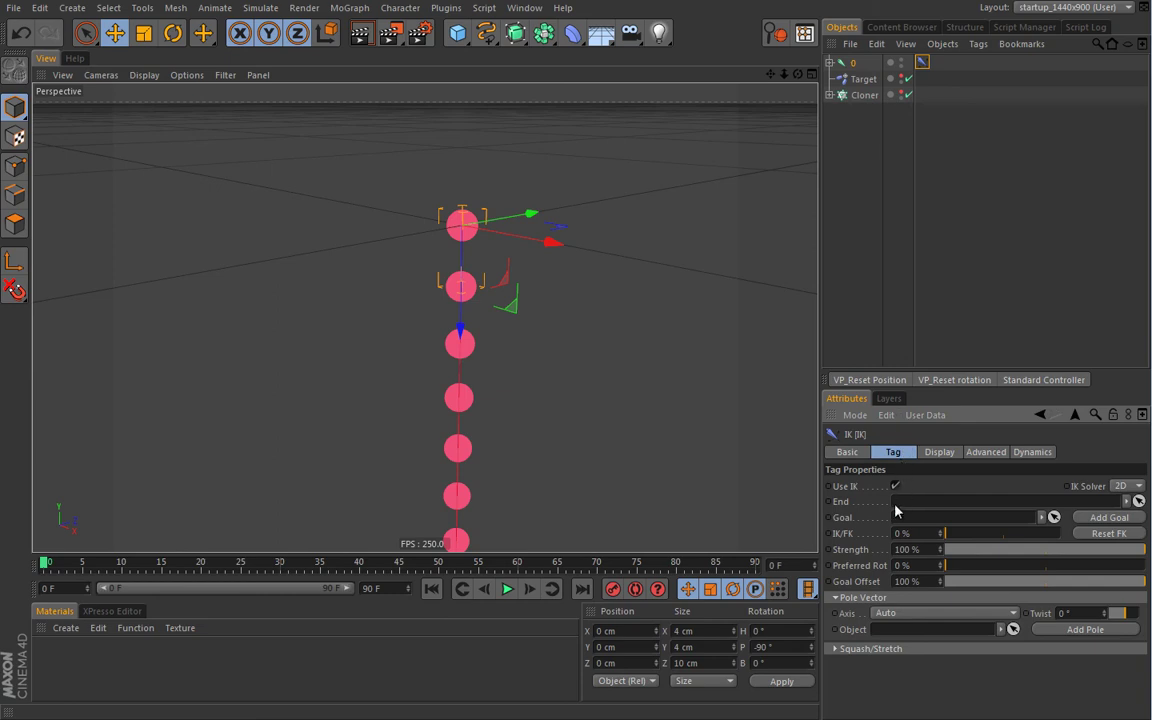
ctrl+click(829, 62)
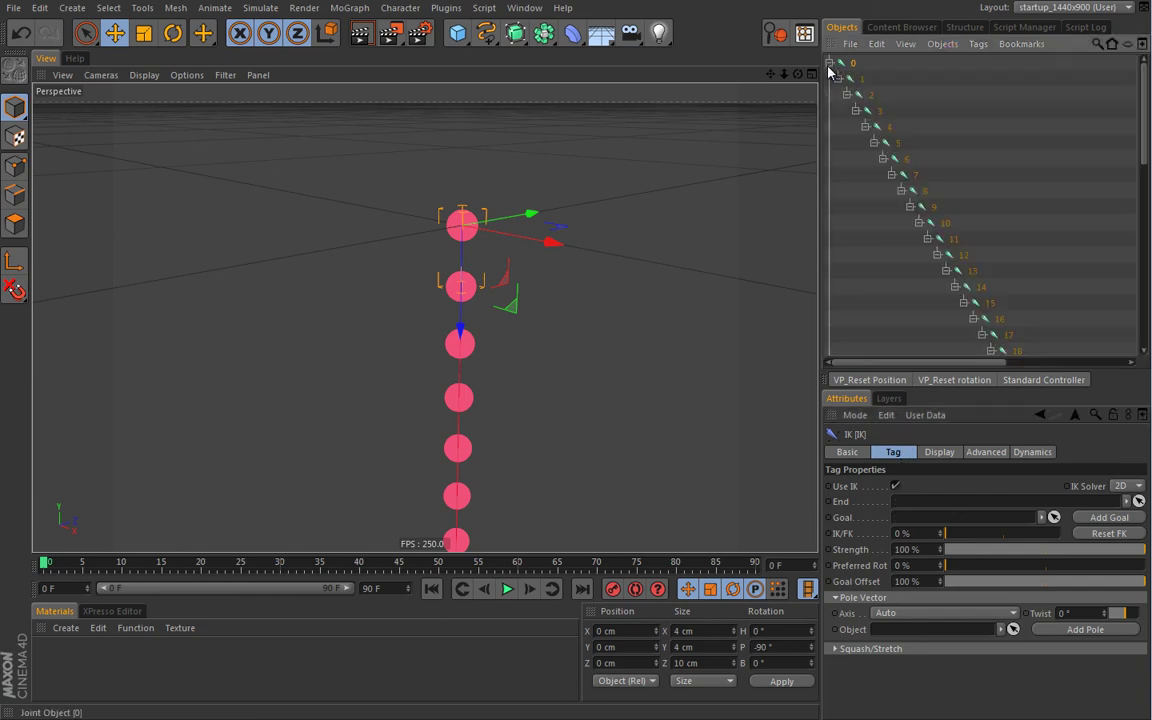
drag(1146, 118, 1134, 327)
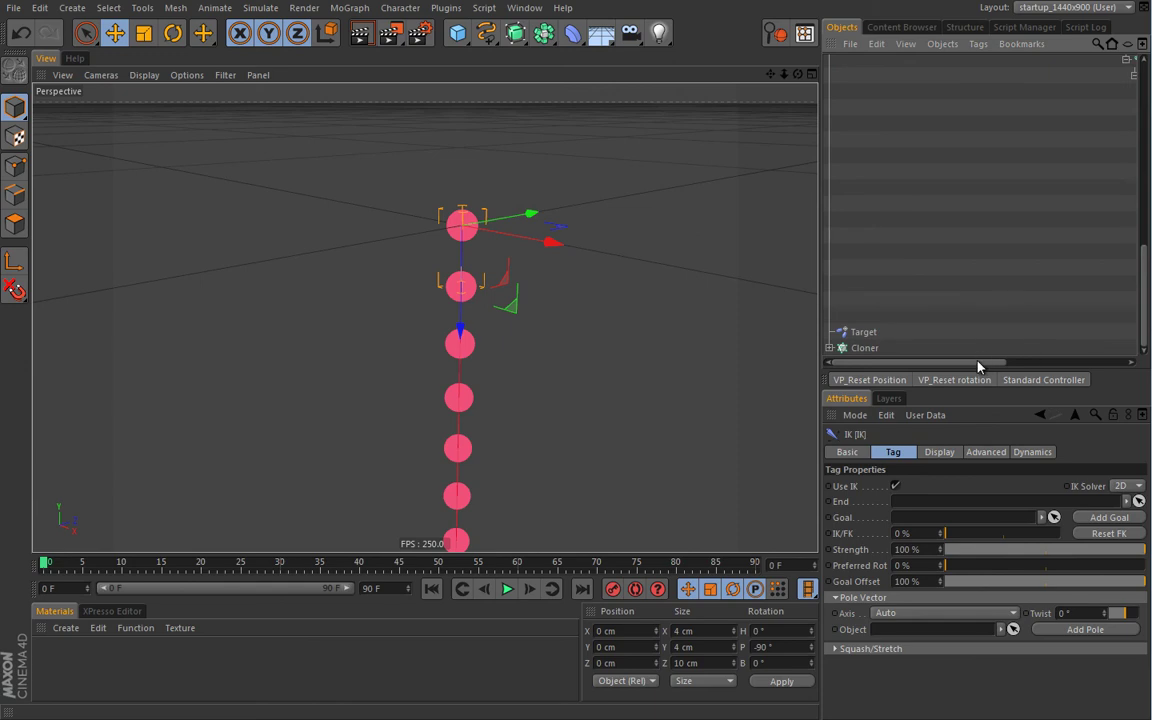
drag(980, 365, 1110, 364)
drag(1083, 320, 946, 508)
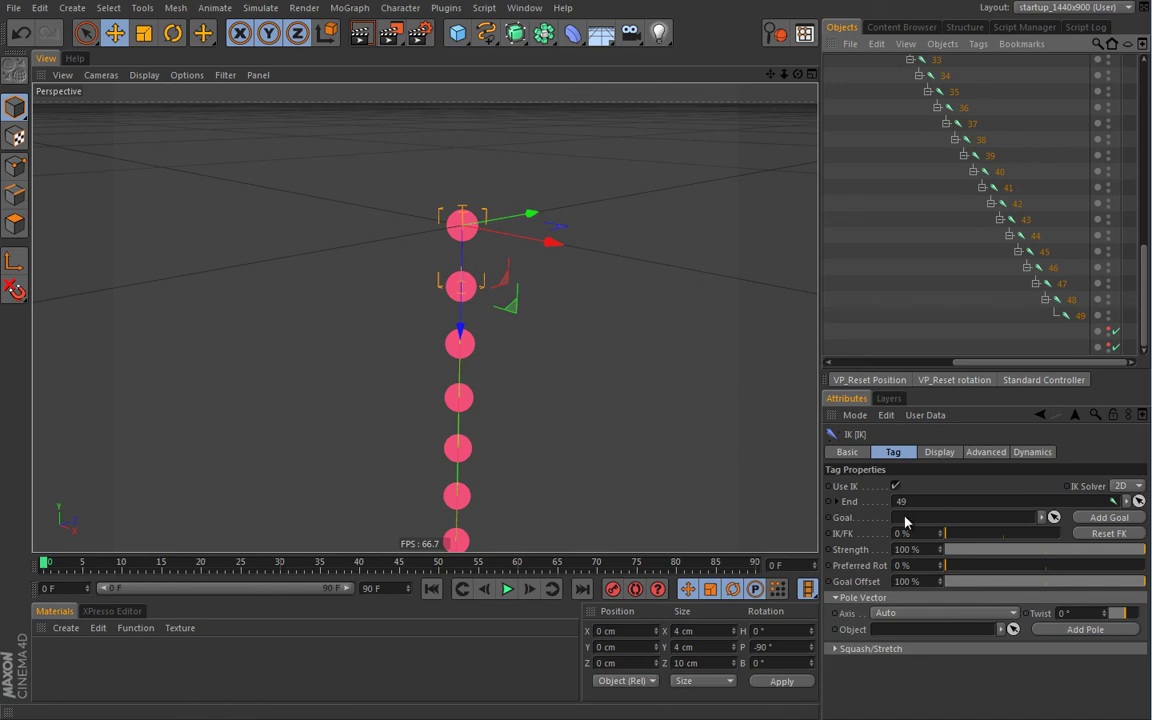
Step: Enable Dynamics on the IK tag and collapse the whole object hierarchy
click(1034, 452)
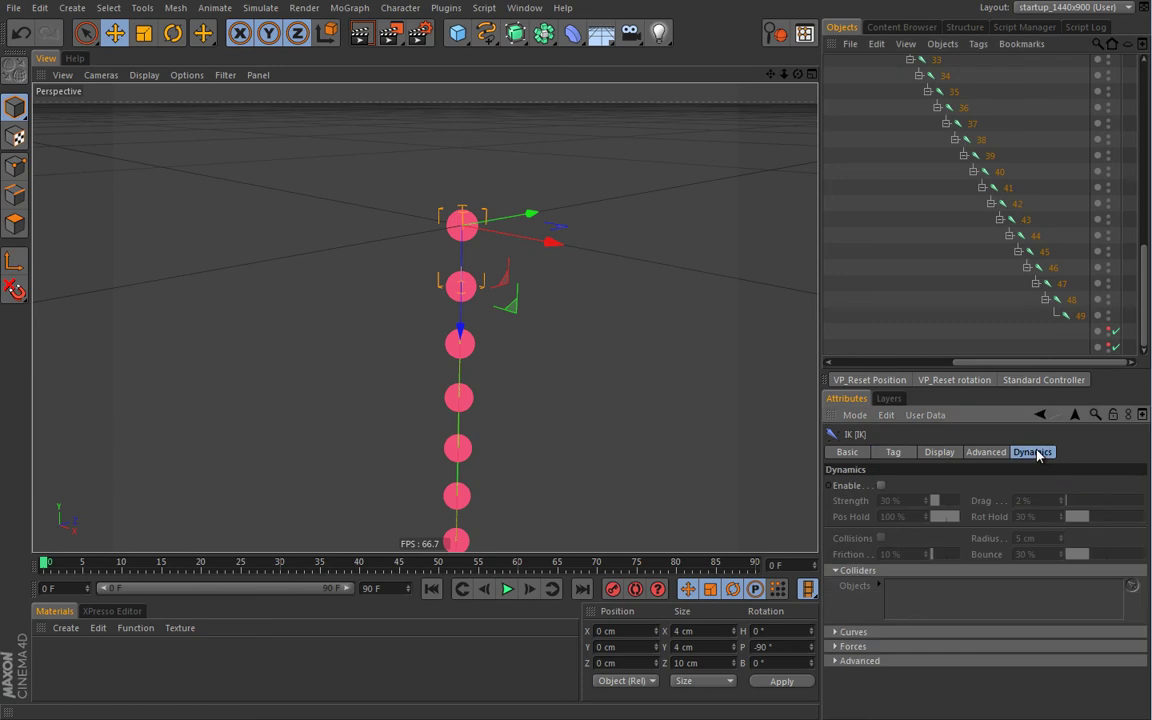
click(881, 486)
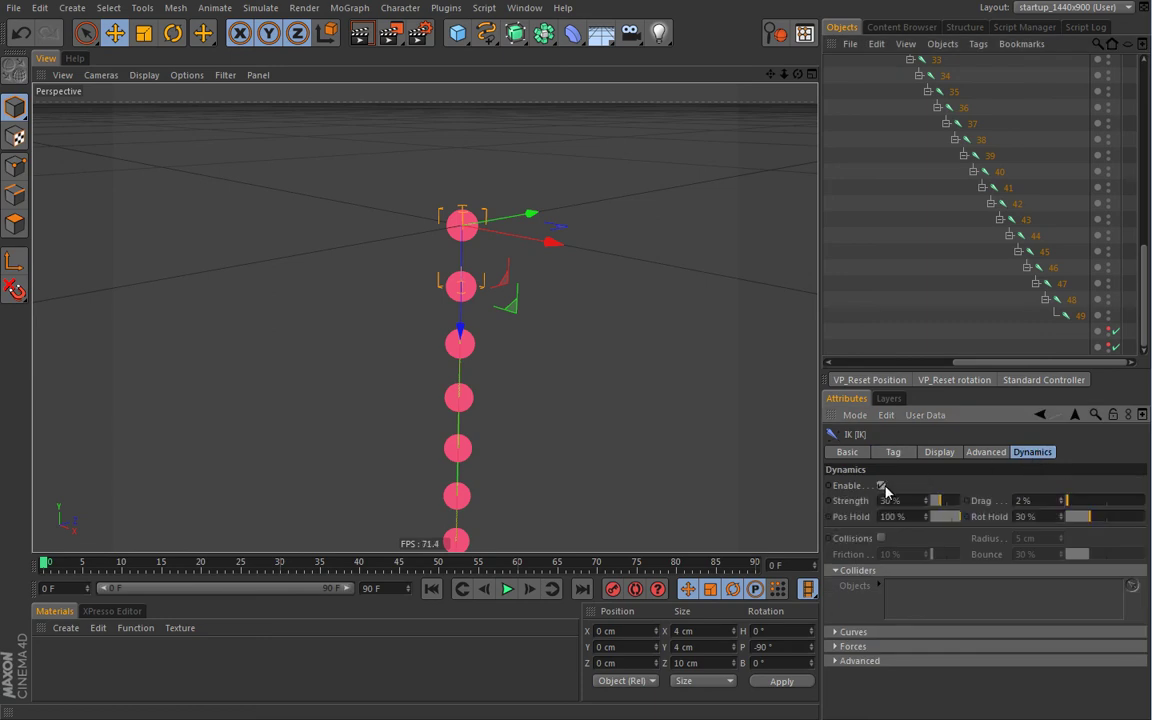
click(903, 46)
mouse_move(930, 84)
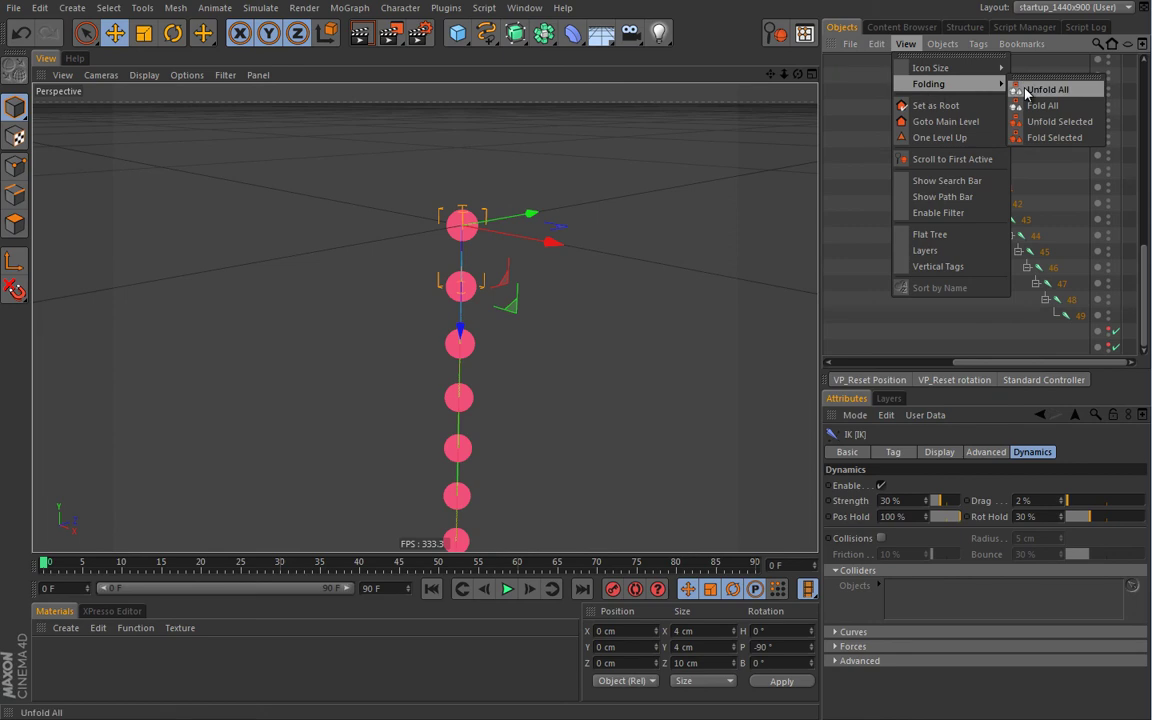
click(1036, 106)
click(925, 66)
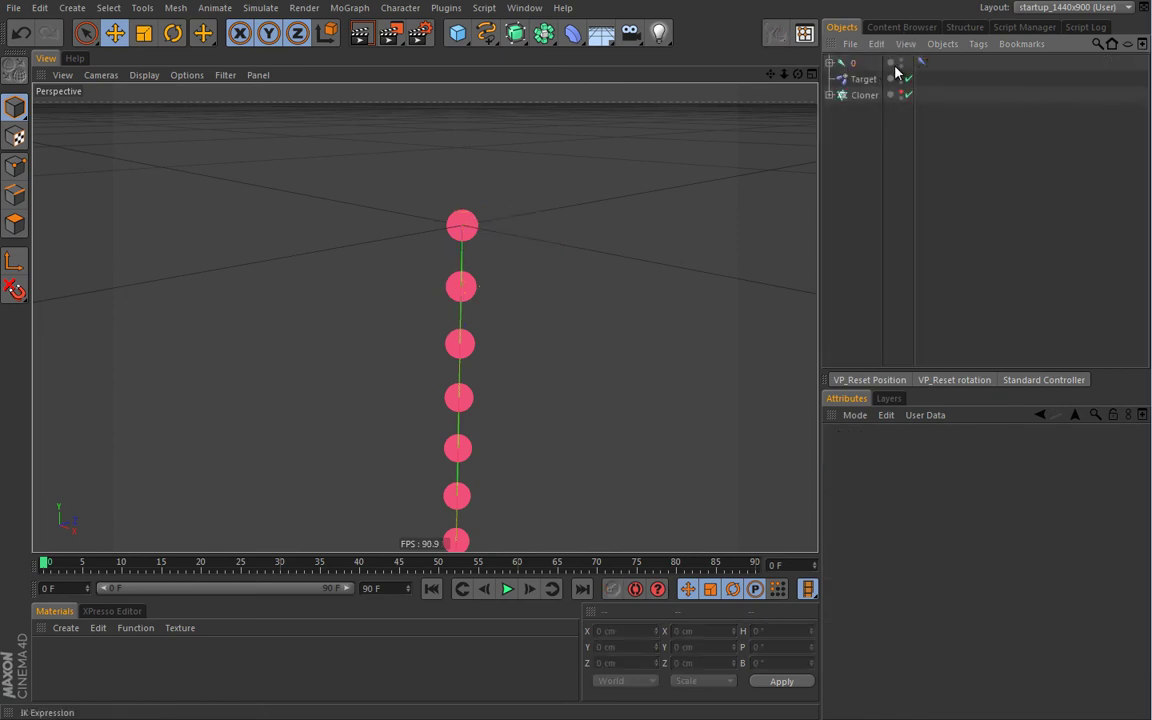
Step: Move root joint 0 in the viewport and start playback to test the chain's IK dynamics
click(855, 64)
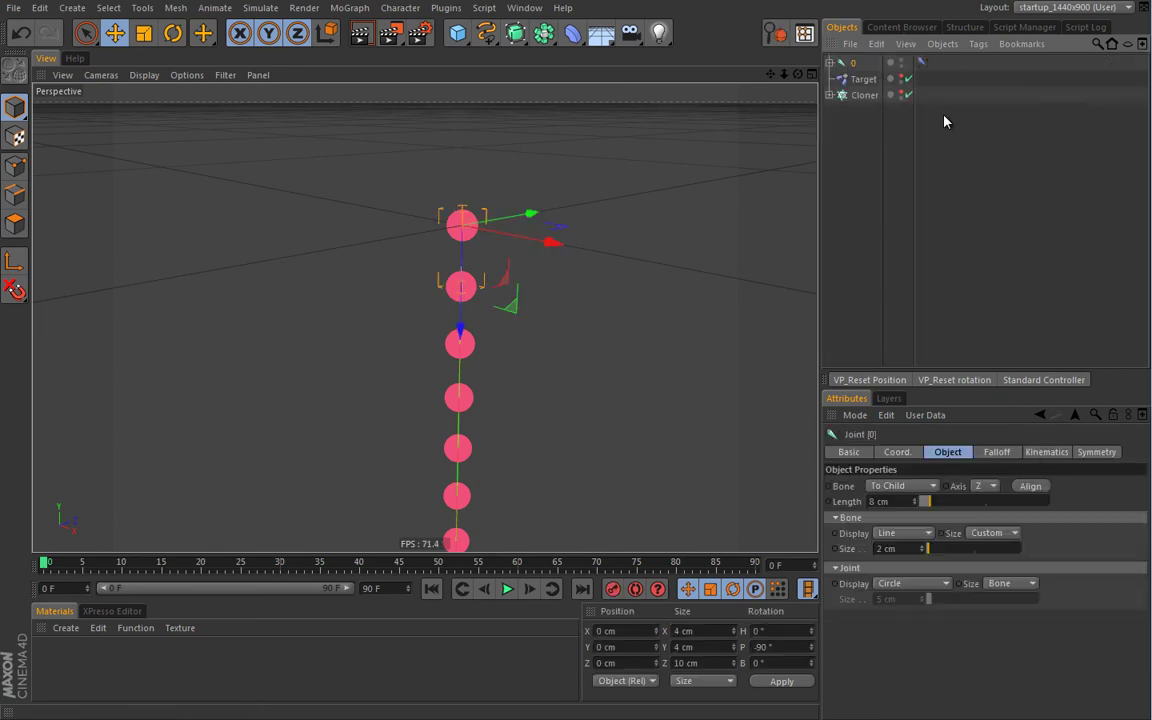
click(923, 62)
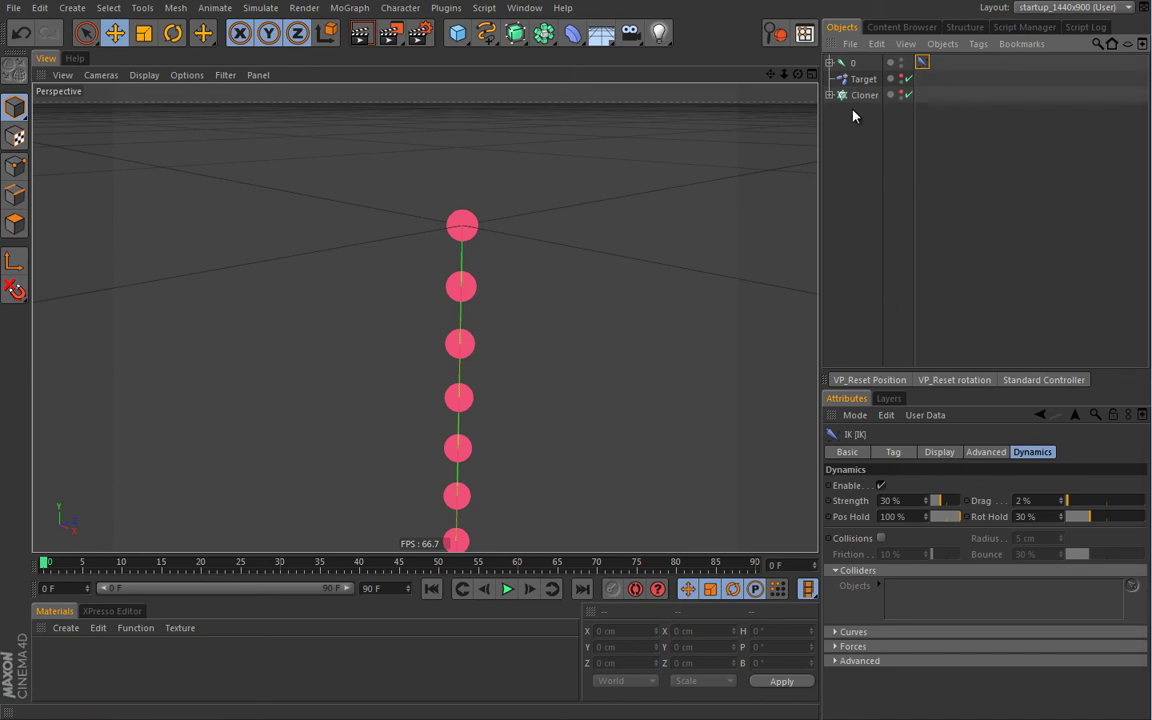
click(855, 64)
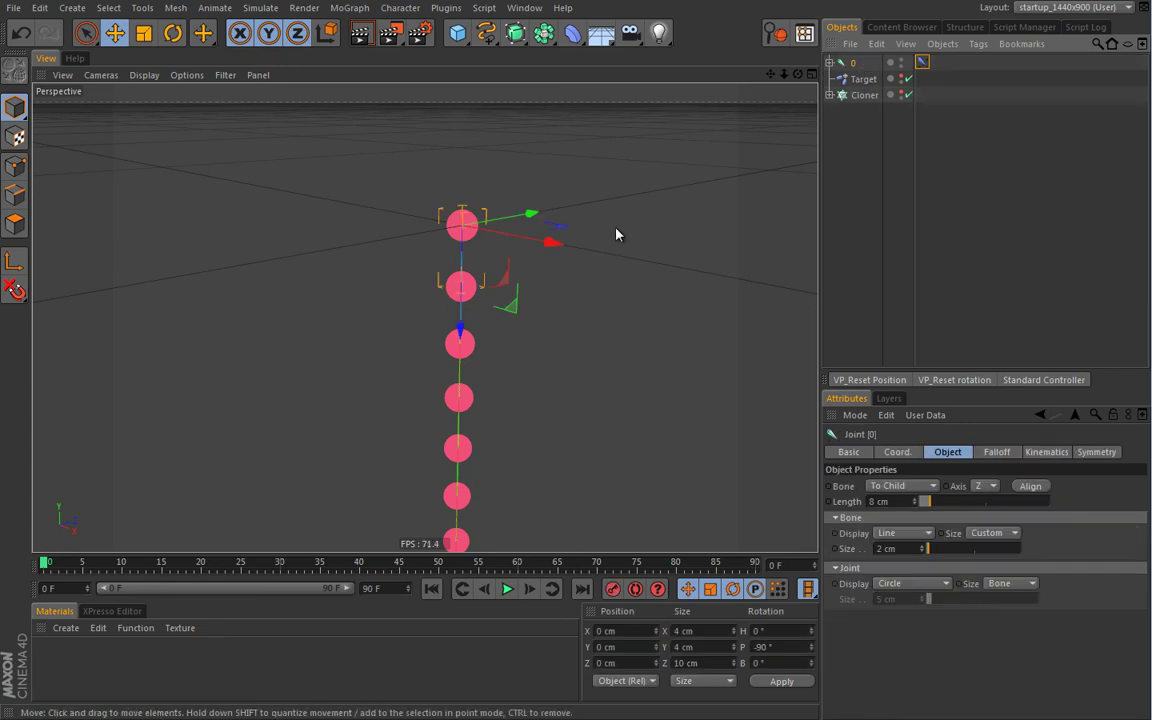
drag(617, 266, 630, 177)
scroll(463, 370, down, 3)
alt+drag(463, 370, 454, 508)
click(507, 588)
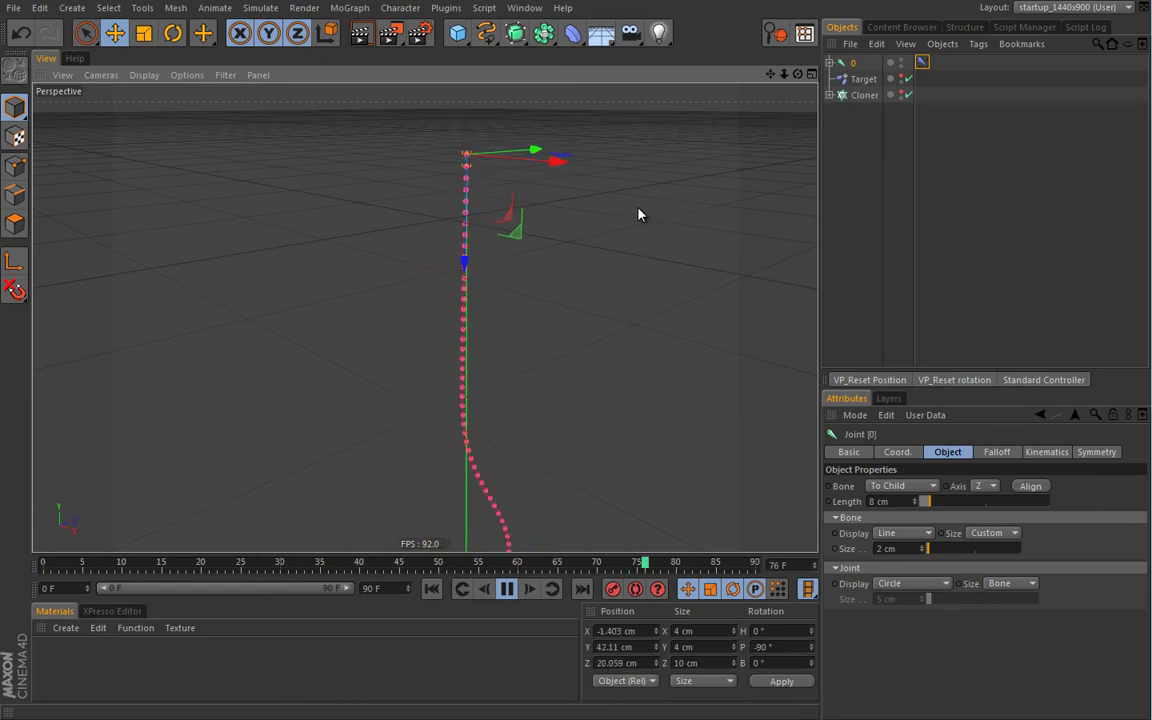
Step: Try IK dynamics Drag values of 22% and 35% while moving the root joint, and return the animation to frame 0
click(922, 62)
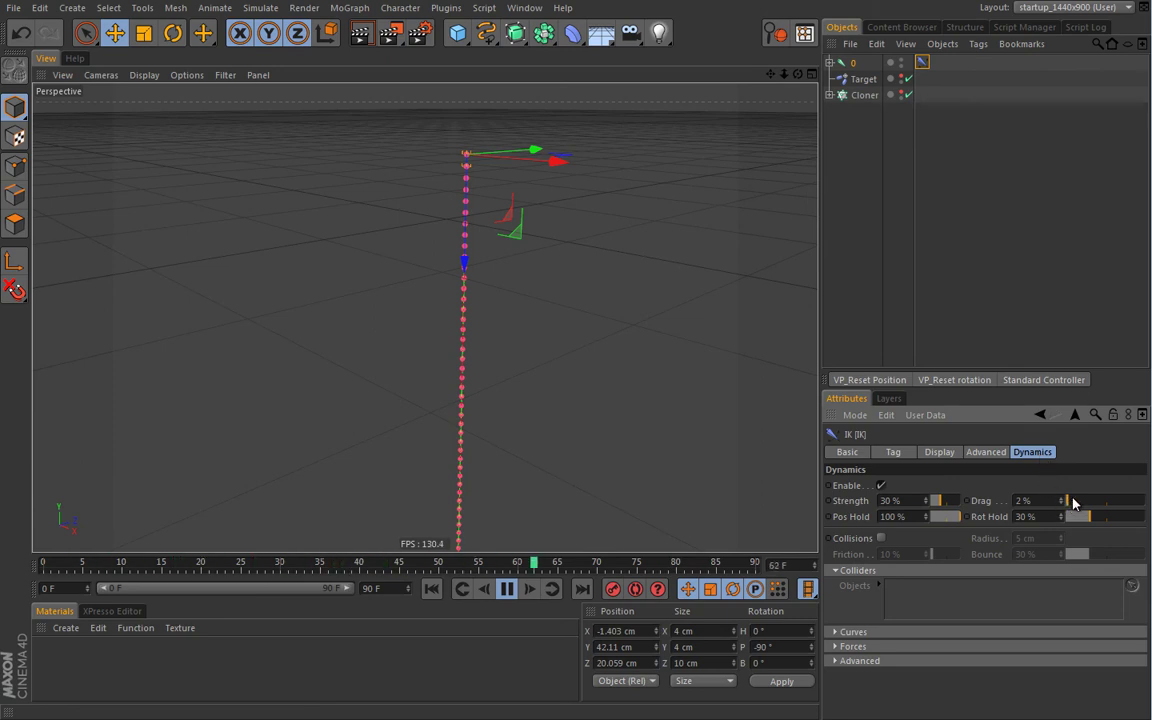
drag(1075, 503, 1084, 503)
drag(627, 188, 648, 116)
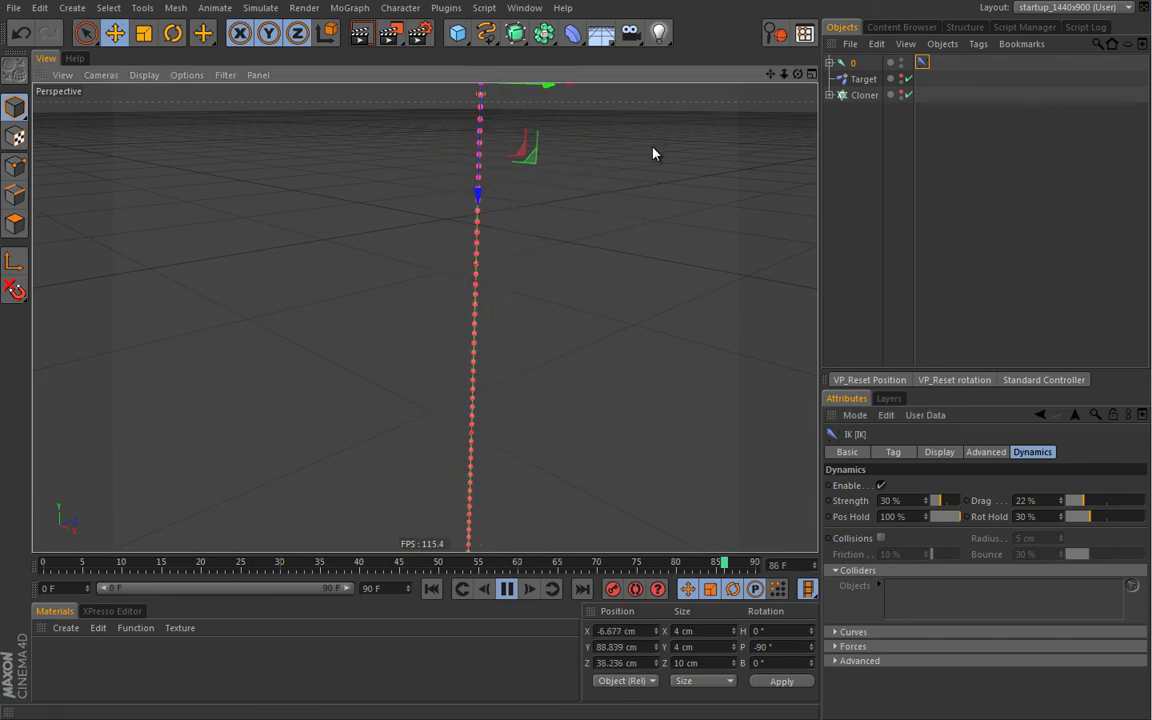
click(505, 589)
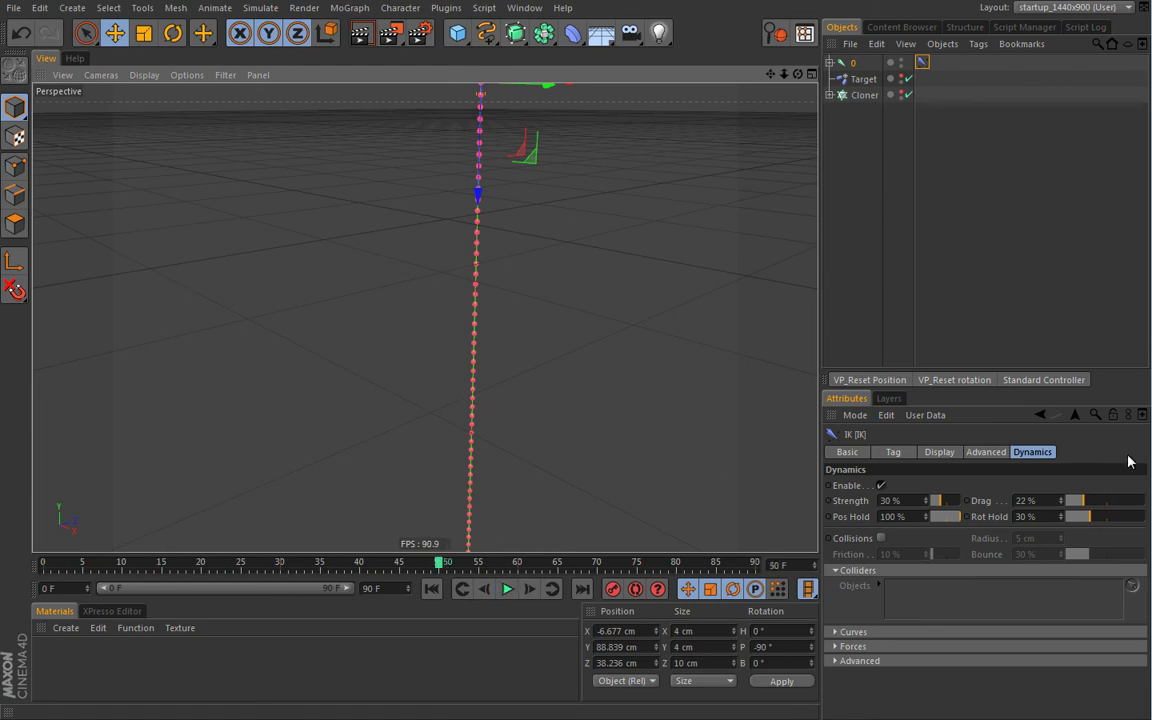
click(1089, 502)
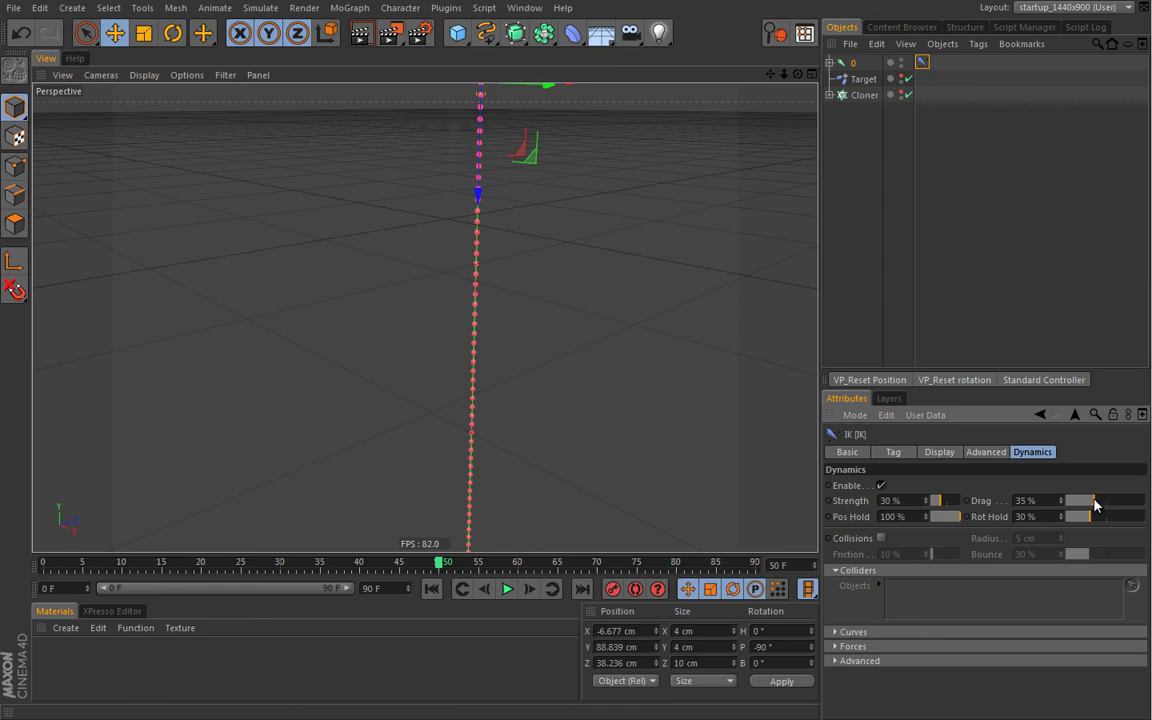
drag(589, 217, 660, 190)
click(432, 590)
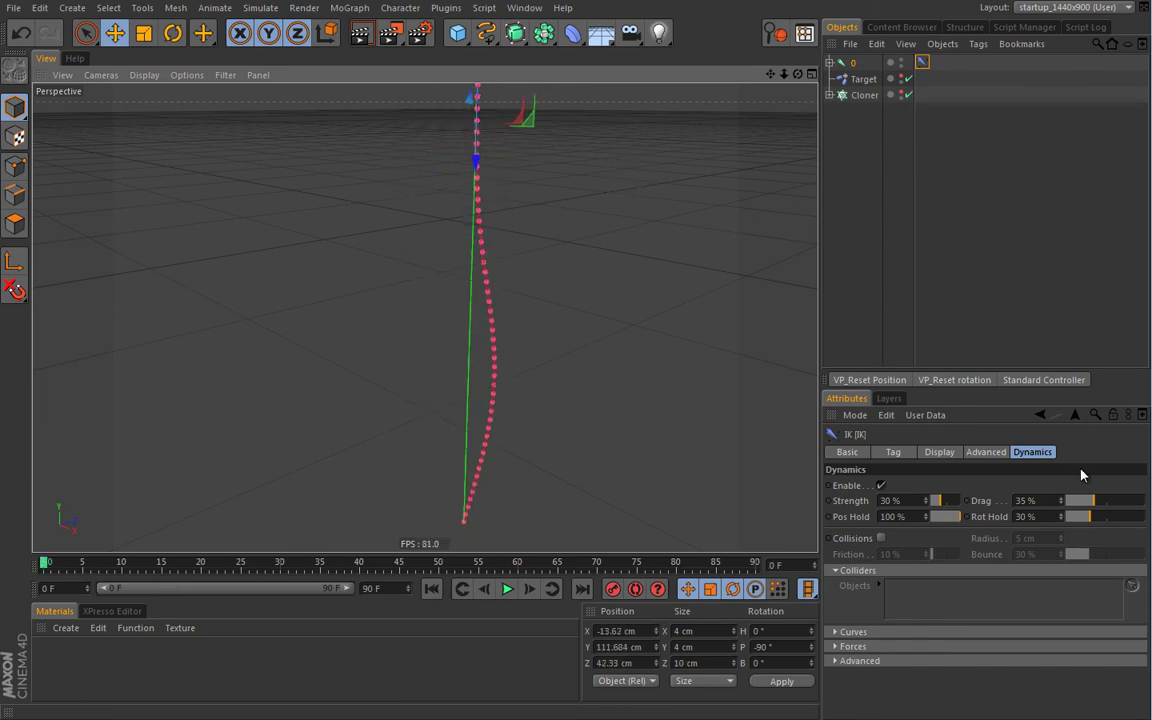
Step: Raise the IK dynamics Drag to 60% and move the root joint to test the chain's swing
drag(1093, 506, 1100, 506)
drag(617, 301, 684, 296)
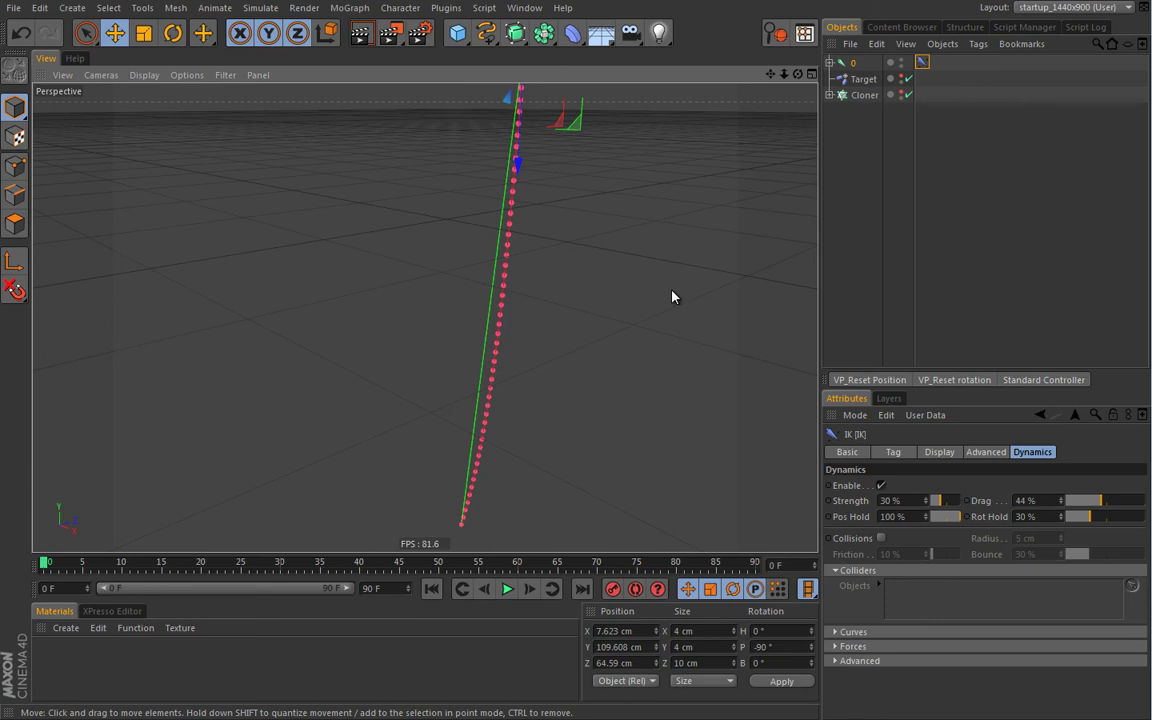
drag(1096, 497, 1114, 500)
drag(608, 233, 563, 262)
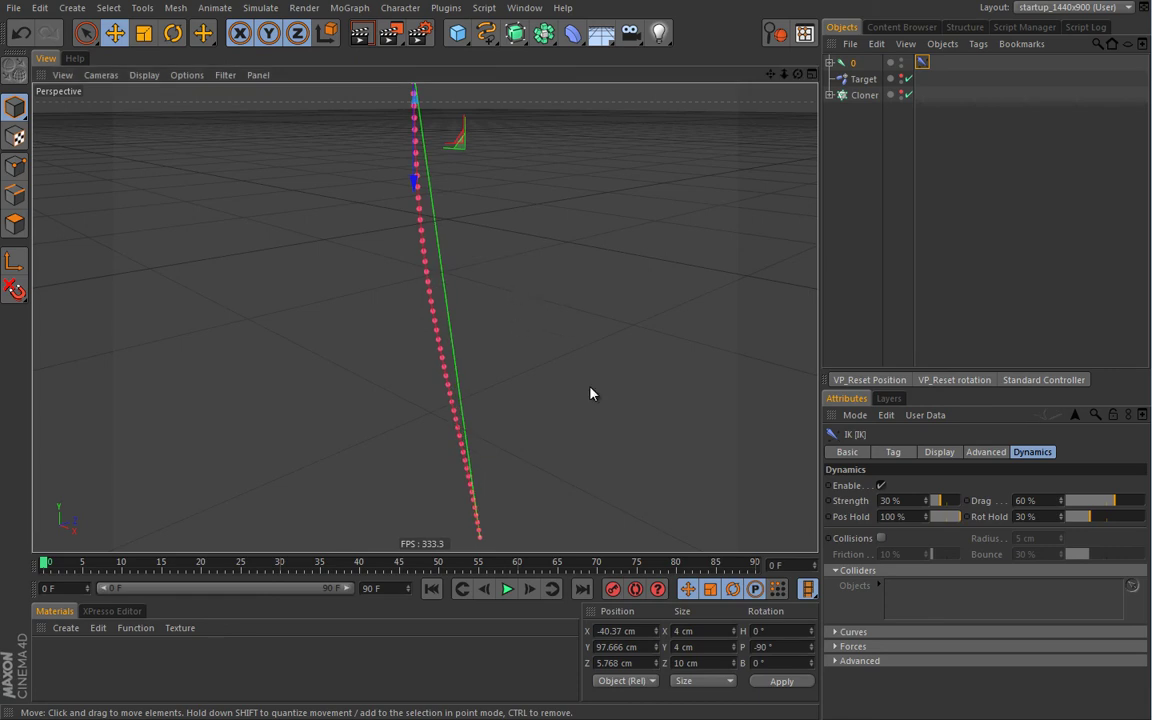
Step: Increase the IK dynamics Rot Hold to 40% and move the root joint to test the chain's stiffness
drag(1088, 522, 1095, 520)
drag(585, 280, 640, 245)
drag(1062, 518, 1068, 514)
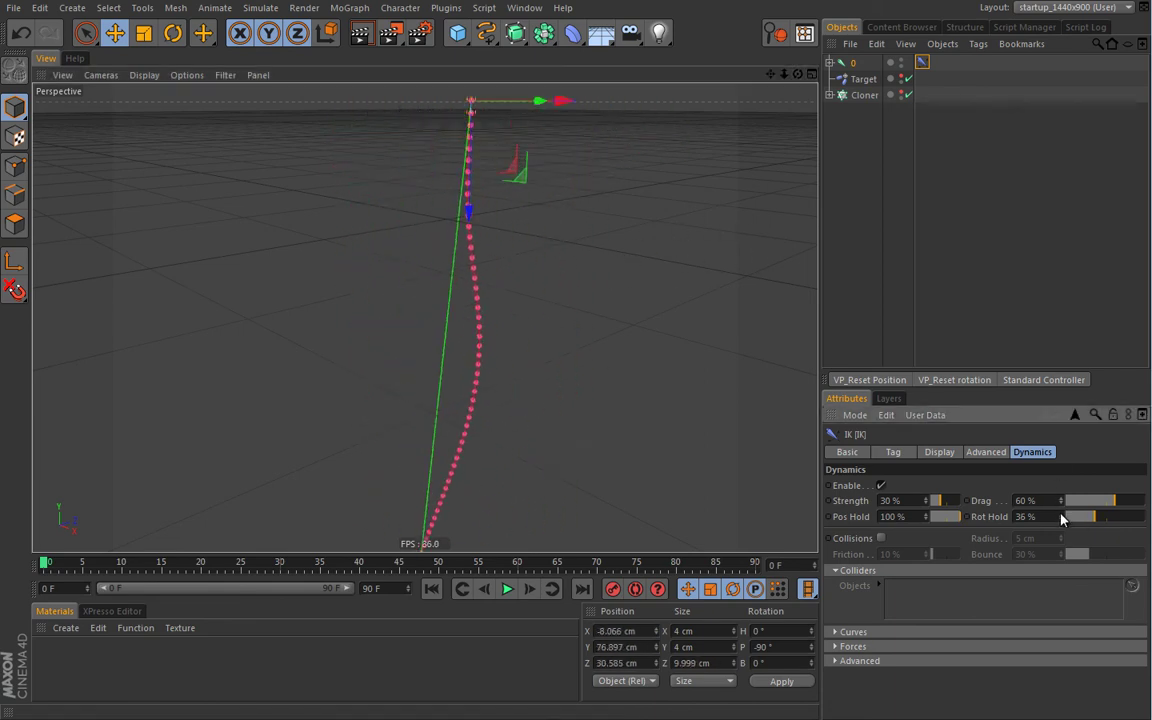
drag(658, 250, 640, 305)
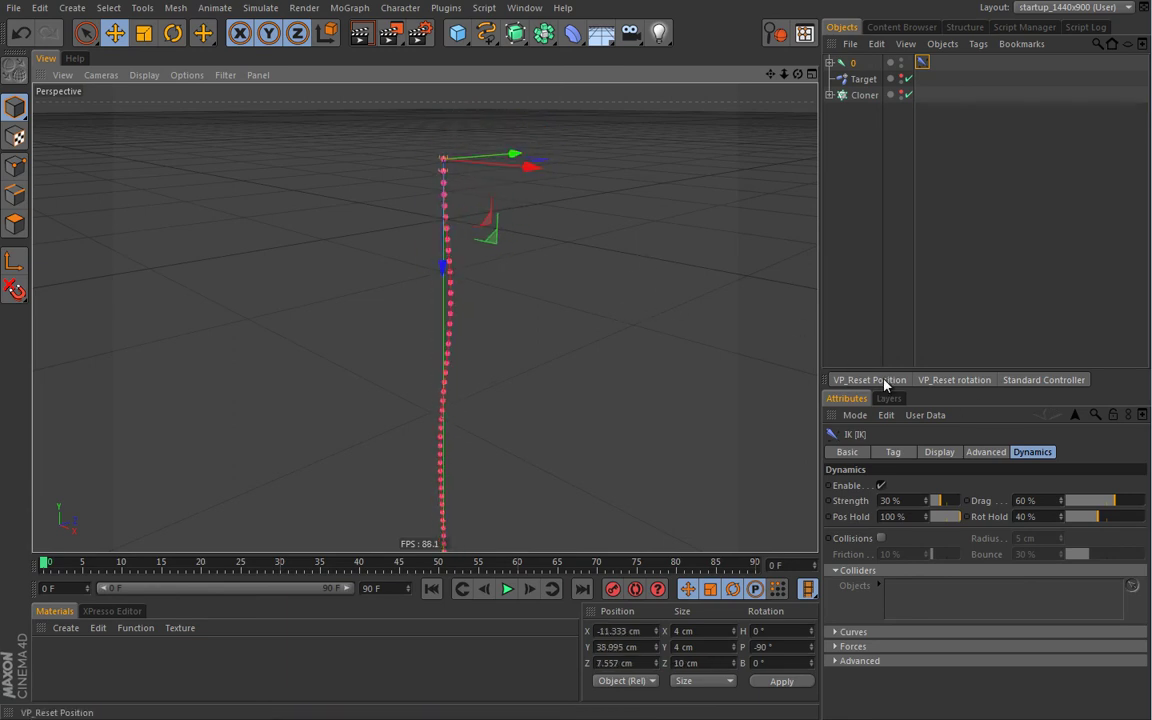
Step: Reset the root joint's position to zero, play until the chain settles, and return to the first frame
click(884, 381)
click(508, 589)
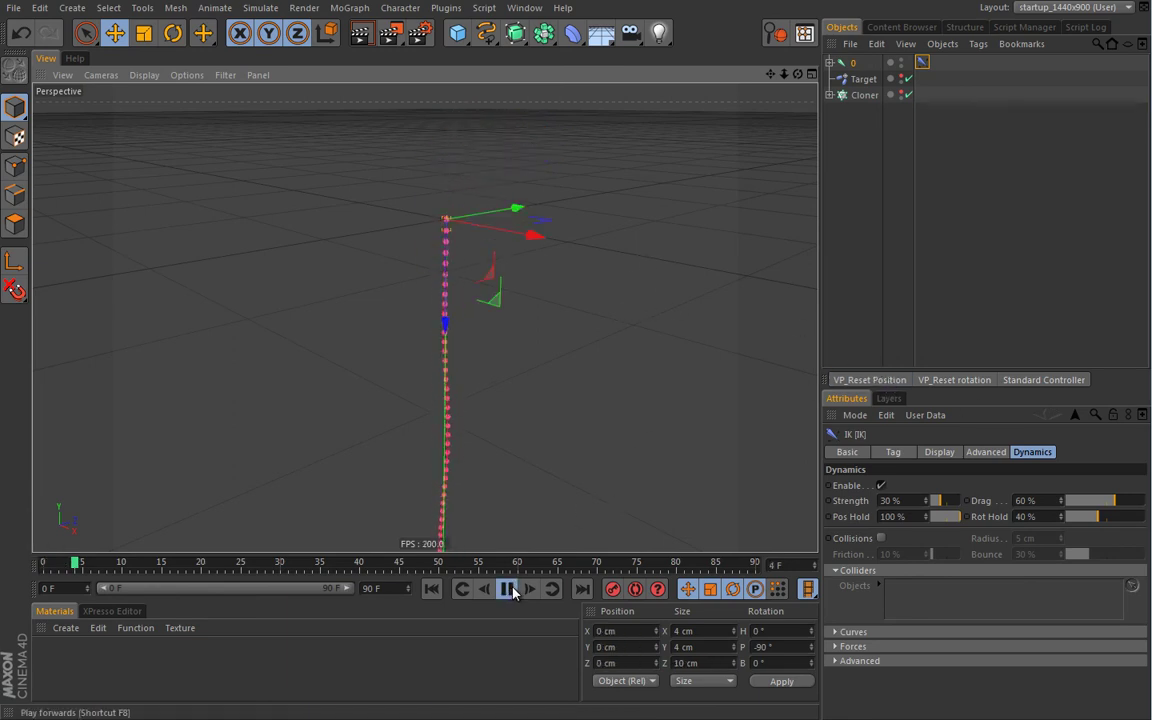
click(507, 589)
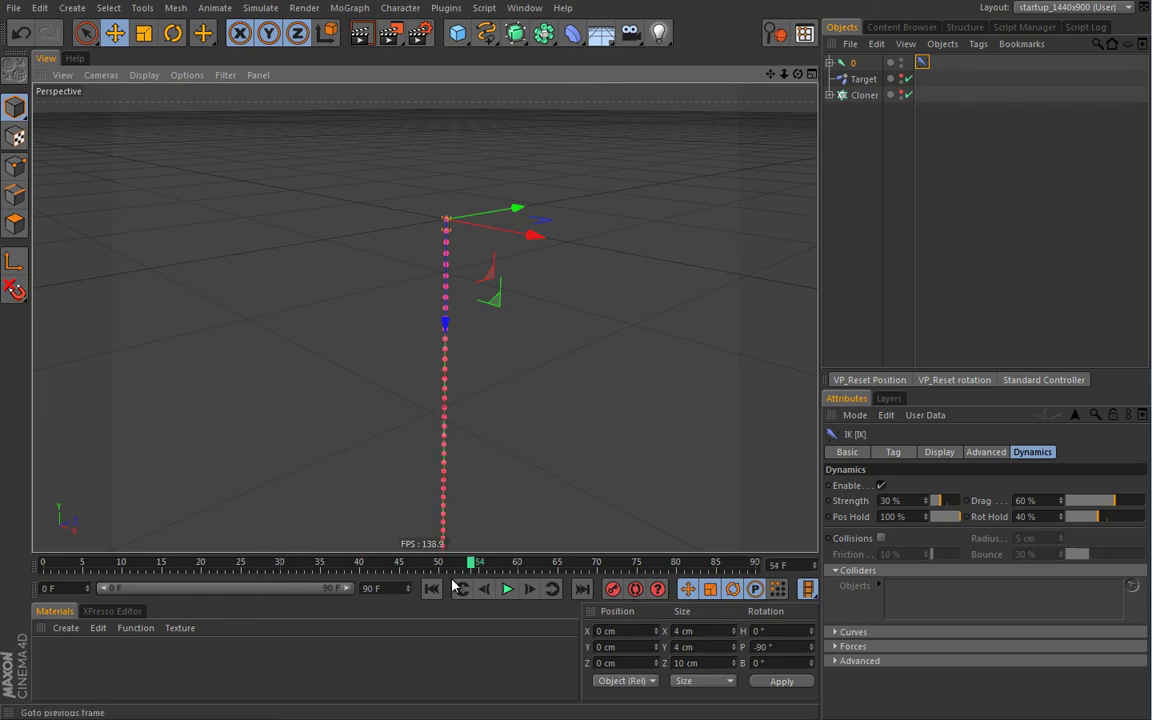
key(shift+f)
mouse_move(578, 368)
alt+mouse_down()
mouse_move(560, 334)
mouse_move(457, 363)
mouse_move(350, 213)
mouse_move(441, 232)
alt+mouse_up()
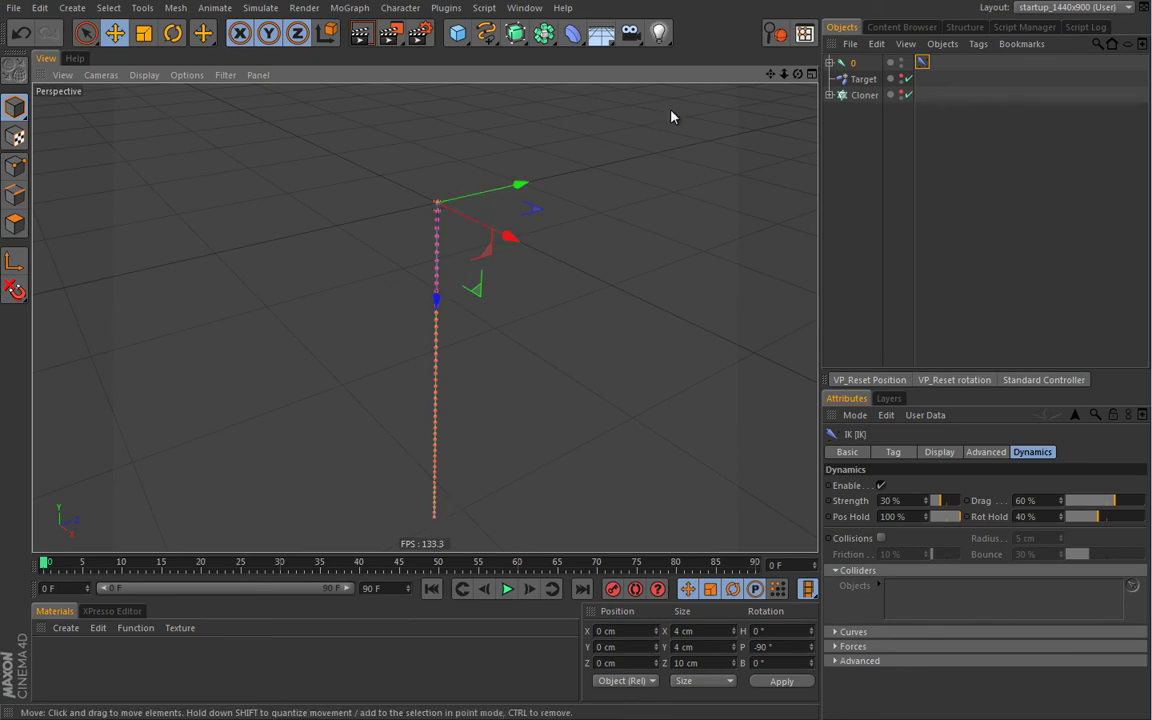
Step: Create a new MoGraph Cloner and place root joint 0 with its whole chain inside it
click(829, 96)
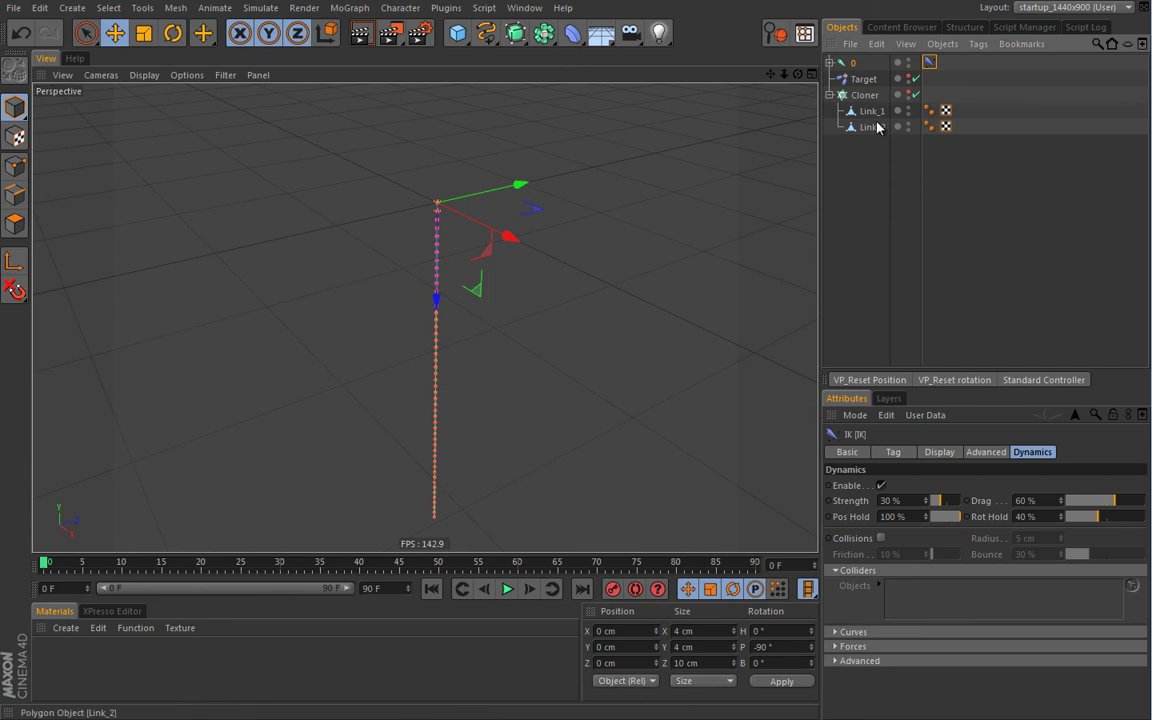
click(436, 298)
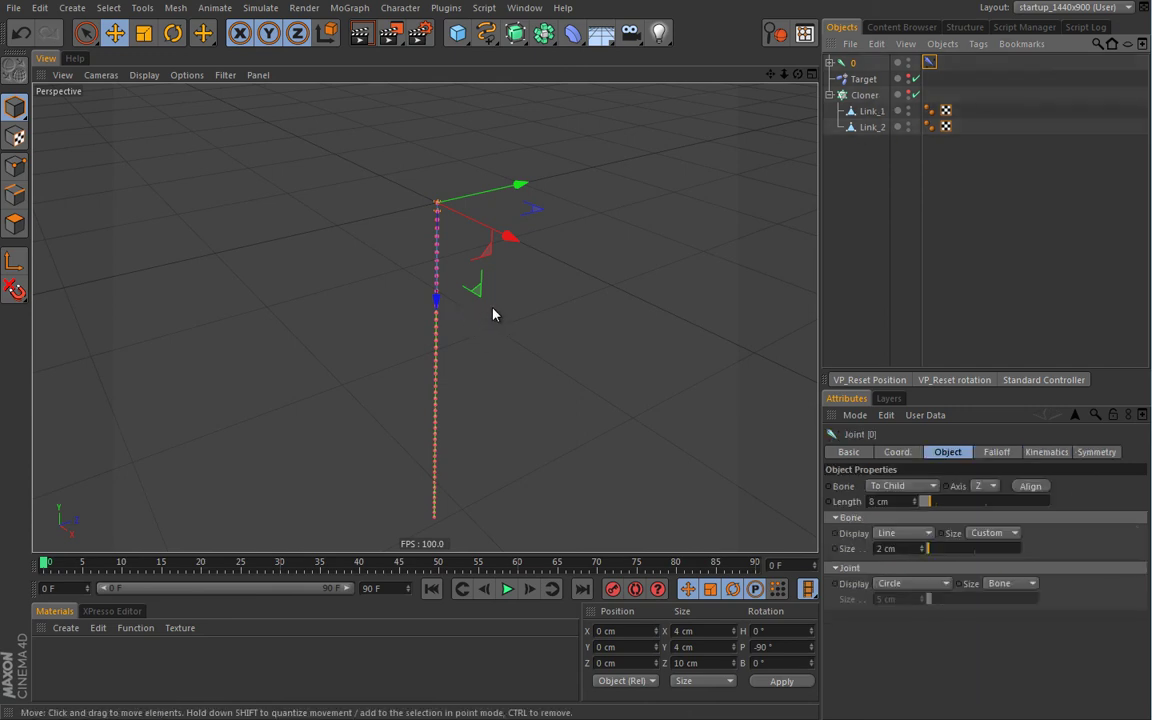
click(352, 10)
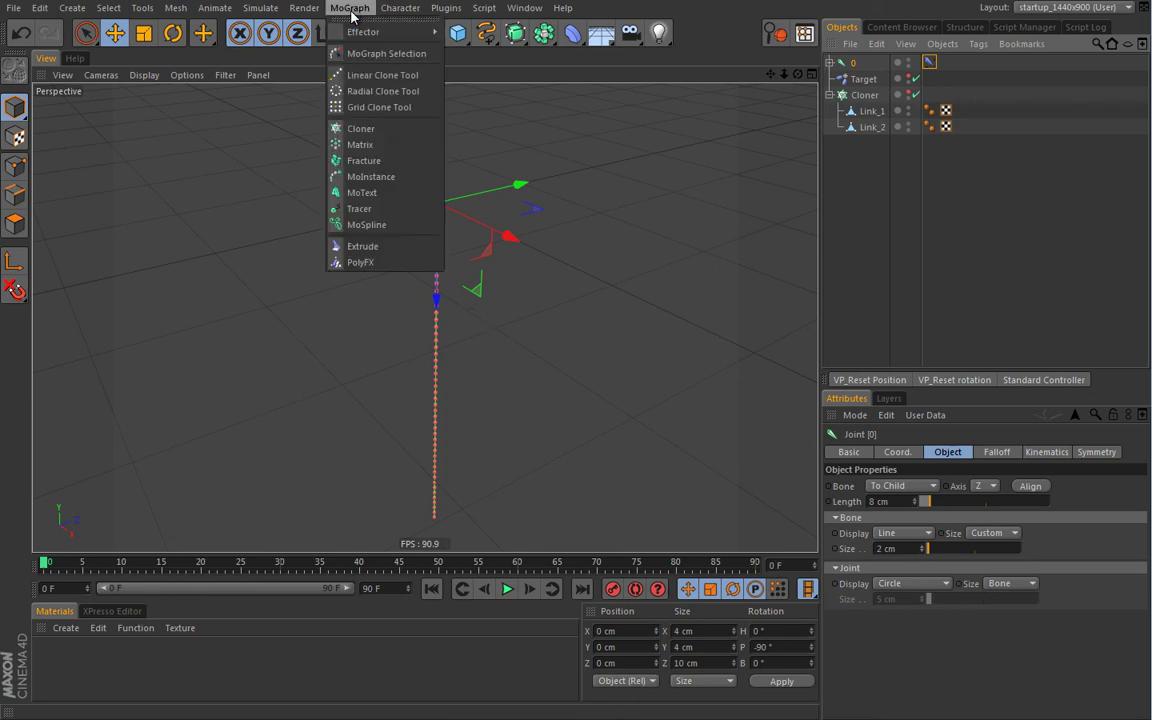
click(341, 132)
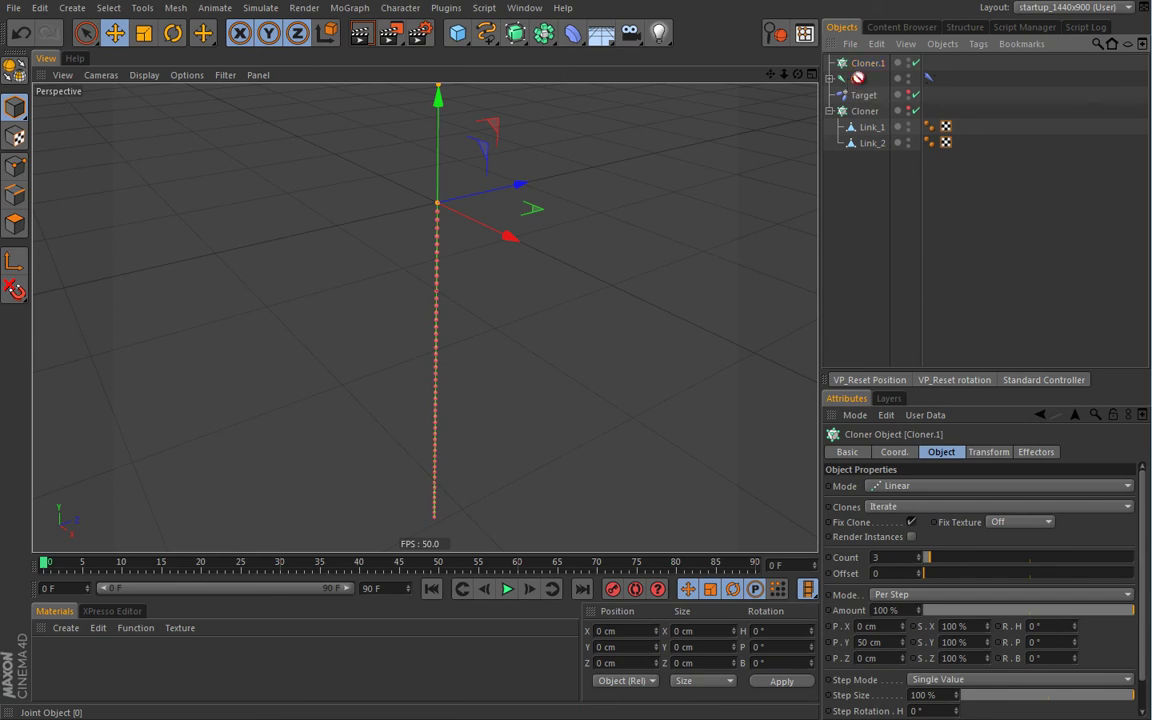
drag(873, 66, 870, 62)
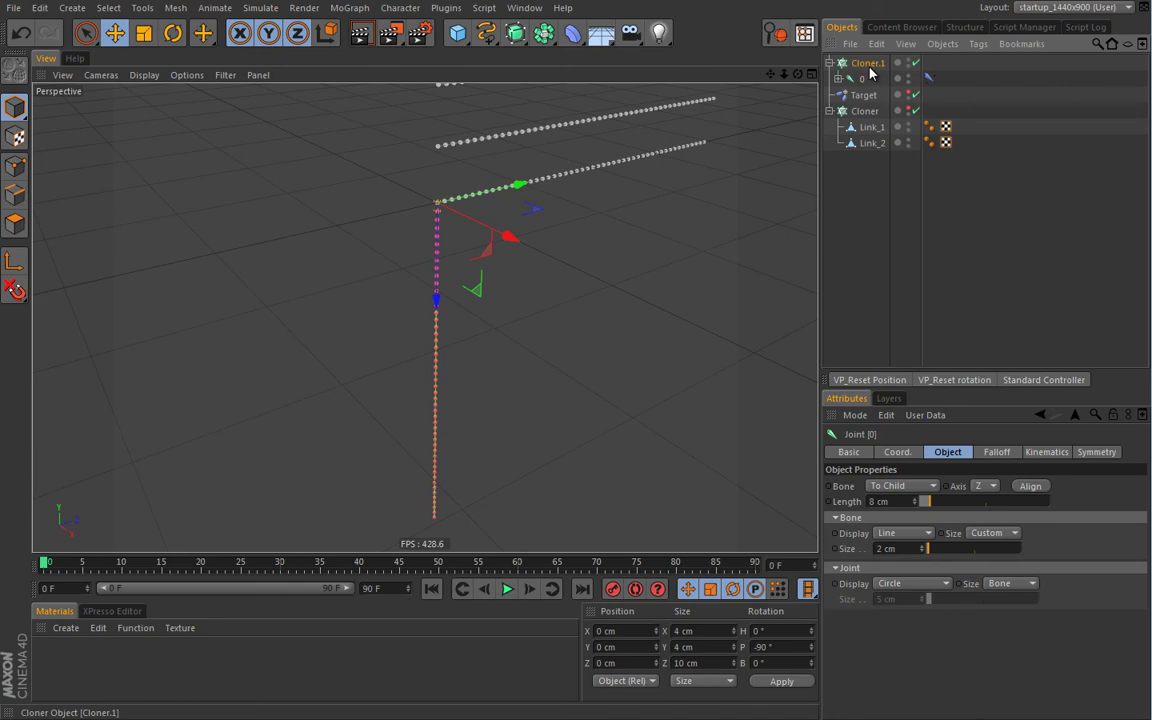
Step: Set the new Cloner's per-step Y position to 0 cm and disable Fix Clone
click(869, 65)
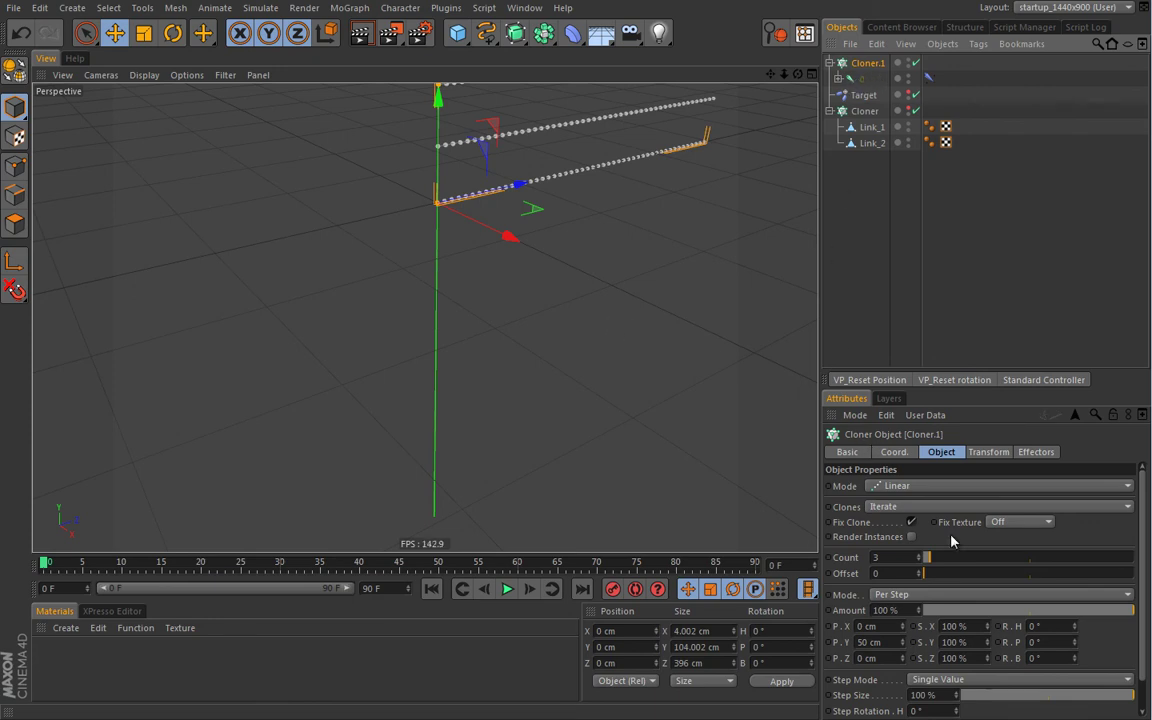
double_click(897, 642)
text(0)
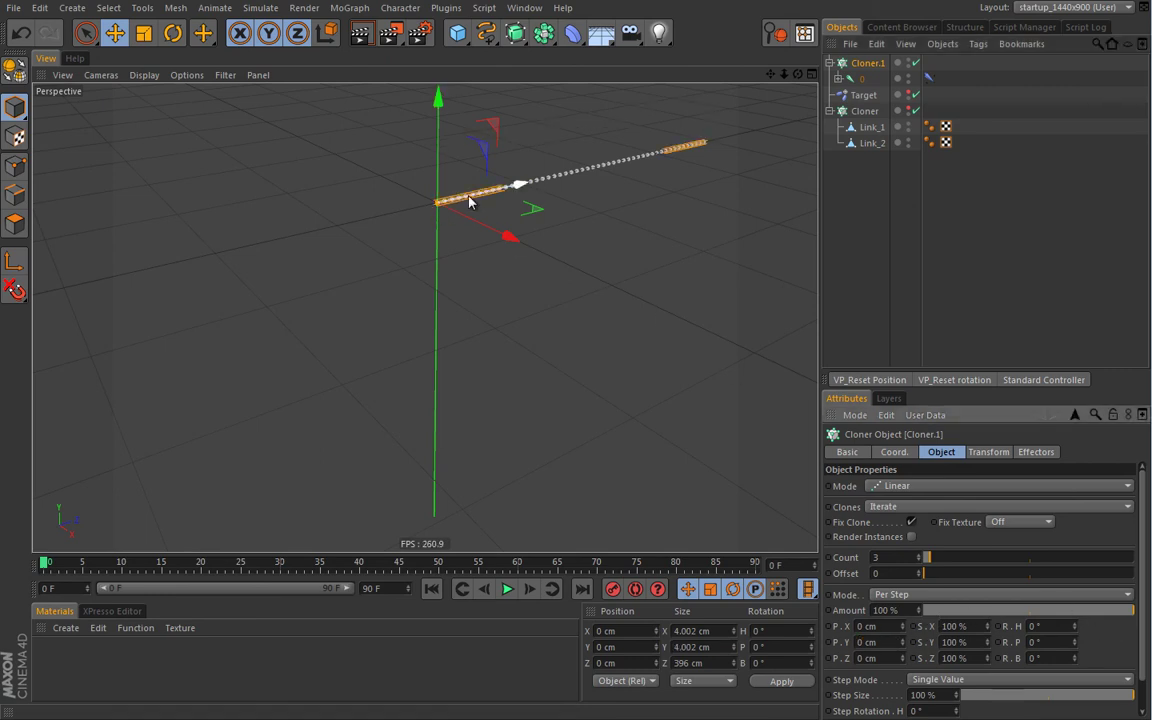
click(911, 522)
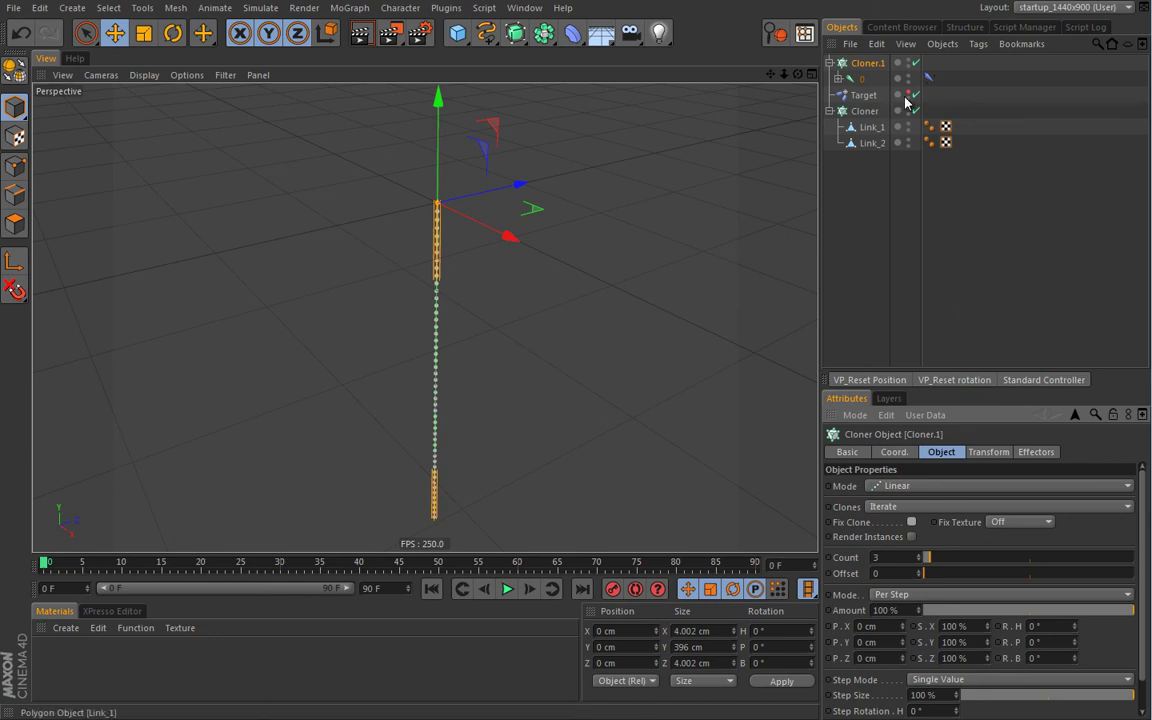
Step: Set the transform color of Cloner.1 to red with RGB values 221, 29, 58
click(995, 457)
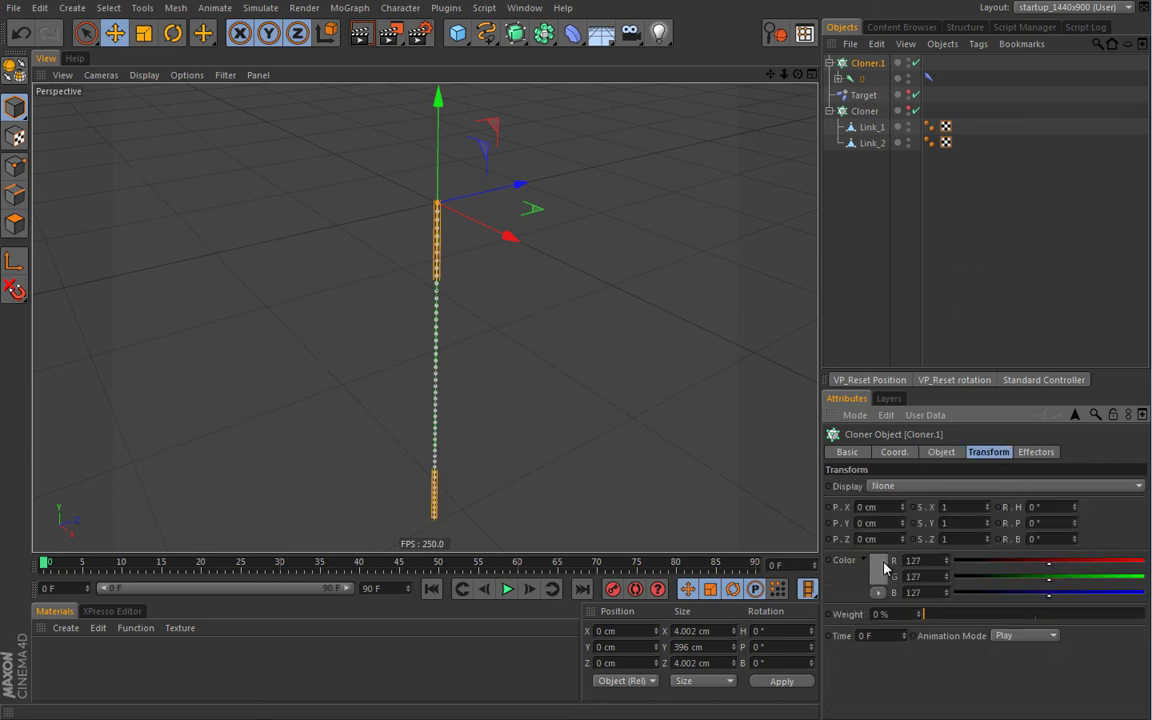
click(880, 568)
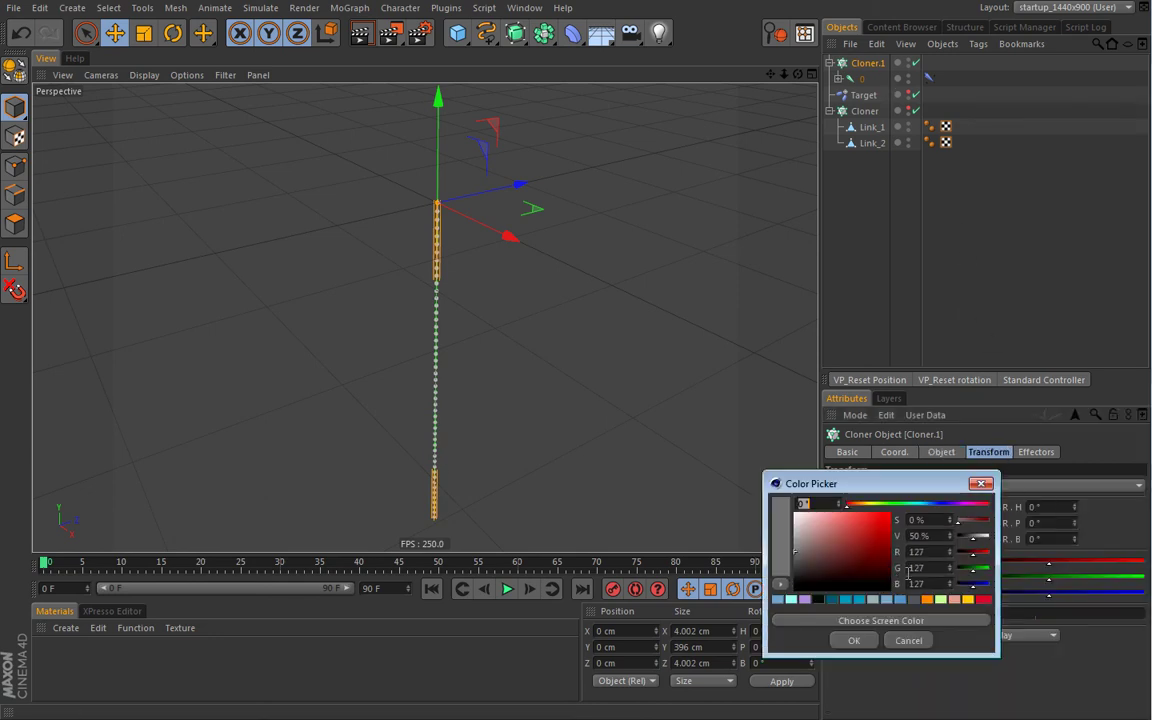
click(855, 641)
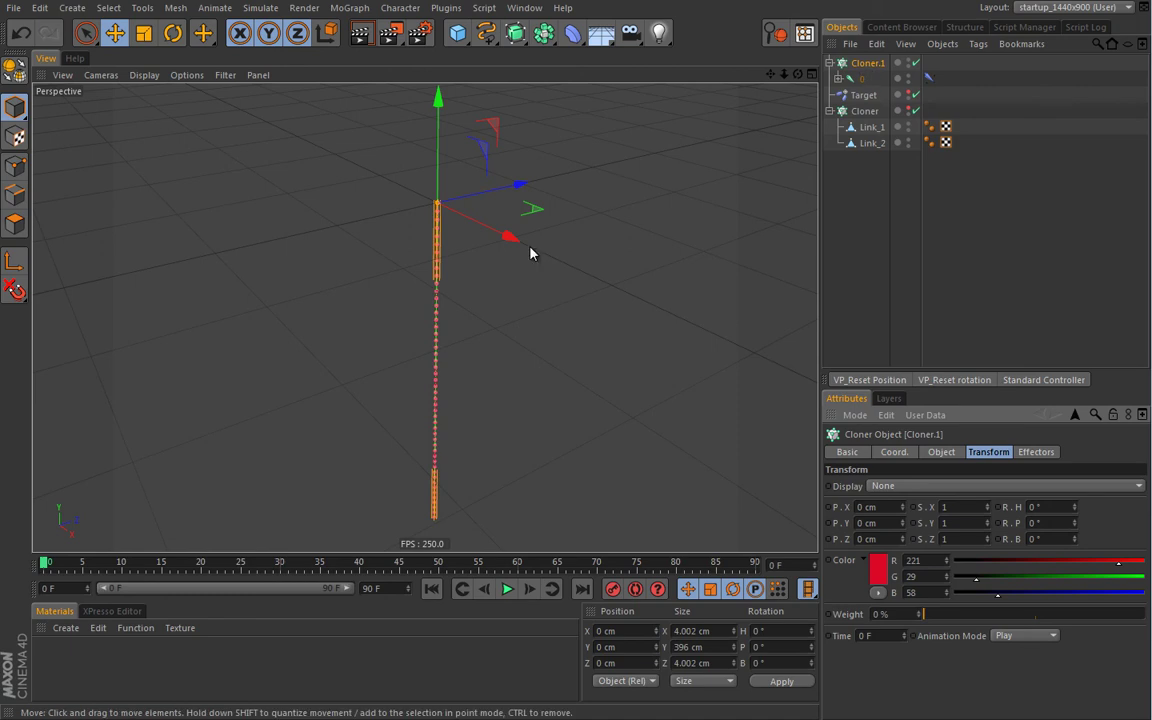
mouse_move(454, 287)
alt+mouse_down()
mouse_move(697, 216)
mouse_move(440, 271)
alt+mouse_up()
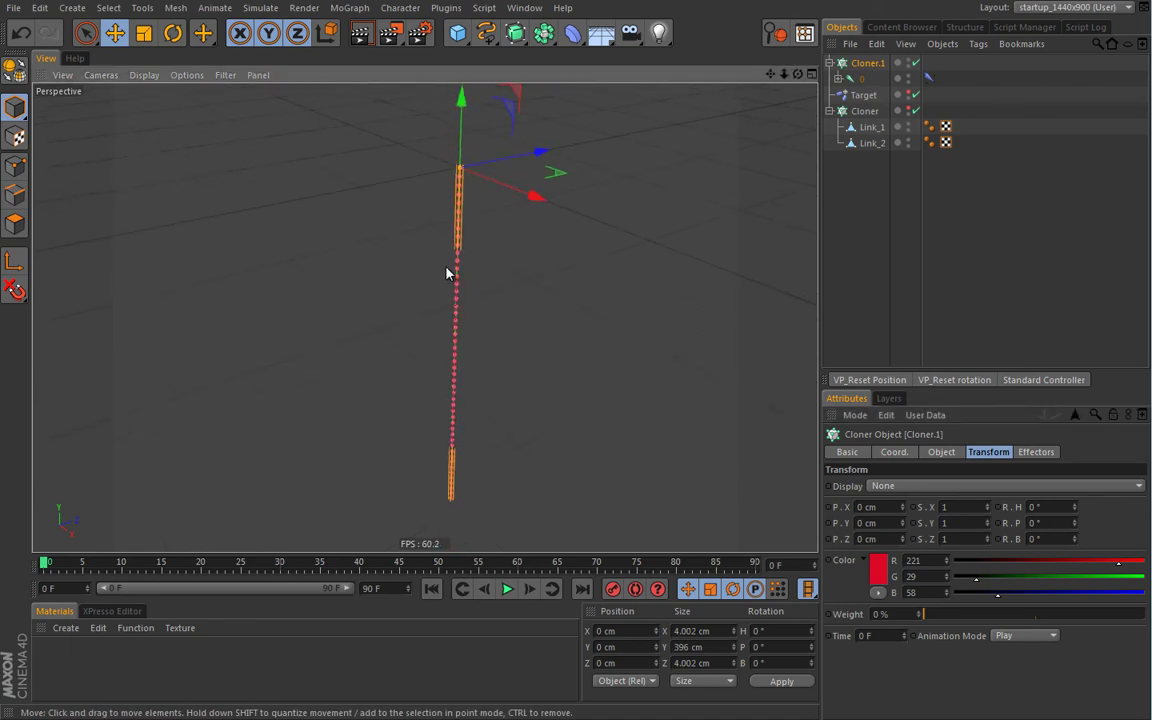
Step: Hide root joint 0 in the viewport and leave Cloner.1 selected
click(910, 79)
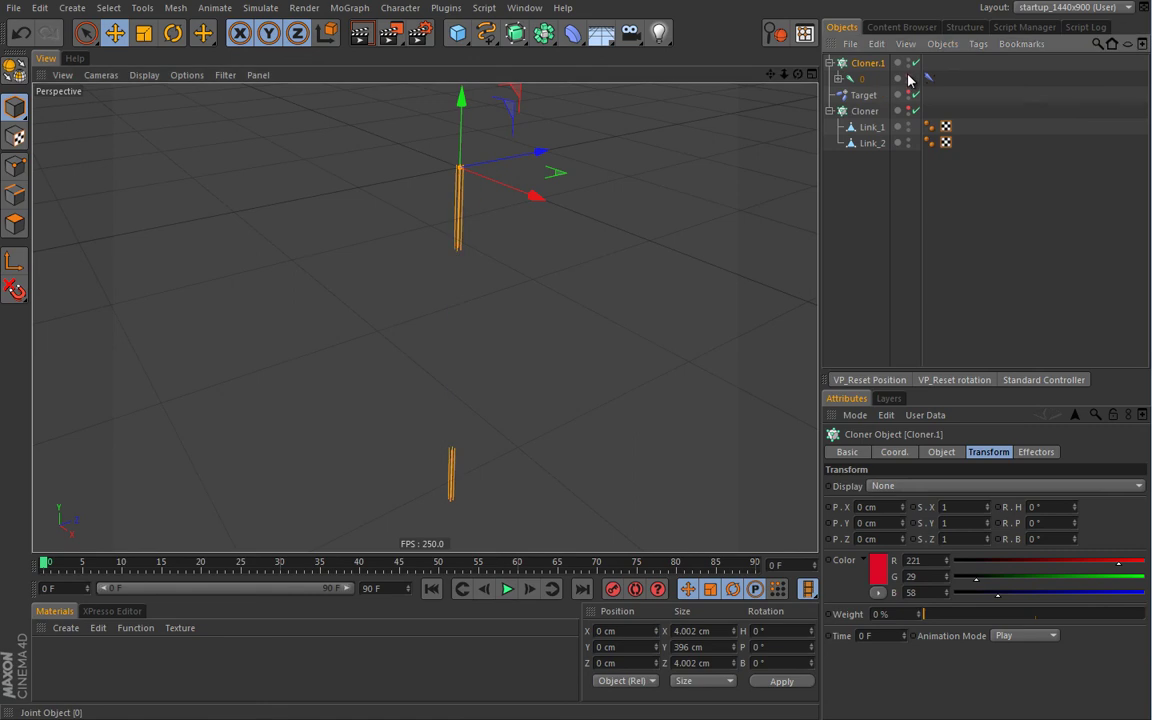
click(864, 180)
key(ctrl+z)
Step: Add a MoGraph Tracer linked to Cloner.1 and place it directly below that Cloner in the object hierarchy
click(355, 9)
click(362, 208)
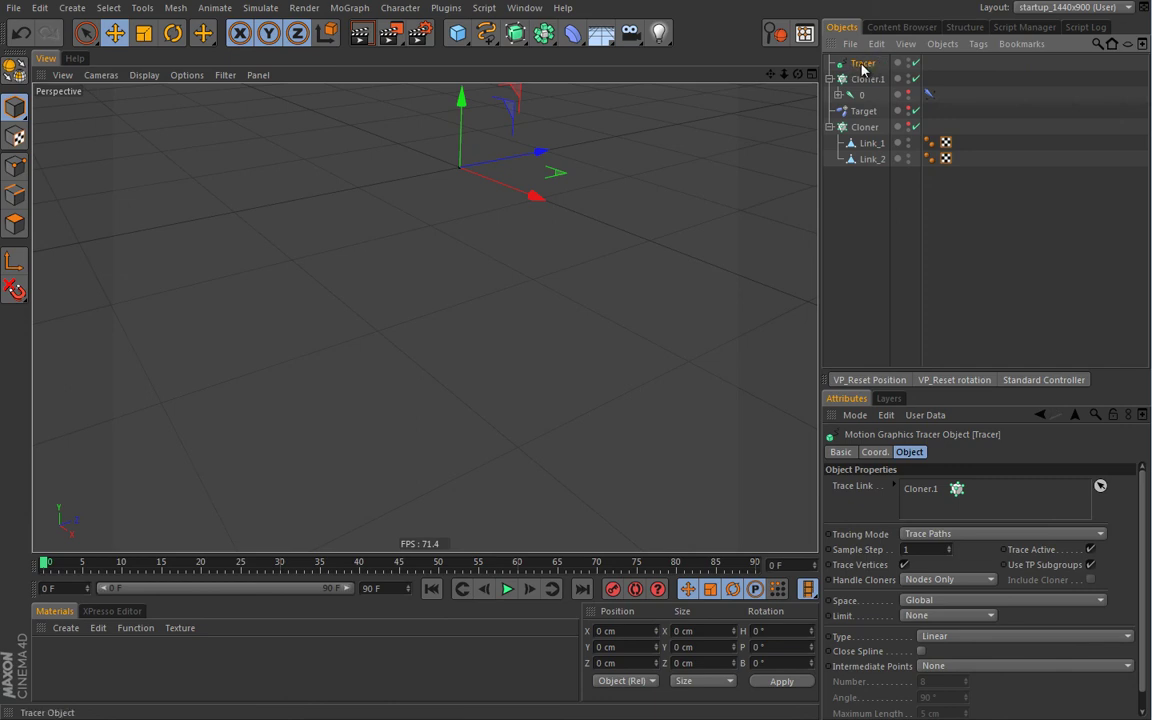
mouse_move(870, 66)
mouse_down()
mouse_move(857, 90)
mouse_move(865, 85)
mouse_up()
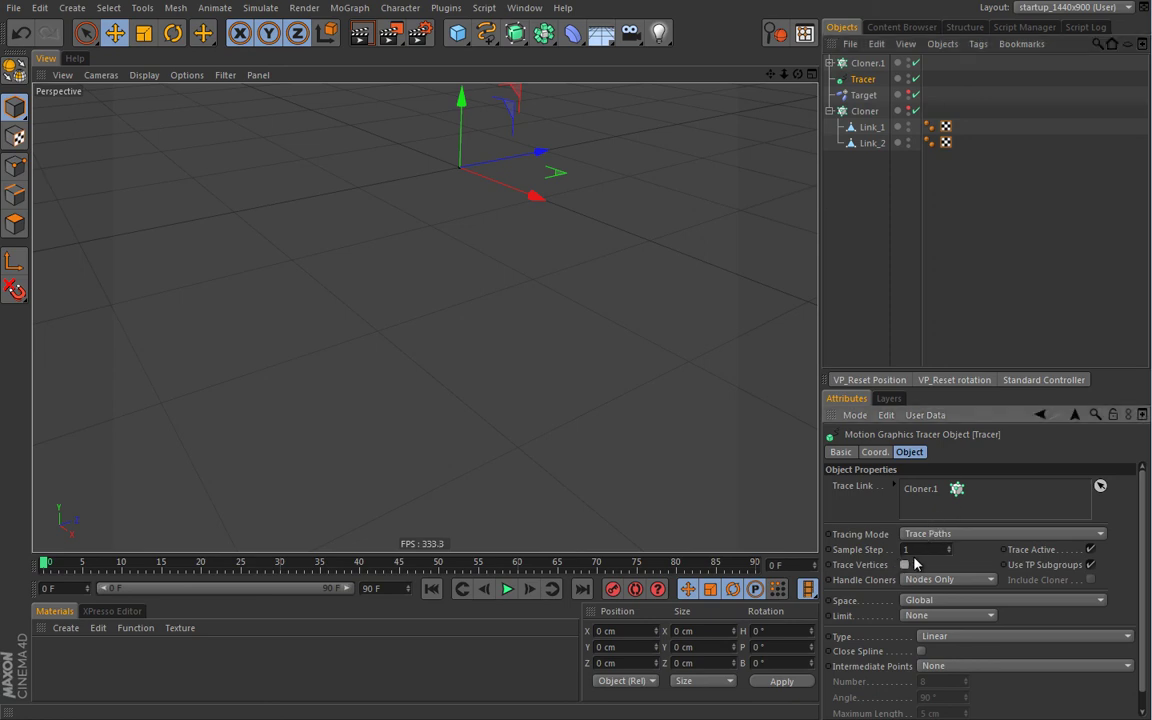
Step: Set the Tracer's tracing mode to Connect All Objects and its cloner handling to Immediate Clones
click(938, 535)
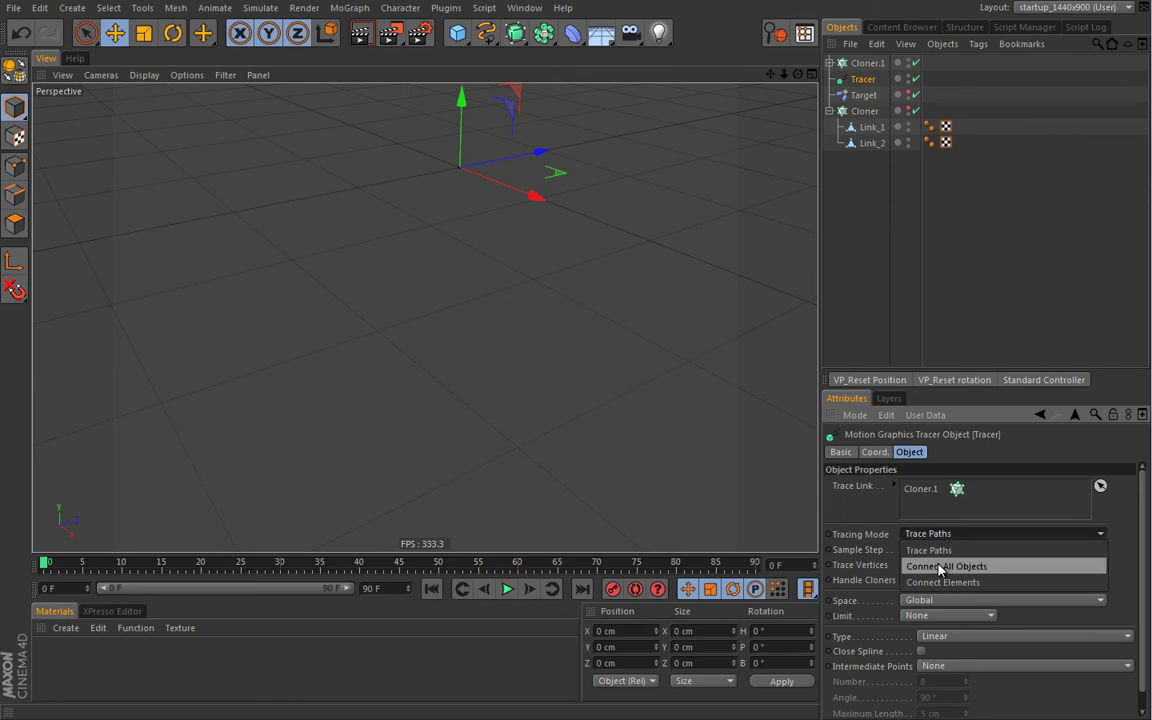
click(940, 567)
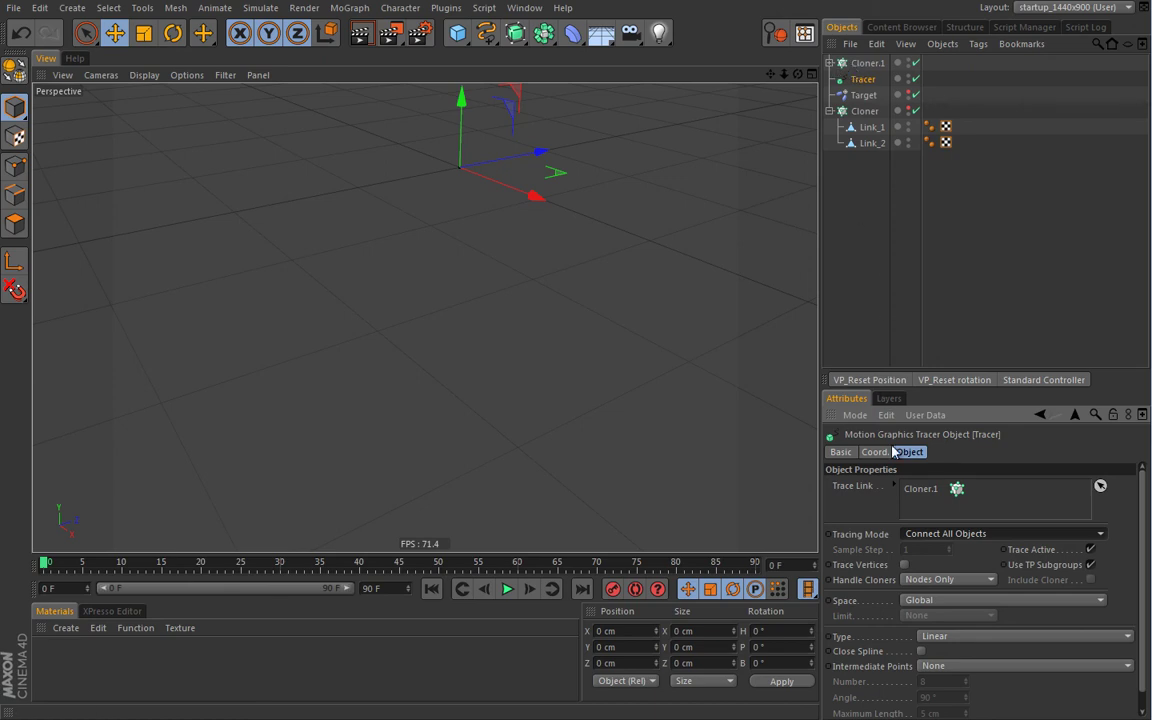
click(927, 580)
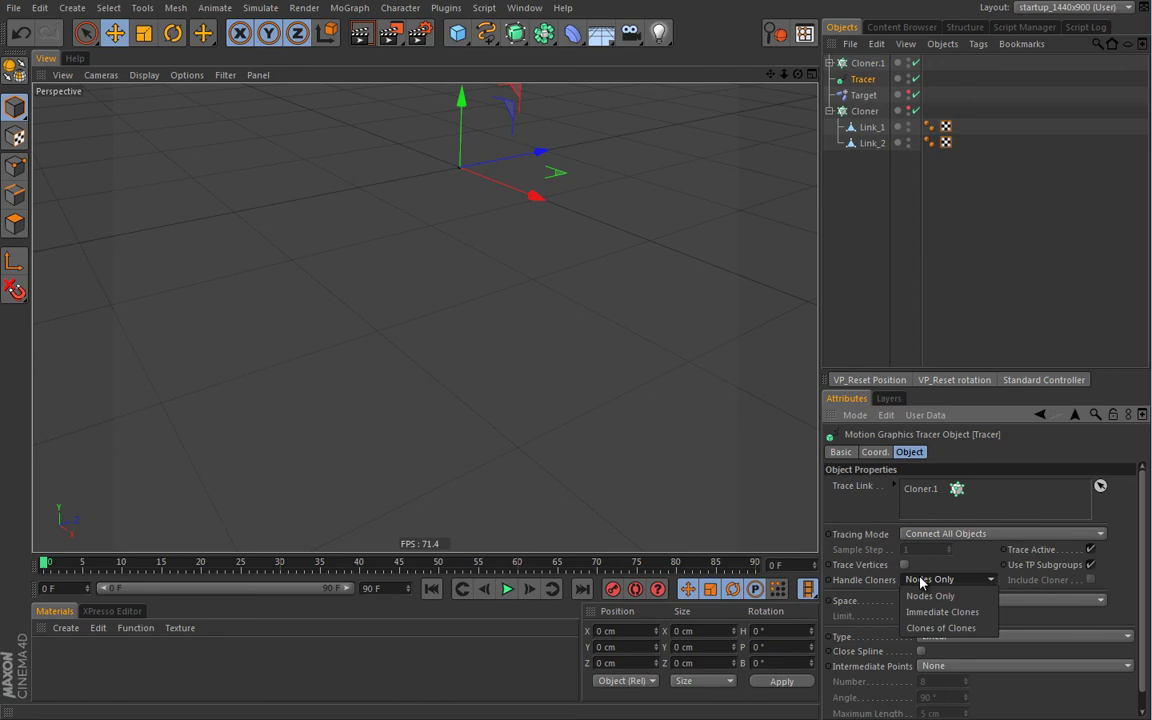
click(974, 614)
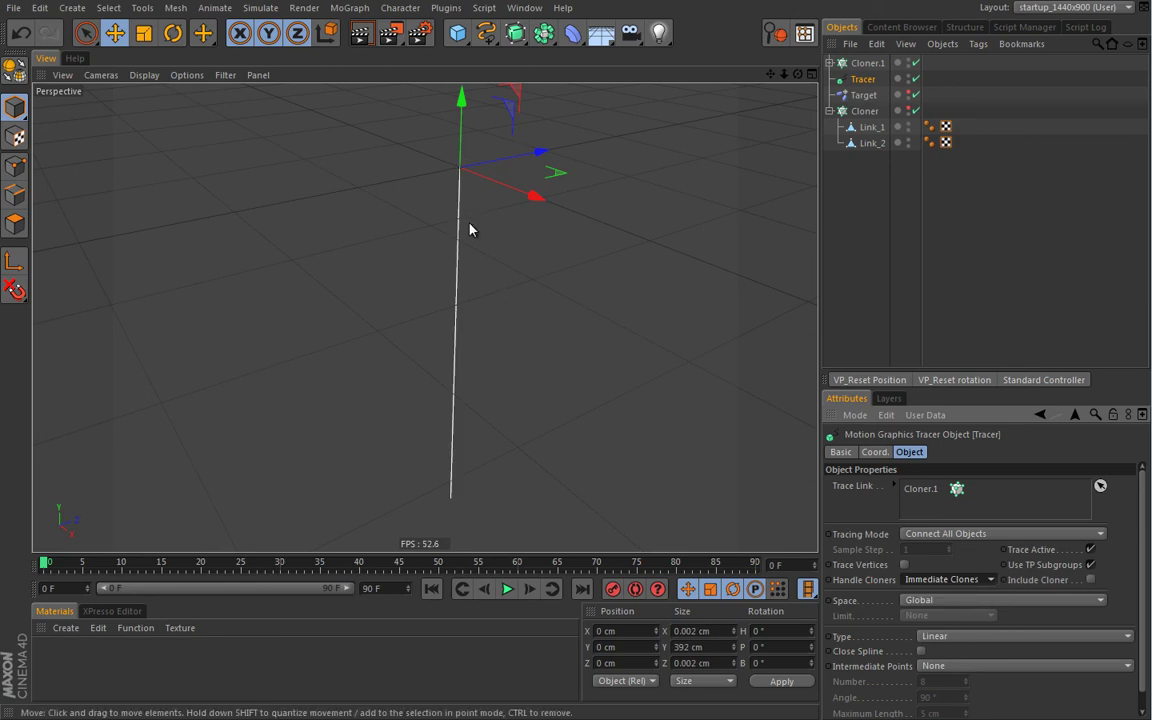
alt+middle_drag(426, 209, 398, 228)
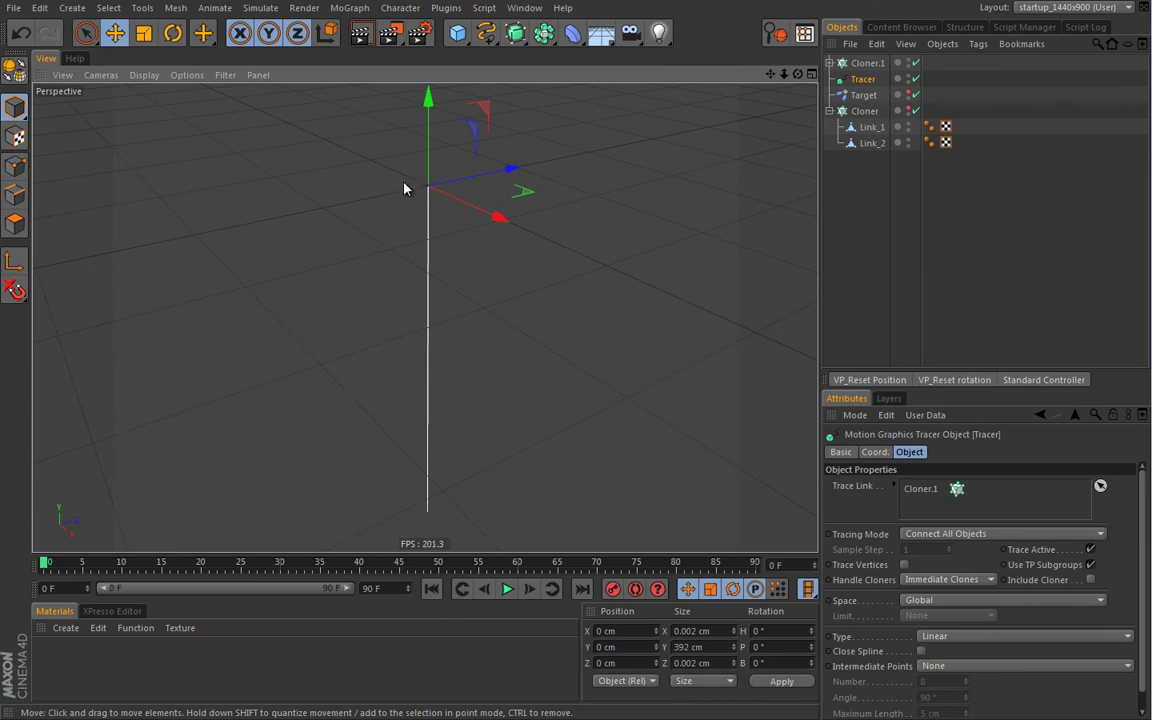
Step: Play the animation and move Cloner.1 around to test the traced spline's dynamics, then stop and return to the first frame
click(507, 589)
click(850, 63)
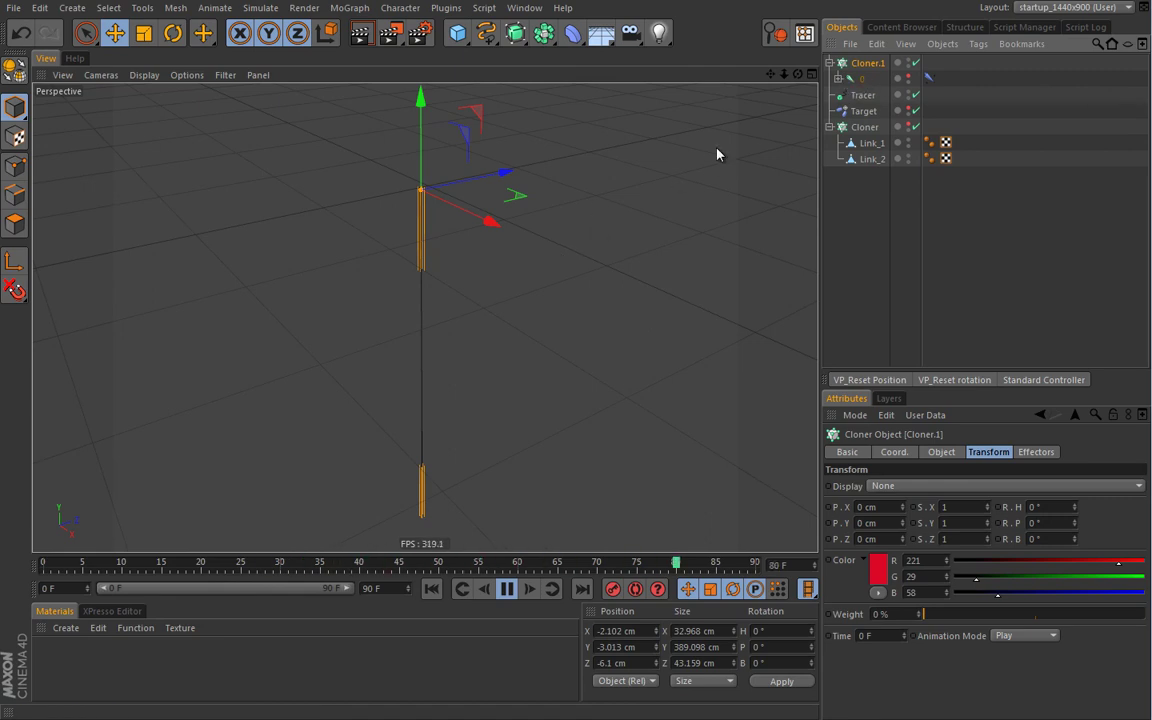
mouse_move(588, 207)
mouse_down()
mouse_move(715, 183)
mouse_move(617, 190)
mouse_move(724, 197)
mouse_move(705, 213)
mouse_move(684, 208)
mouse_move(725, 203)
mouse_move(670, 198)
mouse_up()
click(506, 589)
click(432, 589)
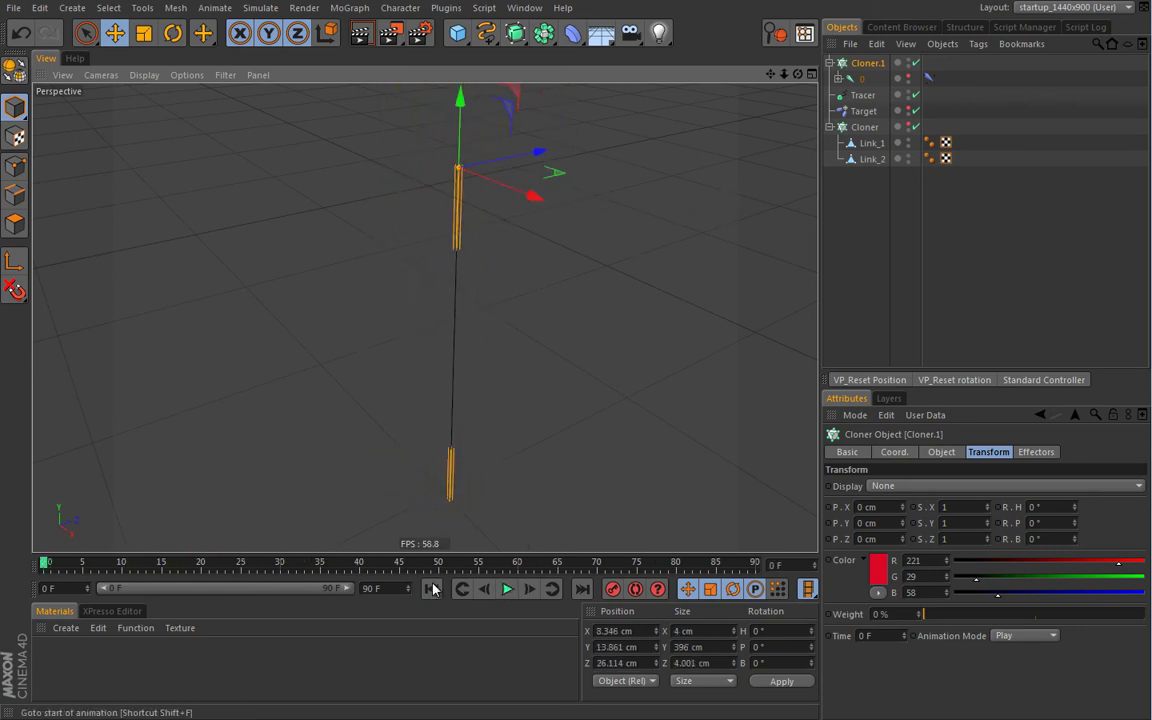
Step: Reset Cloner.1's position to zero and briefly replay the animation to settle the joints, ending at the first frame
click(887, 380)
click(507, 589)
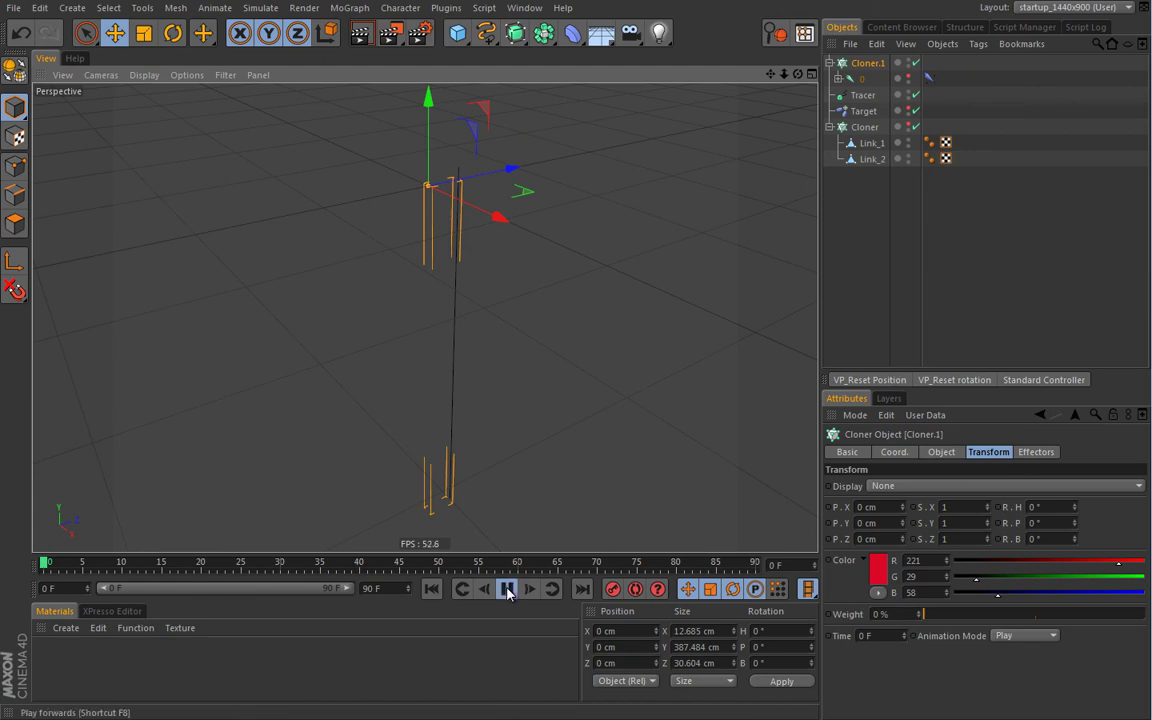
click(509, 590)
key(shift+f)
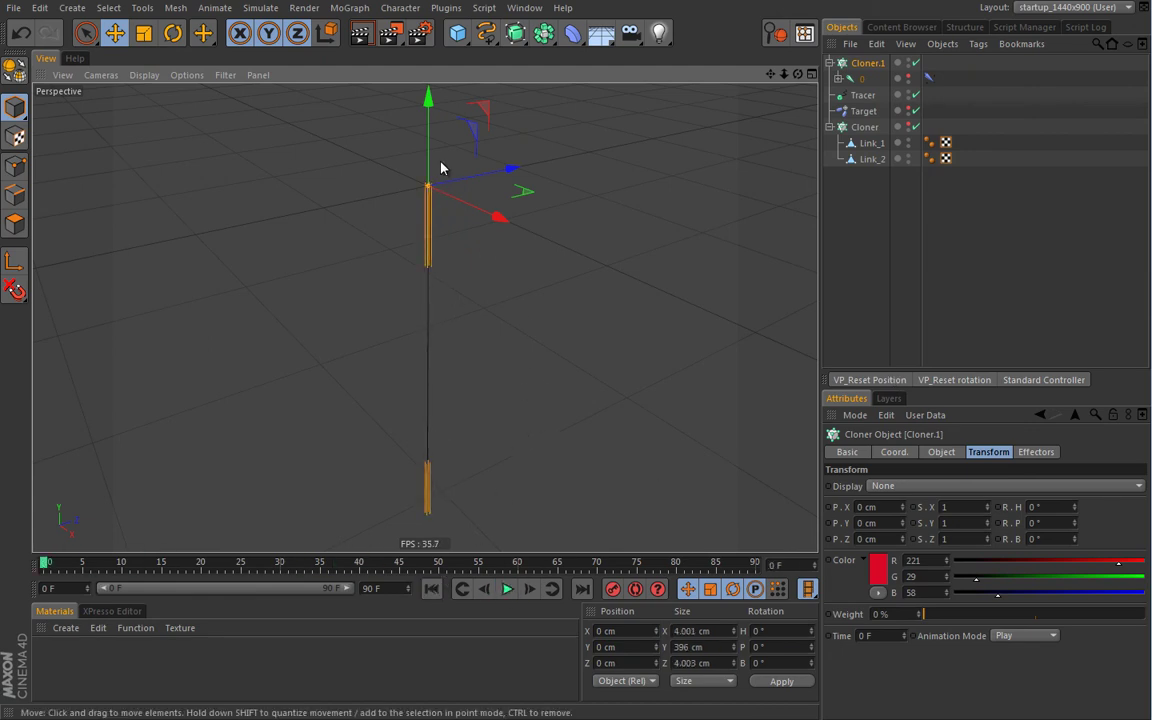
Step: Switch the Cloner holding Link_1 and Link_2 to Object mode and assign the Tracer as its object
click(865, 127)
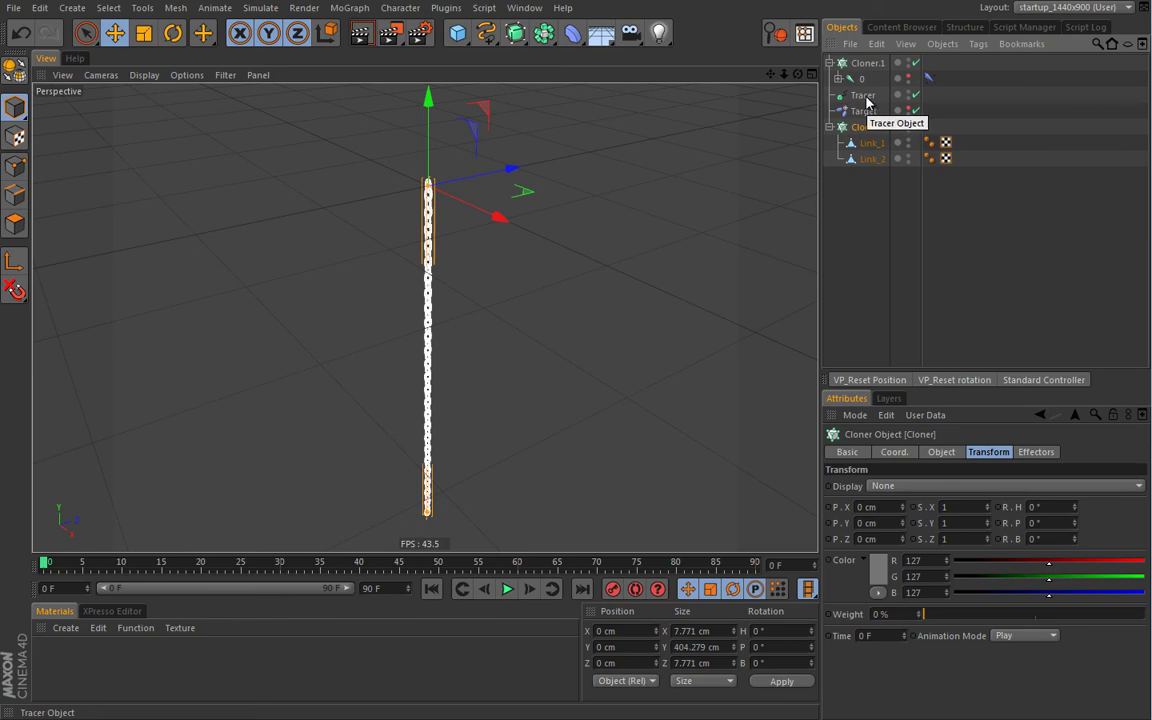
click(943, 453)
click(916, 486)
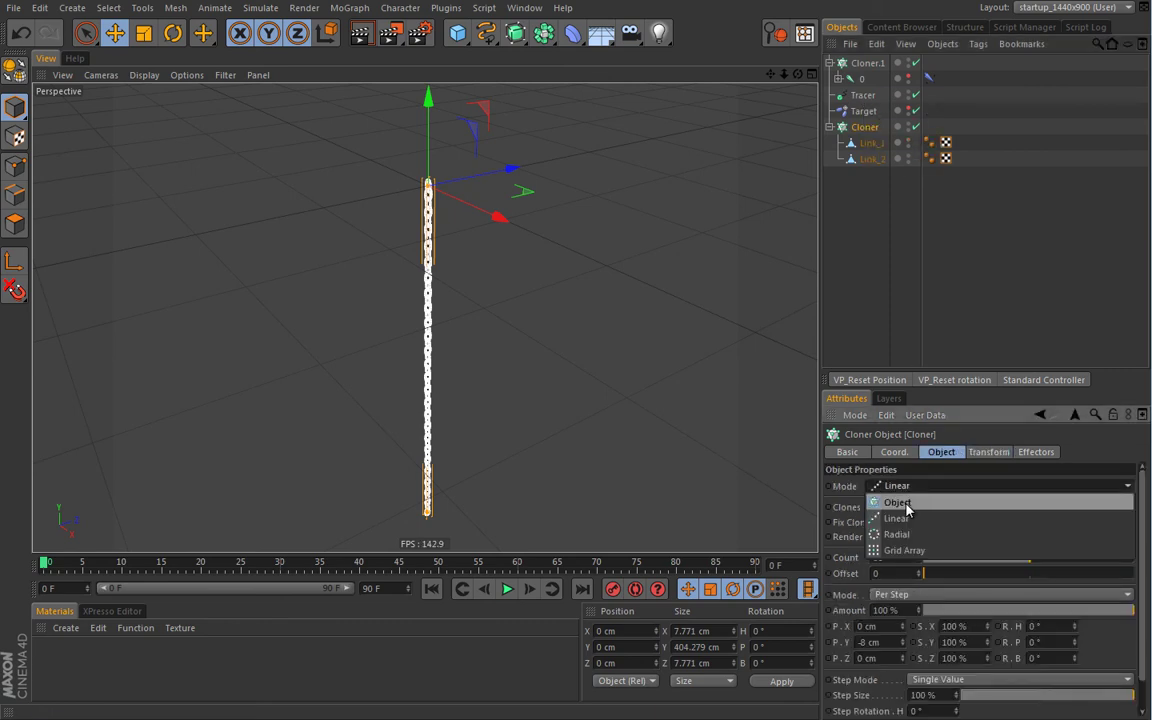
click(908, 505)
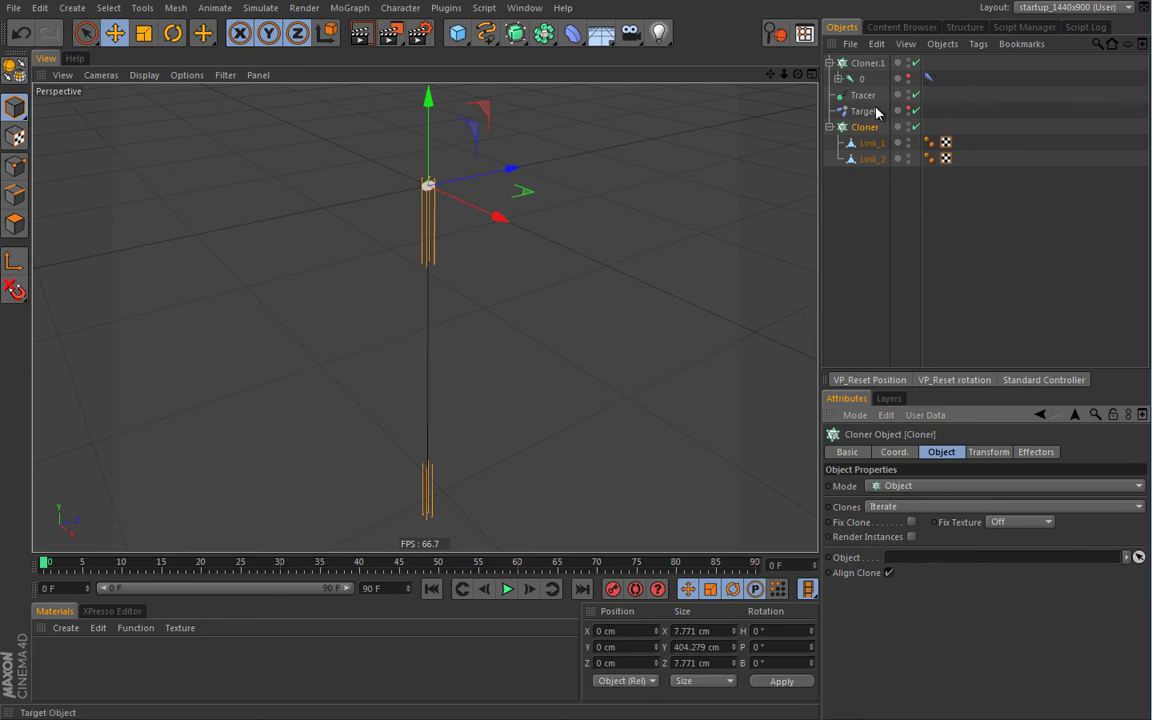
drag(862, 95, 910, 560)
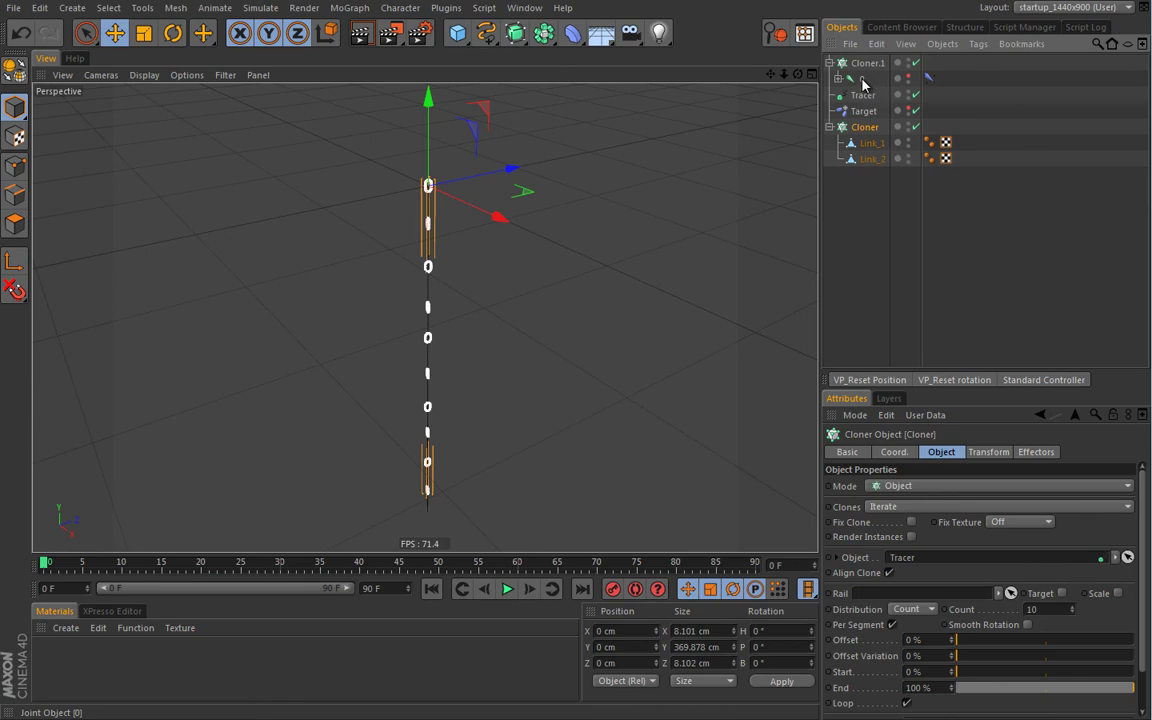
Step: Set the count of link clones distributed along the Tracer to 50 and inspect how the links interlock
click(1054, 608)
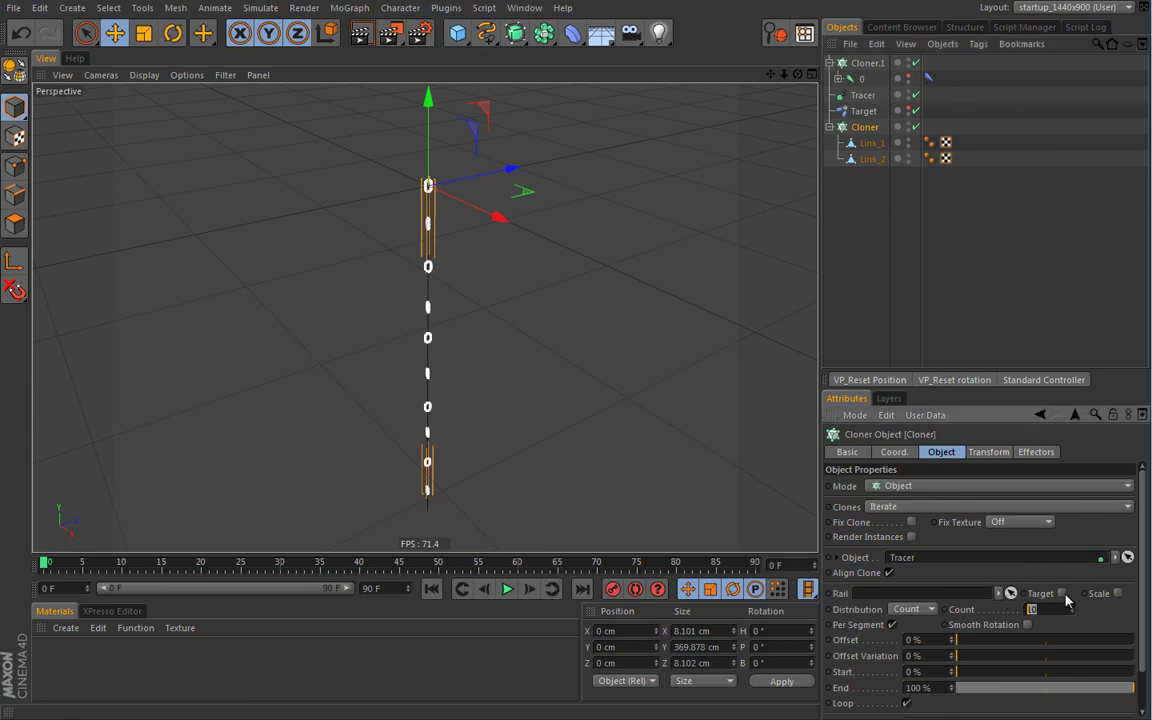
key(Return)
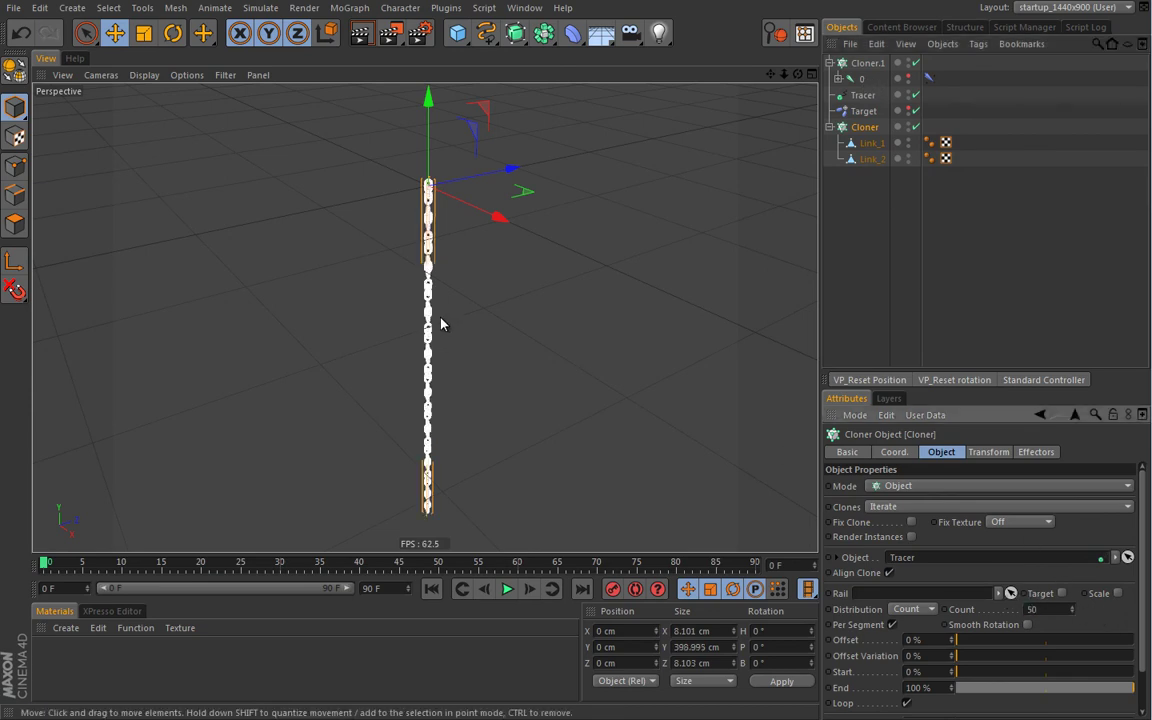
scroll(440, 324, up, 3)
alt+drag(530, 311, 574, 320)
scroll(514, 288, up, 3)
scroll(514, 288, down, 1)
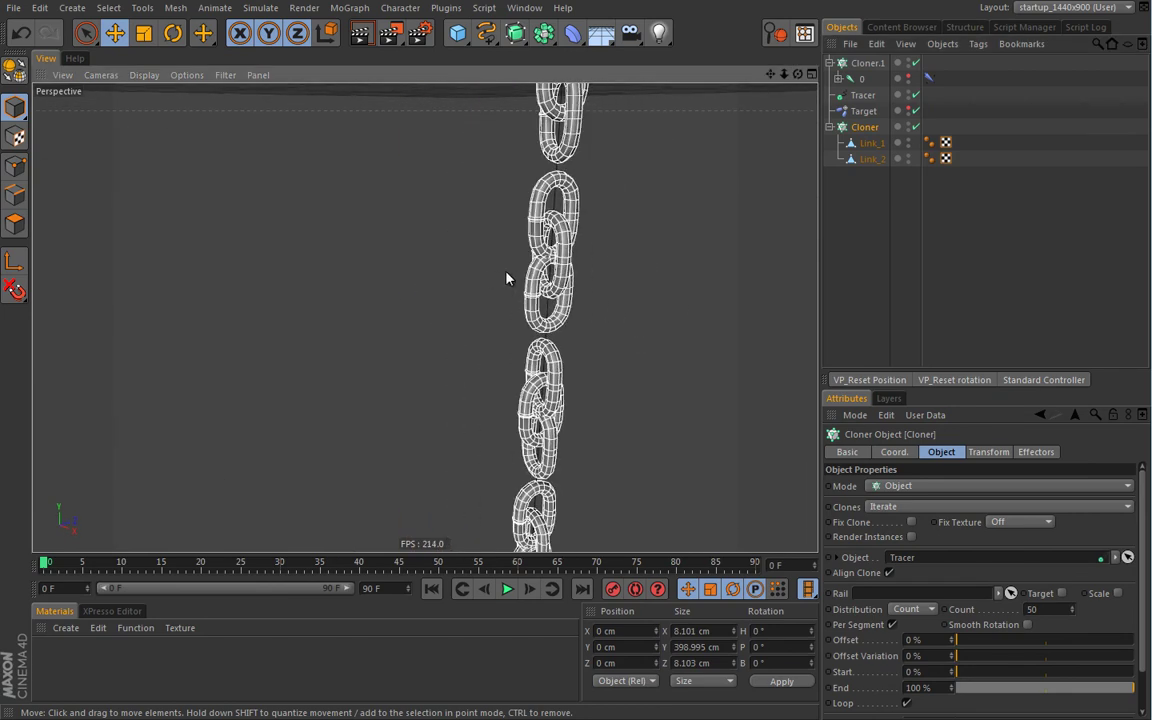
Step: Reduce the clone count of Cloner.1 to 1
click(867, 62)
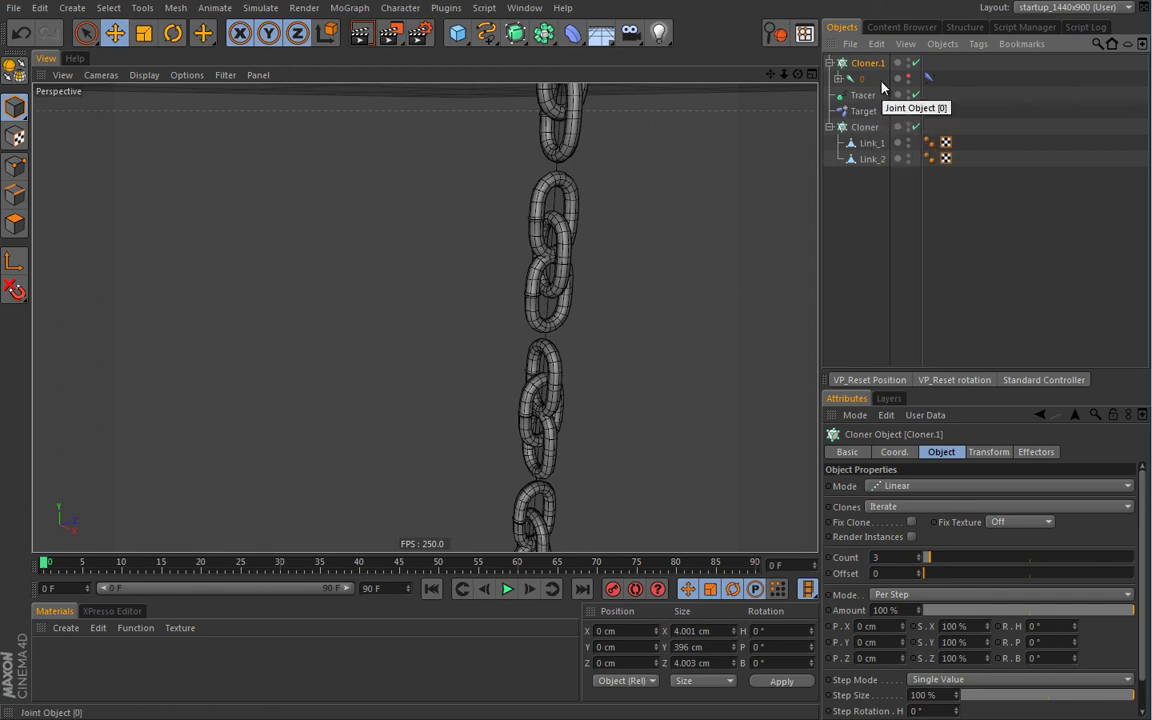
click(920, 565)
click(920, 565)
scroll(594, 316, down, 5)
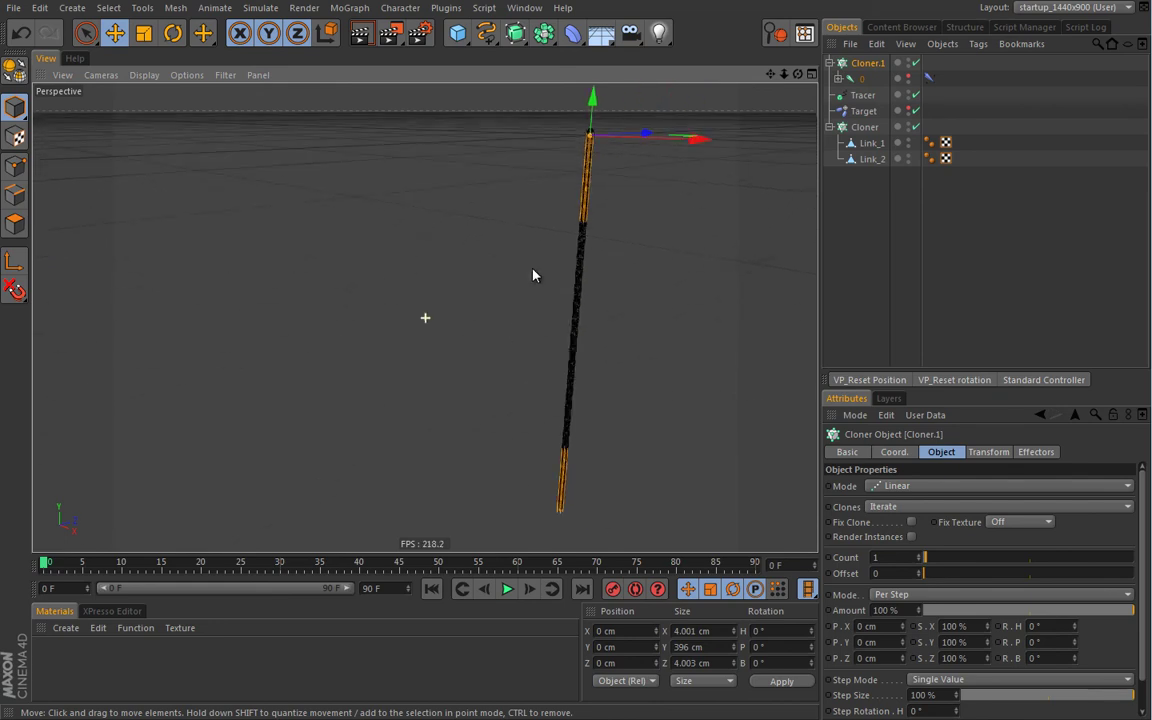
alt+drag(533, 275, 468, 275)
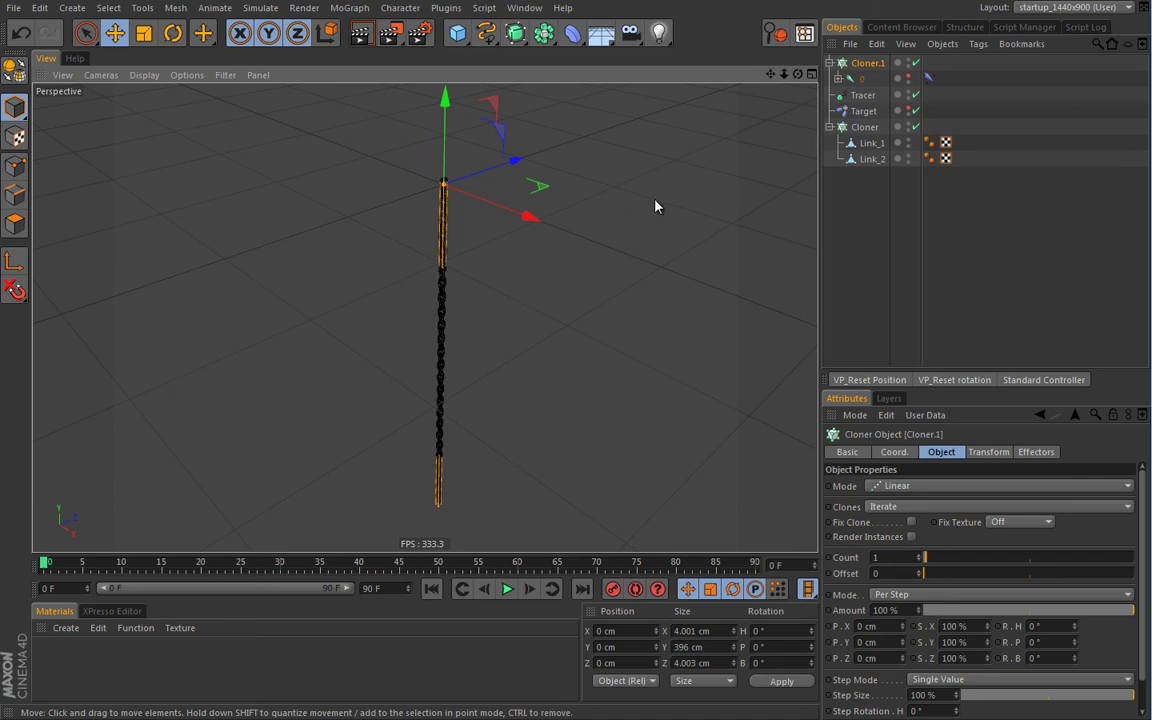
Step: Play the animation and swing Cloner.1 around to check how the chain of links follows the joints
key(F8)
click(882, 80)
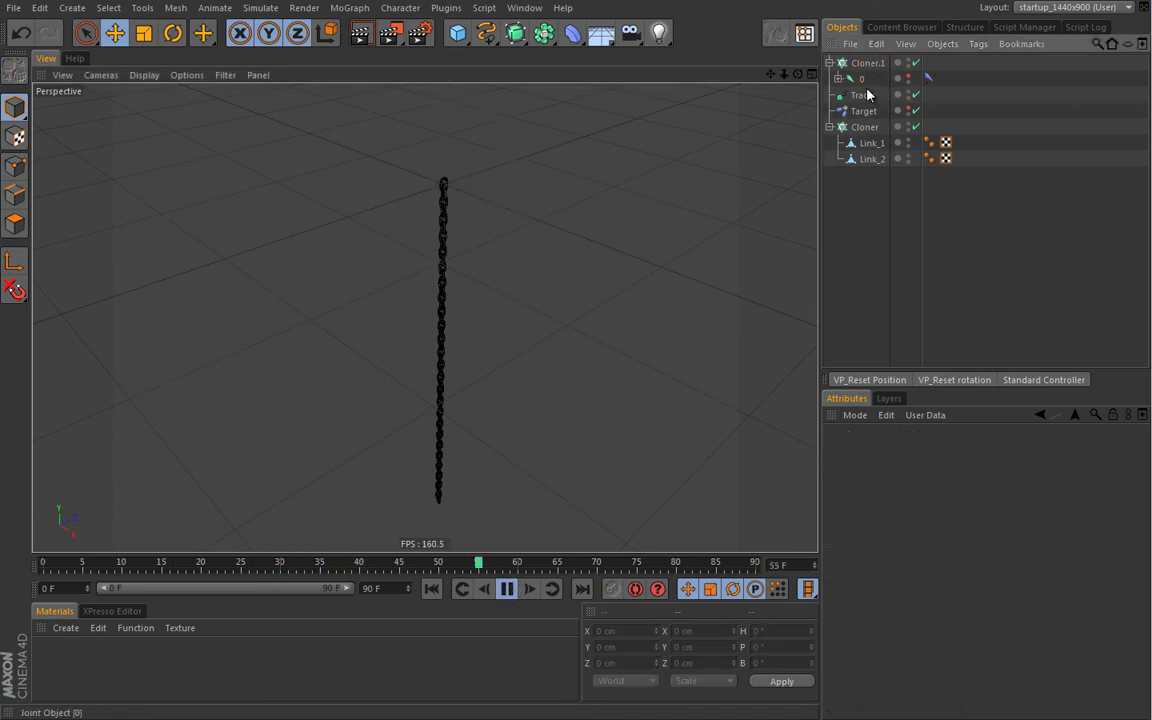
click(867, 63)
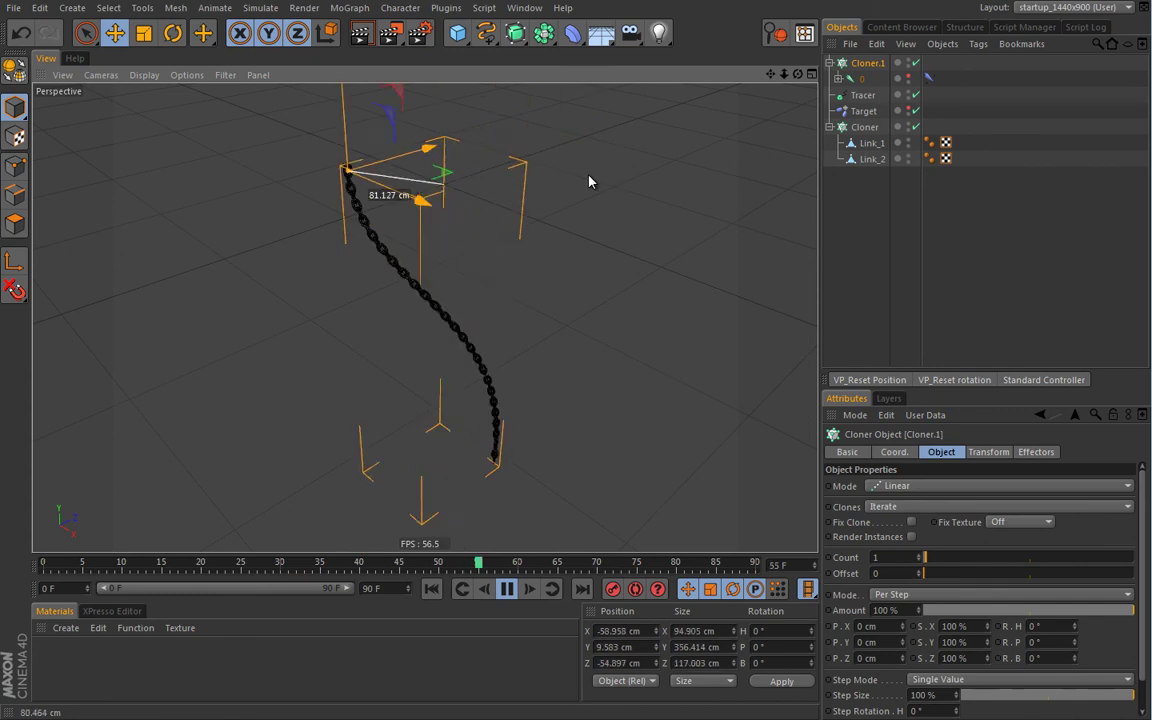
scroll(510, 240, up, 6)
scroll(481, 228, down, 6)
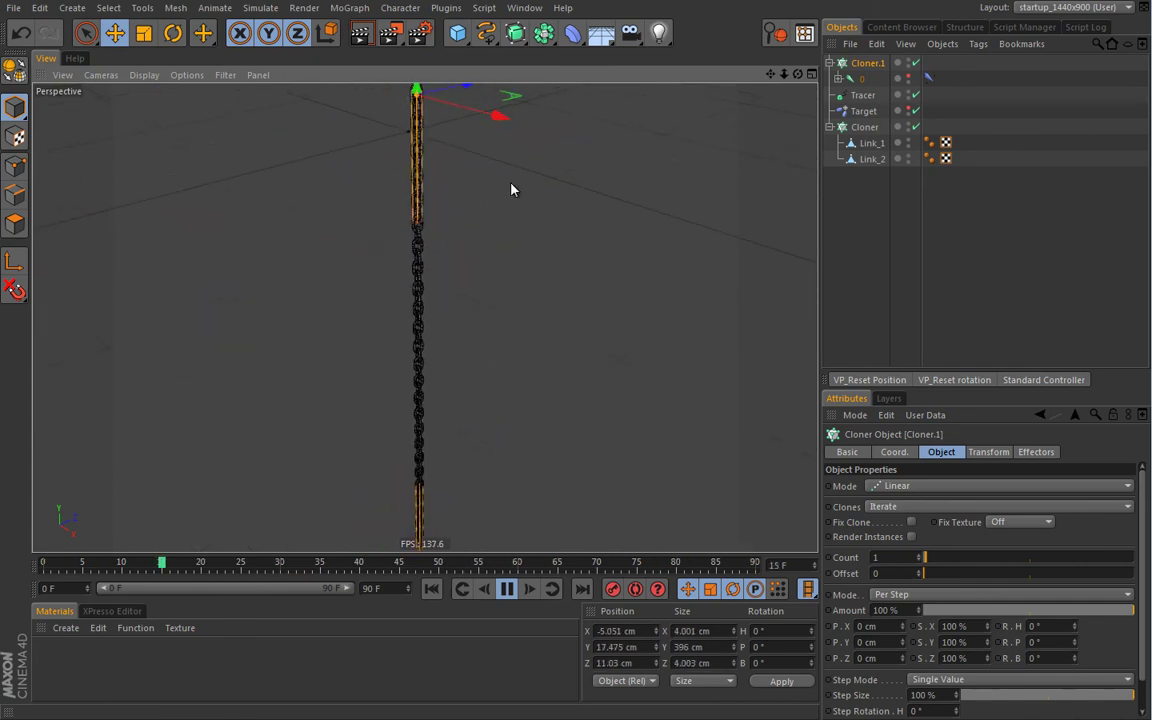
Step: Show joint 0's IK tag dynamics settings and test the chain by moving Cloner.1 during playback, then rewind to the first frame
click(929, 77)
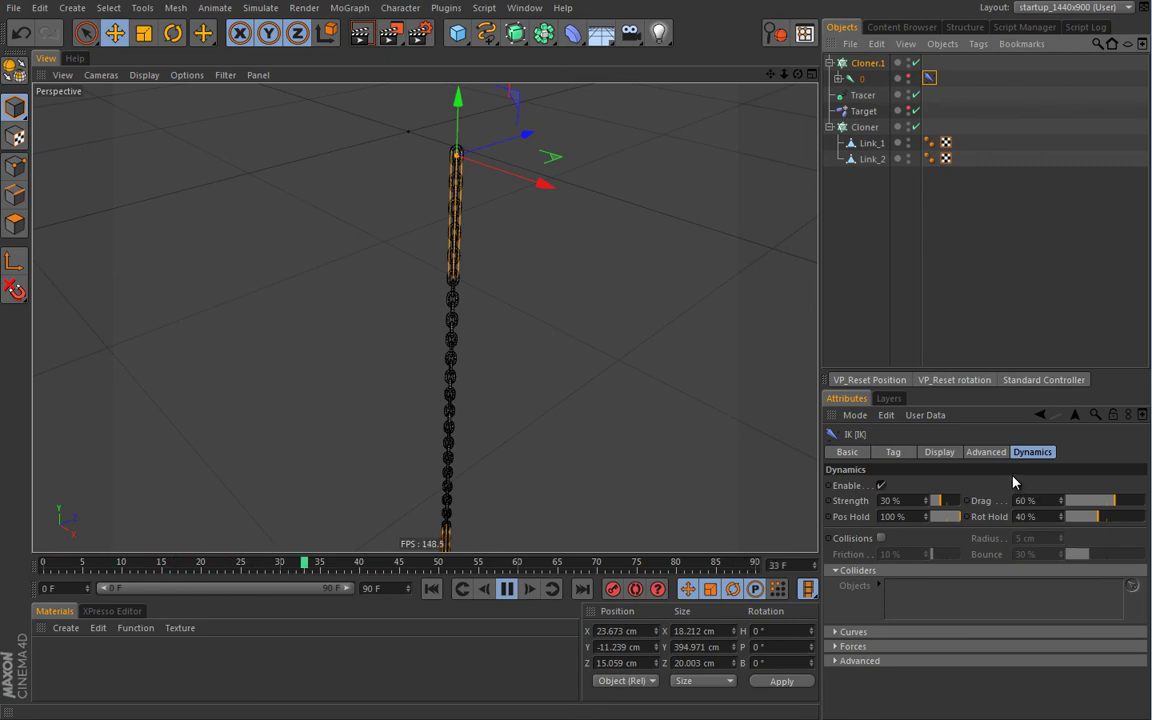
drag(572, 185, 648, 162)
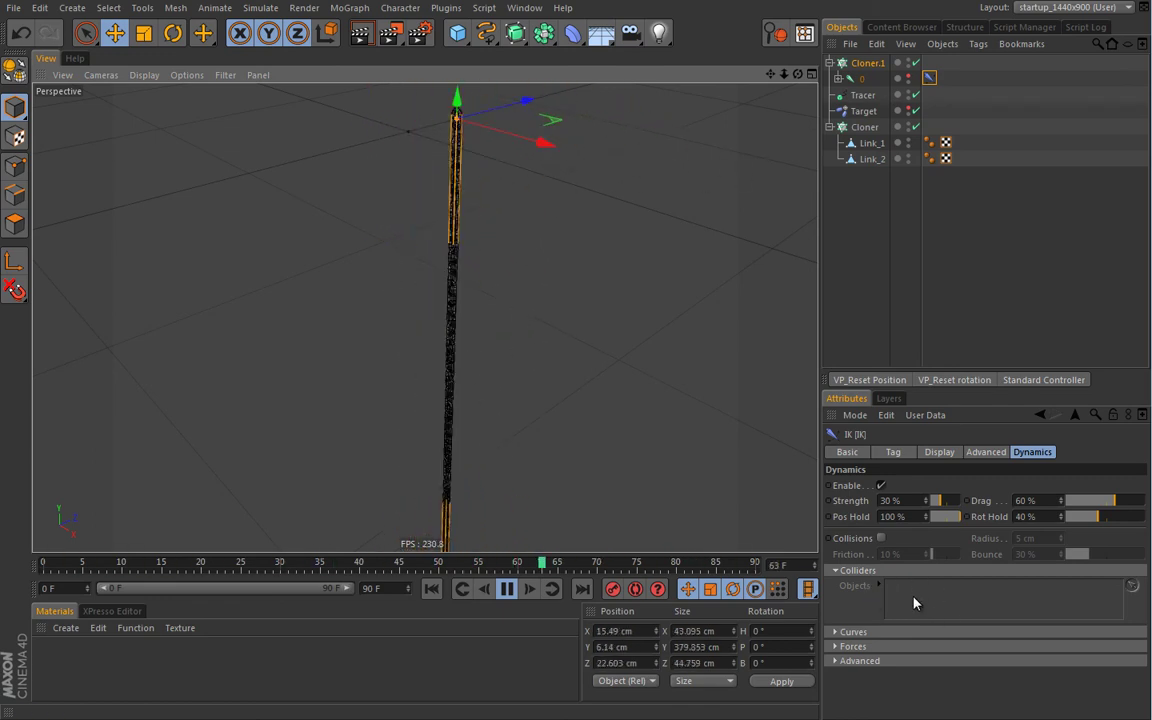
drag(570, 290, 590, 205)
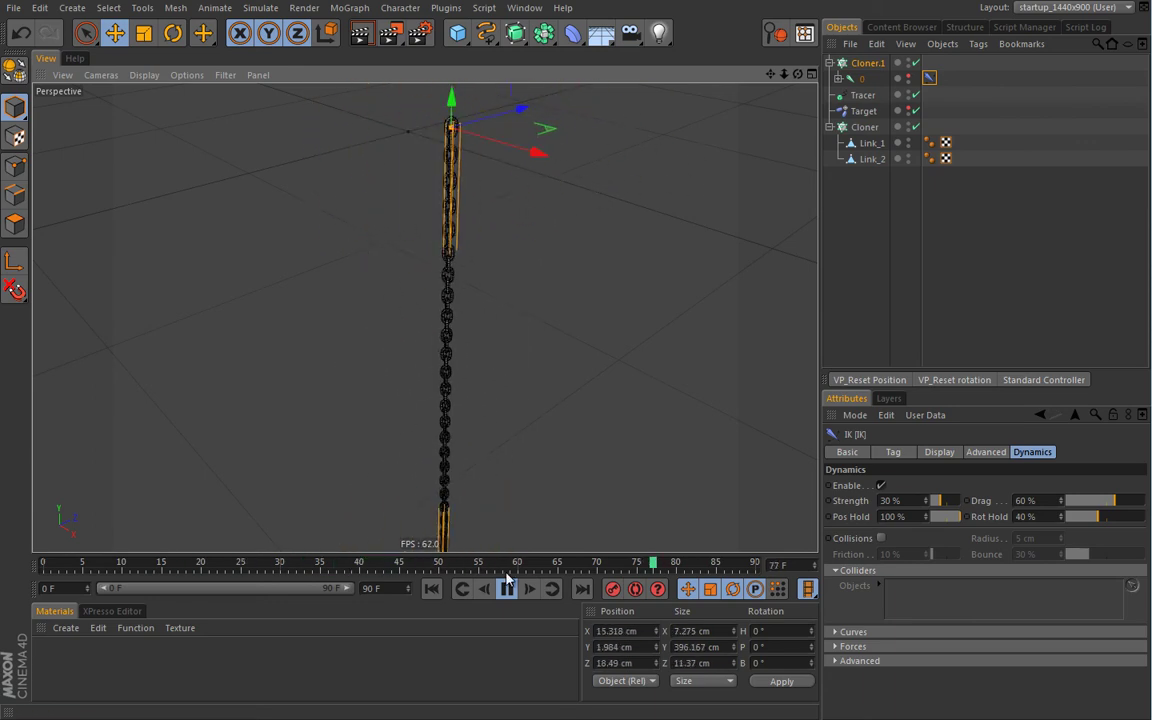
click(507, 589)
click(431, 589)
Step: Replay the simulation while moving Cloner.1 to about X 27, Y 2, Z 30 cm, then stop at the first frame
drag(501, 217, 480, 298)
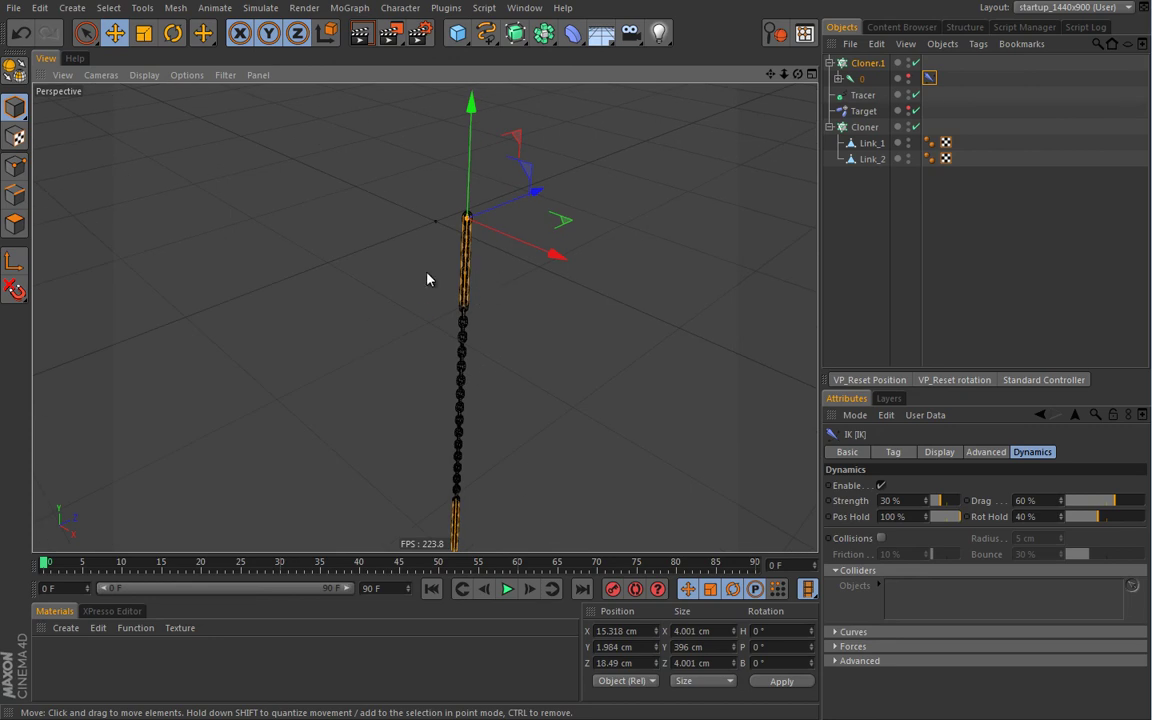
alt+right_drag(445, 265, 502, 291)
alt+drag(424, 316, 466, 303)
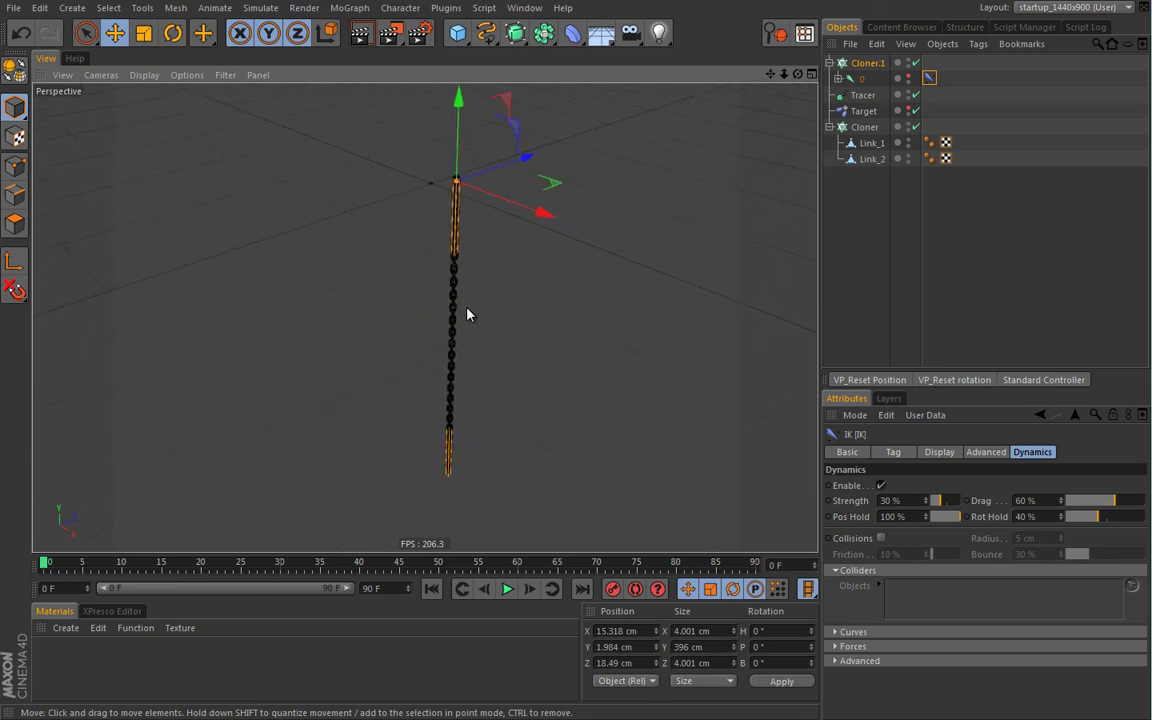
alt+drag(453, 388, 422, 272)
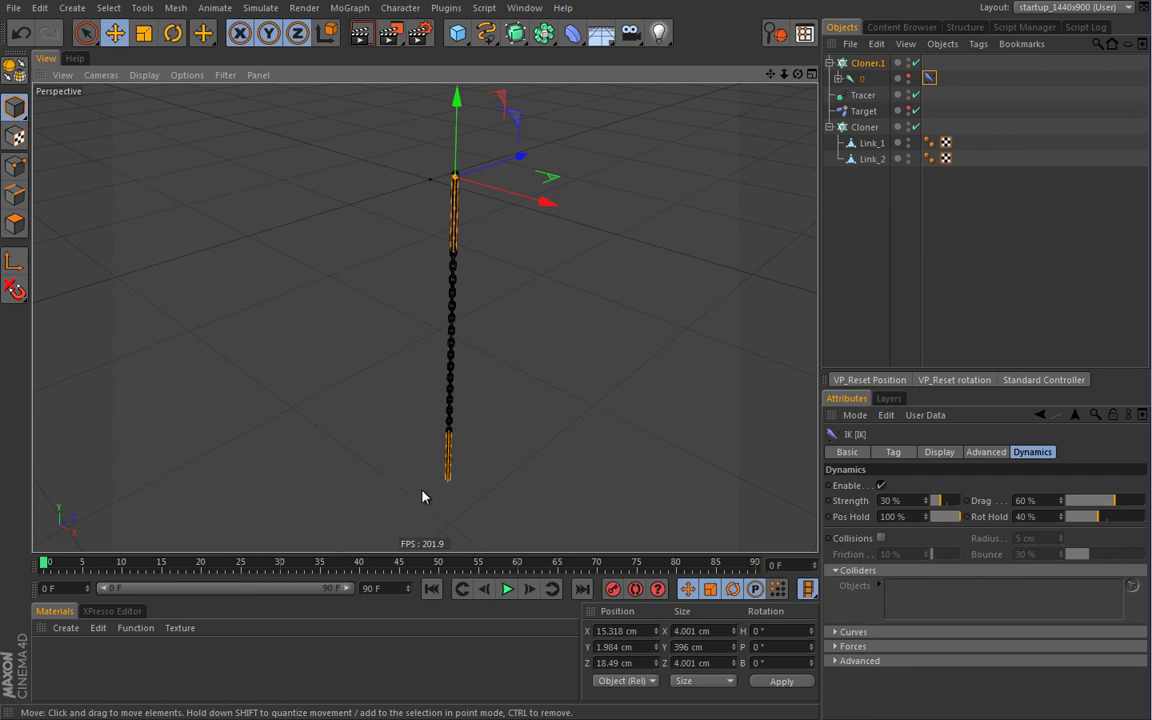
click(507, 589)
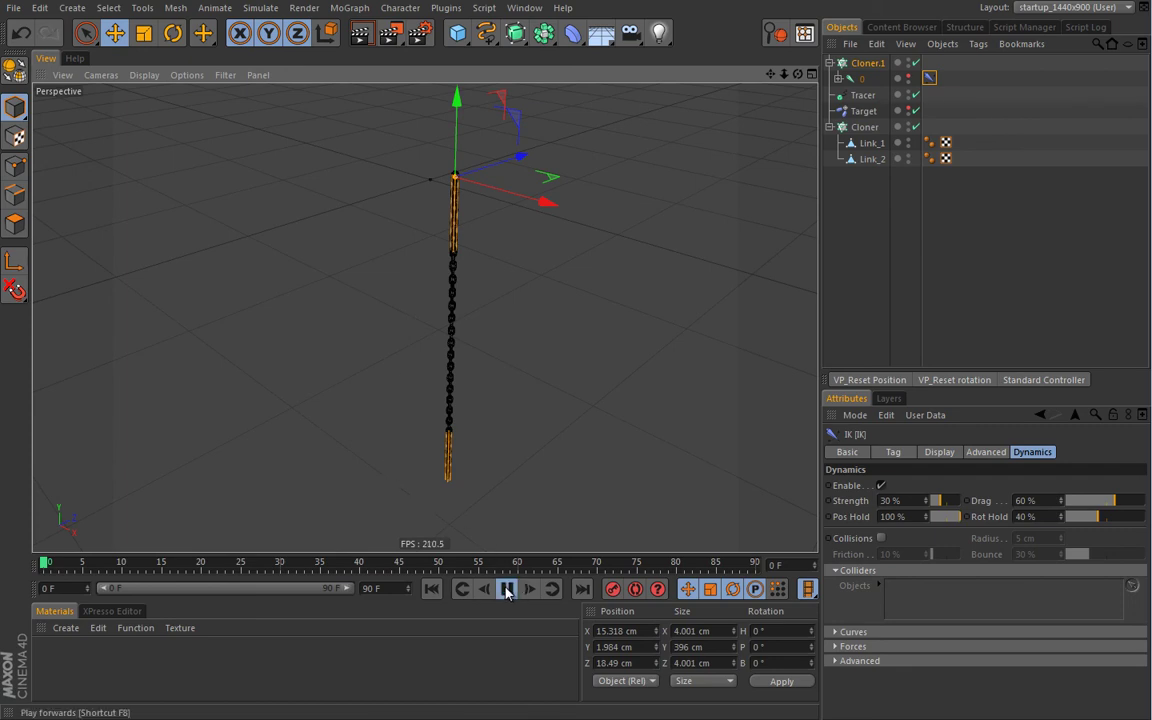
mouse_move(566, 298)
mouse_down()
mouse_move(447, 249)
mouse_move(548, 283)
mouse_move(514, 301)
mouse_move(684, 262)
mouse_move(483, 291)
mouse_move(476, 282)
mouse_move(522, 265)
mouse_move(417, 296)
mouse_move(585, 292)
mouse_up()
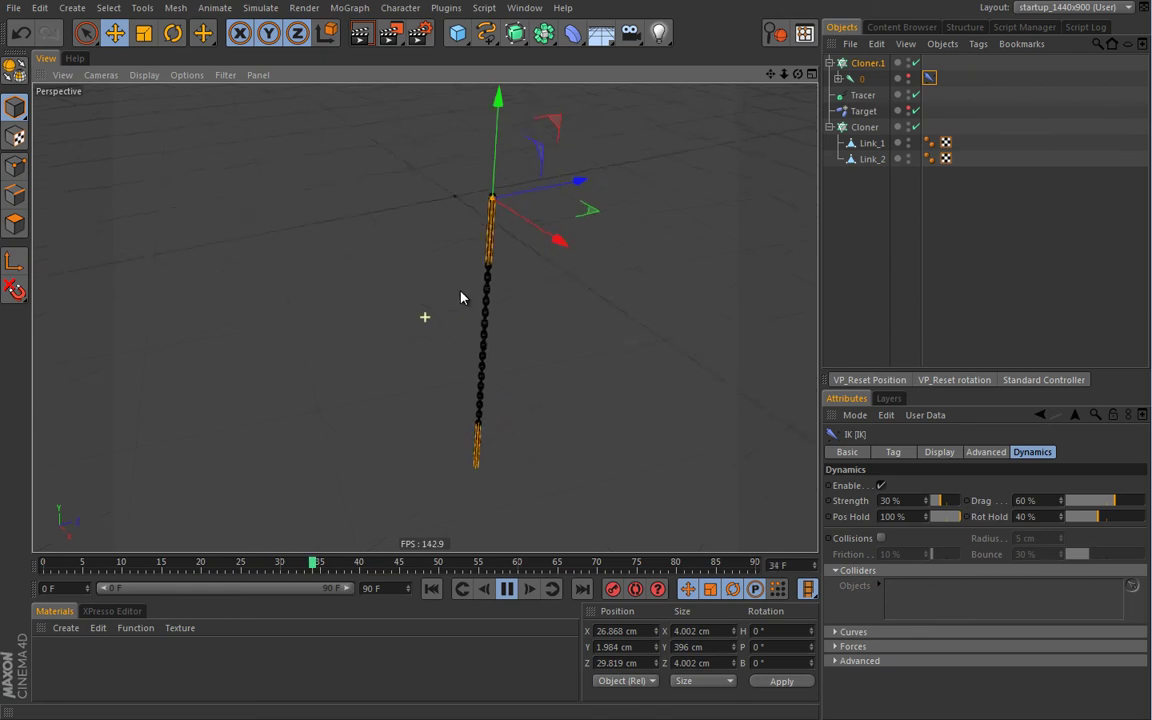
click(508, 589)
alt+middle_drag(447, 244, 415, 272)
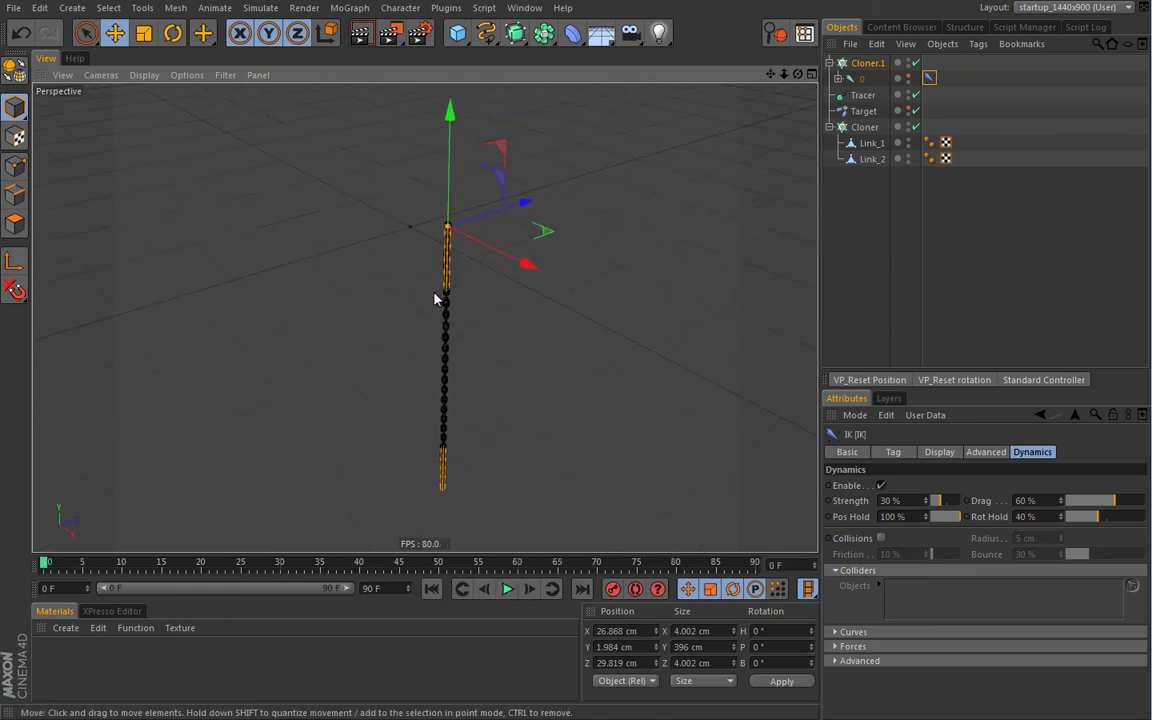